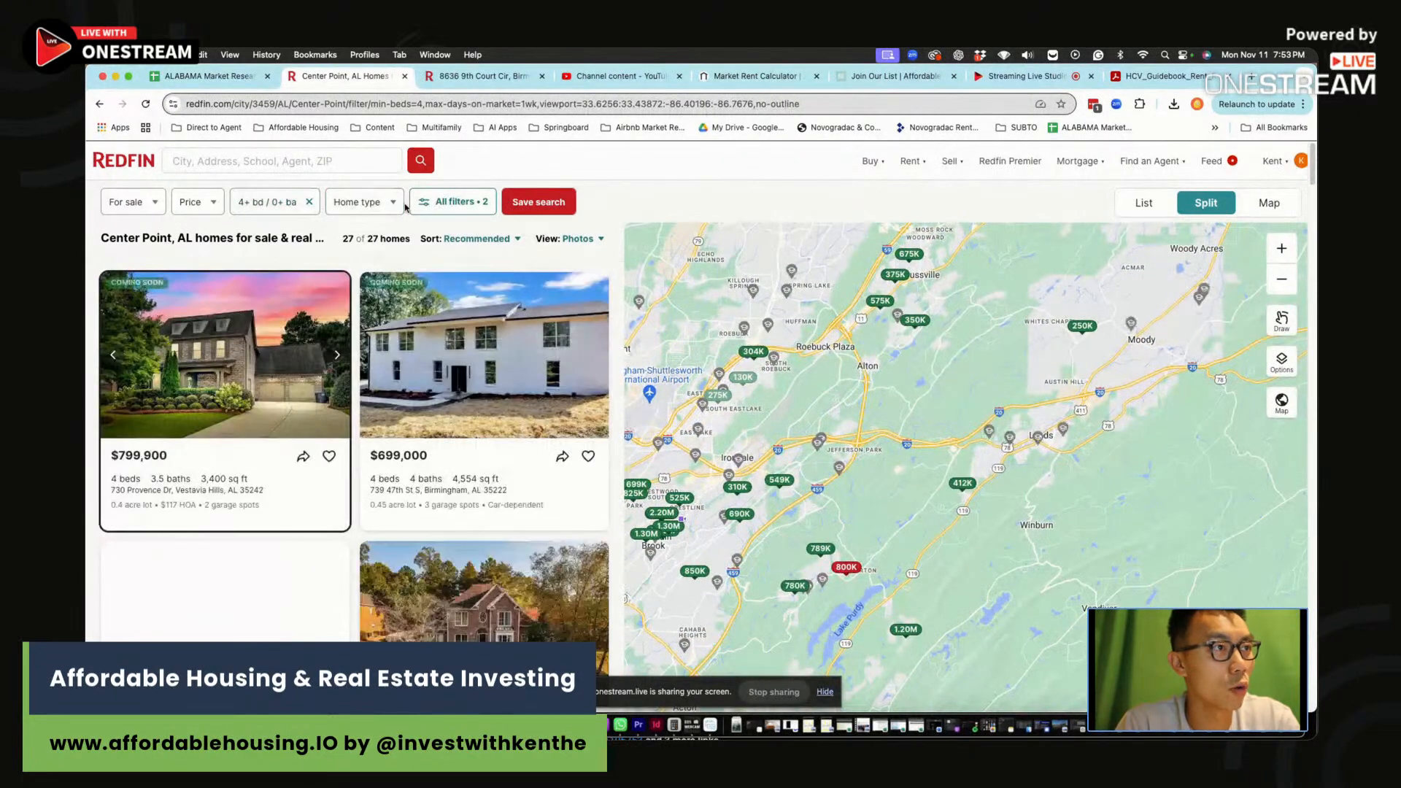
# Limit the Center Point search to houses only and preview the $130K map pin listing
pyautogui.click(264, 211)
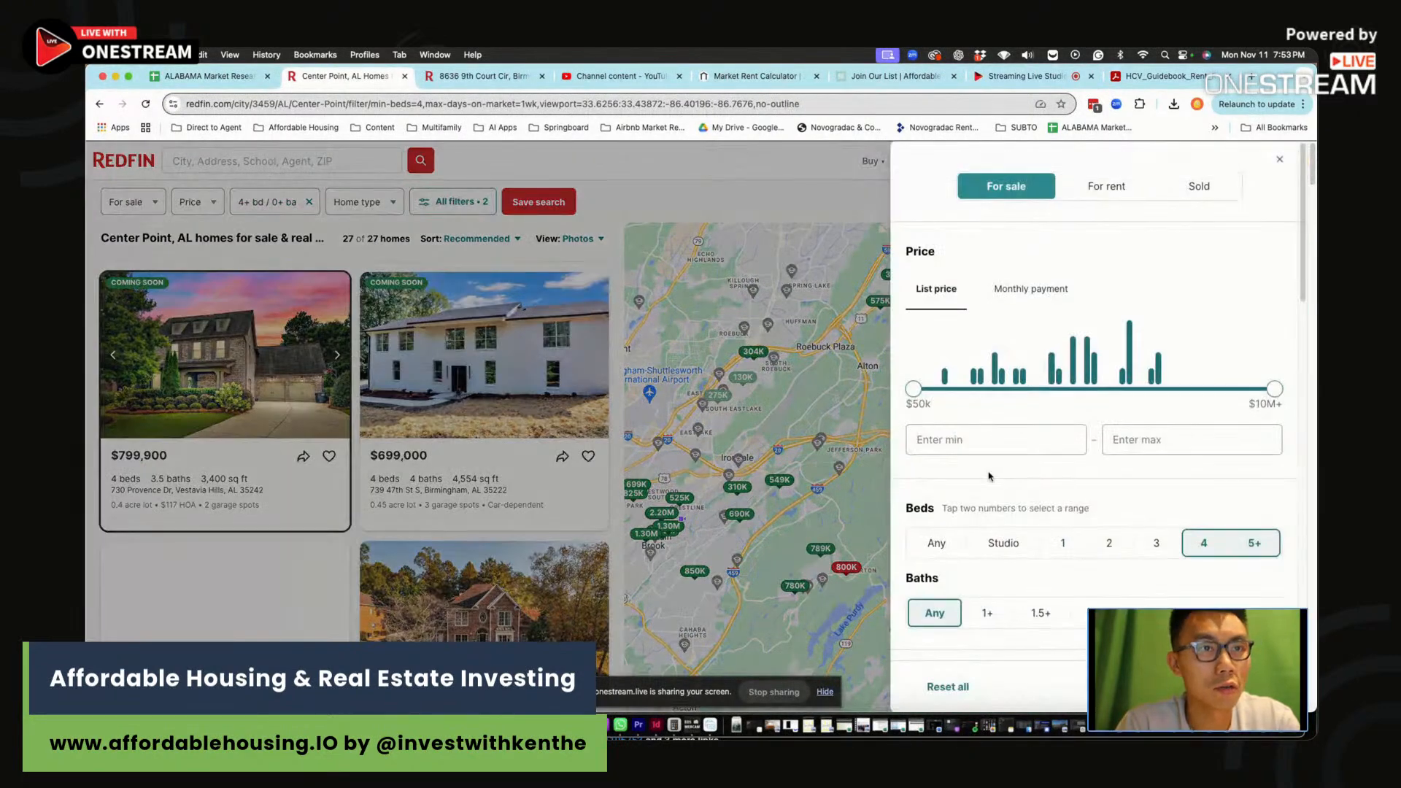
pyautogui.scroll(-4, 1021, 467)
pyautogui.click(948, 457)
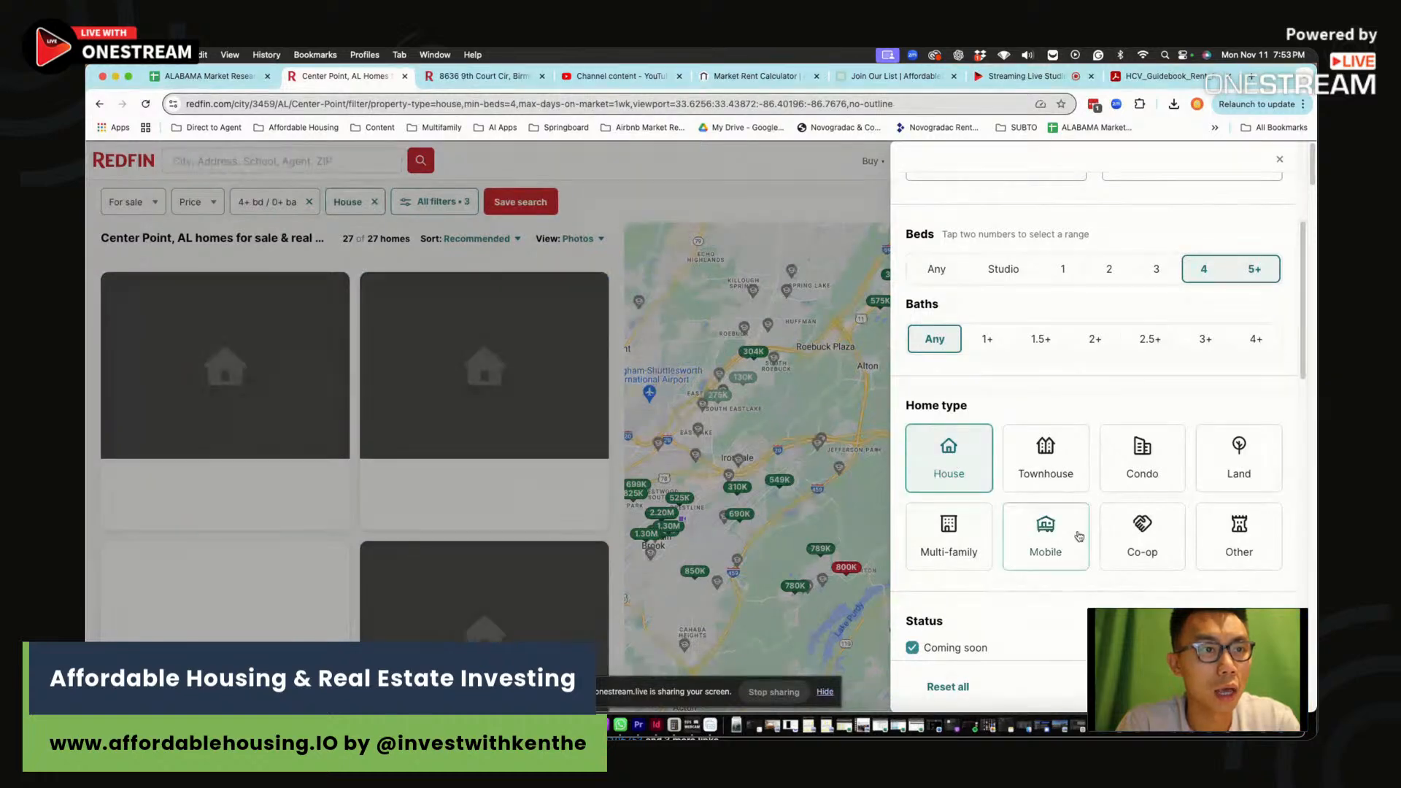
pyautogui.scroll(-5, 1135, 525)
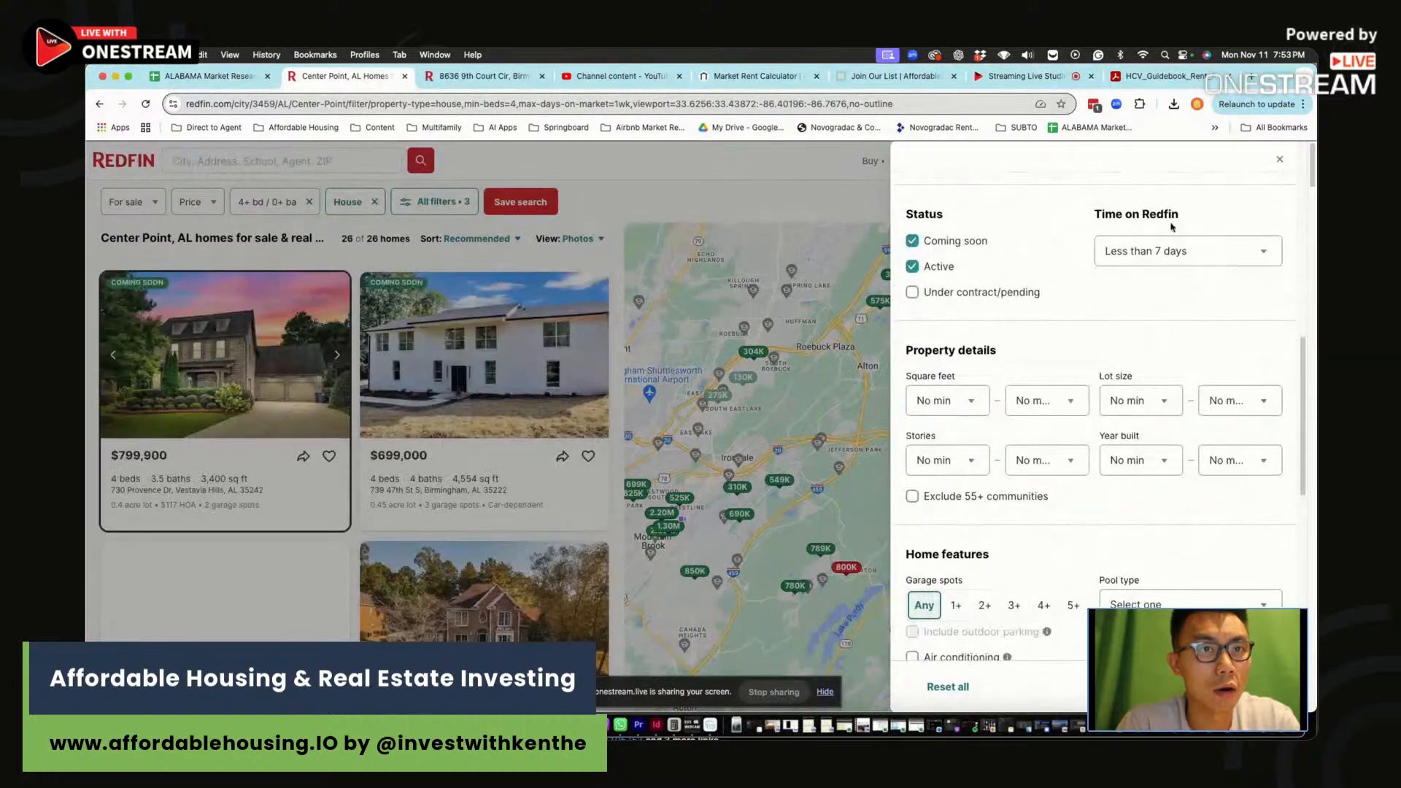
pyautogui.click(1280, 160)
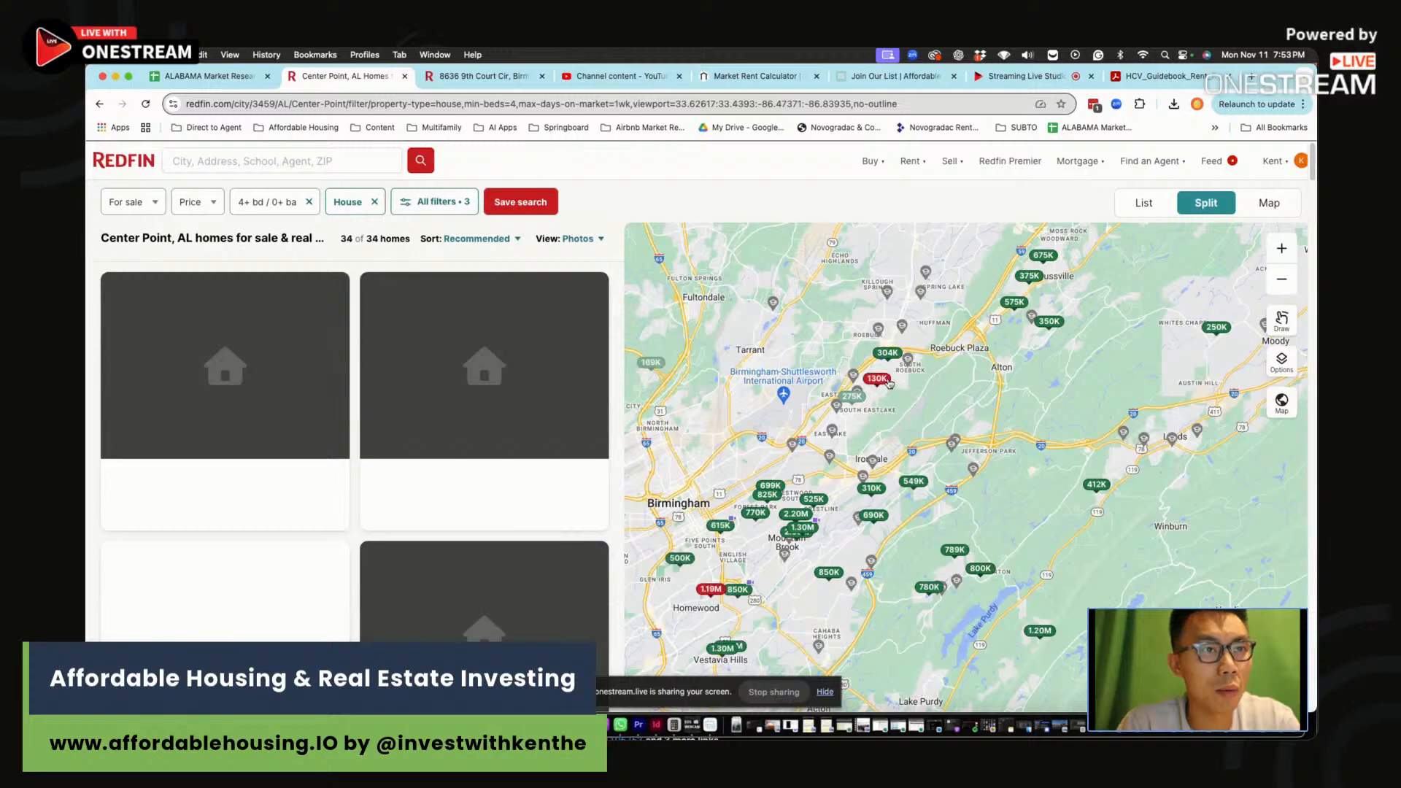
pyautogui.click(885, 380)
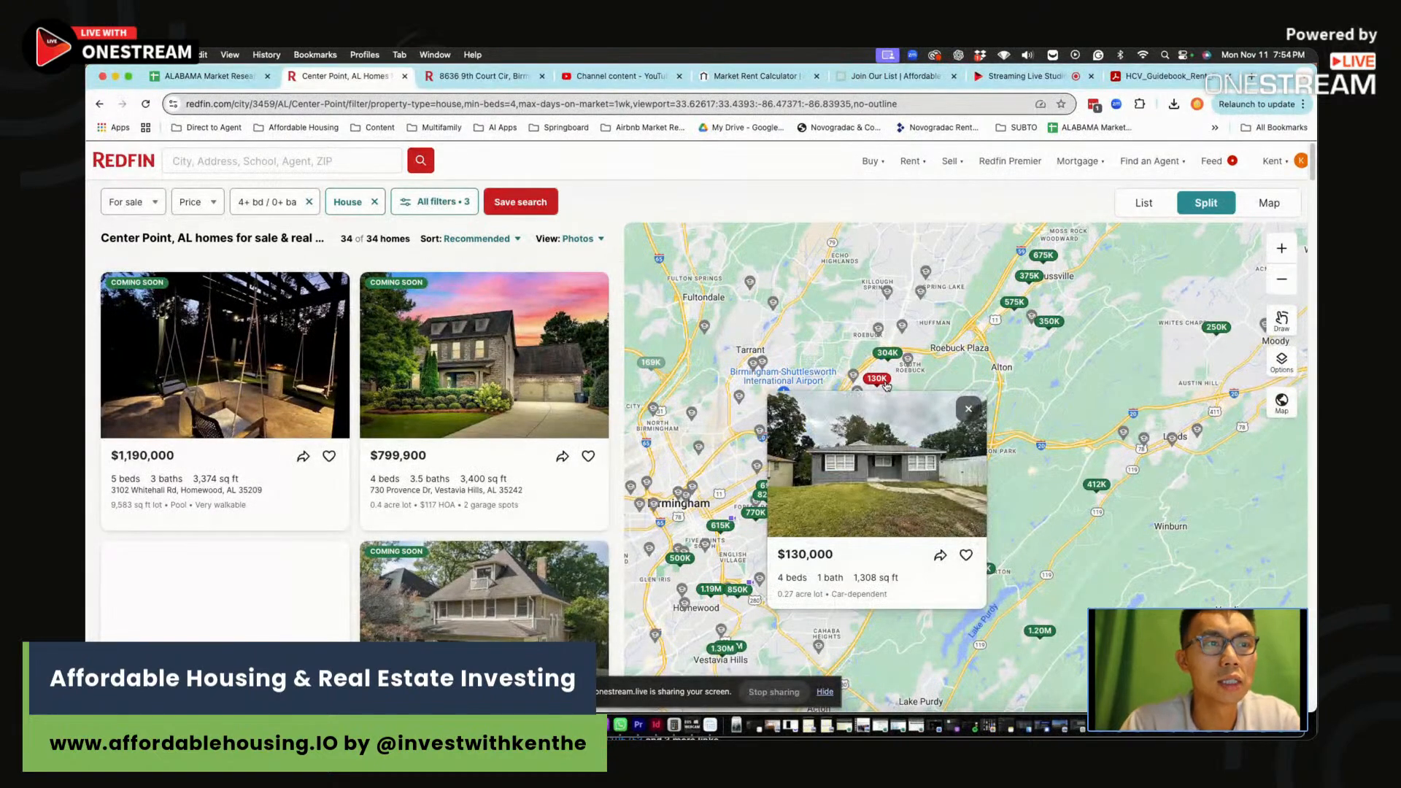
# Open the full Redfin property page for the $130,000 four-bed, one-bath listing
pyautogui.click(915, 475)
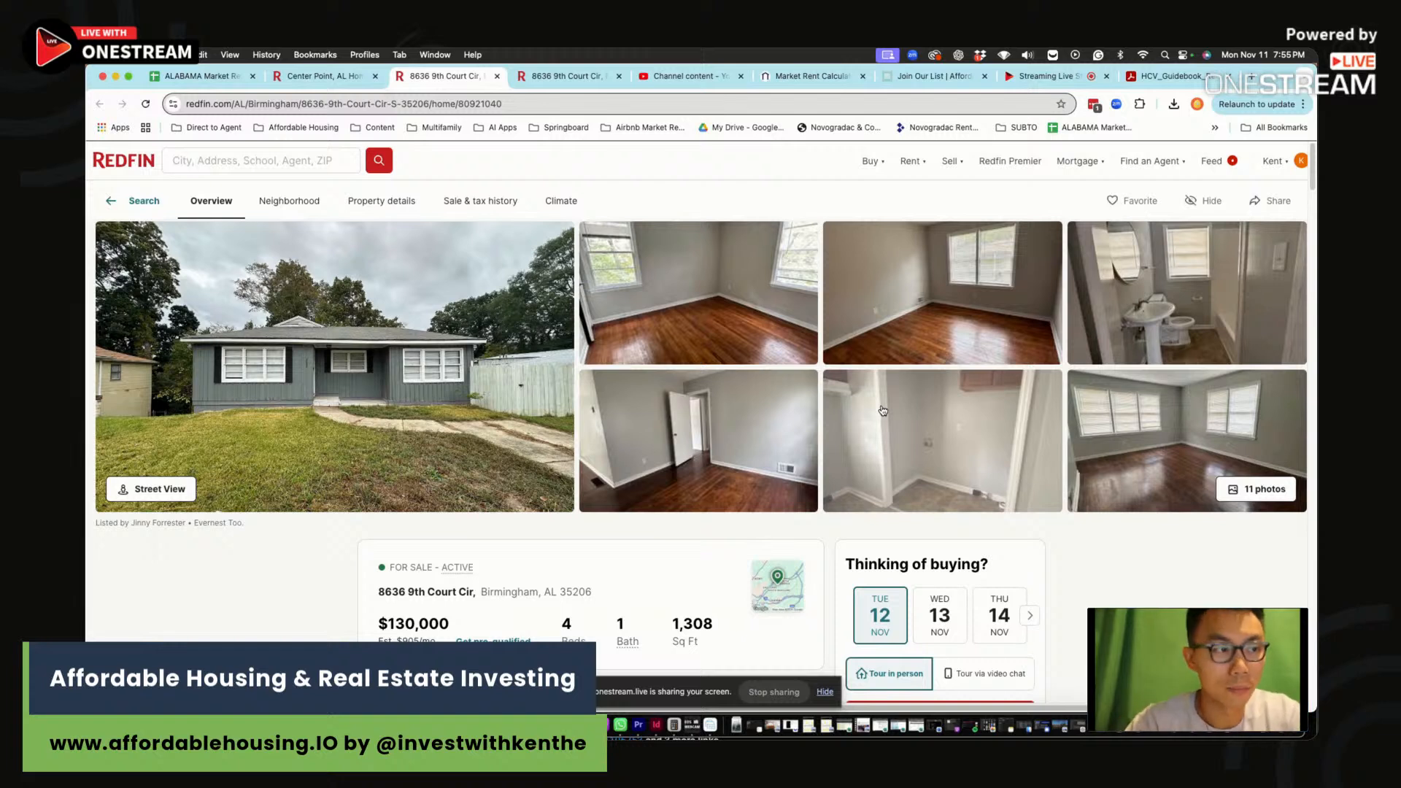
# Review the listing's address and its 4-bed, 1-bath, 1,308 sq ft figures
pyautogui.hscroll(1, 896, 415)
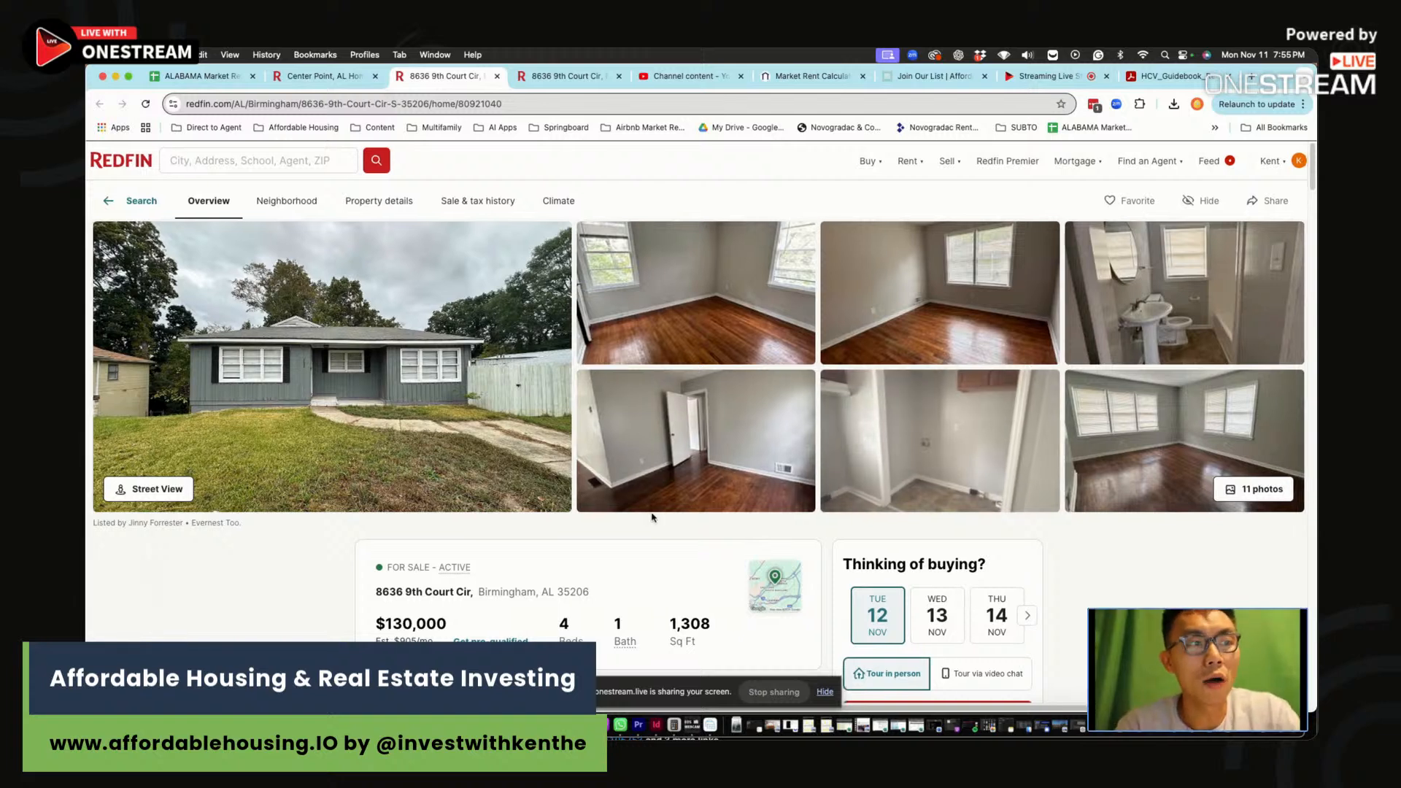
pyautogui.moveTo(590, 597); pyautogui.dragTo(497, 613)
pyautogui.click(497, 613)
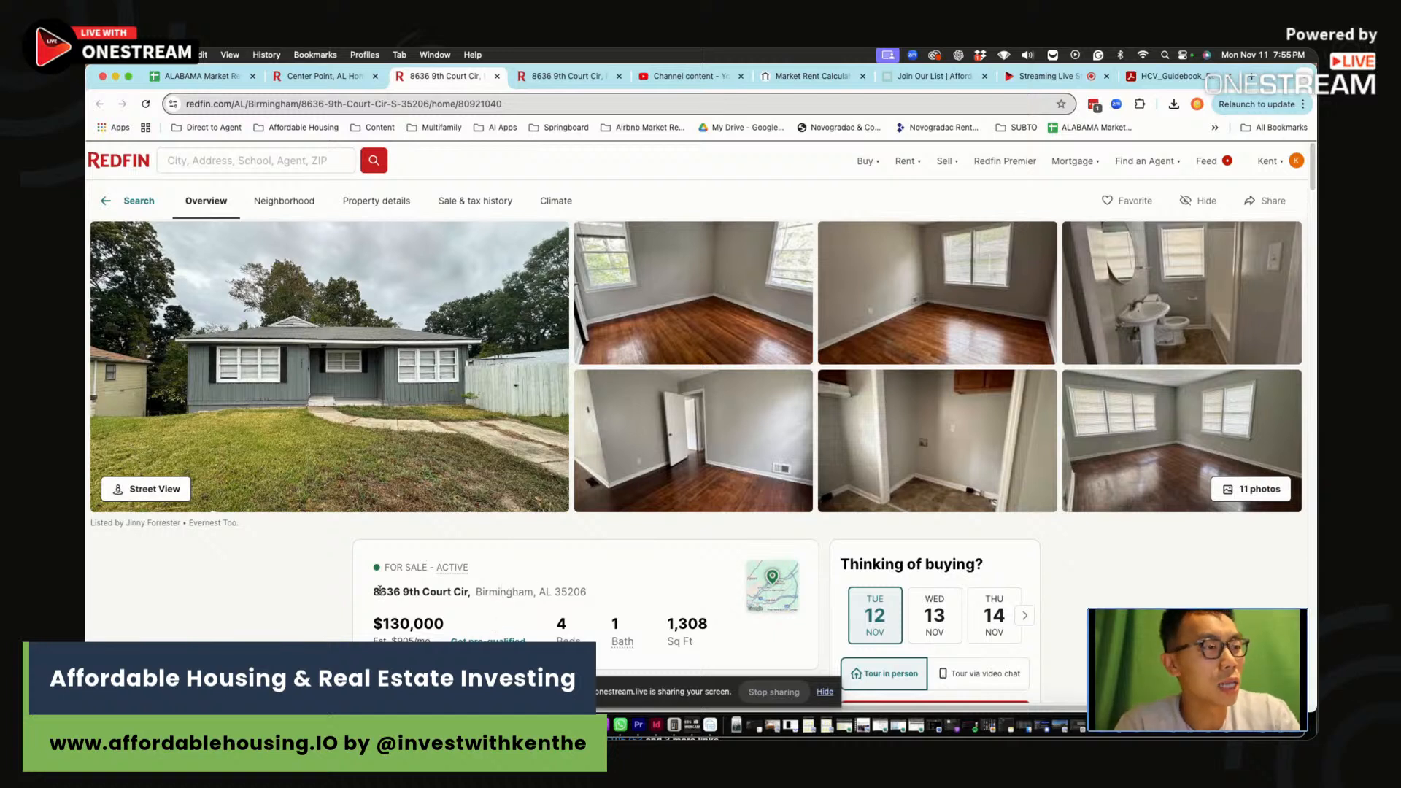
pyautogui.scroll(-1, 581, 589)
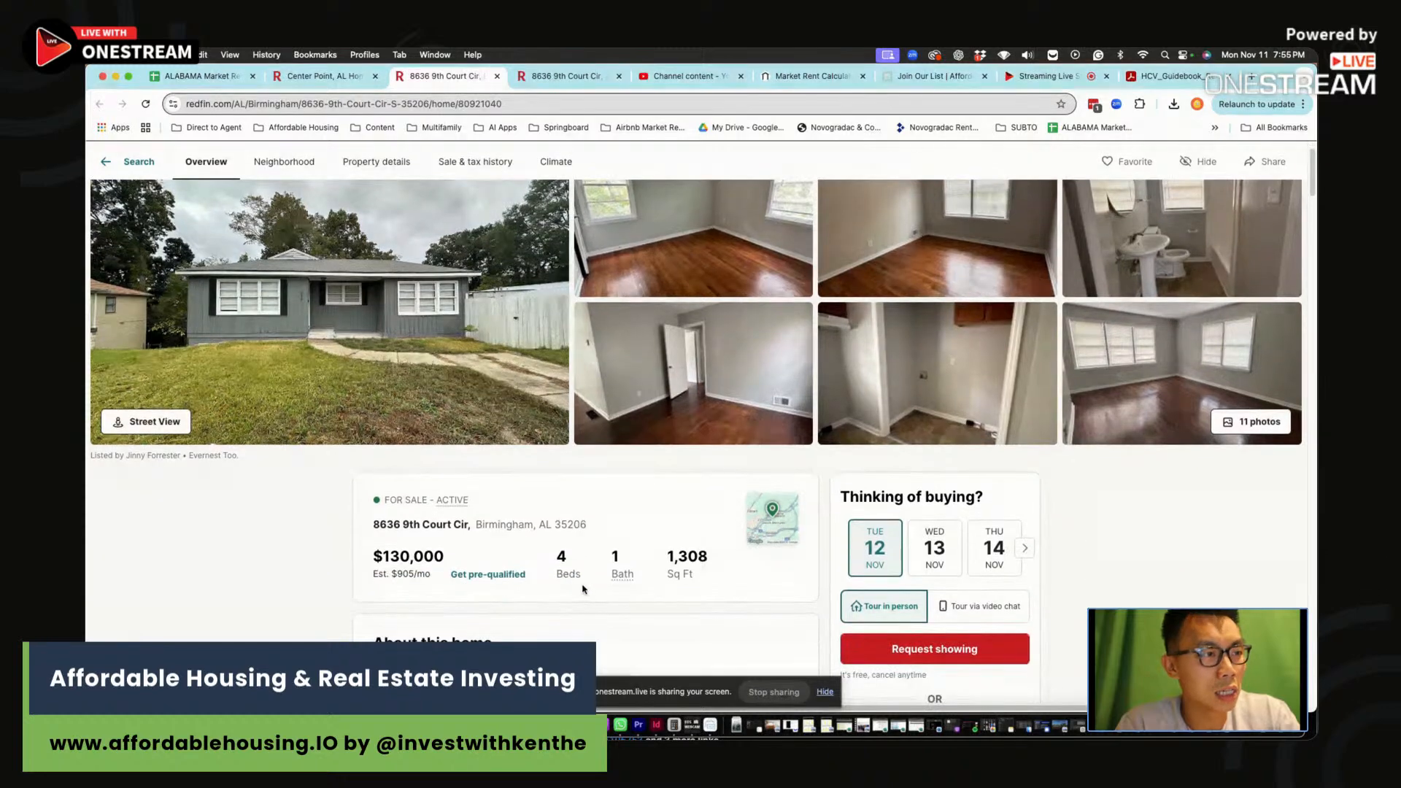
pyautogui.scroll(-1, 583, 588)
pyautogui.moveTo(471, 507); pyautogui.dragTo(548, 507)
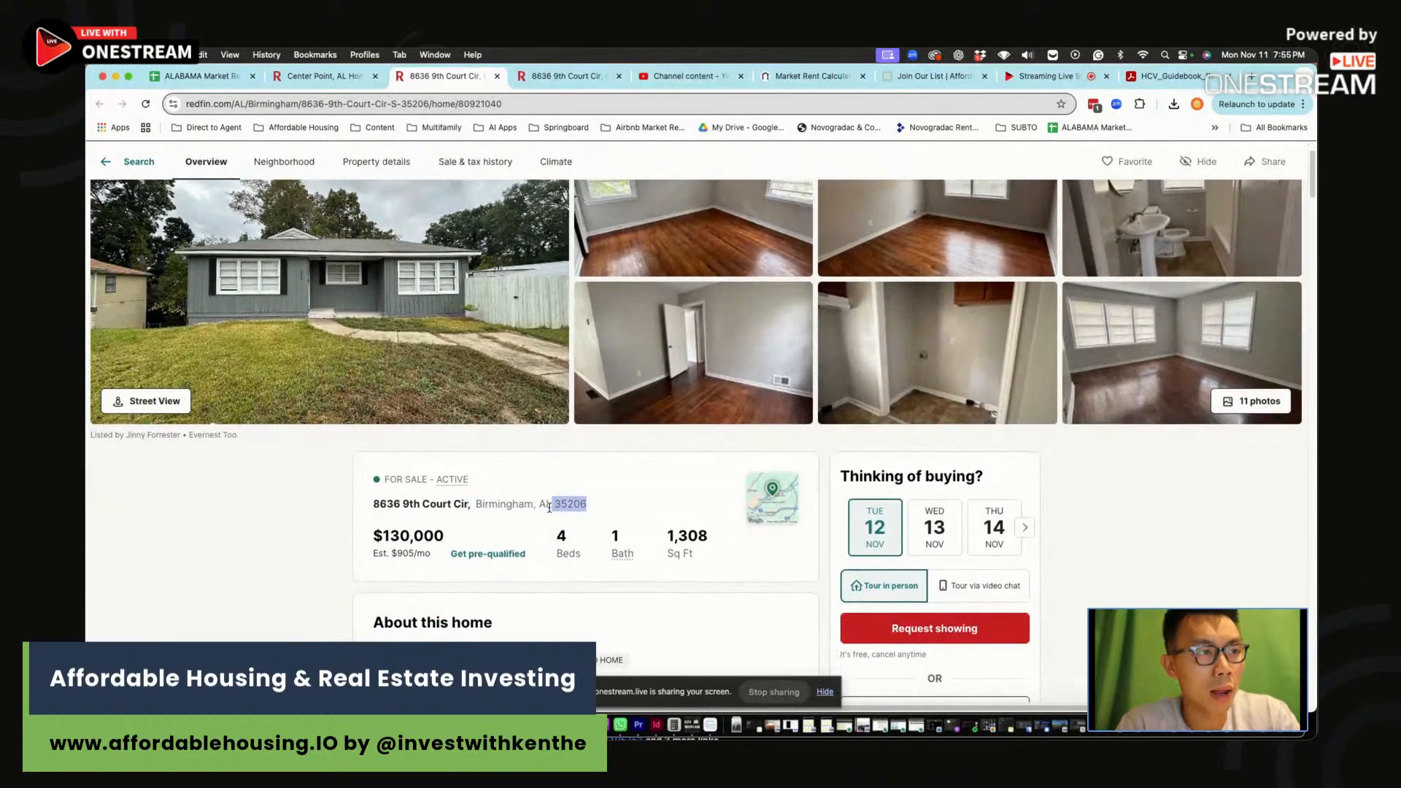
pyautogui.click(549, 507)
pyautogui.scroll(-3, 584, 504)
pyautogui.moveTo(446, 336); pyautogui.dragTo(378, 335)
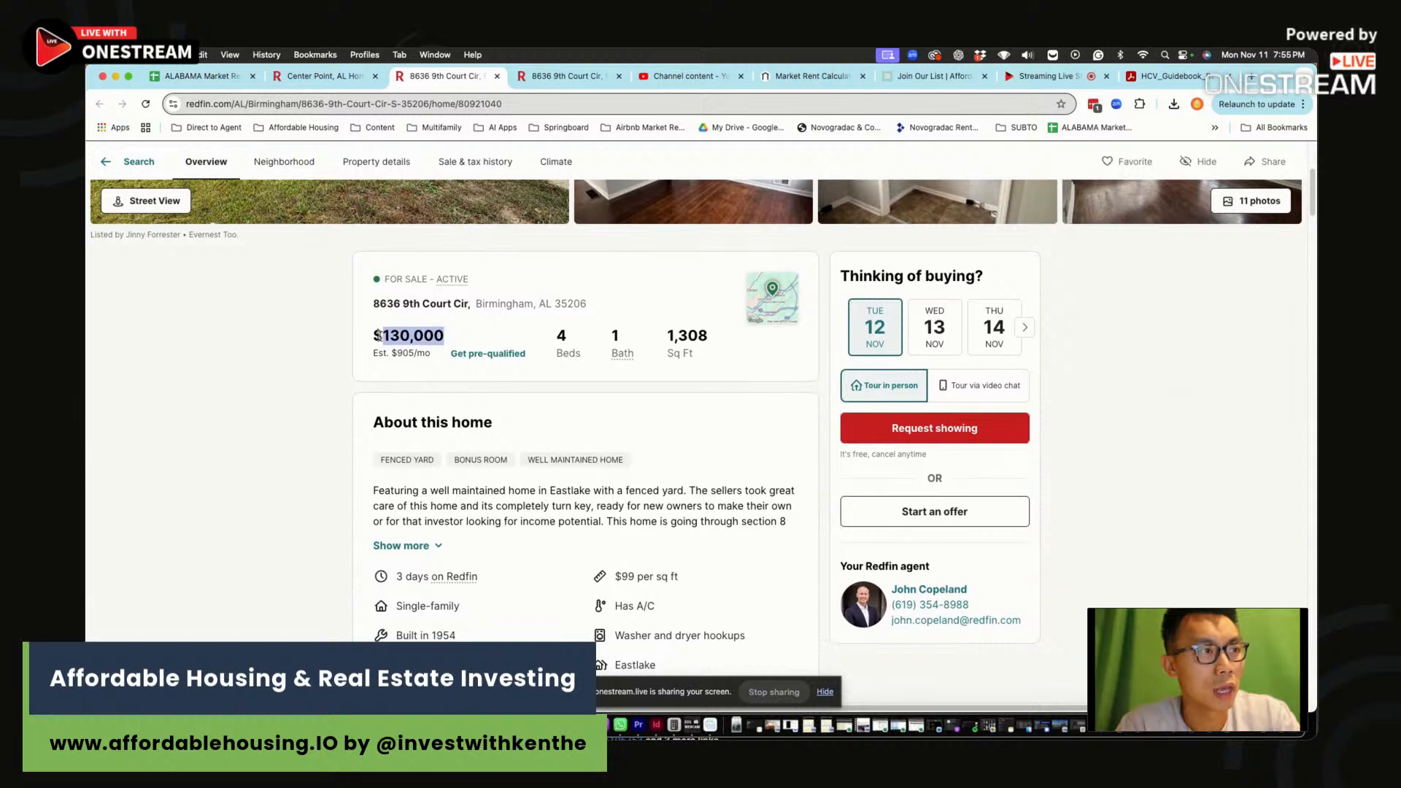
pyautogui.moveTo(552, 337); pyautogui.dragTo(677, 339)
pyautogui.click(657, 375)
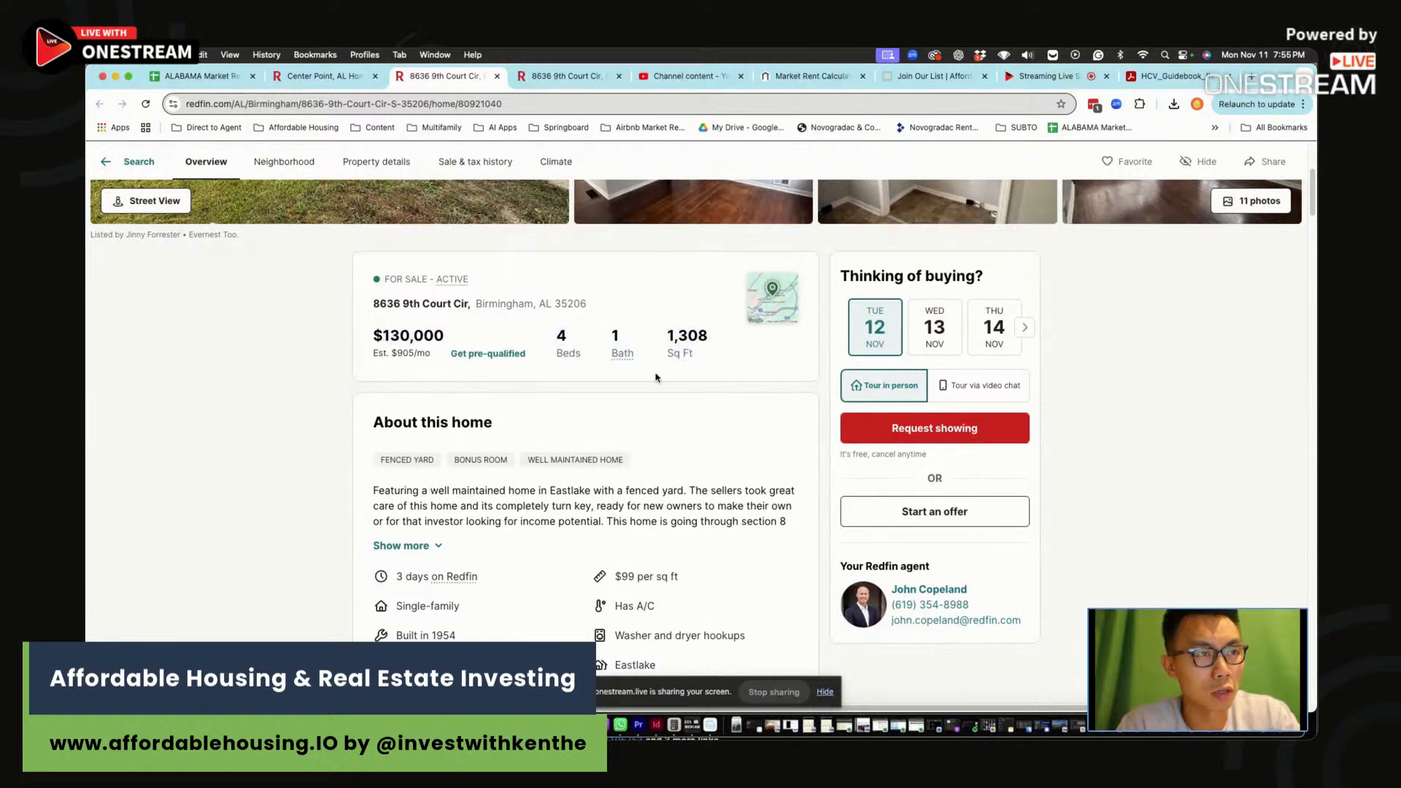
# Expand the description and highlight the Section 8 approval and $1,240 rent note
pyautogui.click(418, 546)
pyautogui.moveTo(545, 506); pyautogui.dragTo(611, 548)
pyautogui.click(553, 533)
pyautogui.click(611, 549)
pyautogui.click(612, 549)
pyautogui.click(611, 548)
pyautogui.moveTo(480, 536)
pyautogui.mouseDown()
pyautogui.moveTo(596, 536)
pyautogui.moveTo(469, 536)
pyautogui.mouseUp()
pyautogui.click(574, 536)
pyautogui.click(509, 535)
pyautogui.click(473, 535)
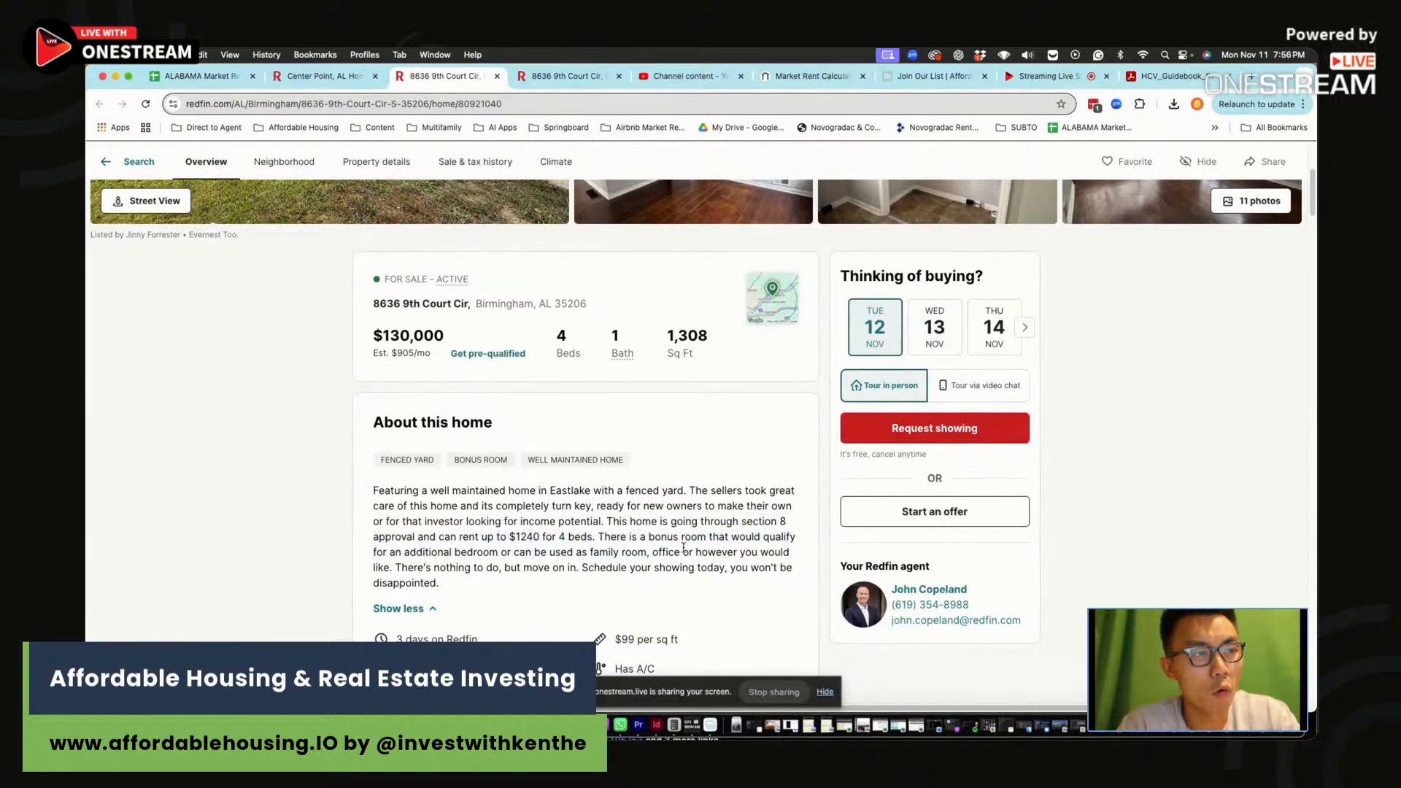
pyautogui.scroll(-10, 659, 506)
pyautogui.scroll(-10, 659, 506)
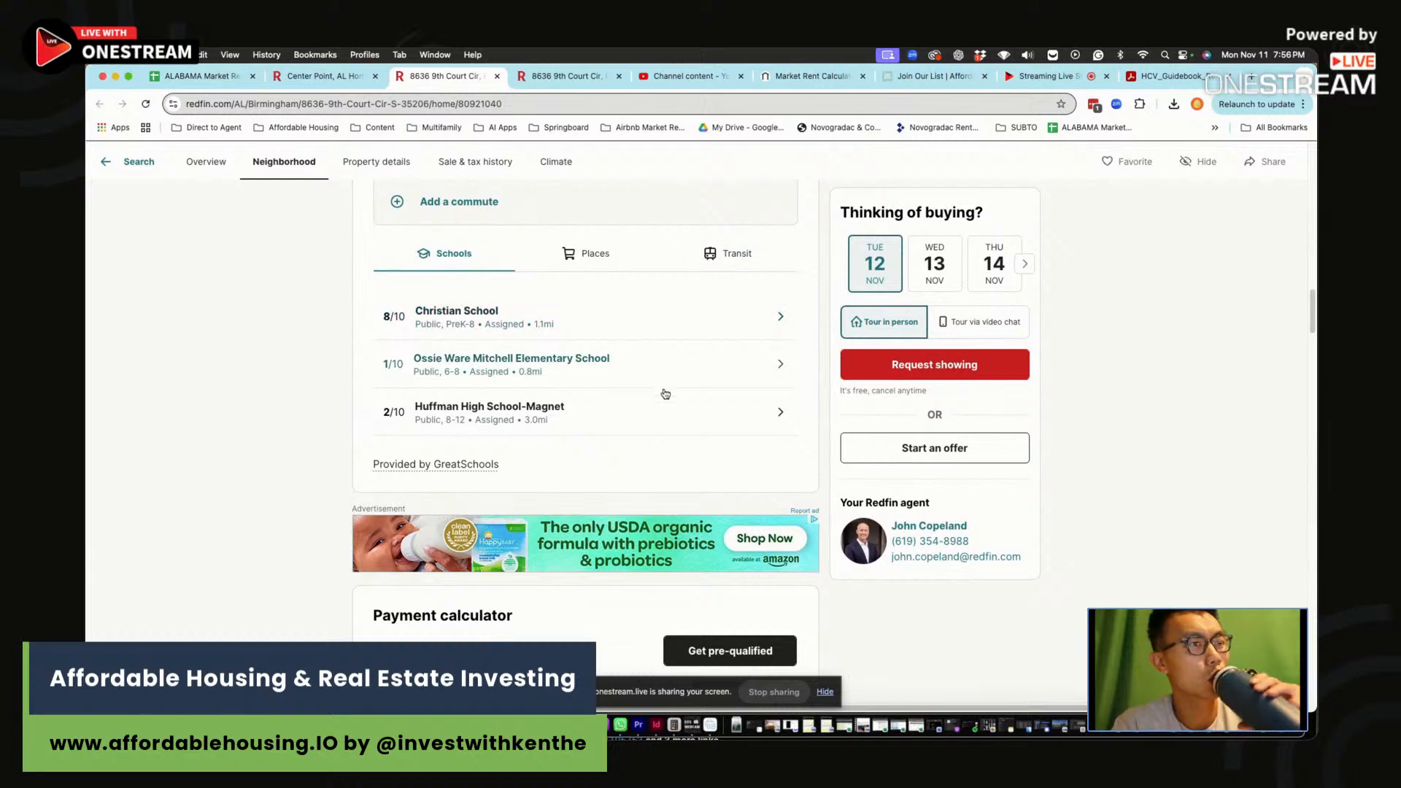
pyautogui.scroll(-4, 656, 394)
pyautogui.scroll(-2, 634, 437)
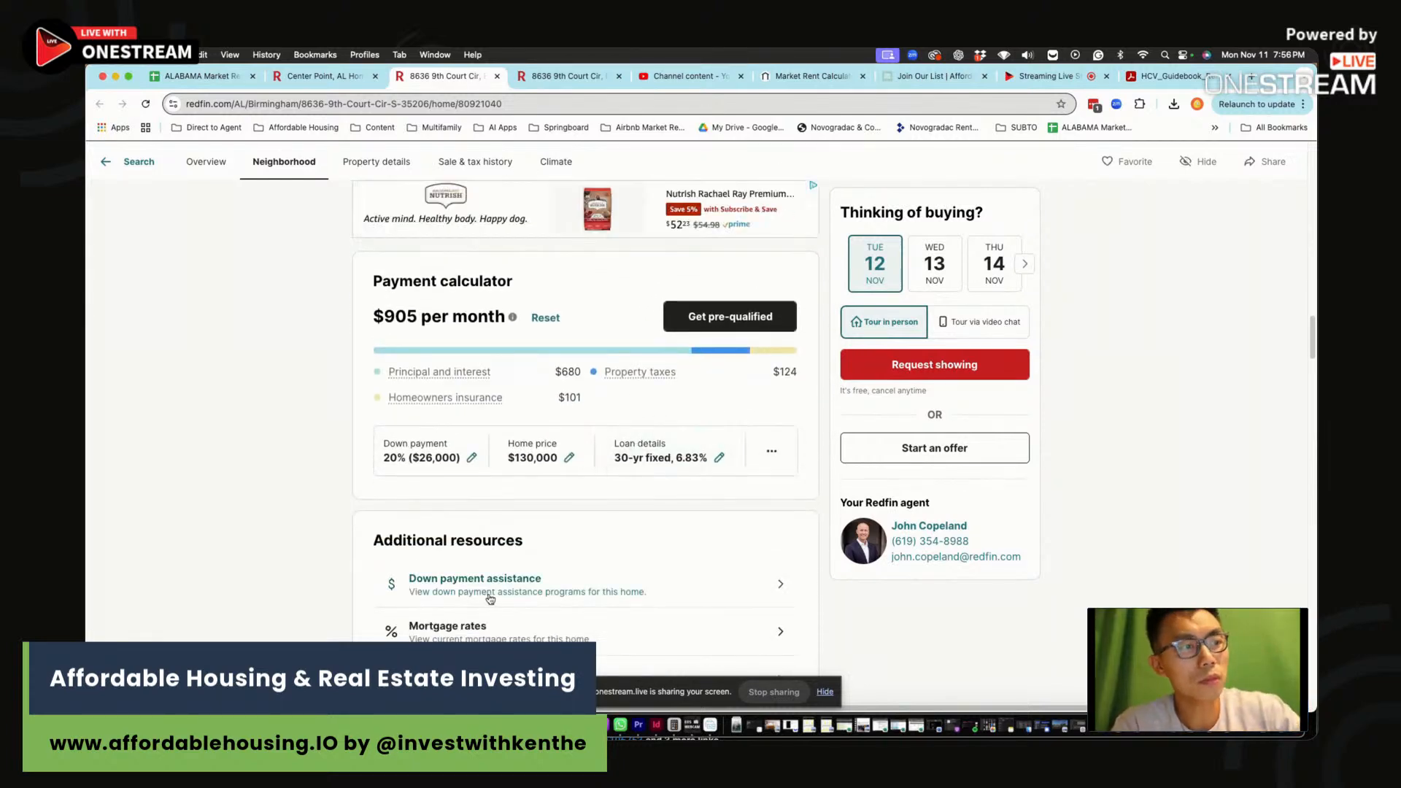
# Enter 130,000 as the Asking Price in Excel cell B4
pyautogui.press('super+Tab')
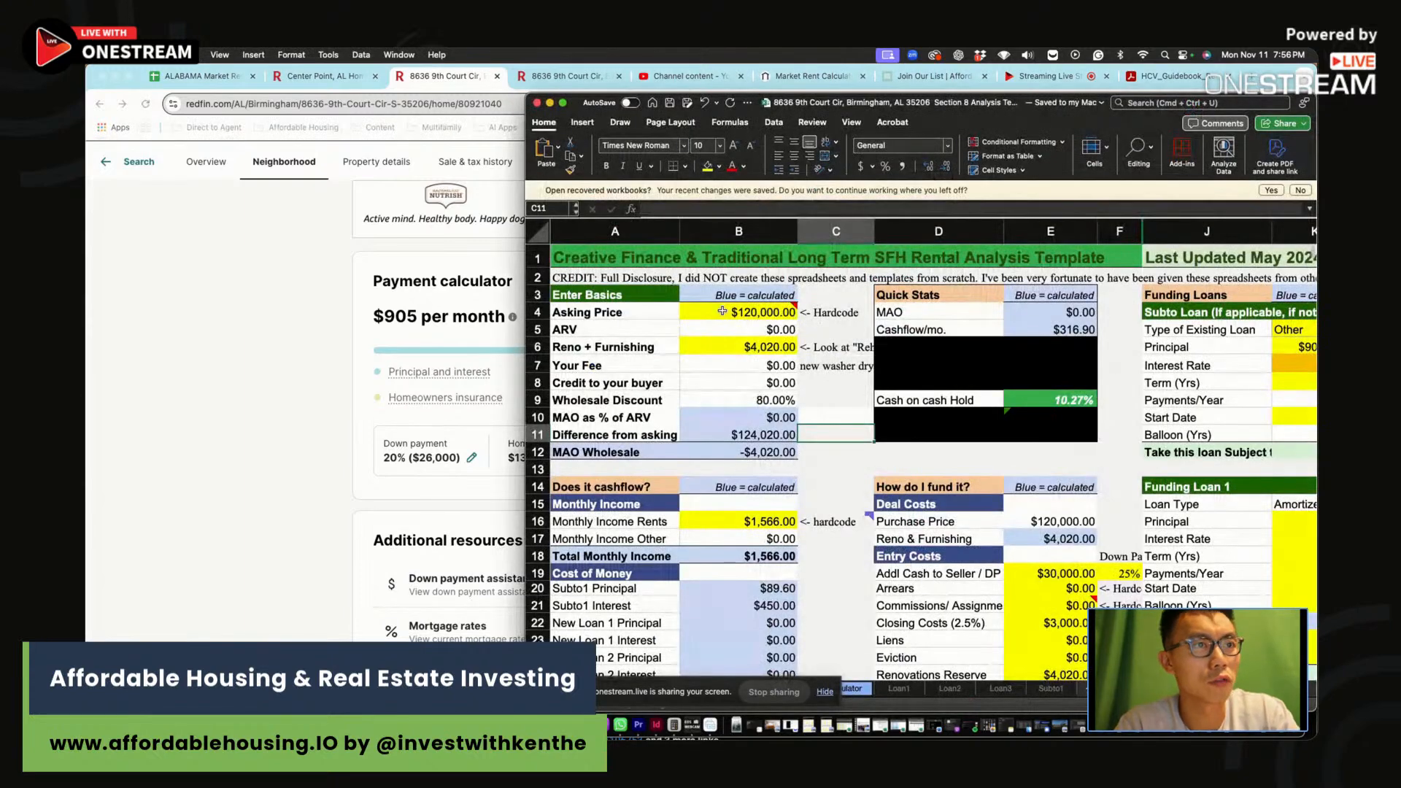
pyautogui.click(737, 310)
pyautogui.write('130,000')
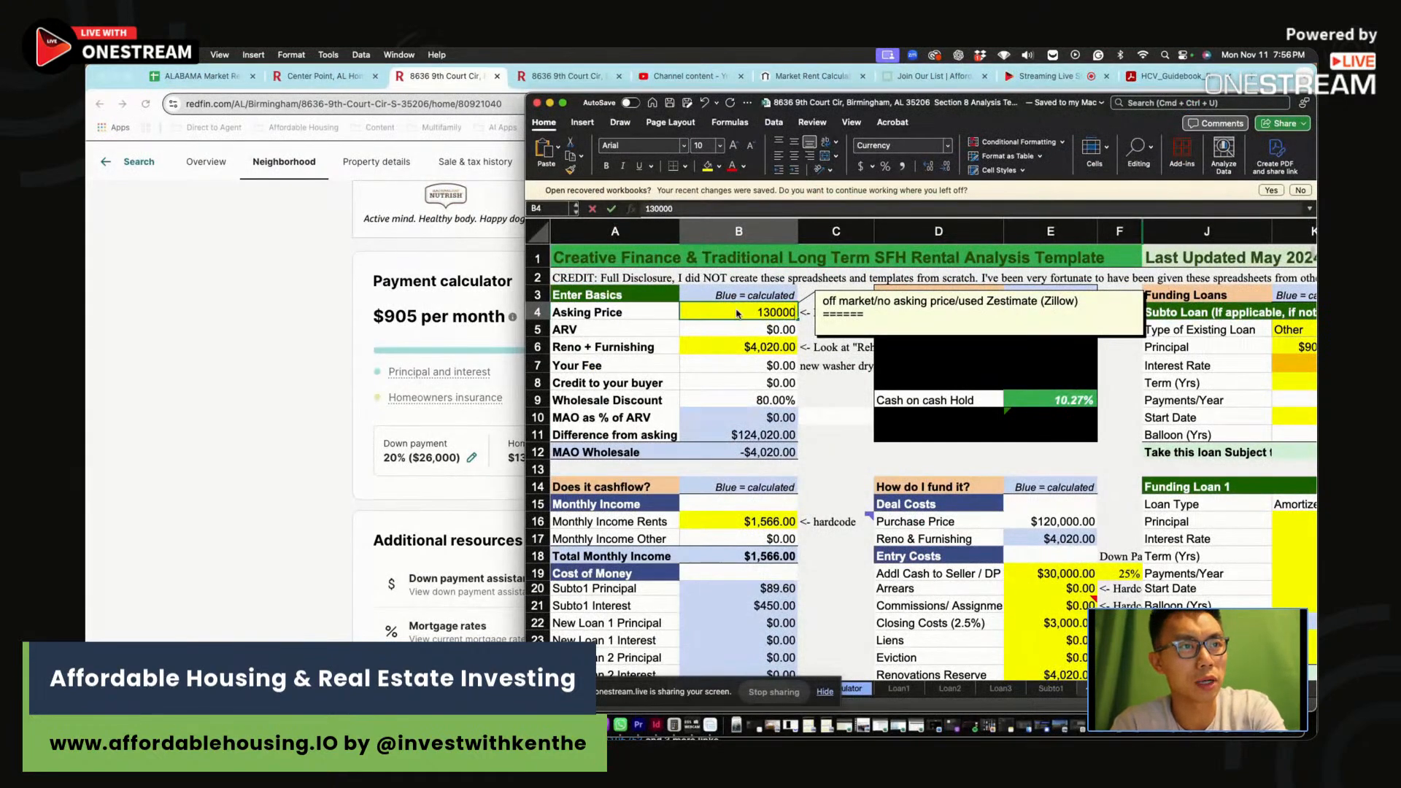
pyautogui.press('Return')
pyautogui.click(305, 335)
pyautogui.scroll(20, 305, 335)
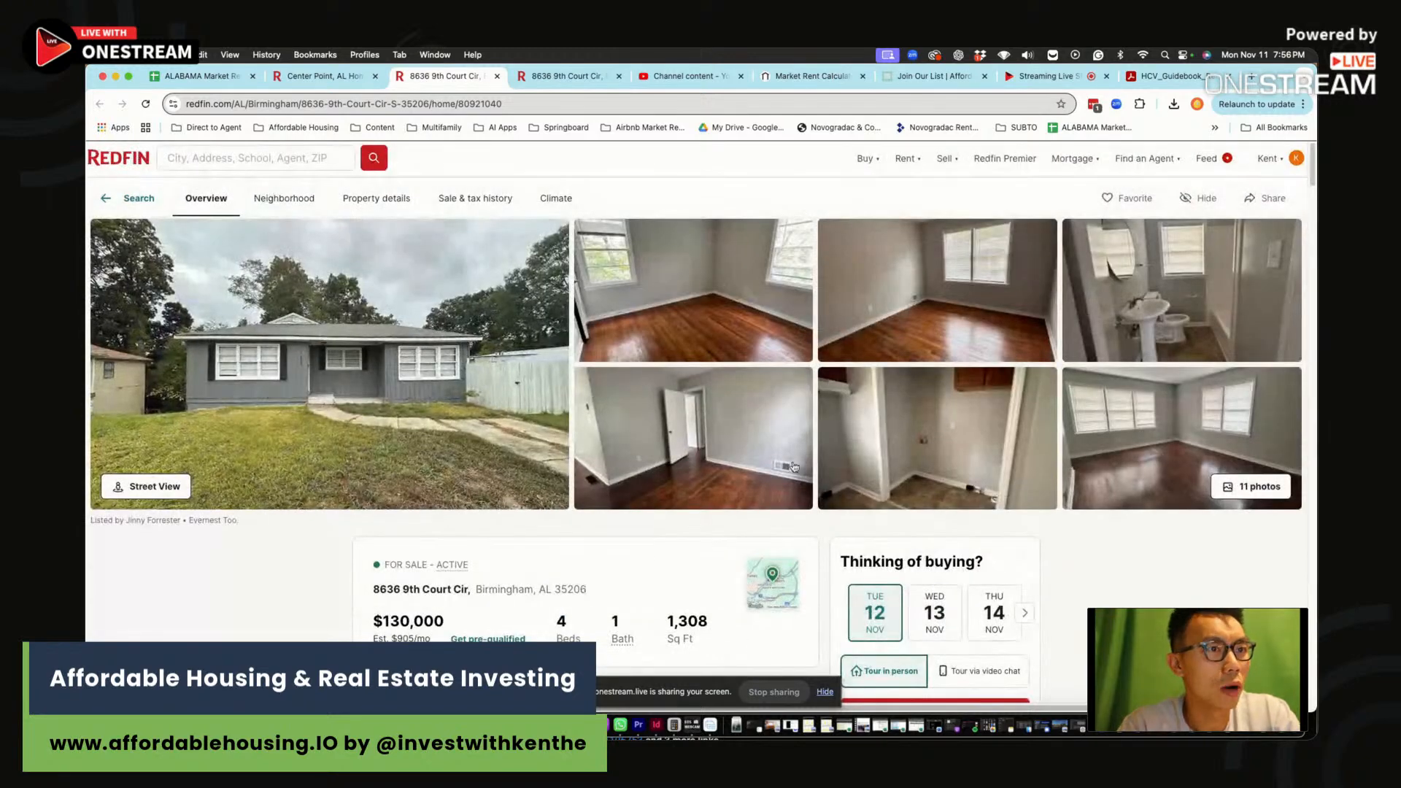
pyautogui.click(1250, 487)
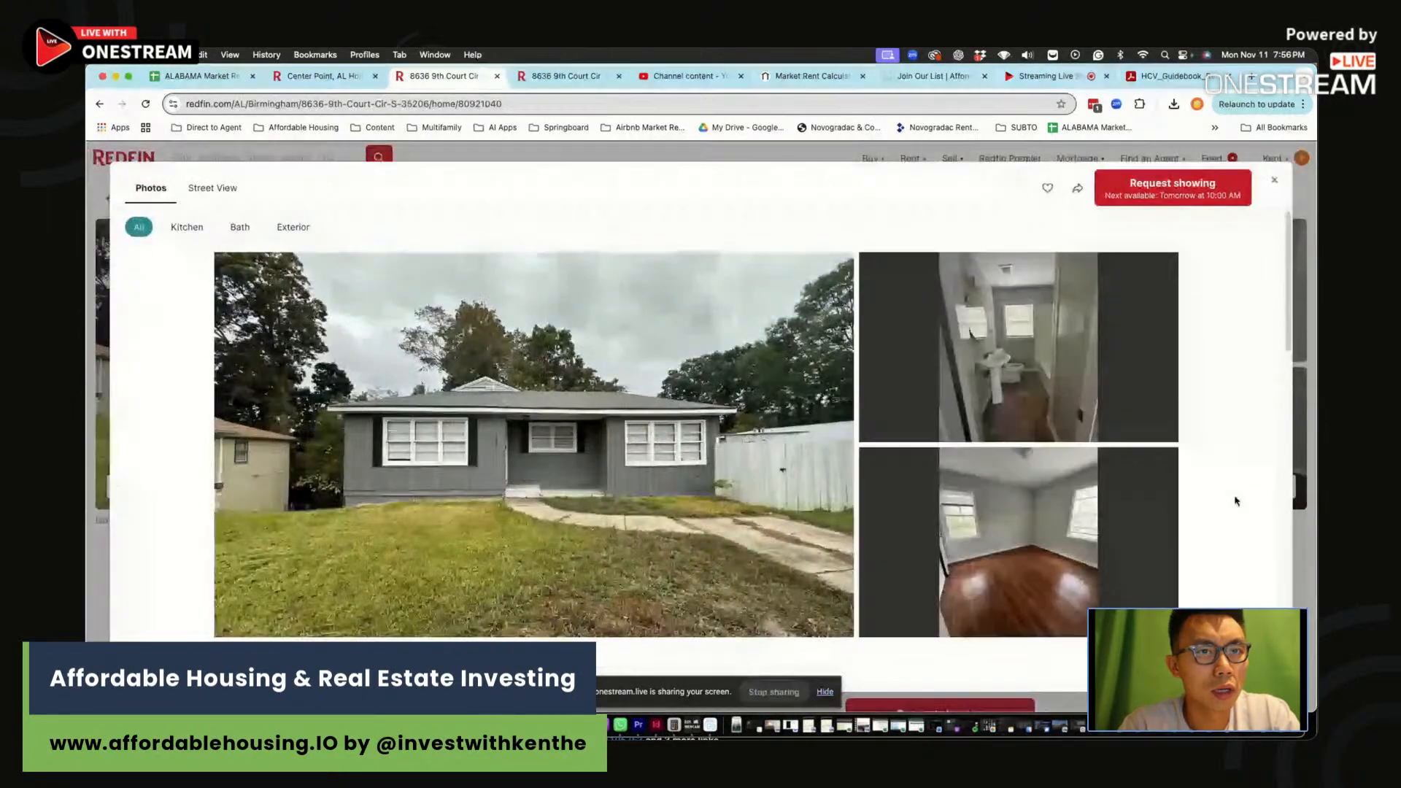
pyautogui.scroll(-4, 976, 483)
pyautogui.scroll(-6, 977, 484)
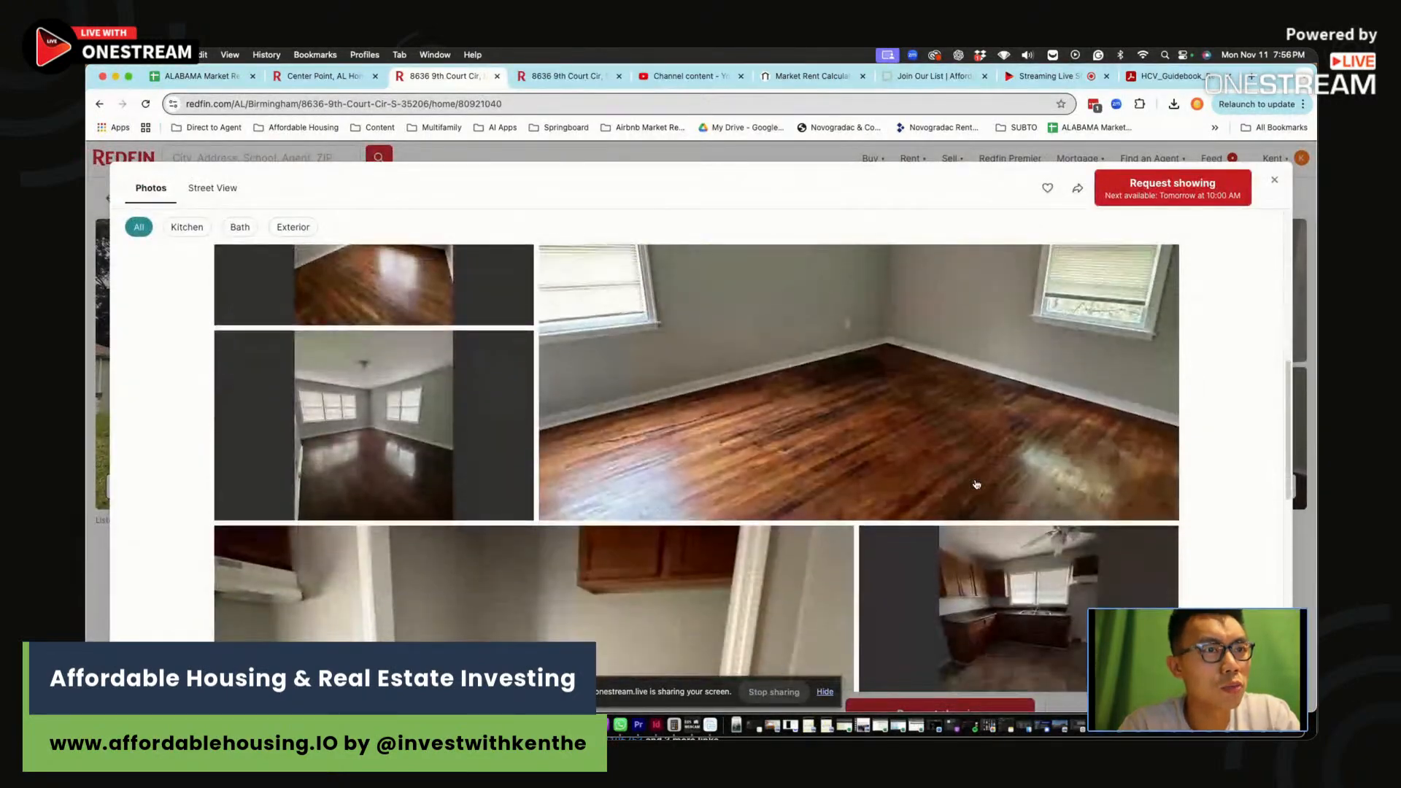
pyautogui.scroll(-5, 903, 493)
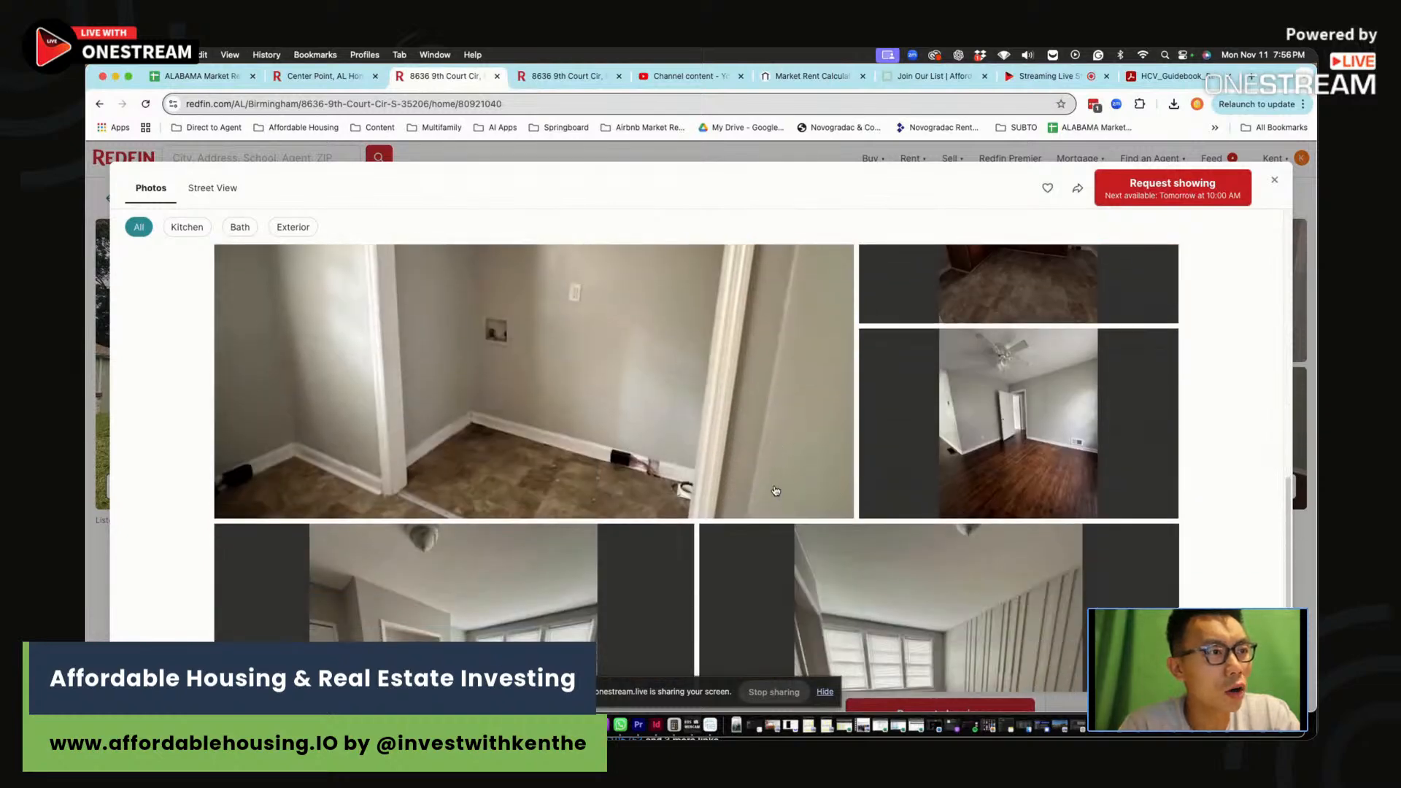
pyautogui.scroll(-2, 835, 501)
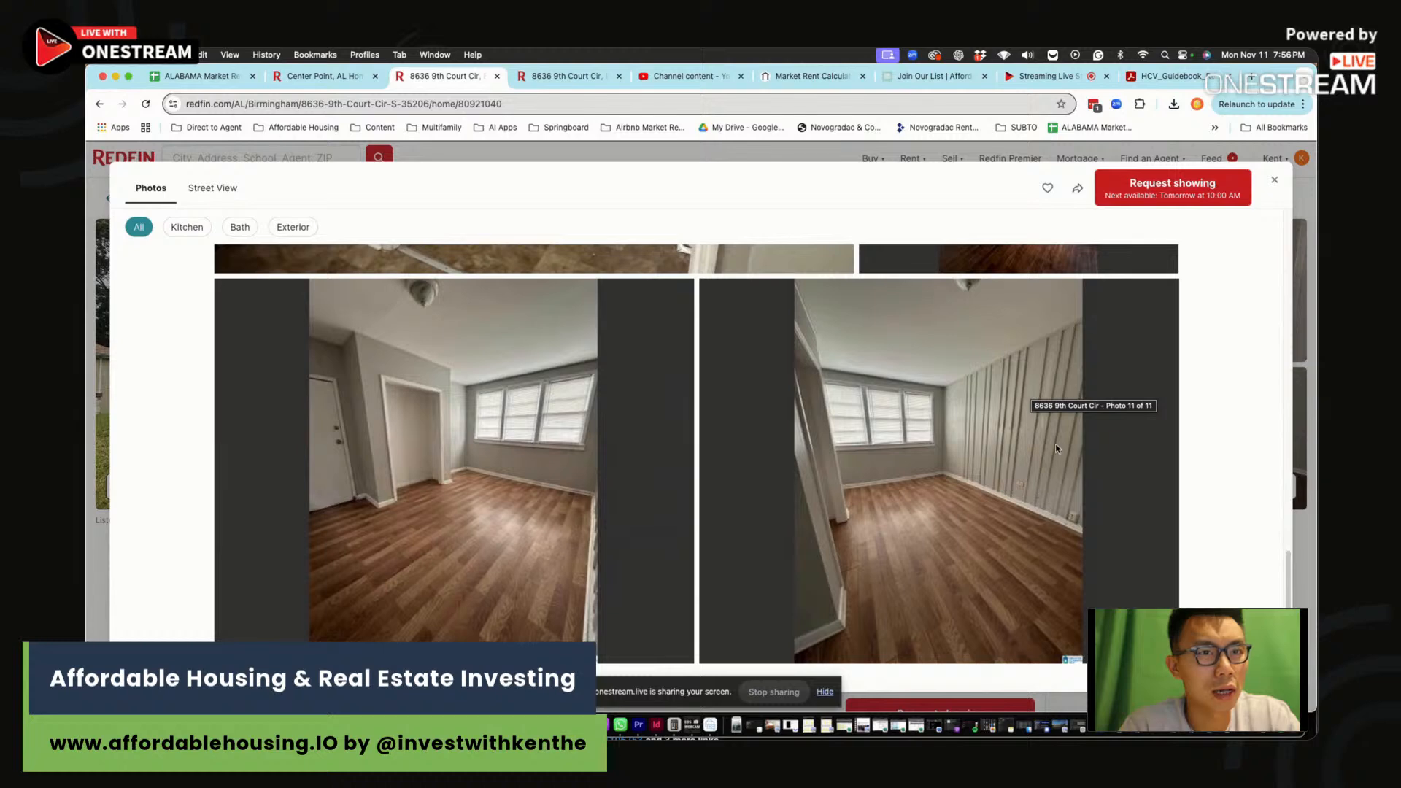
pyautogui.scroll(10, 620, 463)
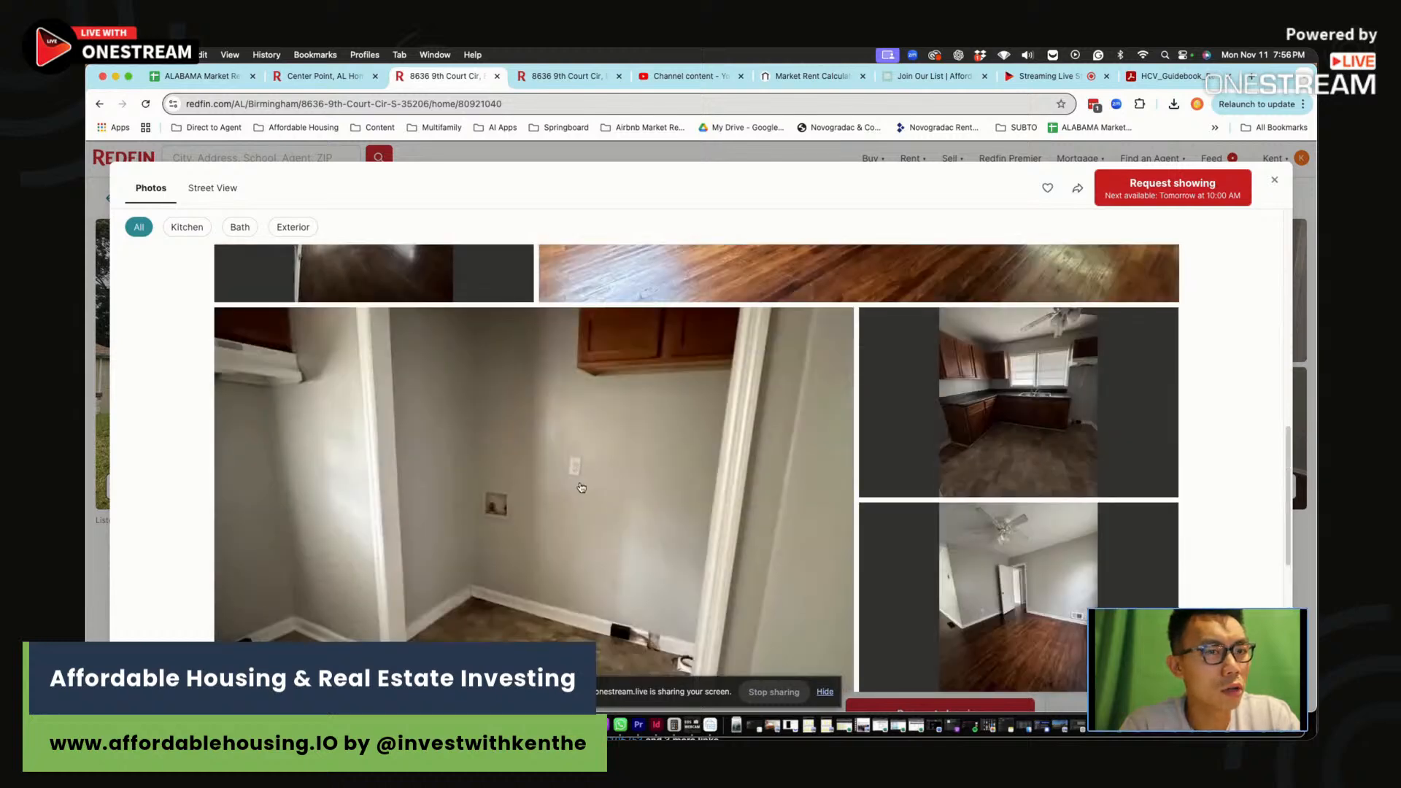
pyautogui.scroll(6, 581, 488)
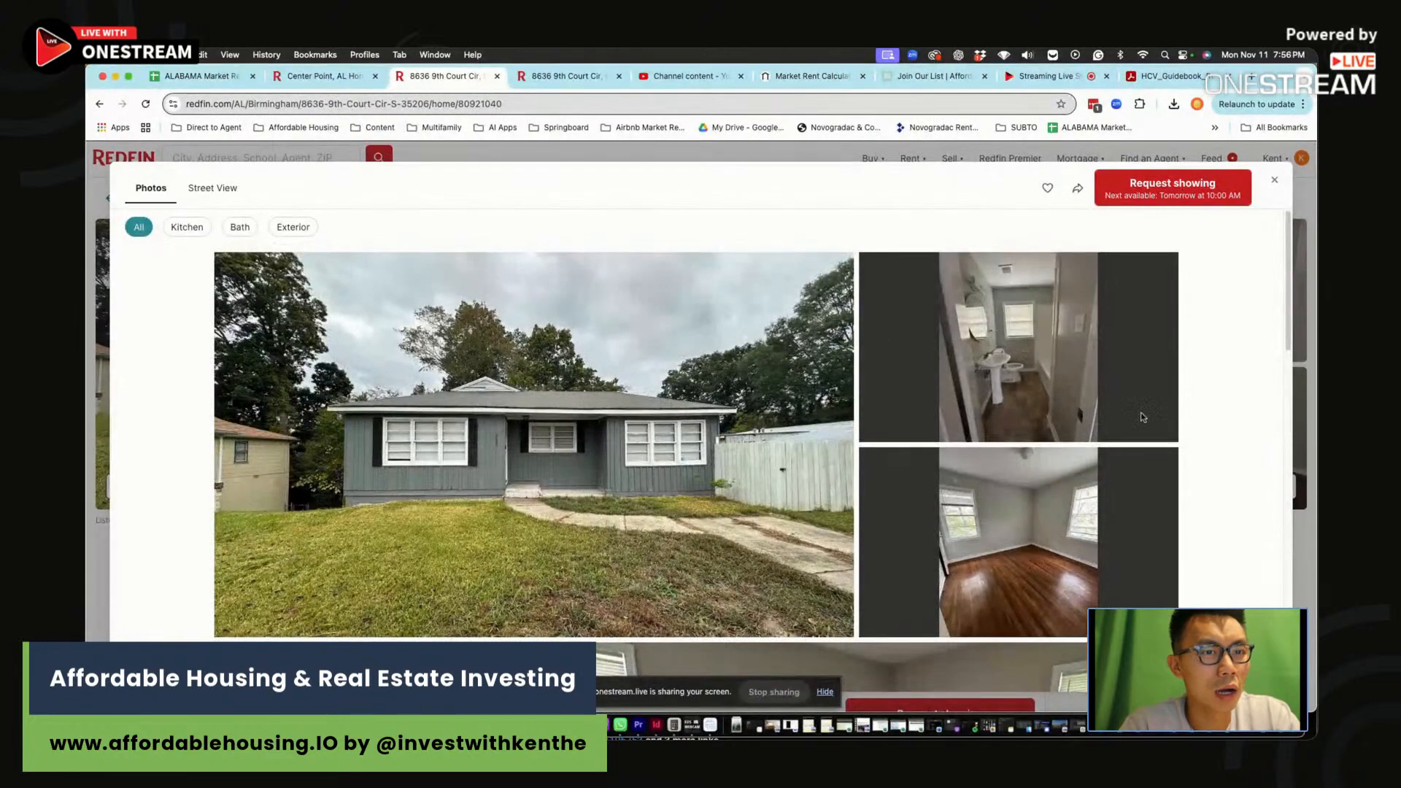
pyautogui.click(1274, 180)
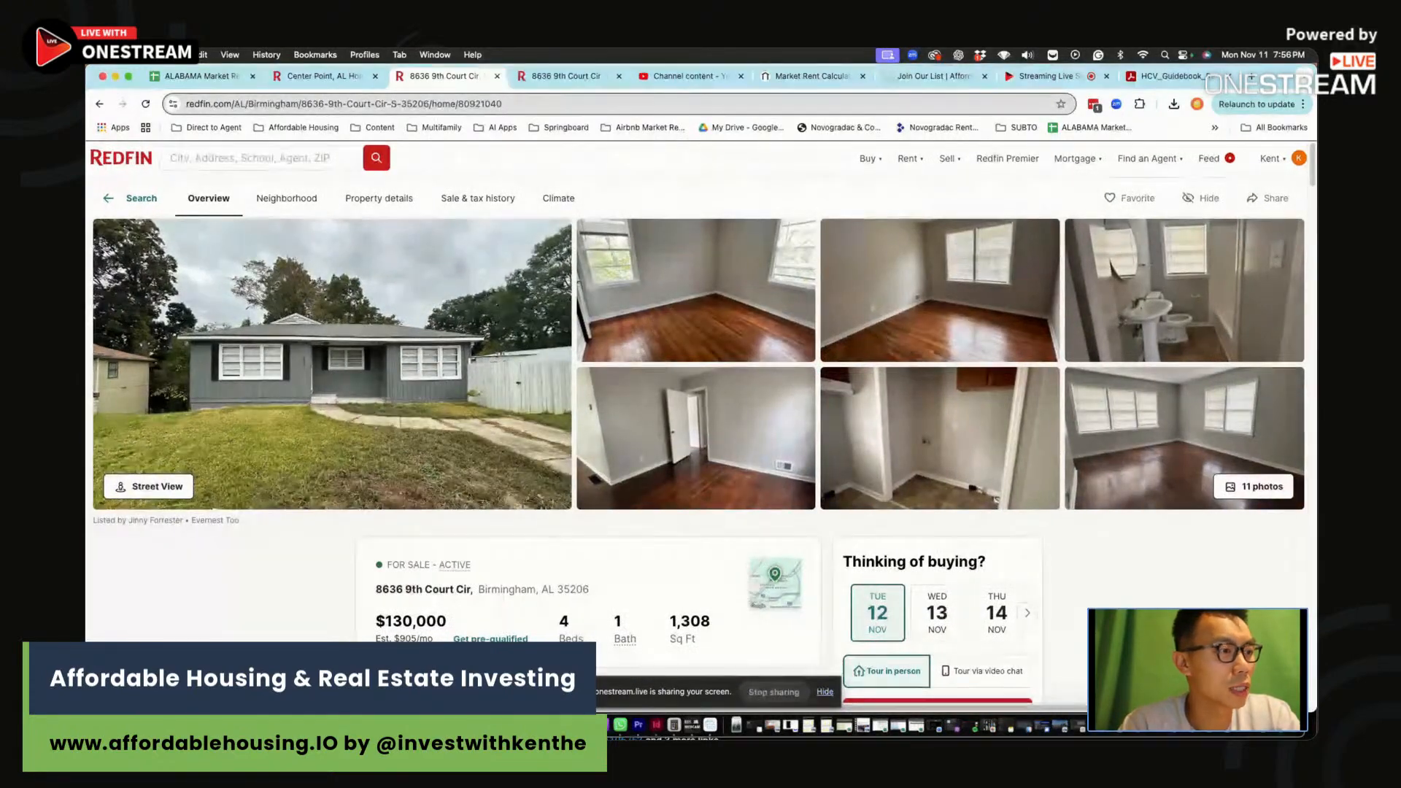
# On the Rehab Calculator sheet, enter 1,308 sf of interior painting
pyautogui.press('super+Tab')
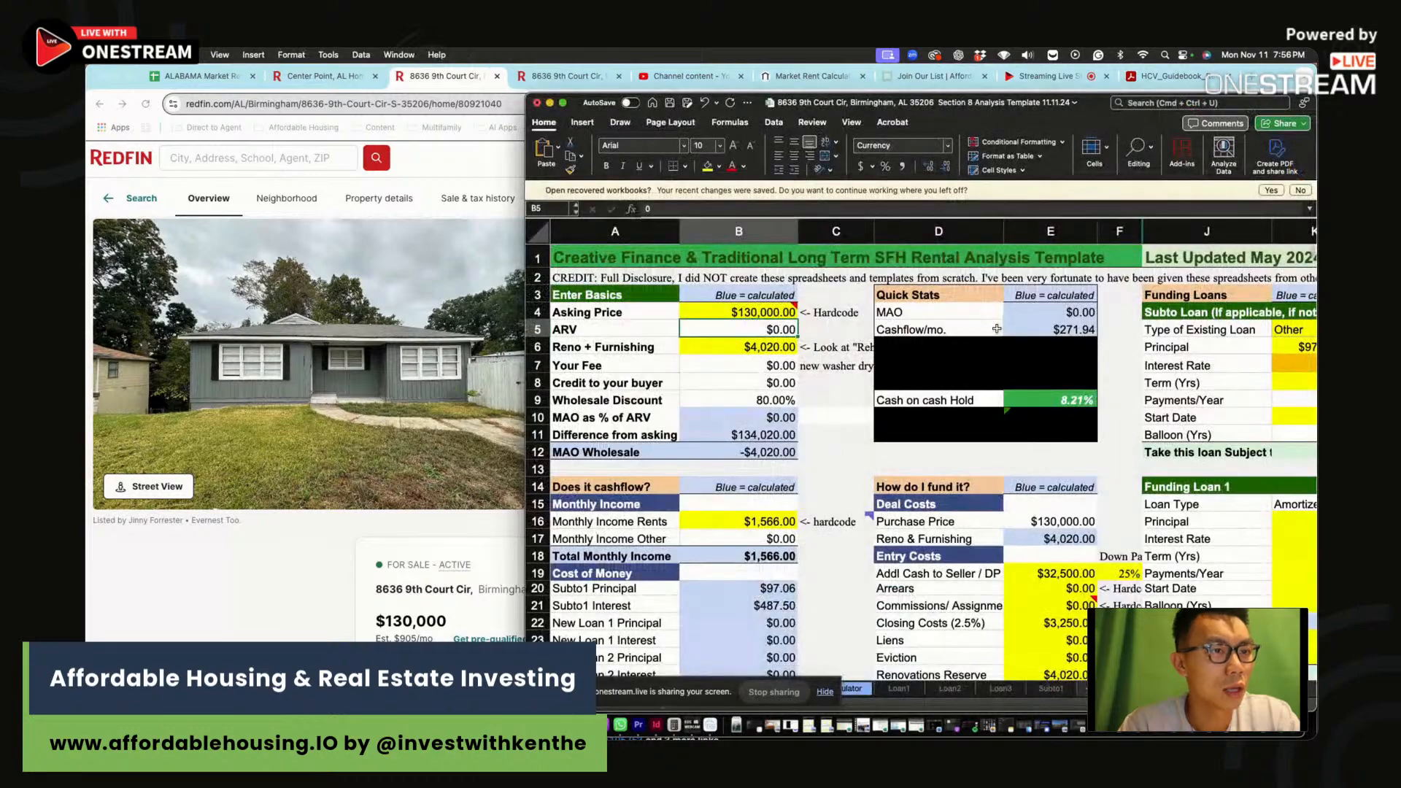
pyautogui.moveTo(1103, 102); pyautogui.dragTo(1103, 74)
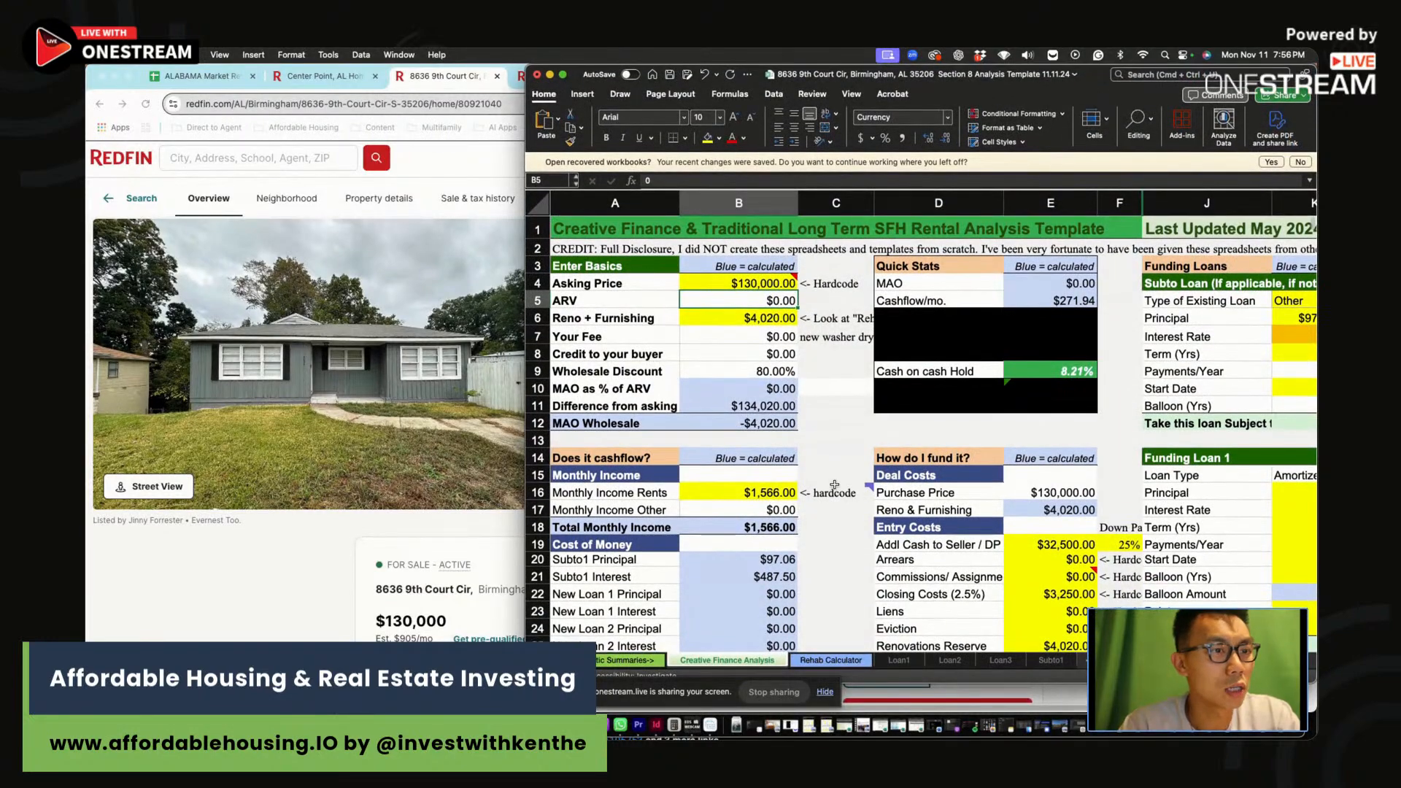
pyautogui.scroll(-2, 948, 438)
pyautogui.click(831, 659)
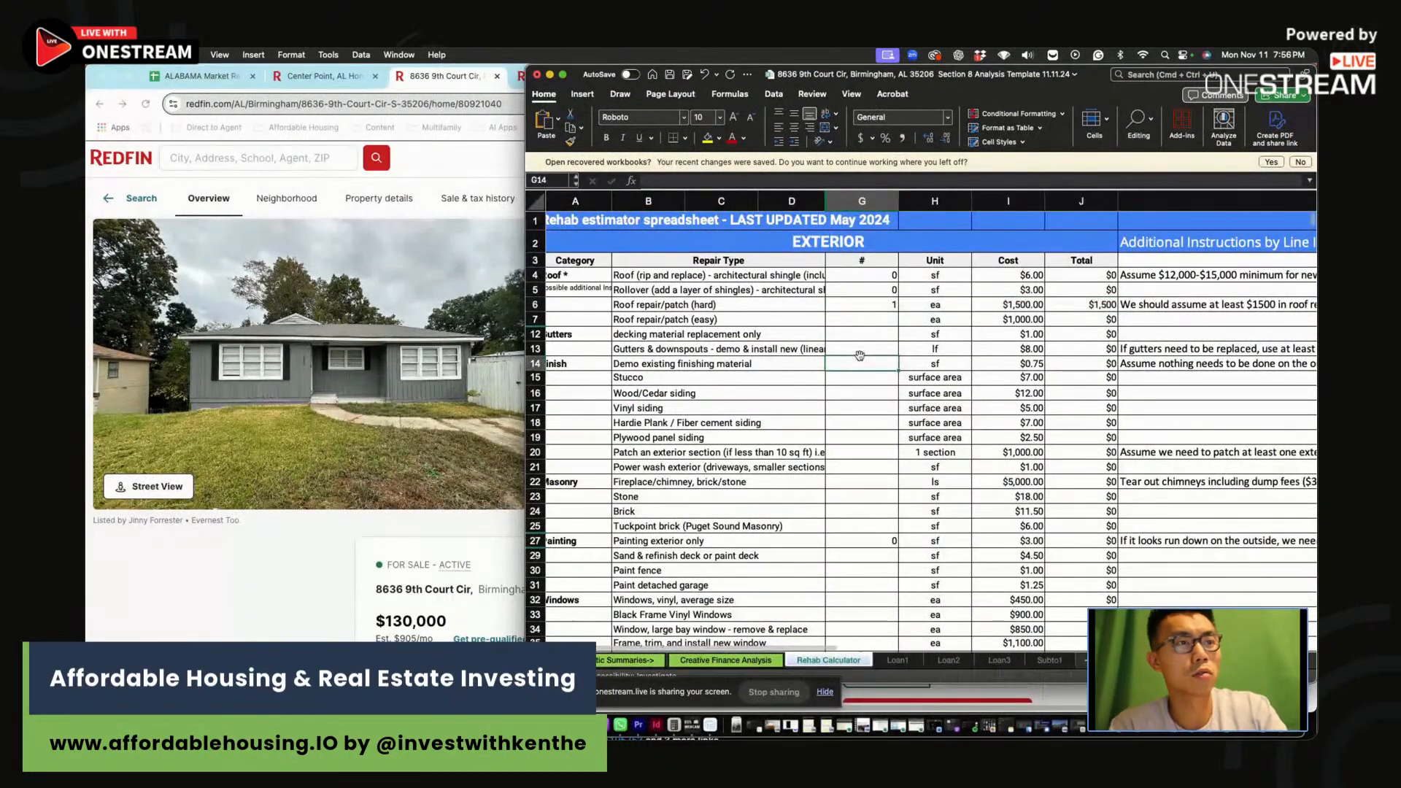
pyautogui.moveTo(861, 304); pyautogui.dragTo(1120, 304)
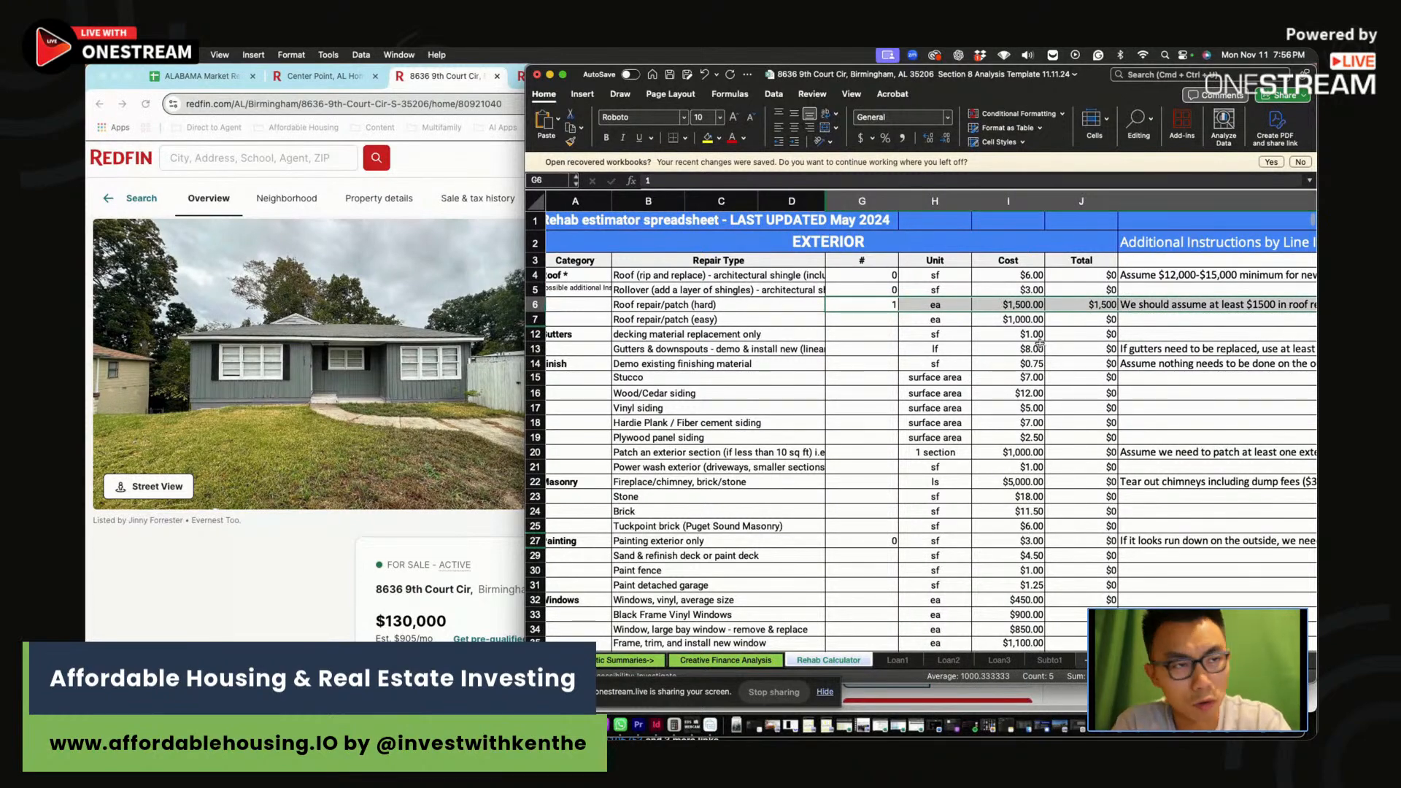
pyautogui.click(536, 303)
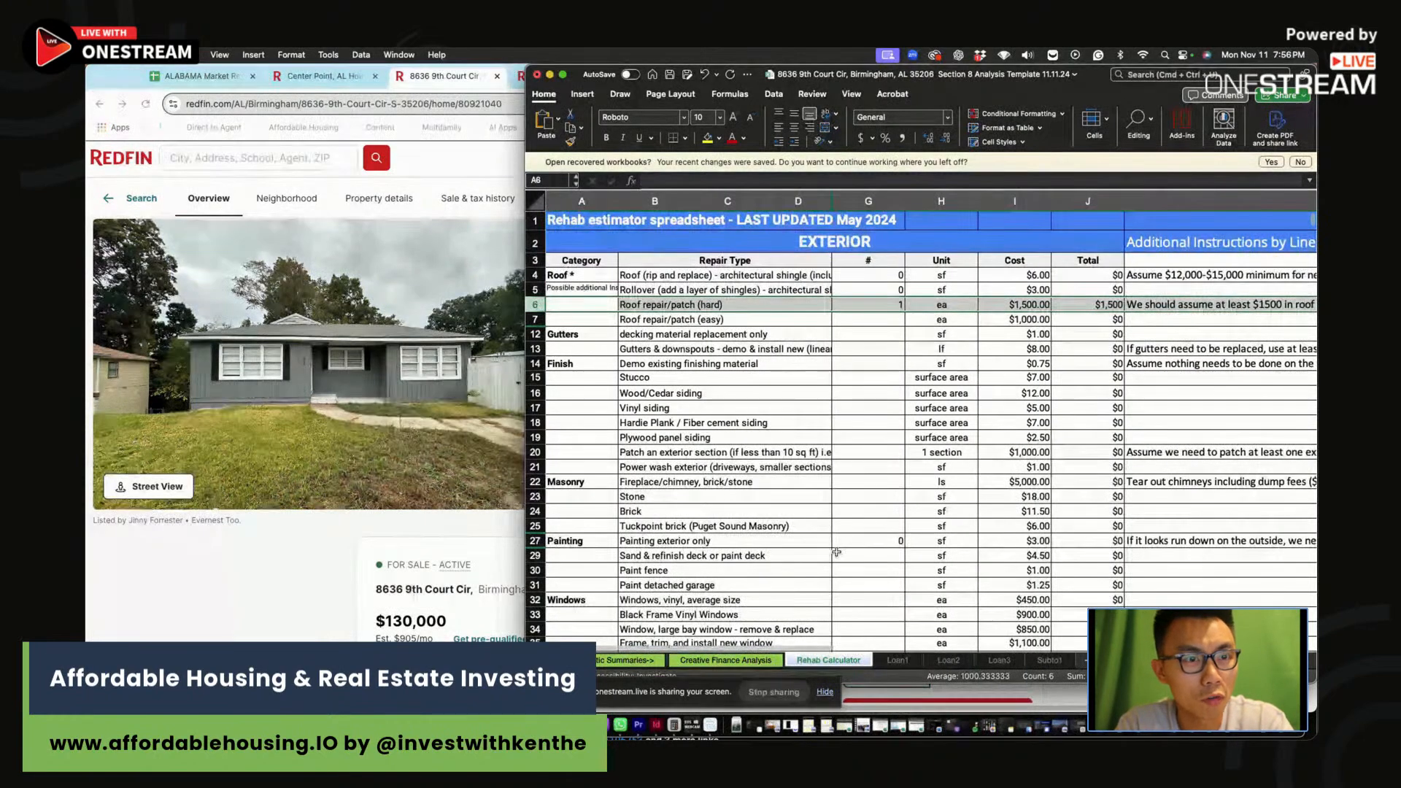
pyautogui.scroll(-7, 834, 554)
pyautogui.click(535, 484)
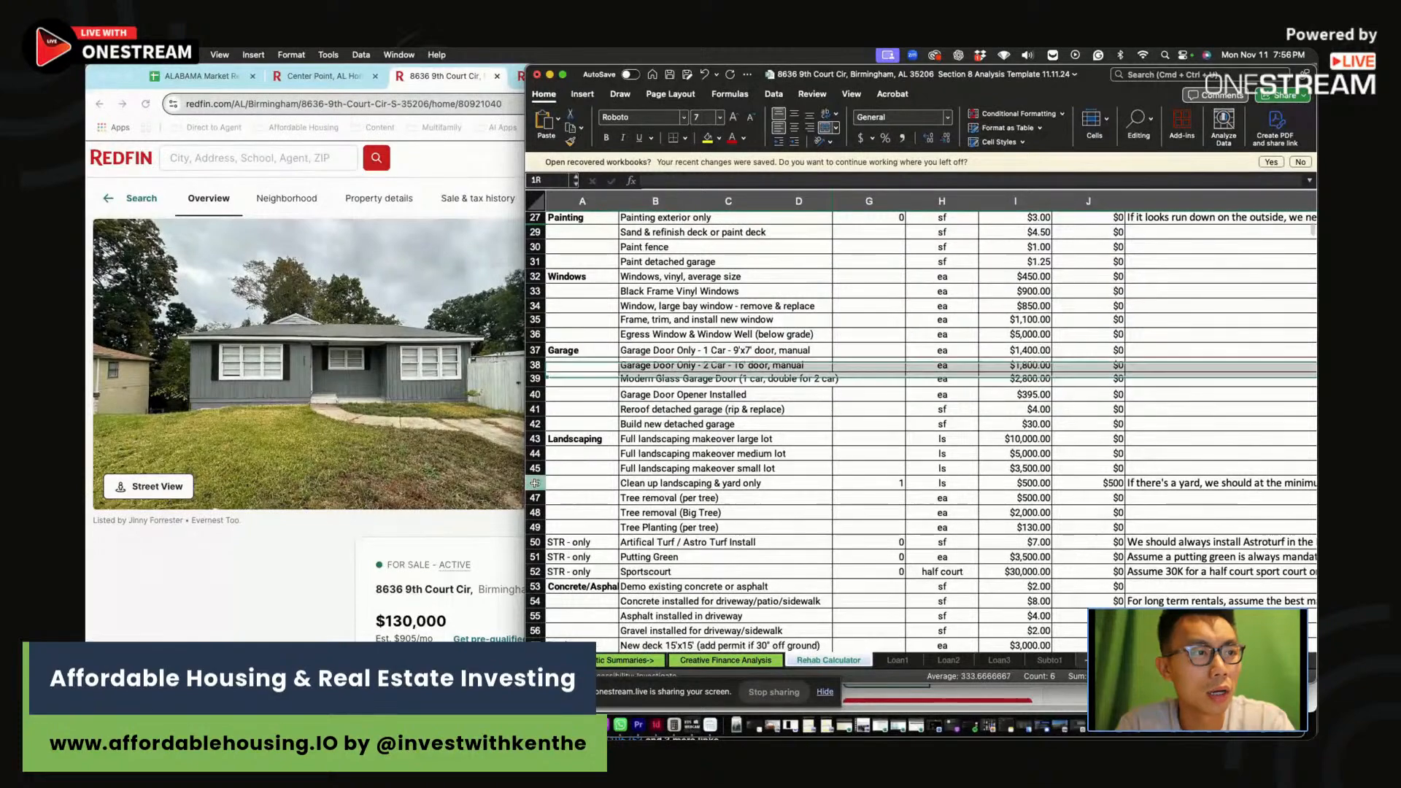
pyautogui.click(870, 526)
pyautogui.scroll(-10, 871, 524)
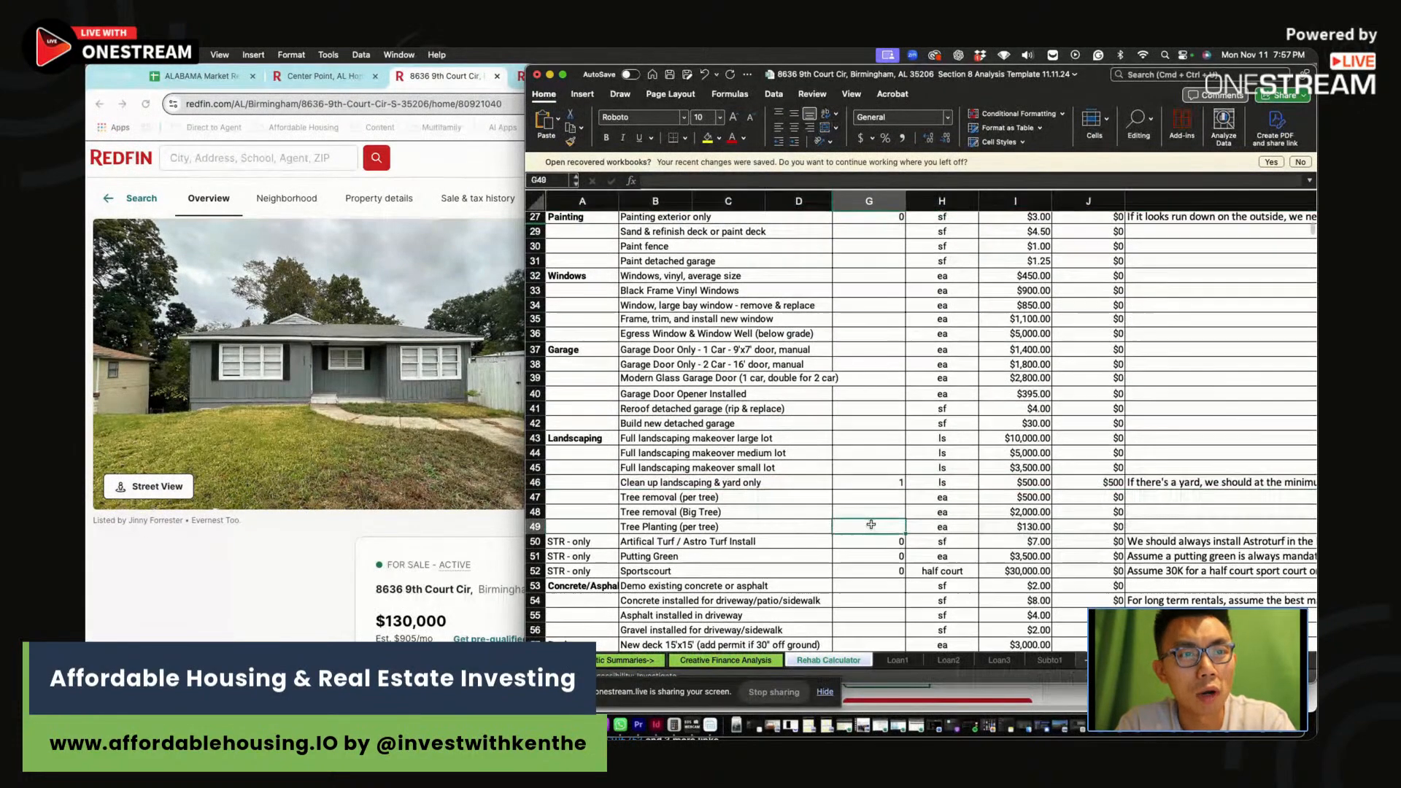
pyautogui.scroll(-4, 871, 524)
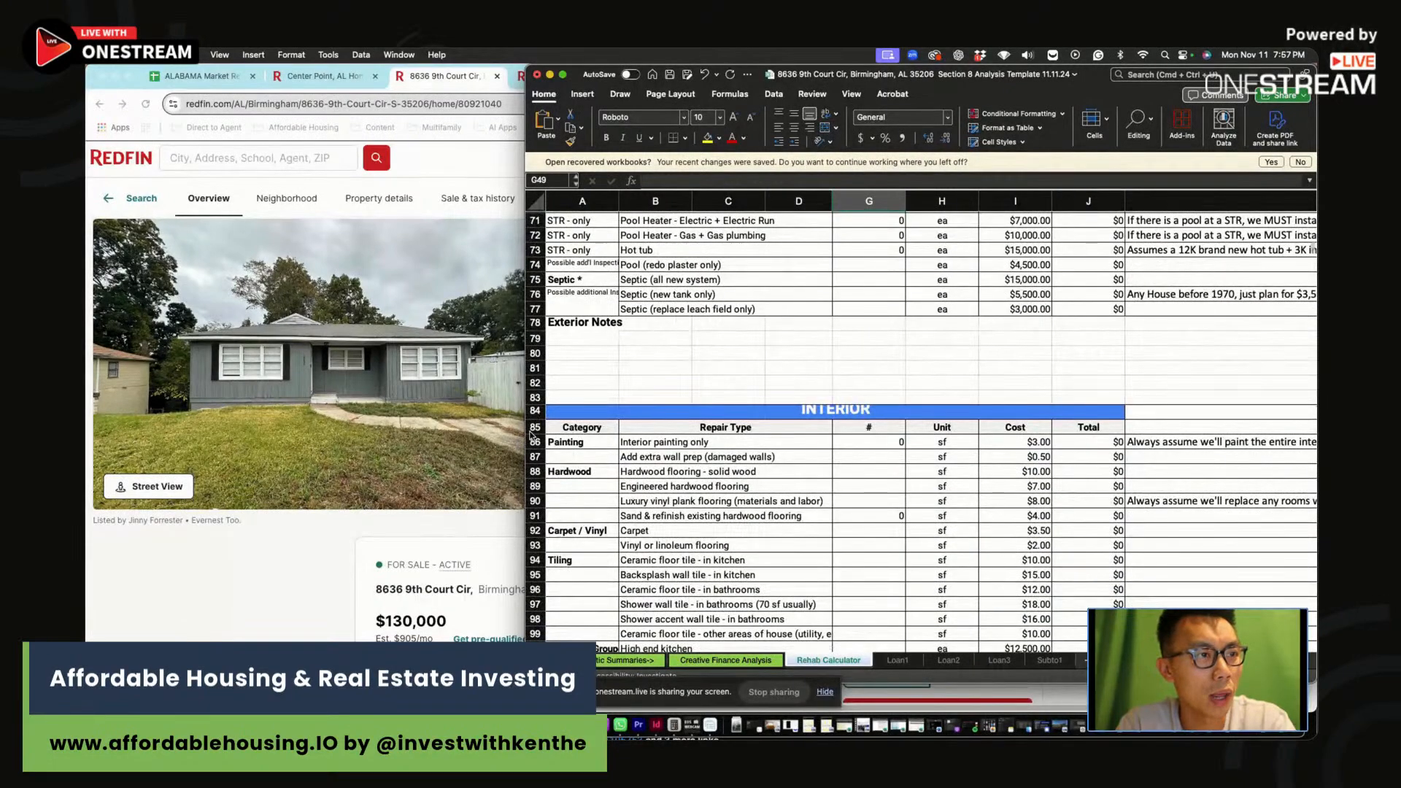
pyautogui.moveTo(524, 435); pyautogui.dragTo(626, 438)
pyautogui.write('308')
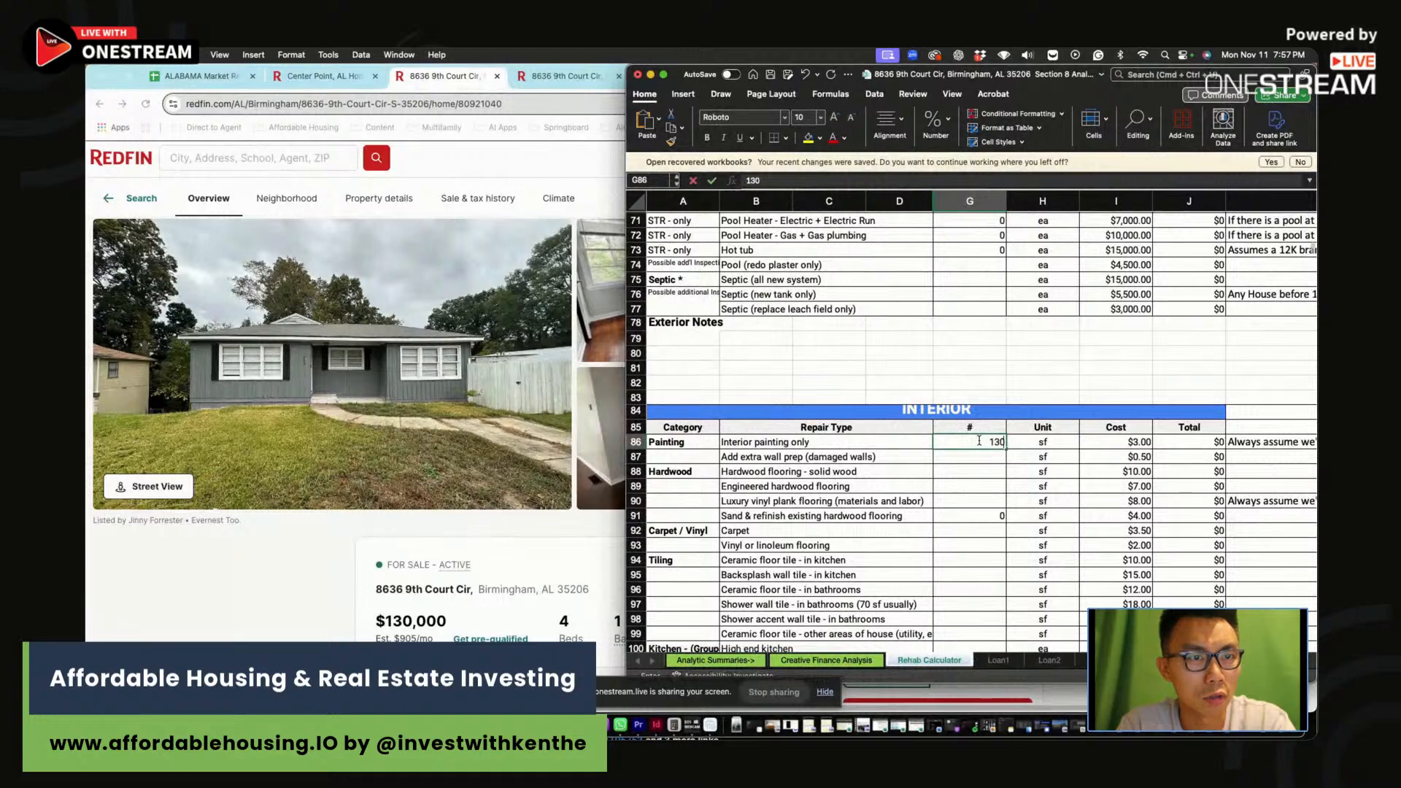
pyautogui.press('Return')
# Set one toilet replacement, confirm the $7,649 Total Repairs, and view Creative Finance Analysis
pyautogui.click(976, 500)
pyautogui.scroll(-10, 975, 502)
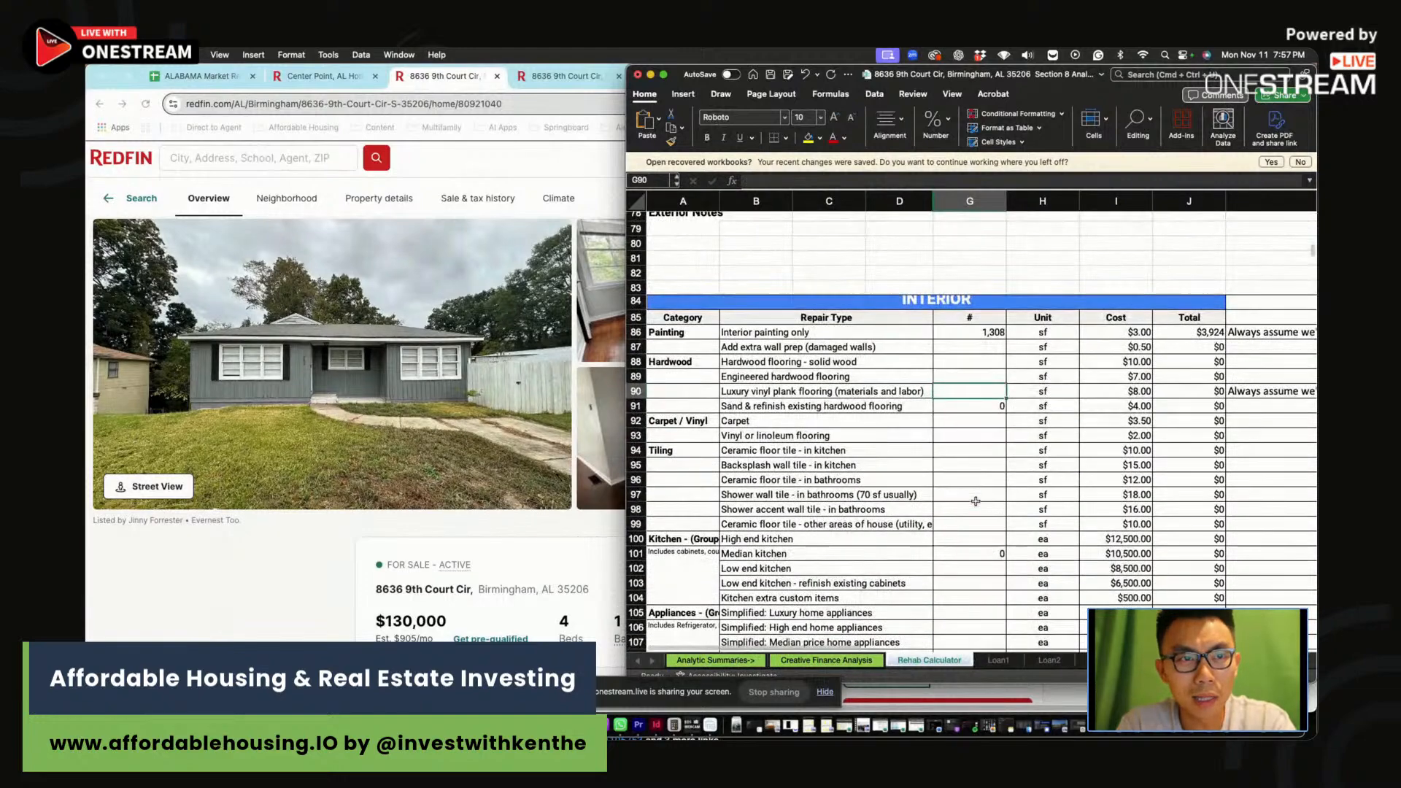
pyautogui.scroll(-5, 976, 500)
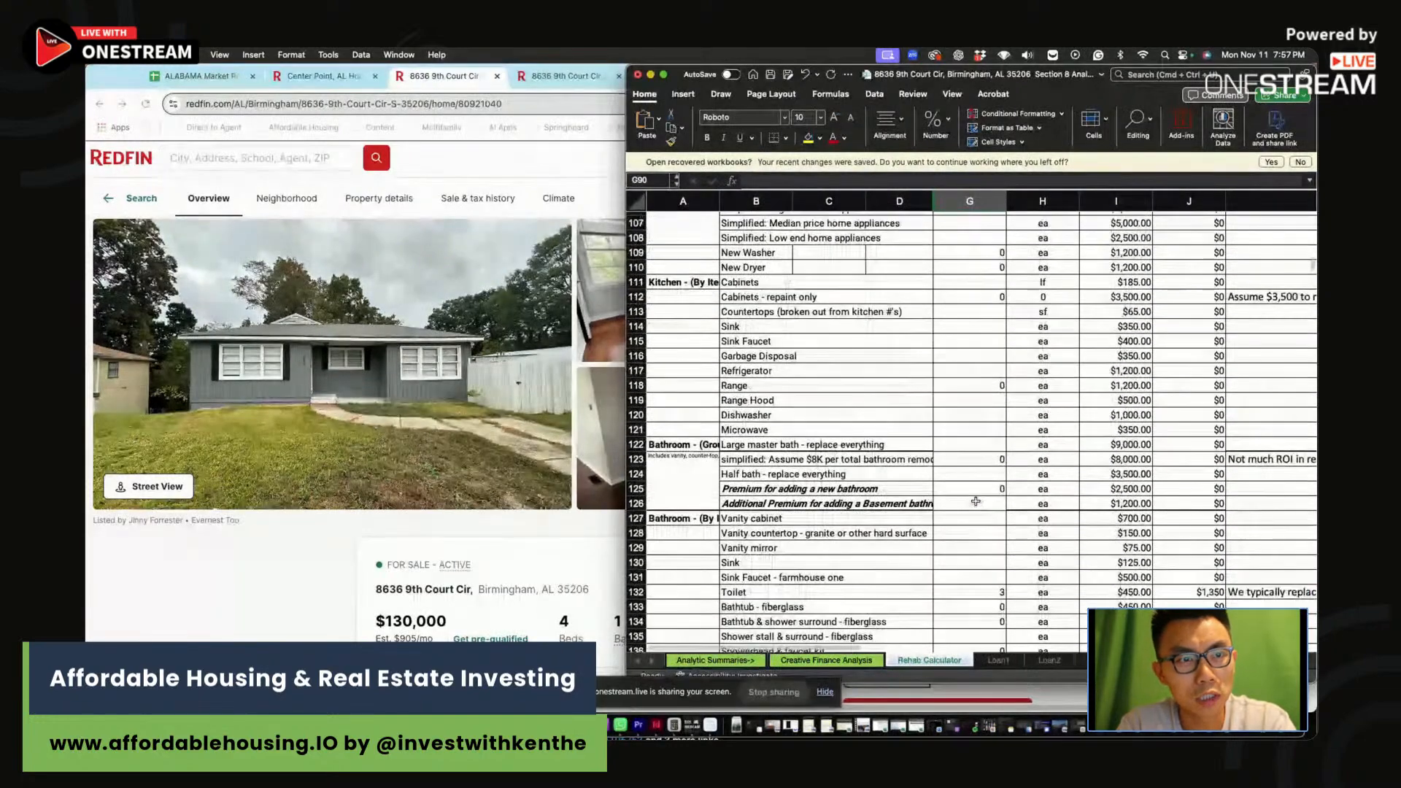
pyautogui.scroll(-4, 976, 501)
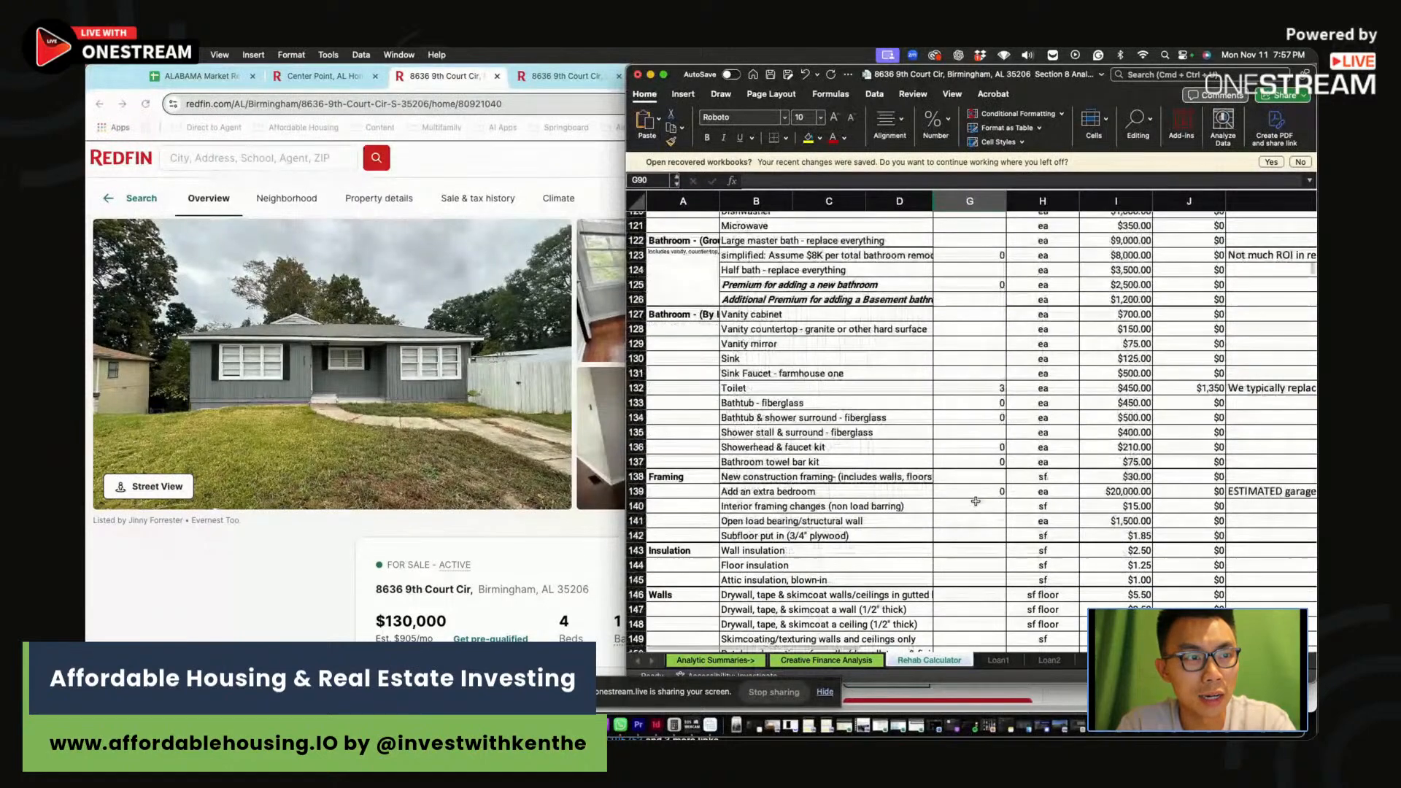
pyautogui.click(994, 387)
pyautogui.write('1')
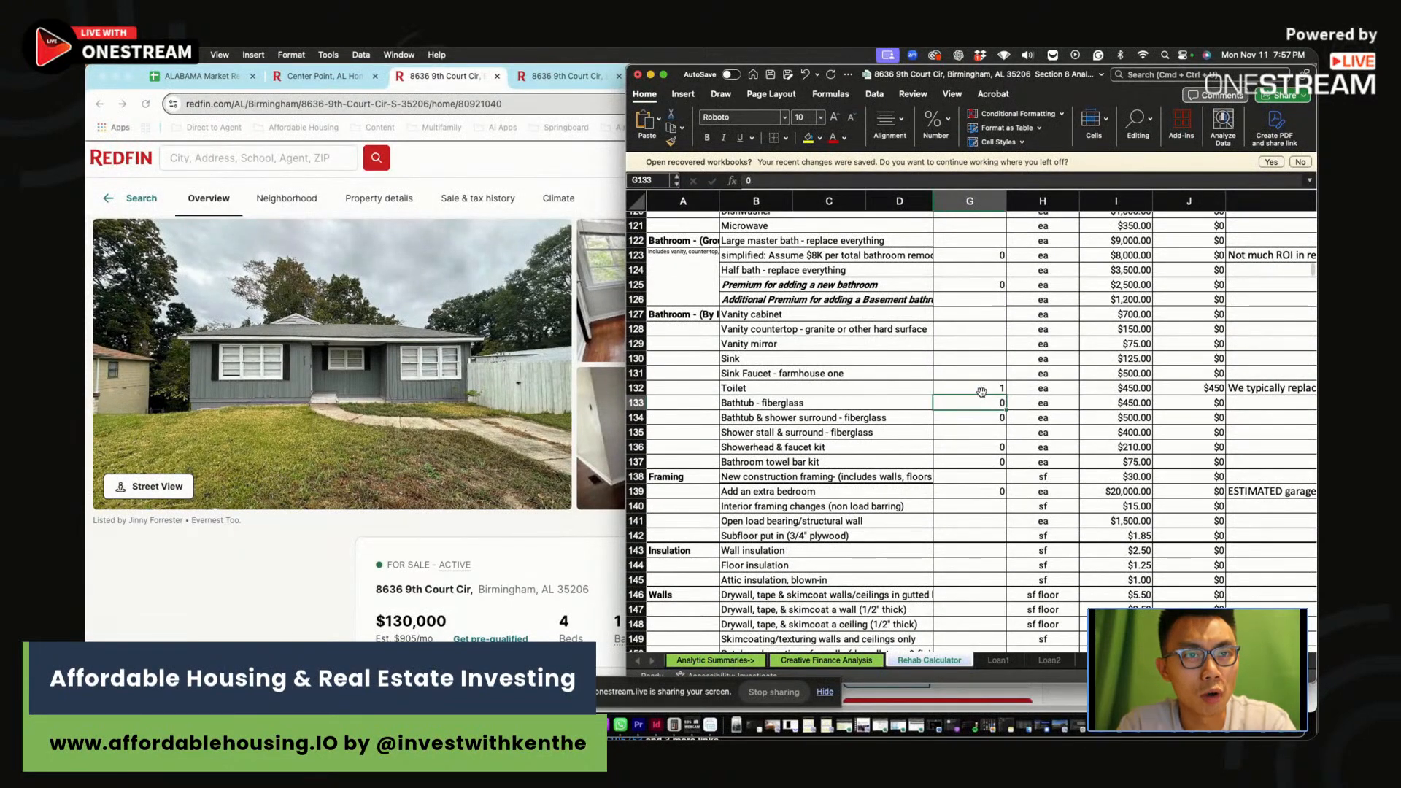
pyautogui.moveTo(982, 391); pyautogui.dragTo(1226, 387)
pyautogui.scroll(-10, 999, 463)
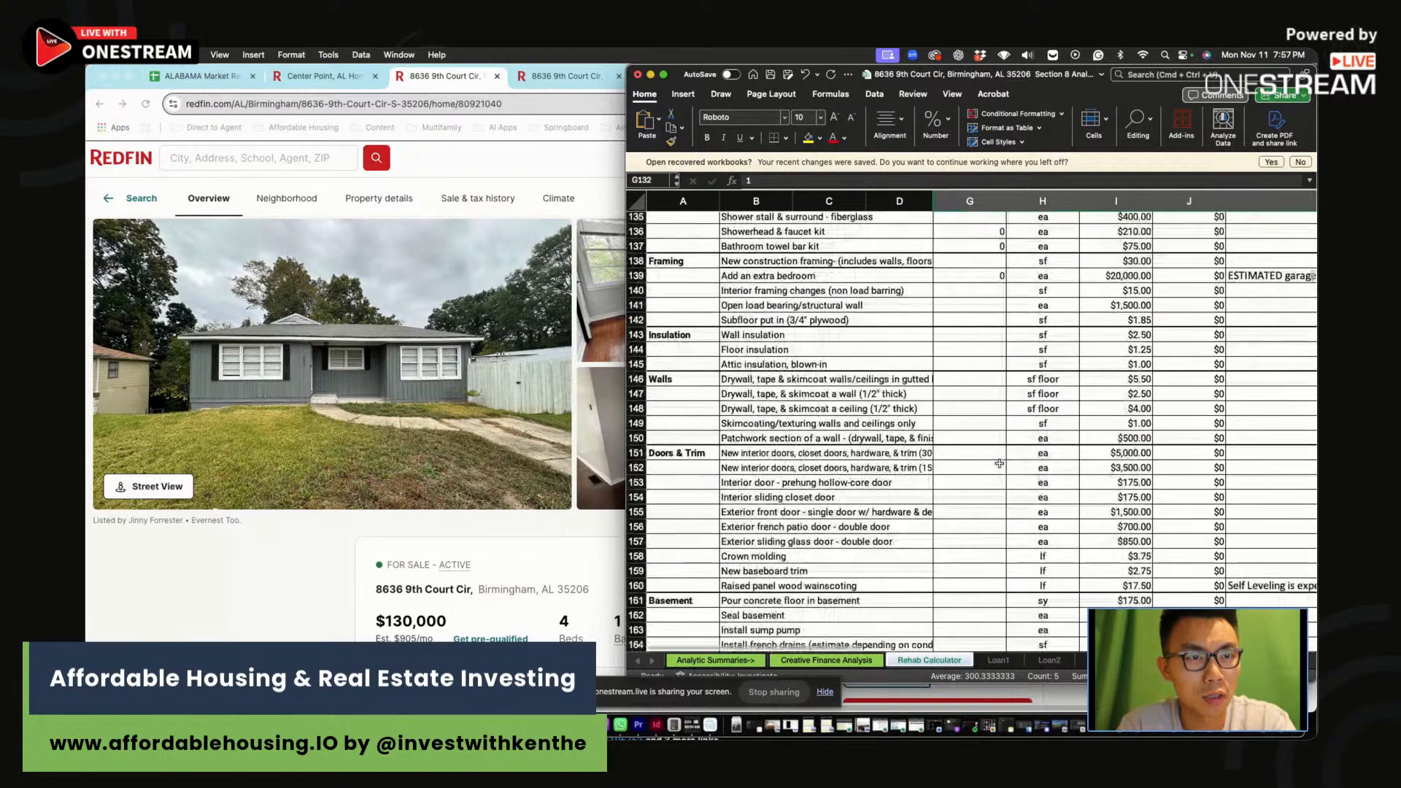
pyautogui.scroll(-7, 1000, 464)
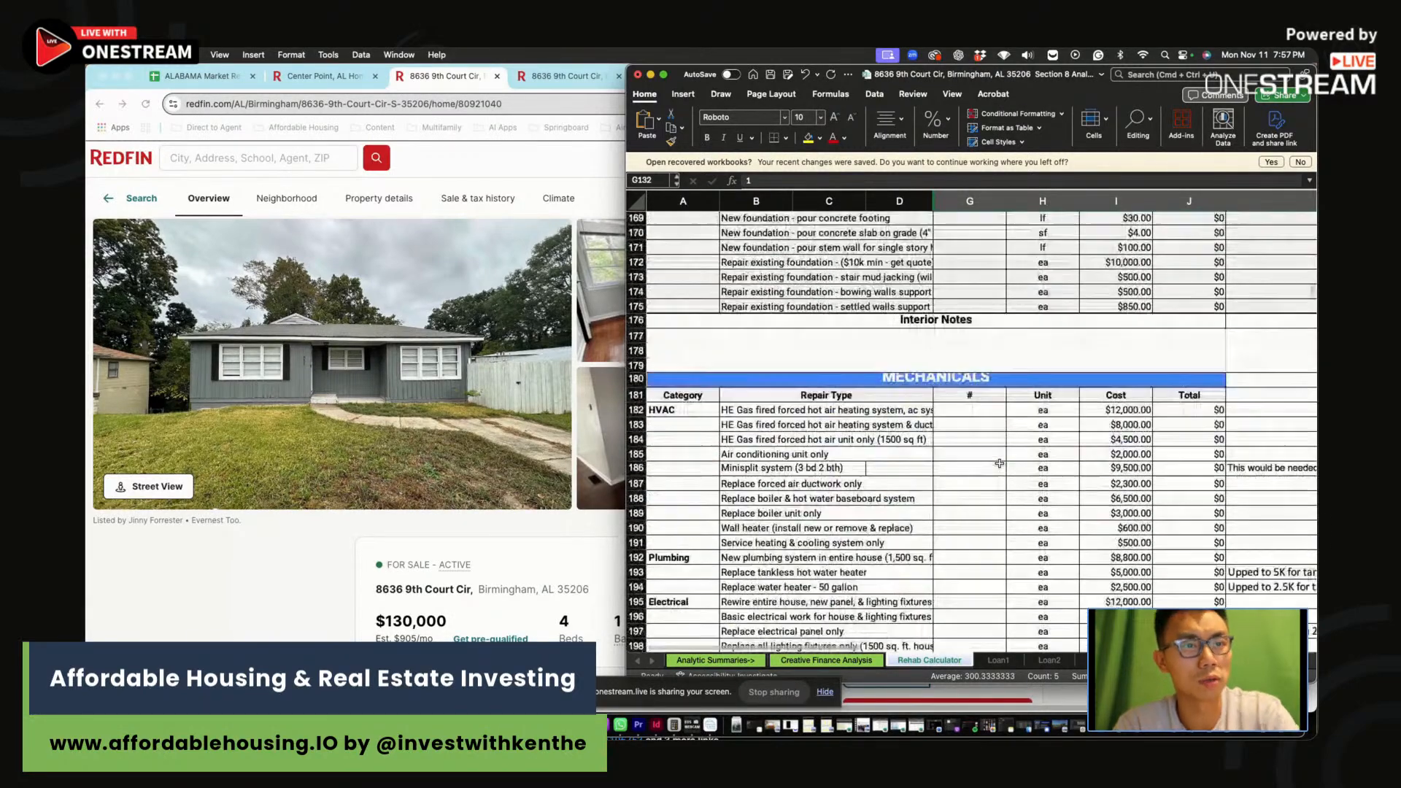
pyautogui.scroll(-3, 999, 463)
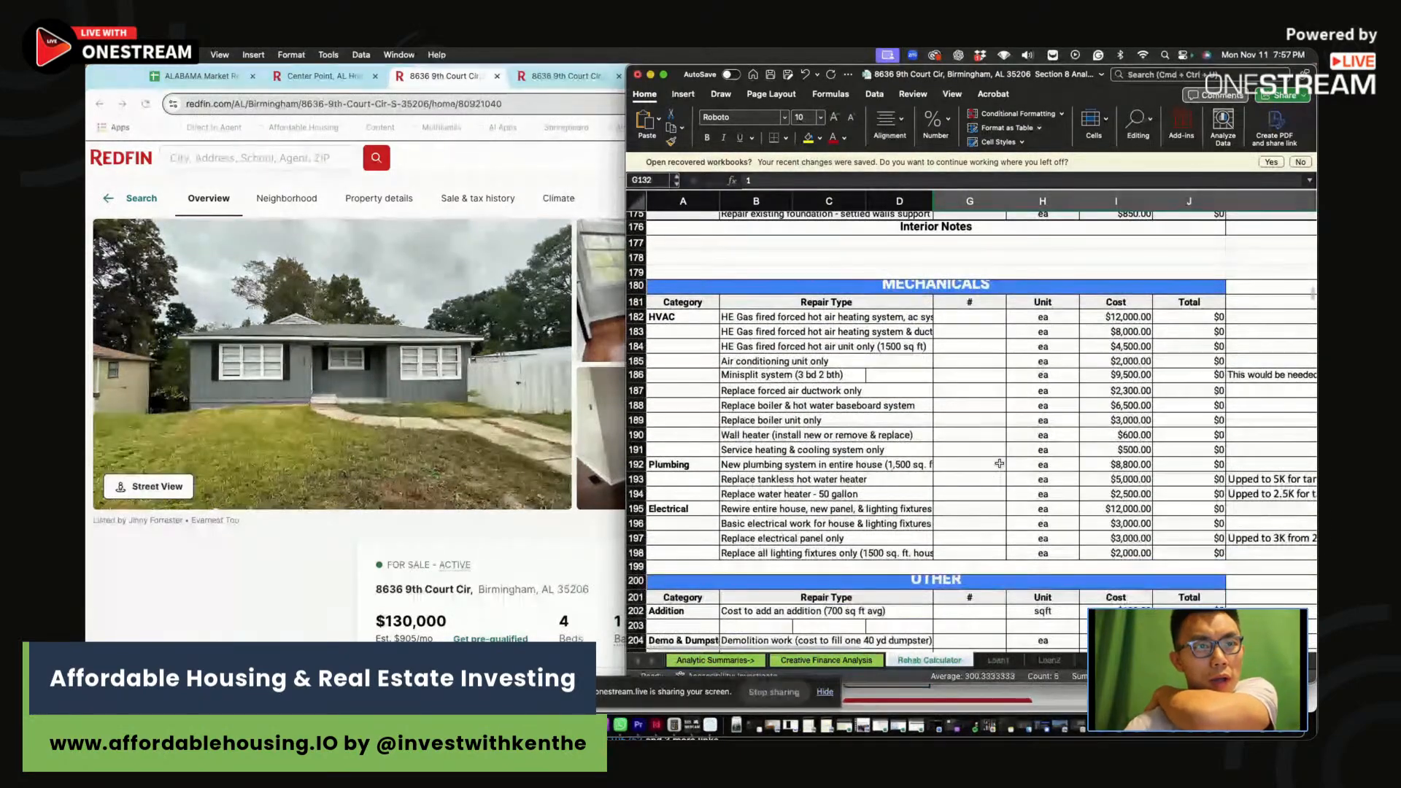
pyautogui.scroll(-7, 999, 463)
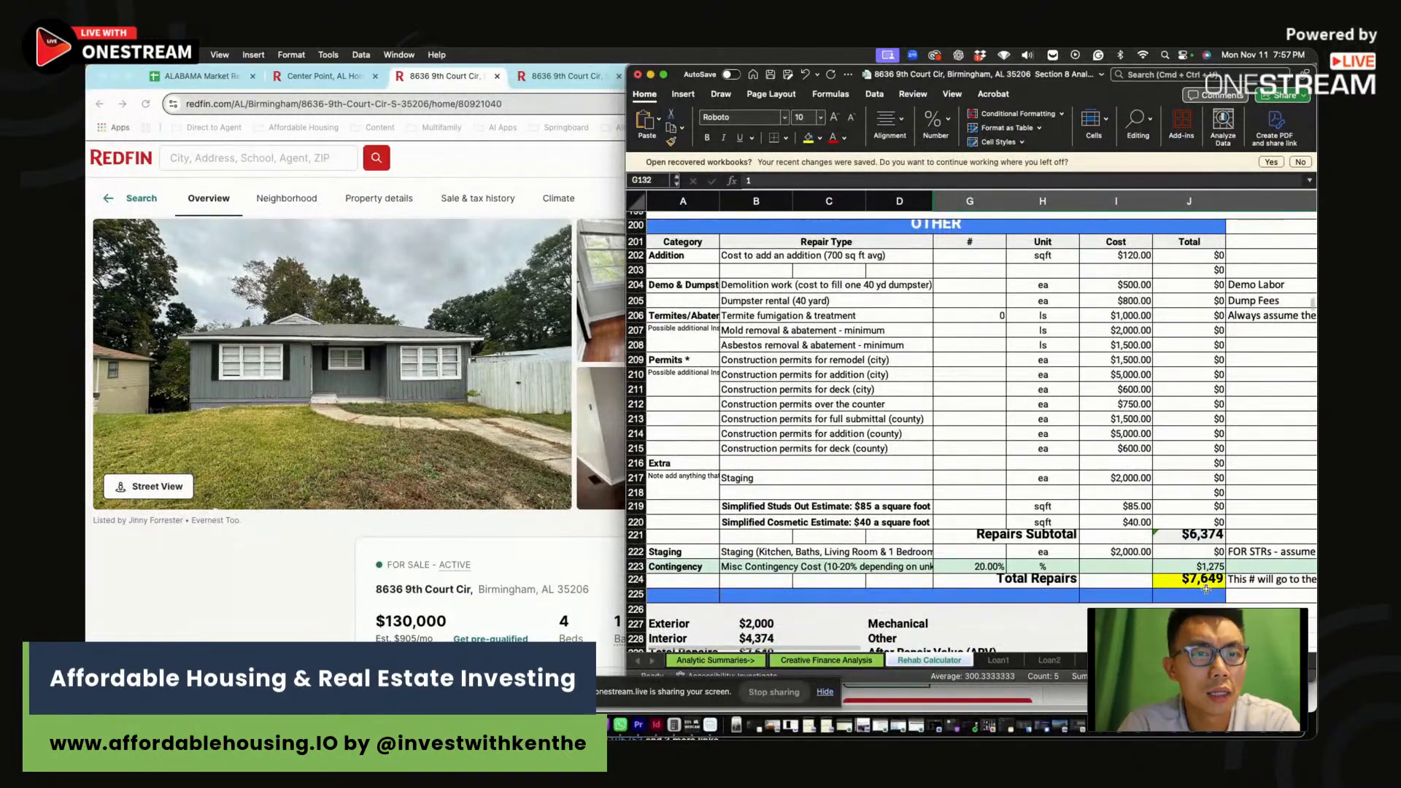
pyautogui.click(1207, 586)
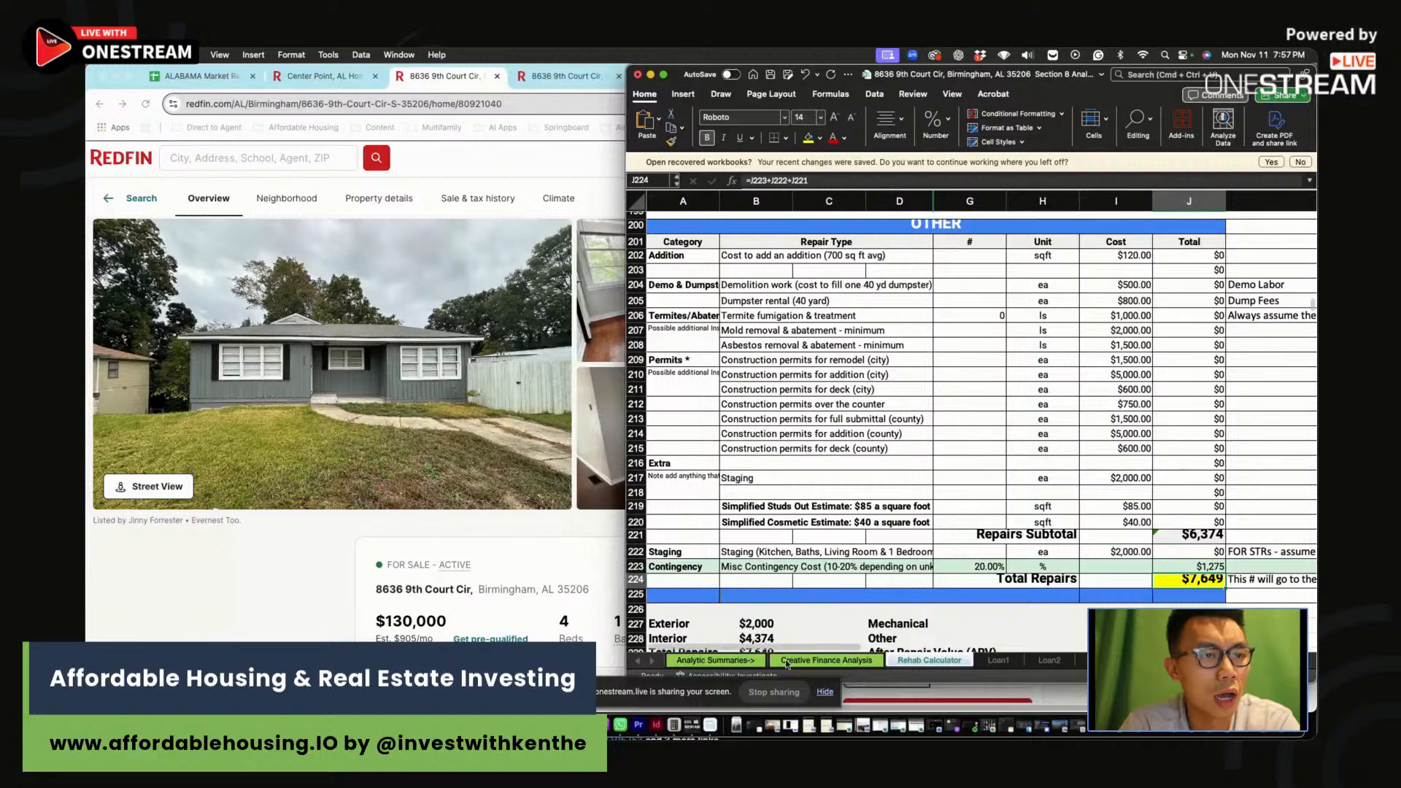
pyautogui.click(826, 660)
pyautogui.click(940, 369)
# Enter 1240 as Monthly Income Rents in B16
pyautogui.scroll(-1, 926, 382)
pyautogui.click(862, 405)
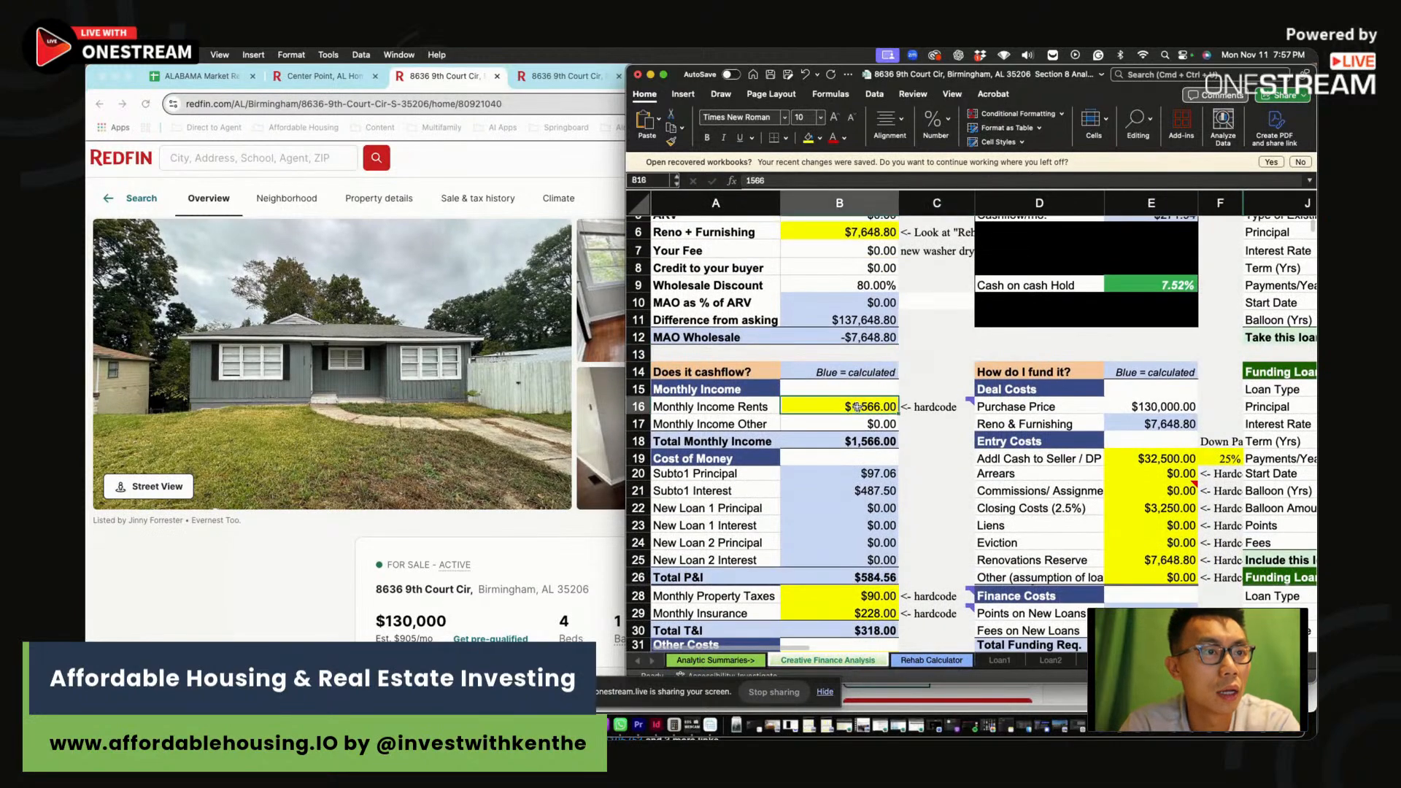
pyautogui.write('1240')
pyautogui.press('Return')
pyautogui.click(864, 404)
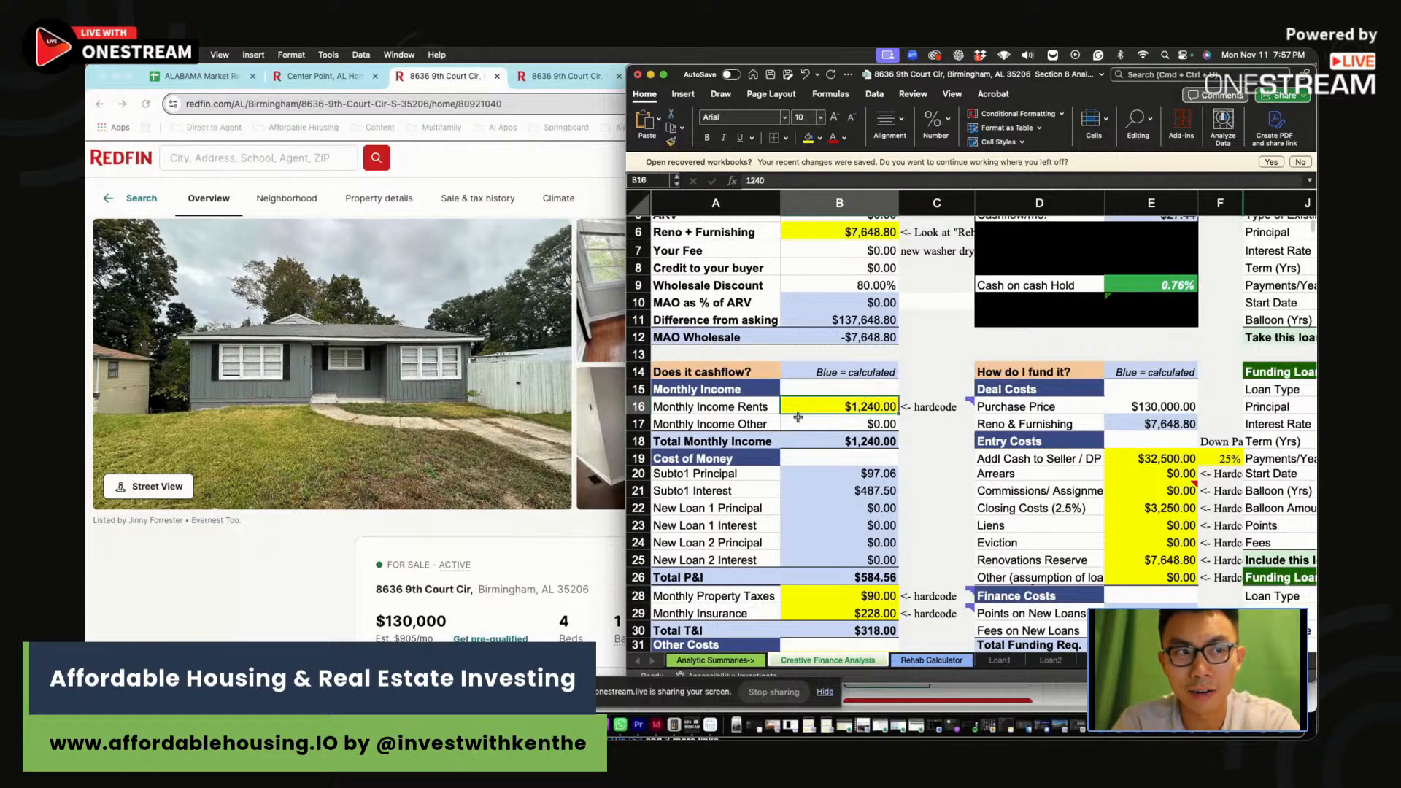
pyautogui.click(932, 438)
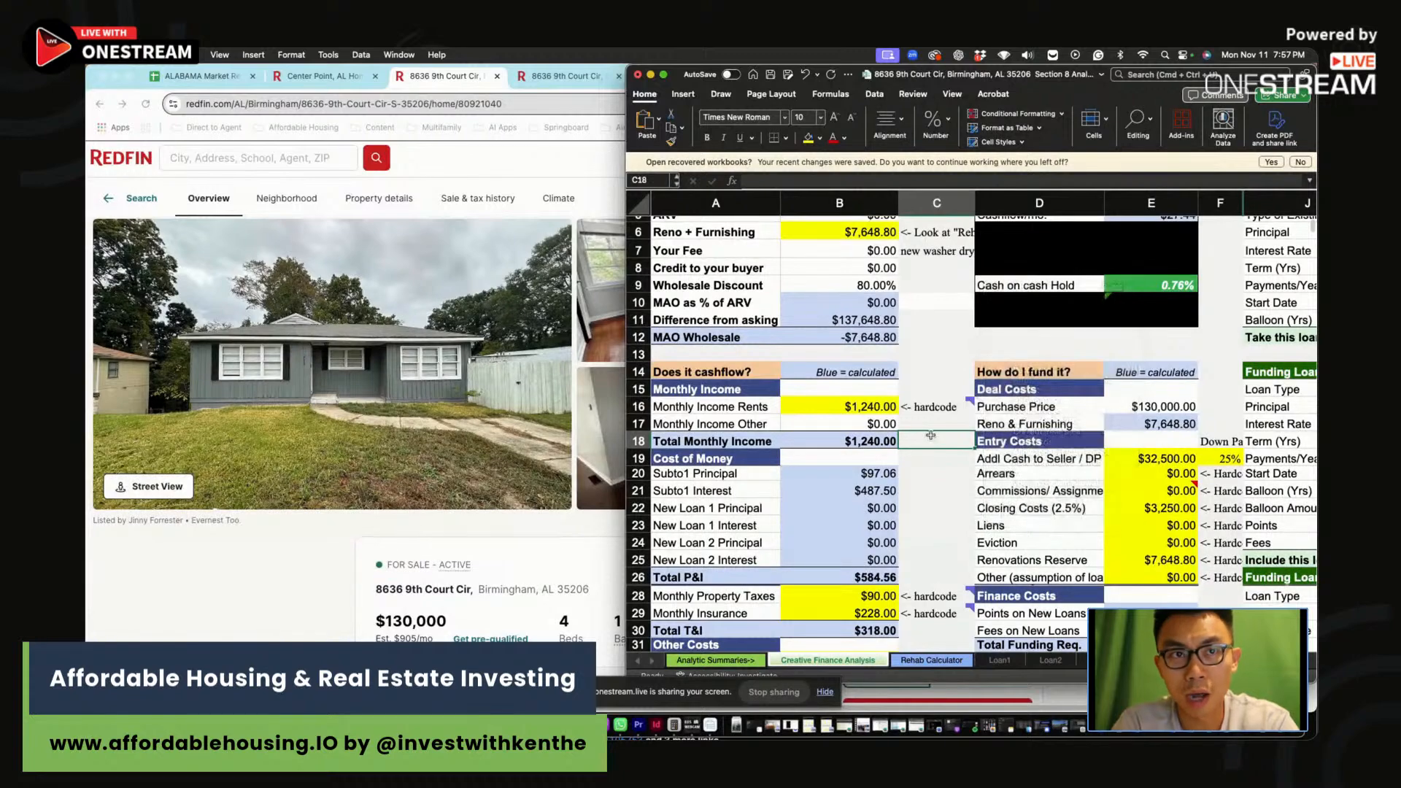
# Find the $124 monthly property tax in Redfin's payment calculator for cell B28
pyautogui.scroll(-5, 922, 507)
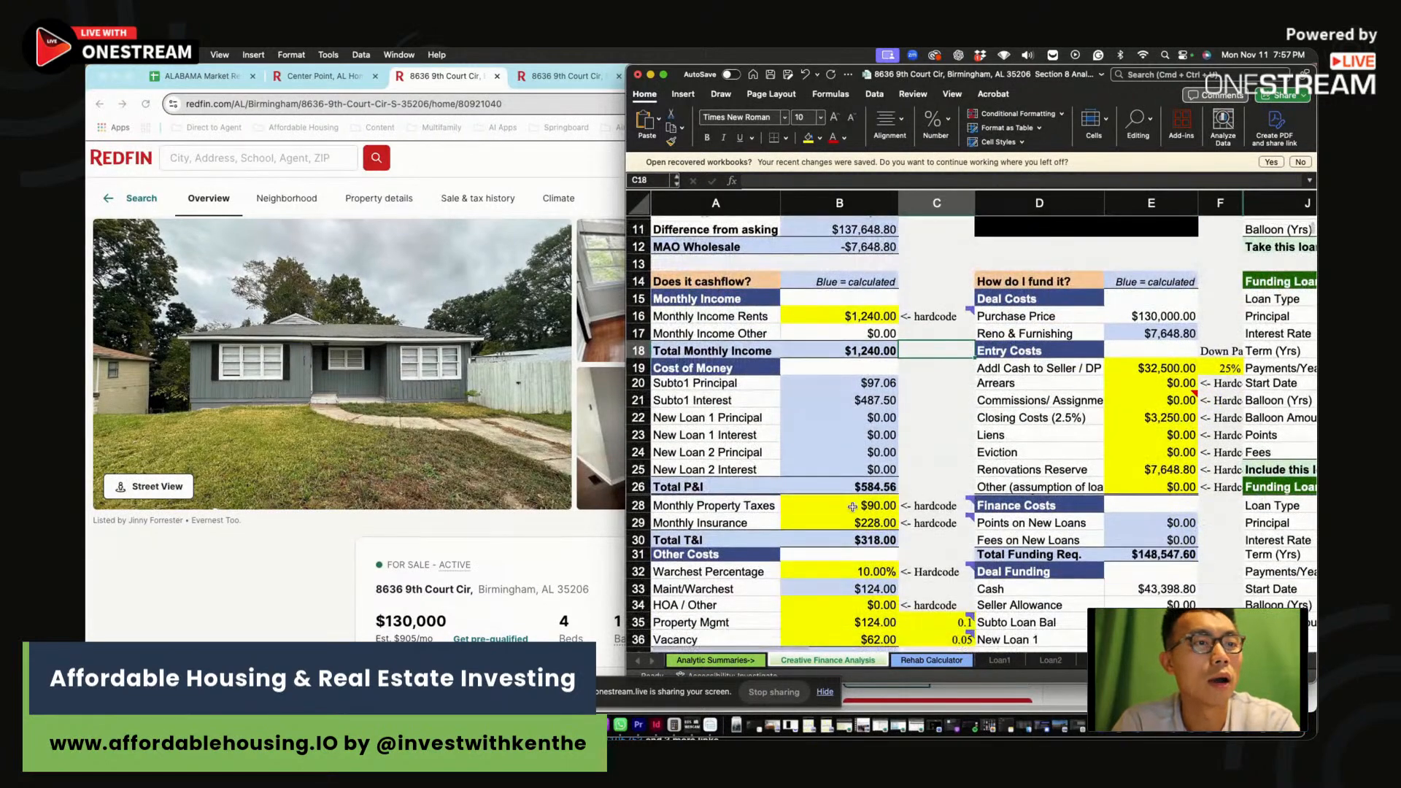
pyautogui.click(850, 505)
pyautogui.click(306, 581)
pyautogui.scroll(-15, 307, 581)
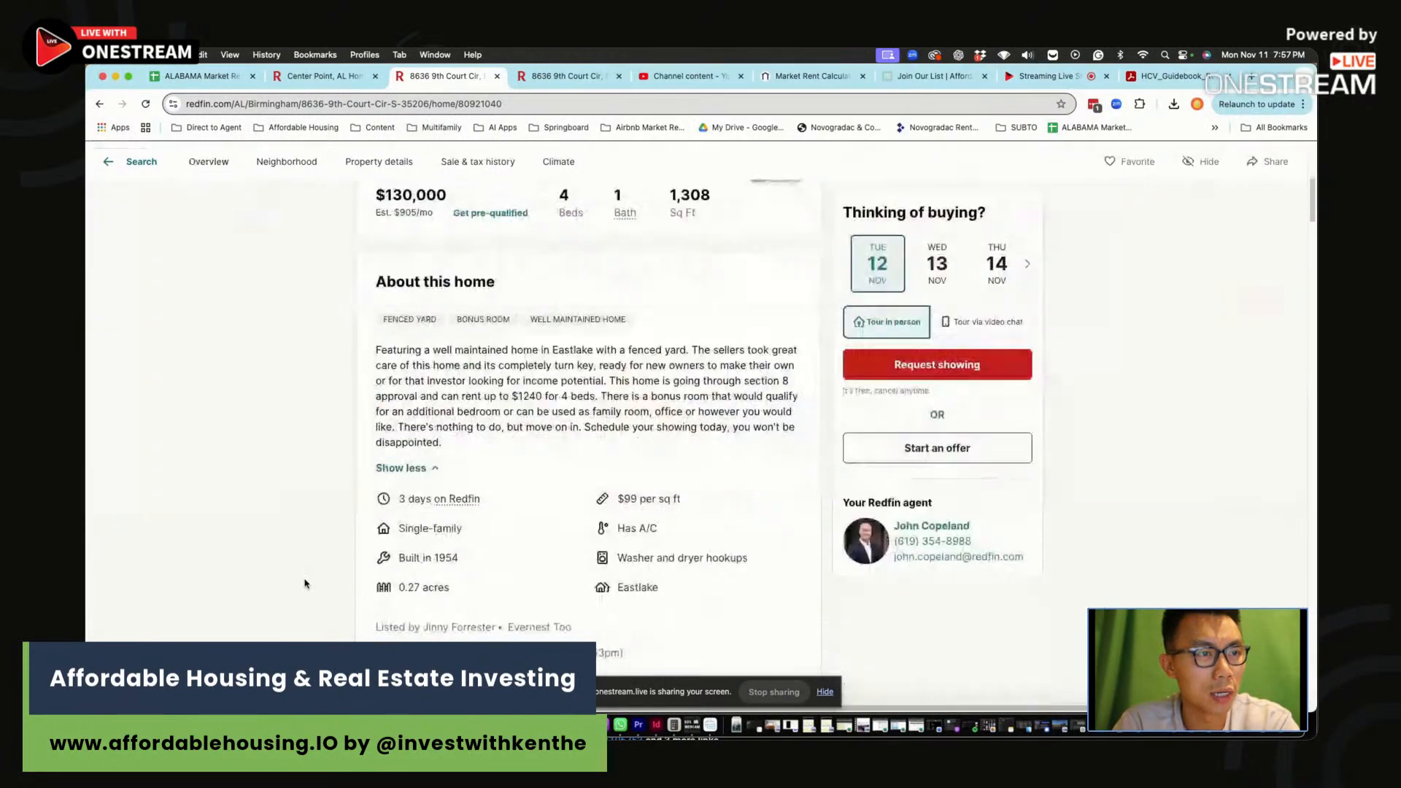
pyautogui.scroll(-10, 697, 515)
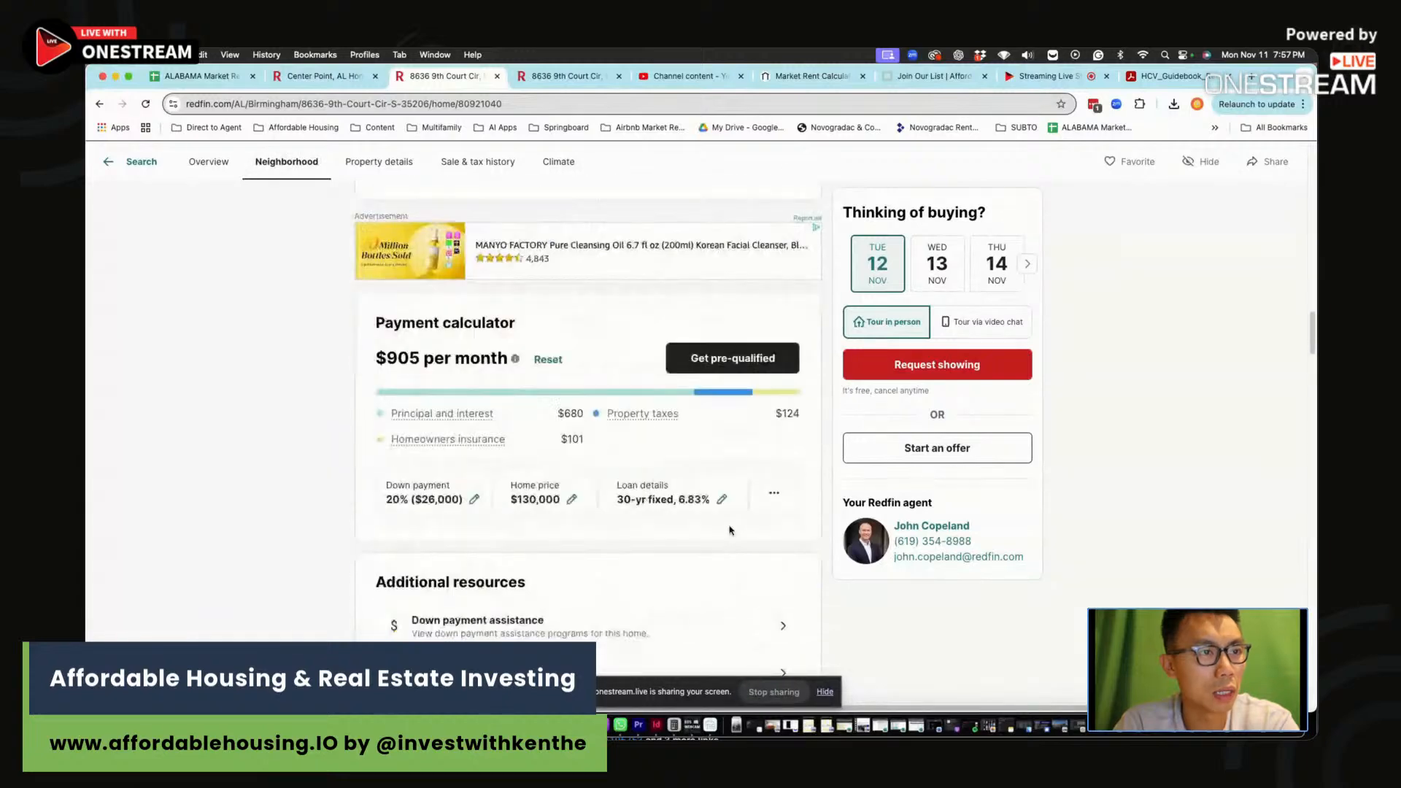
pyautogui.scroll(3, 770, 306)
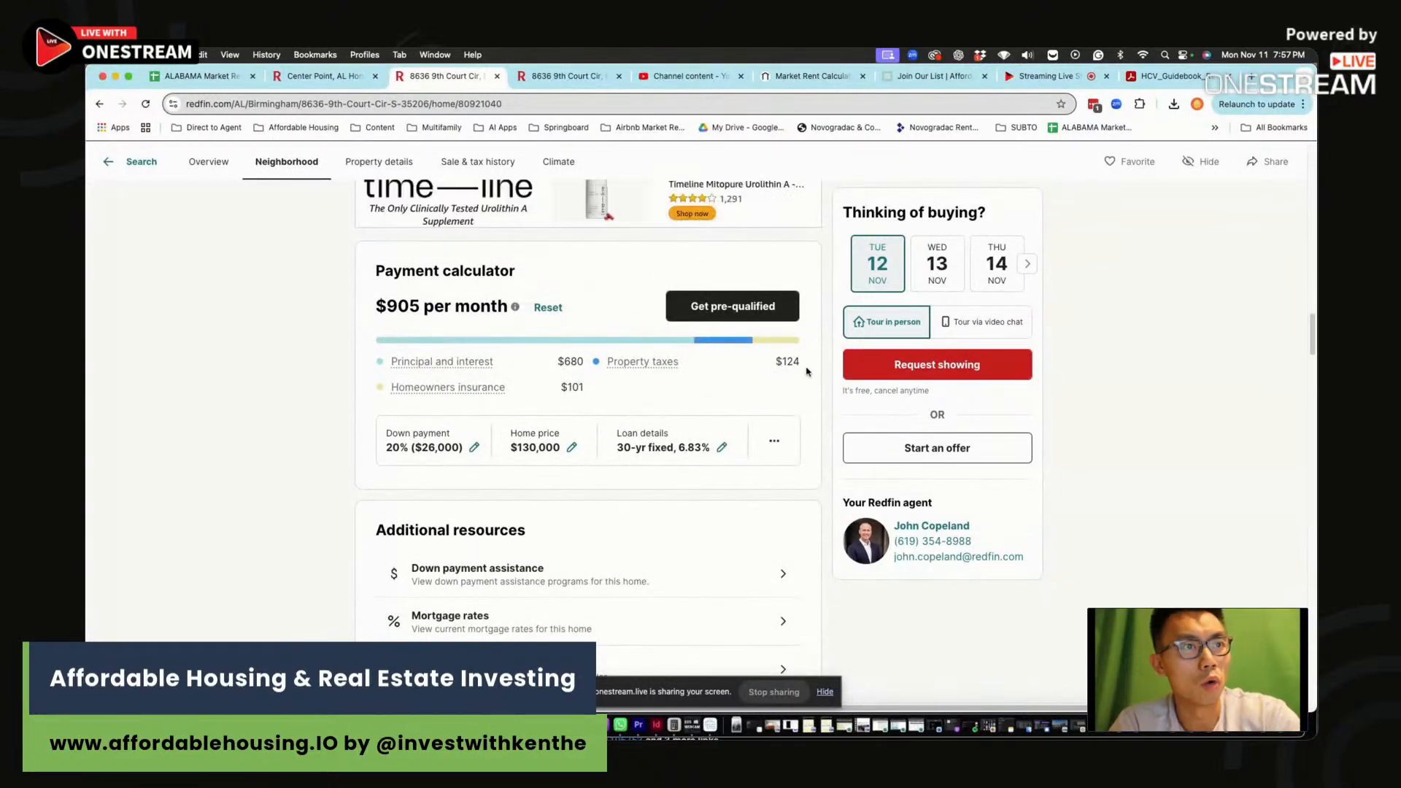
pyautogui.moveTo(776, 362); pyautogui.dragTo(796, 361)
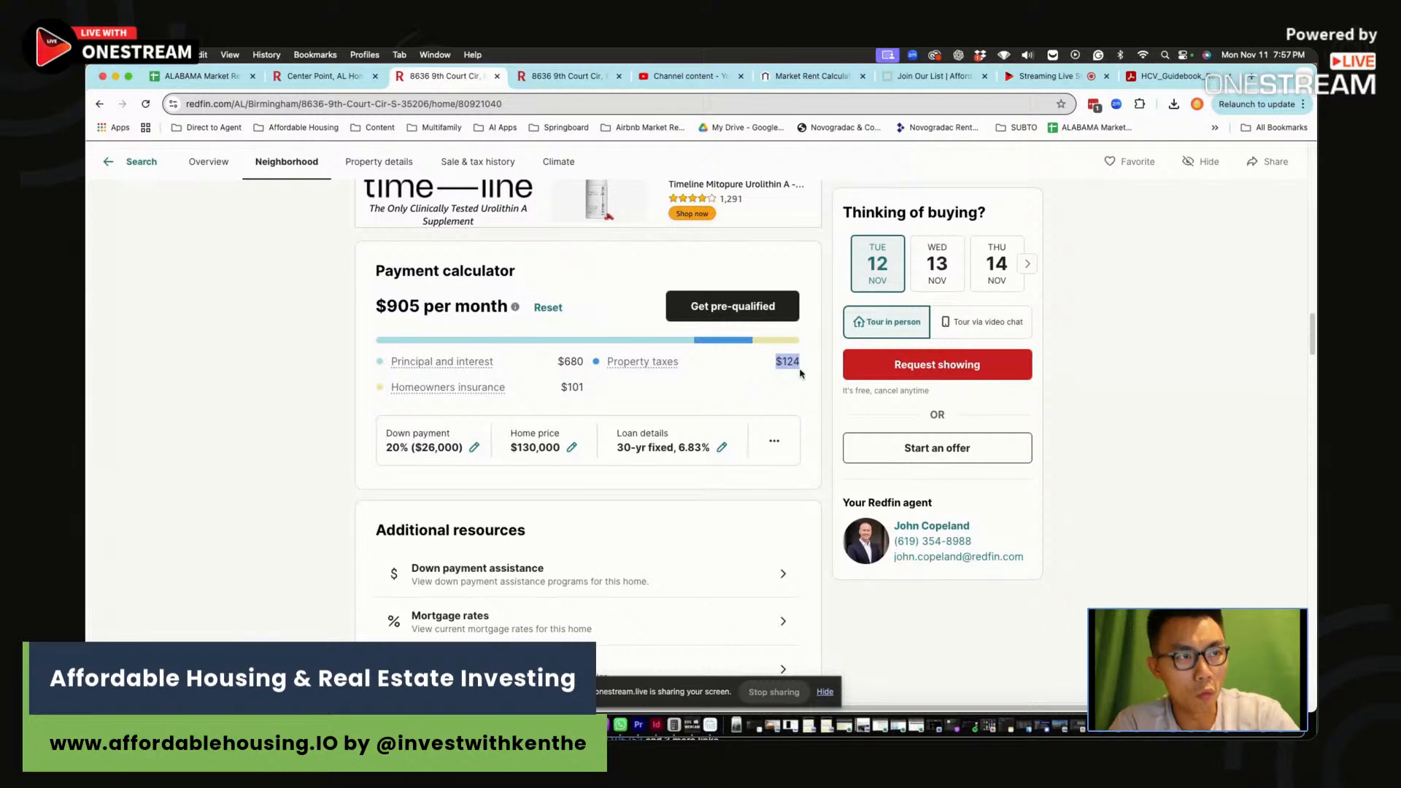
pyautogui.press('super+Tab')
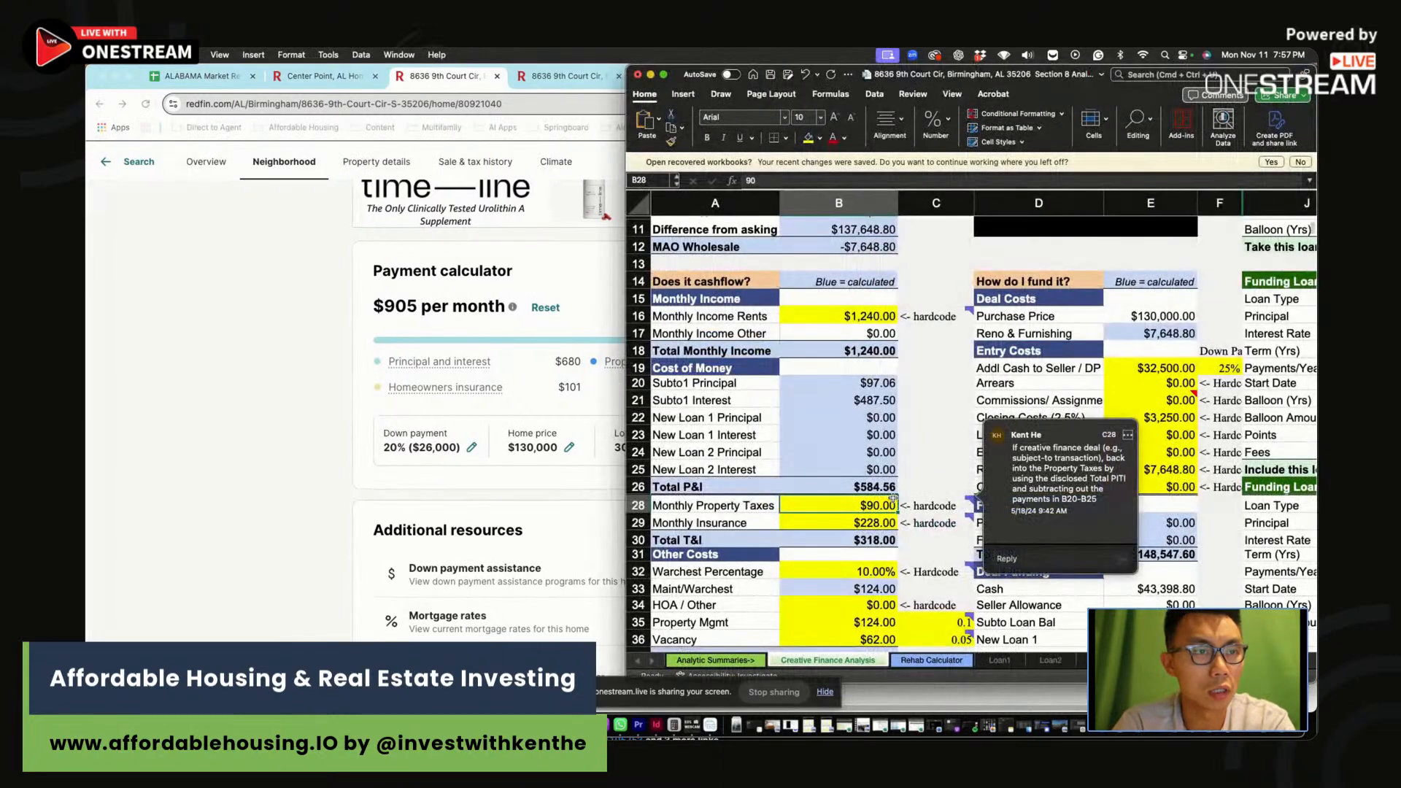
# Enter $124 monthly property taxes and =101*1.2 ($121.20) monthly insurance
pyautogui.write('124')
pyautogui.press('Return')
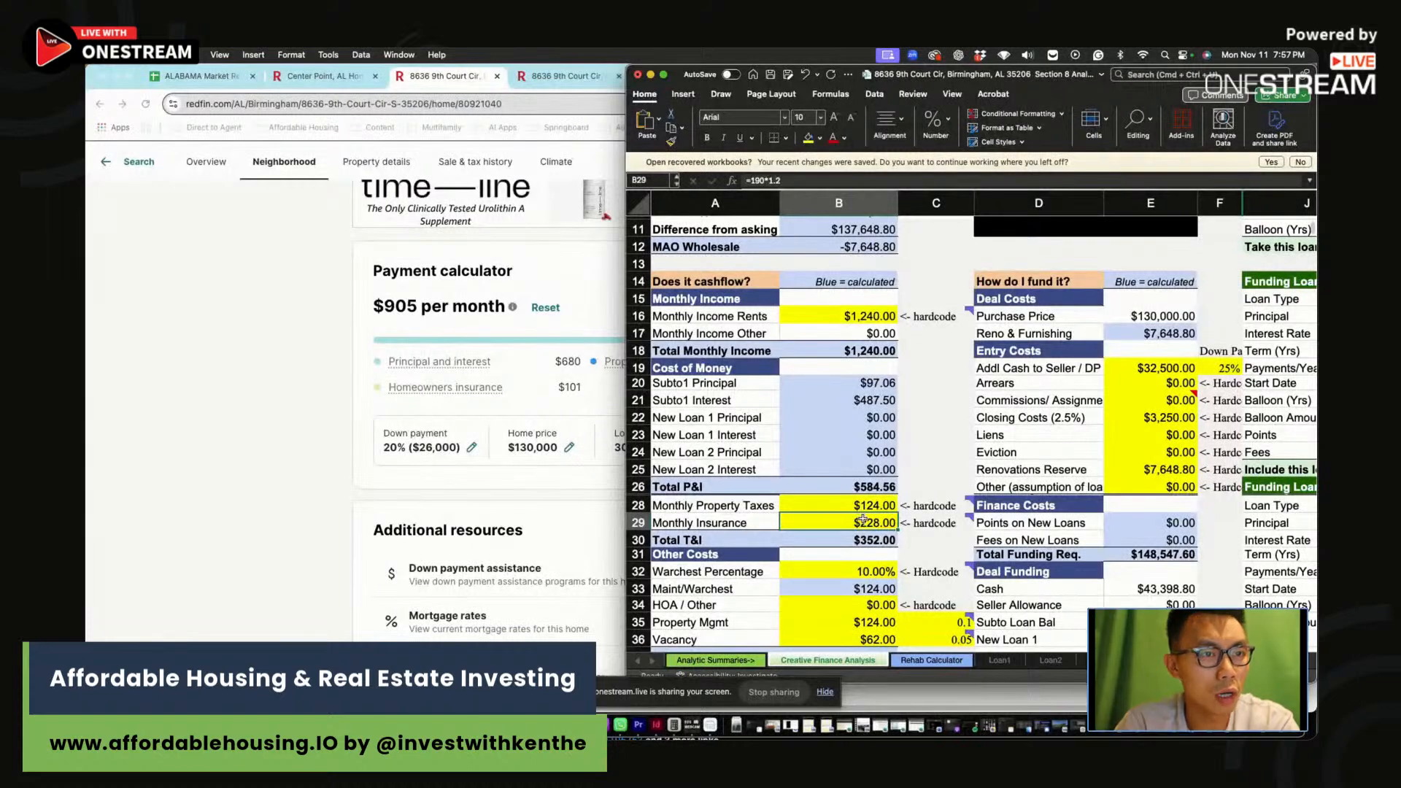
pyautogui.write('=')
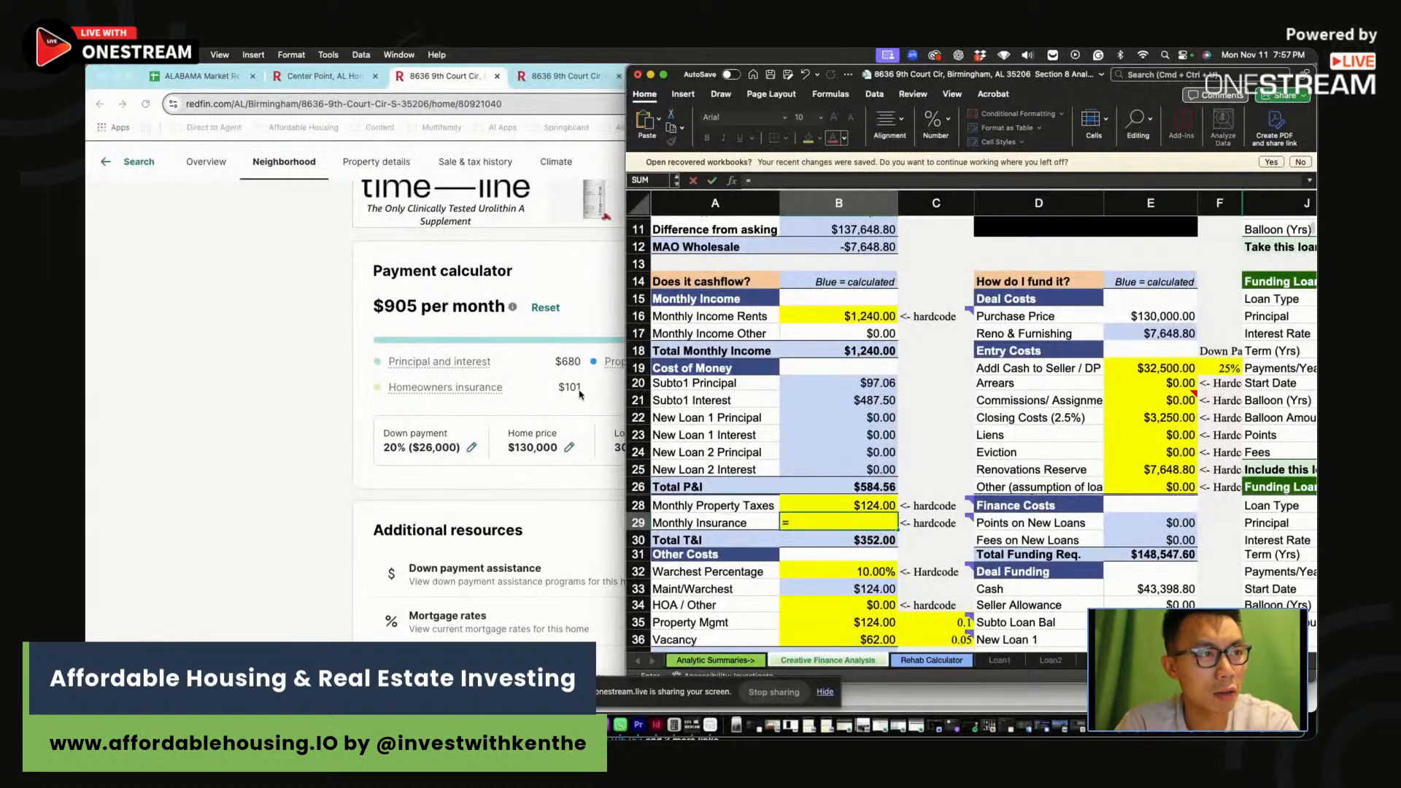
pyautogui.write('101*')
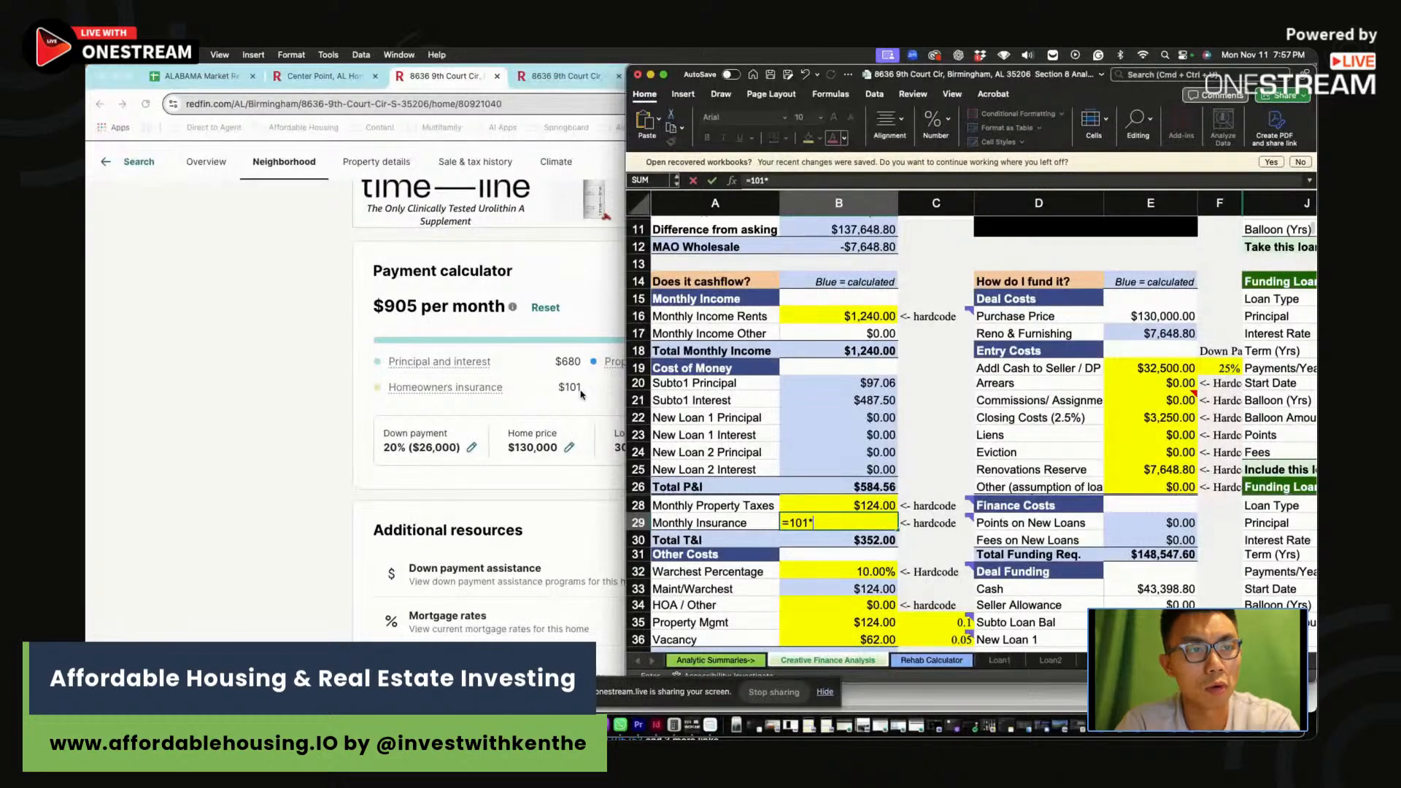
pyautogui.write('1.2')
pyautogui.press('Return')
pyautogui.click(829, 500)
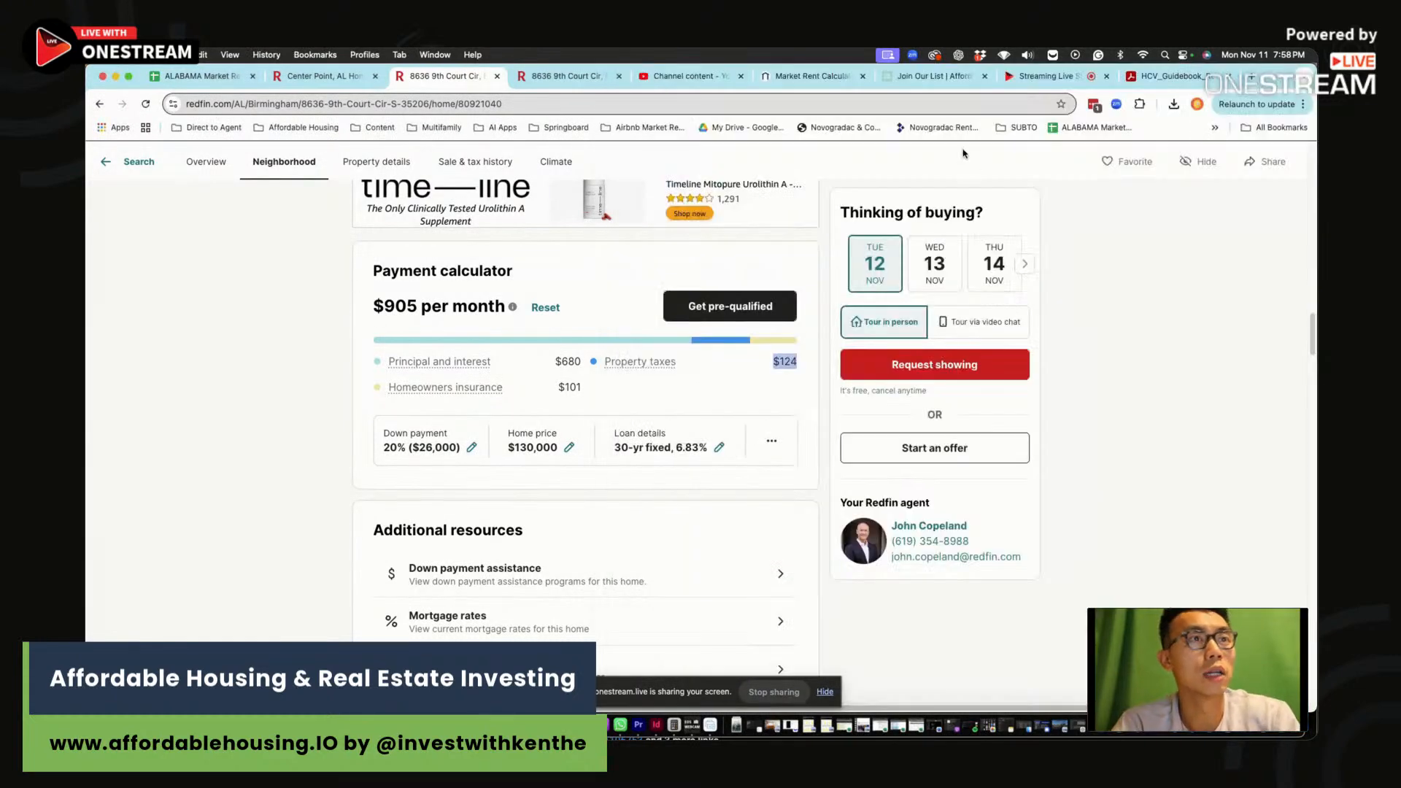
# Connect the OneStream live stream chat, then return to the spreadsheet
pyautogui.press('super+Tab')
pyautogui.click(1042, 82)
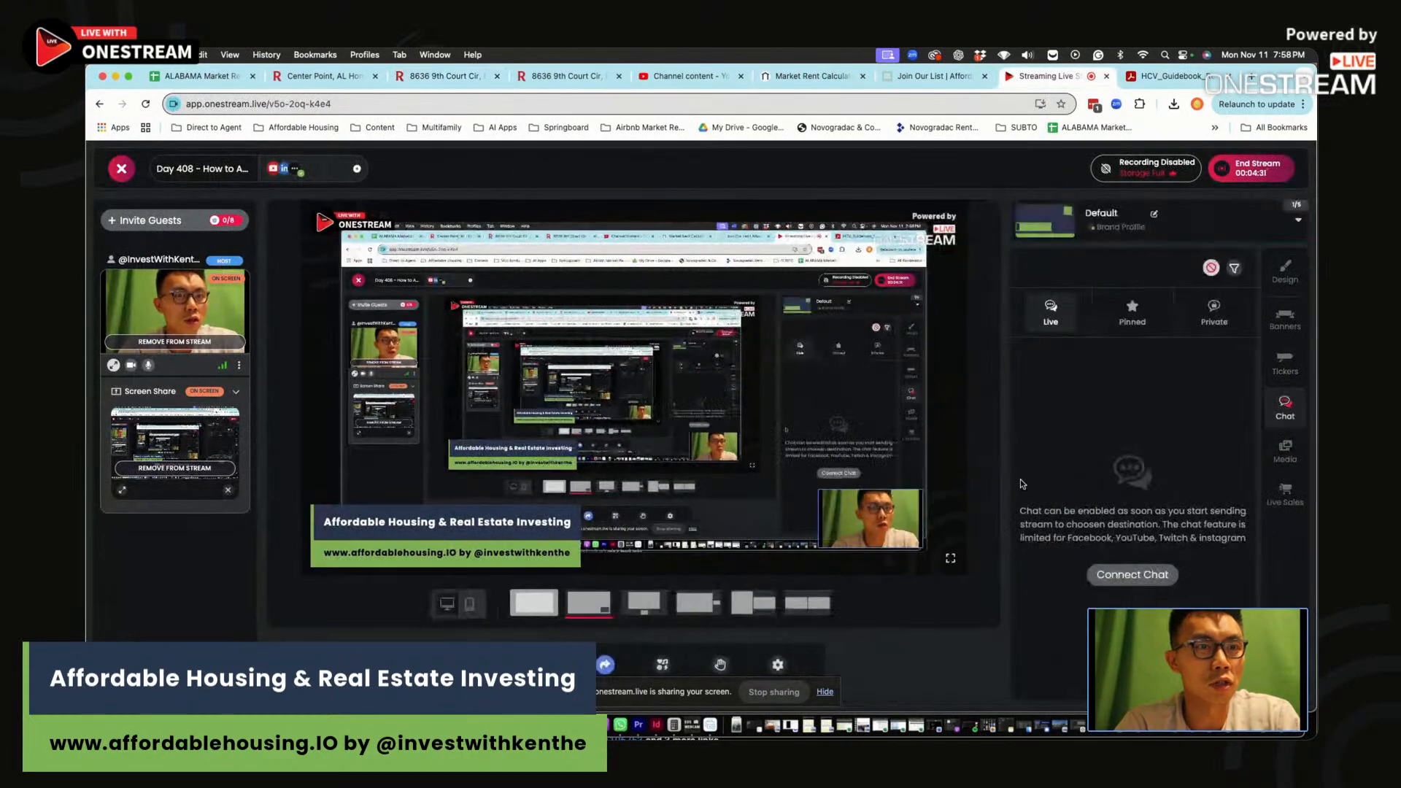
pyautogui.click(1141, 577)
pyautogui.moveTo(1021, 68); pyautogui.dragTo(1023, 99)
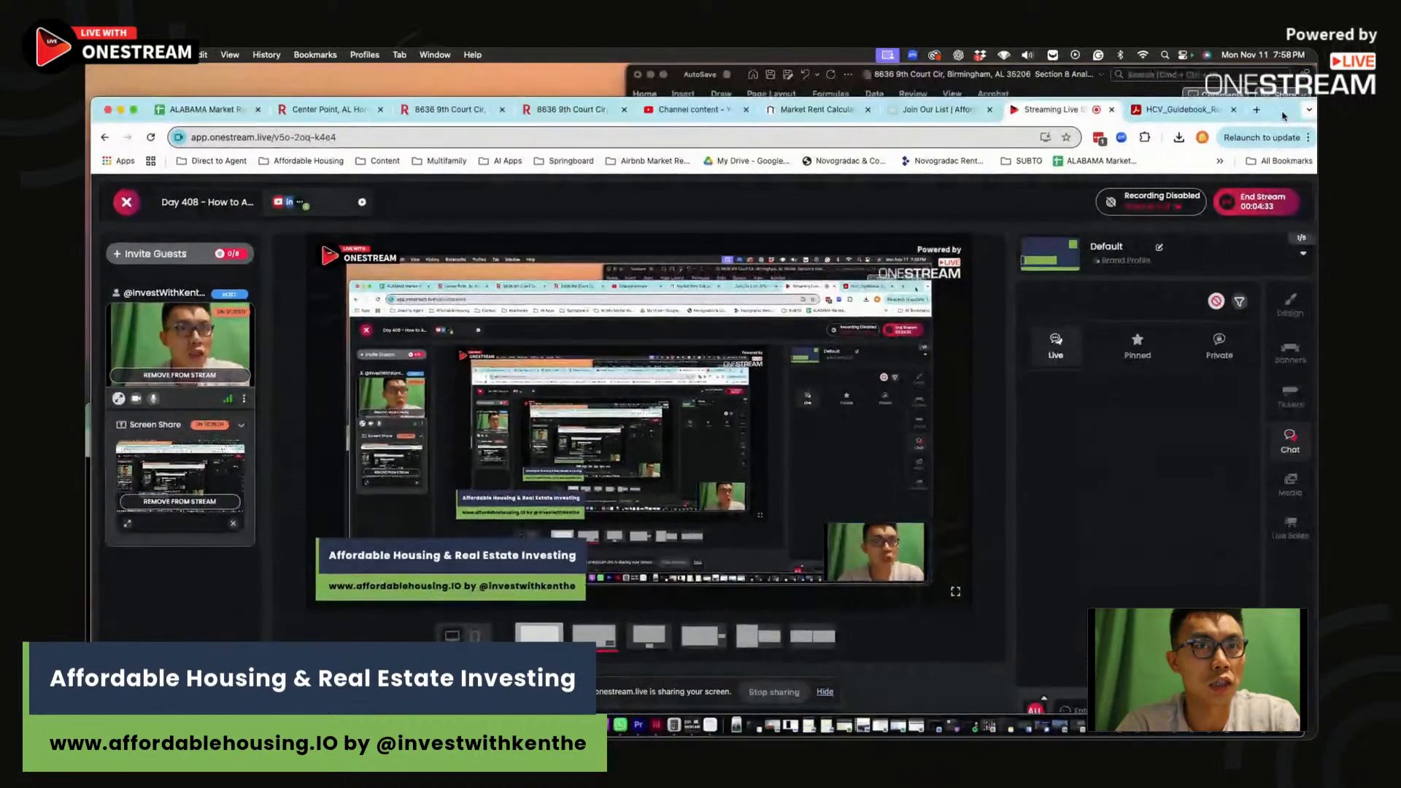
pyautogui.click(1024, 81)
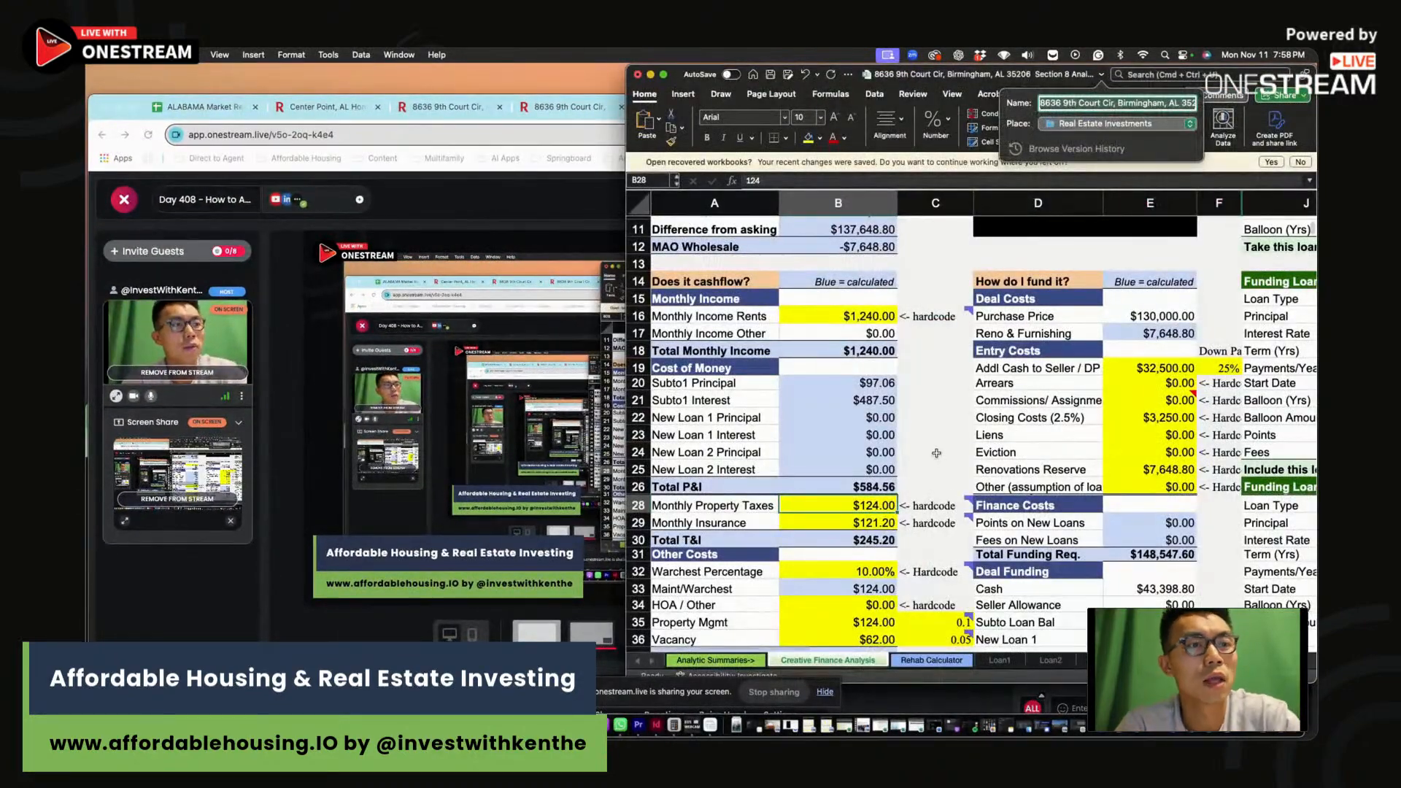
pyautogui.scroll(-3, 827, 506)
pyautogui.click(858, 465)
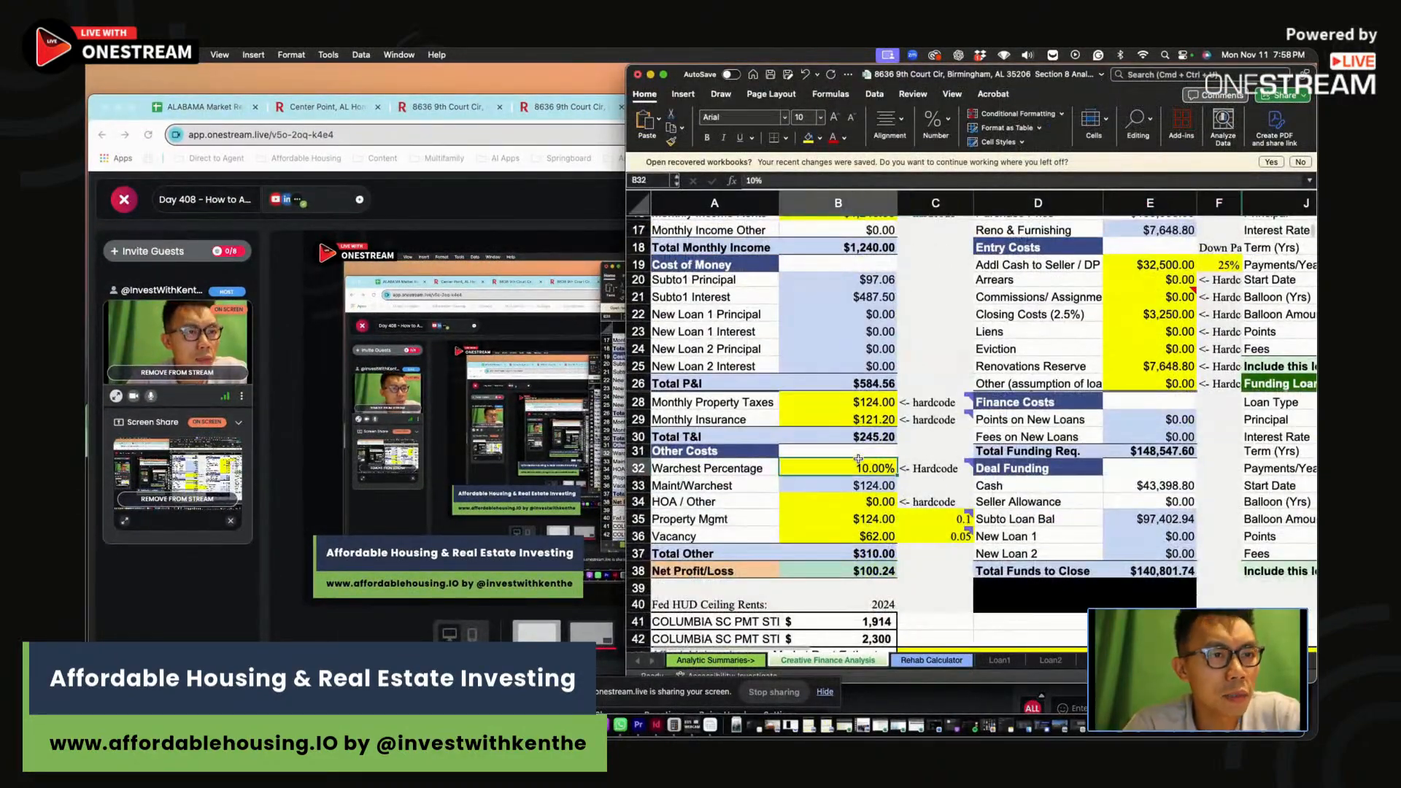
pyautogui.click(862, 503)
pyautogui.click(867, 519)
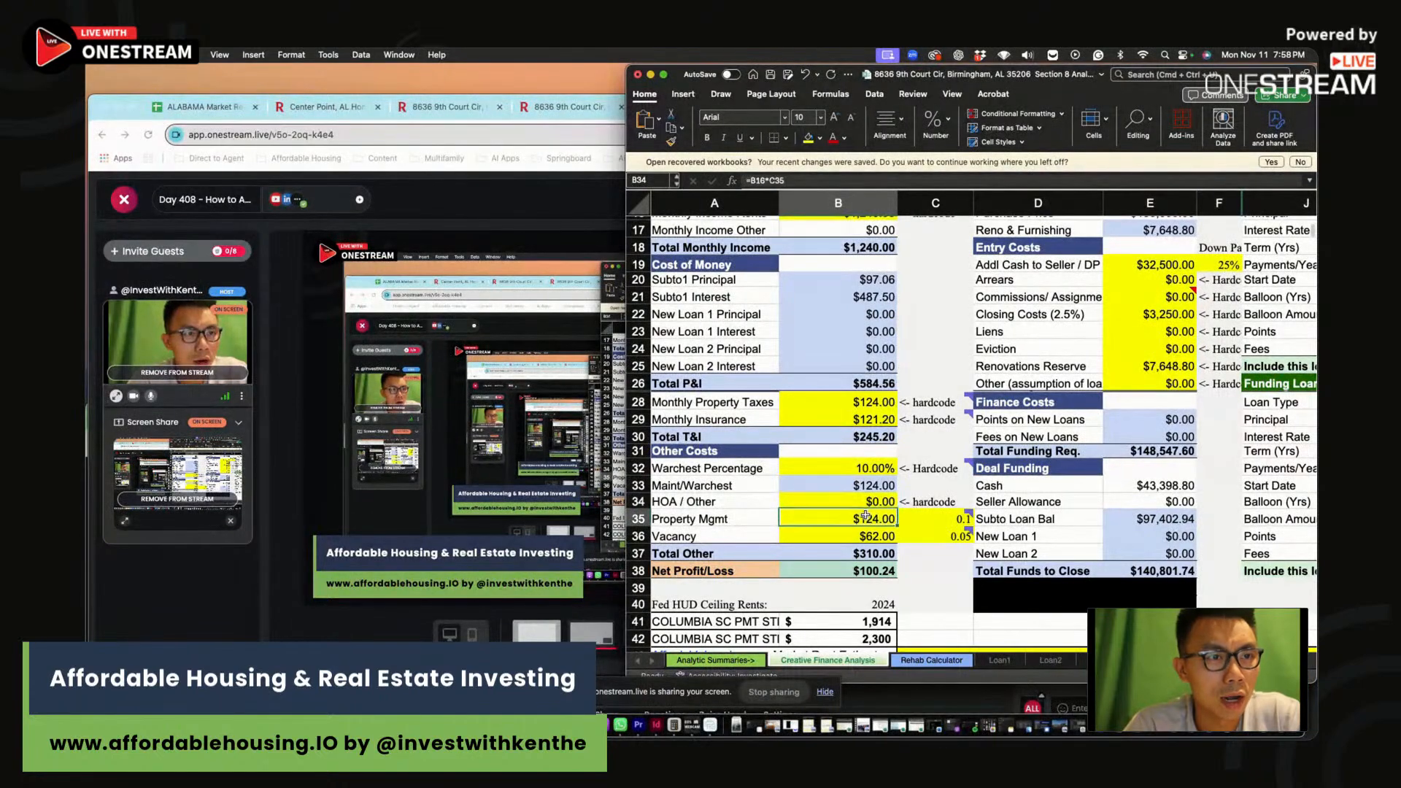
pyautogui.click(934, 520)
pyautogui.click(876, 536)
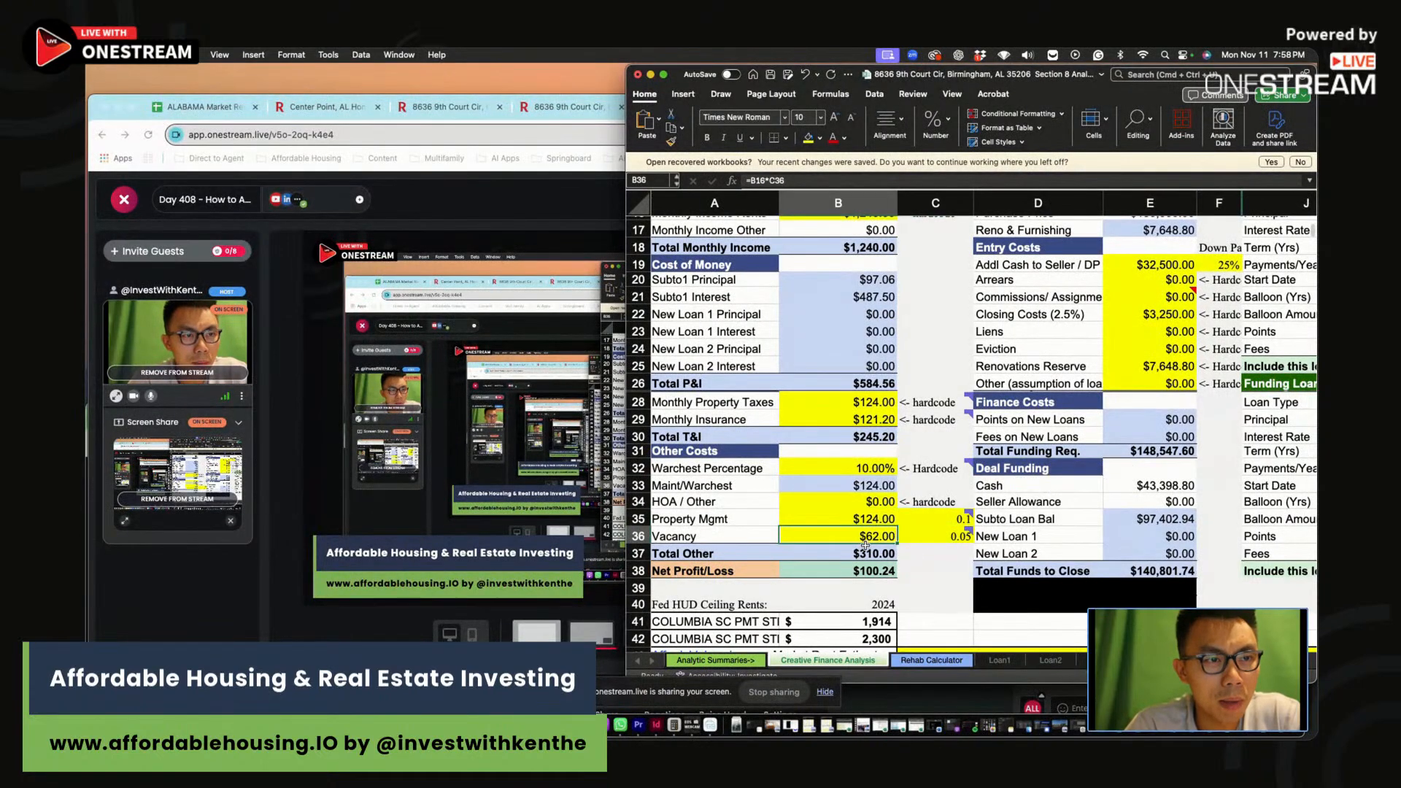
pyautogui.click(948, 548)
pyautogui.moveTo(905, 541); pyautogui.dragTo(905, 534)
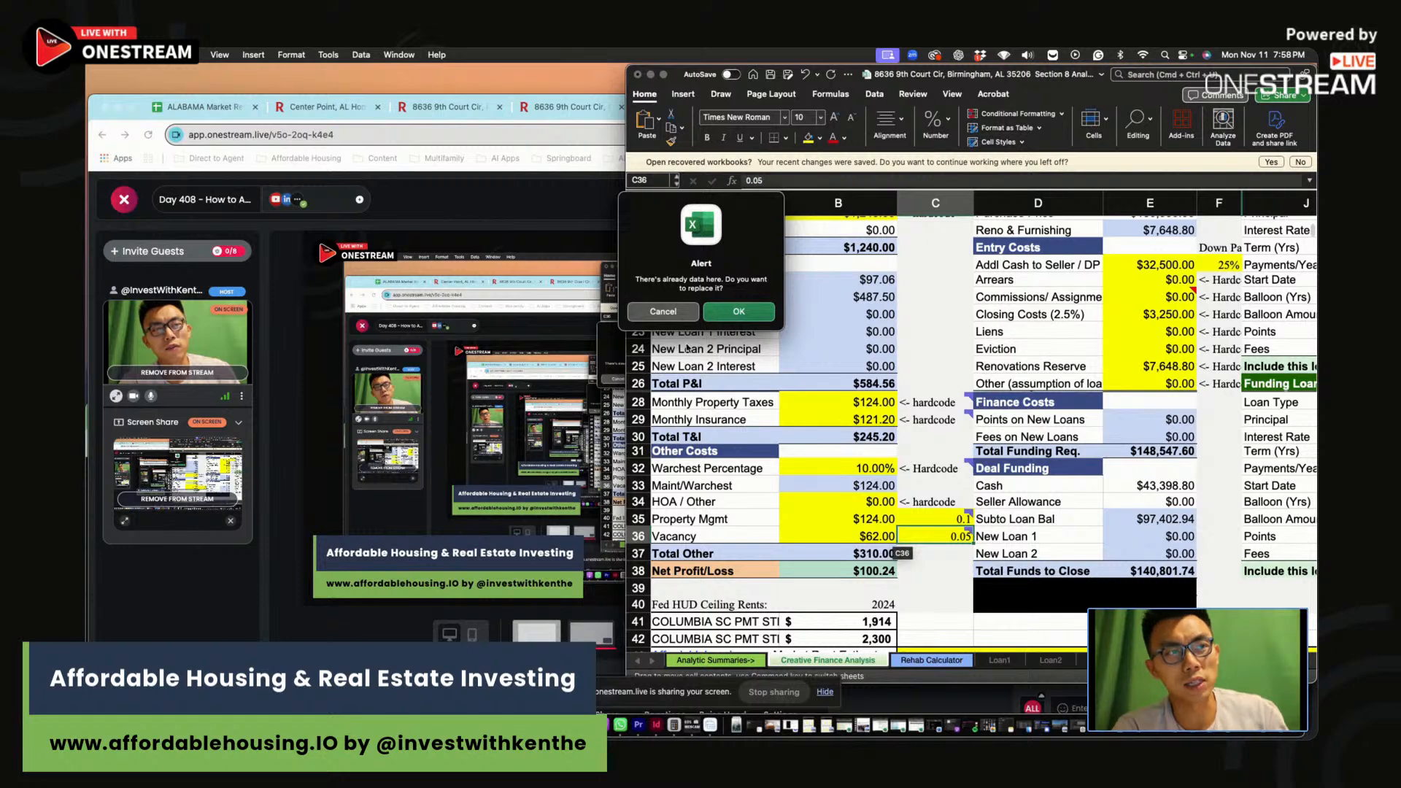
pyautogui.click(664, 311)
pyautogui.moveTo(868, 469); pyautogui.dragTo(874, 482)
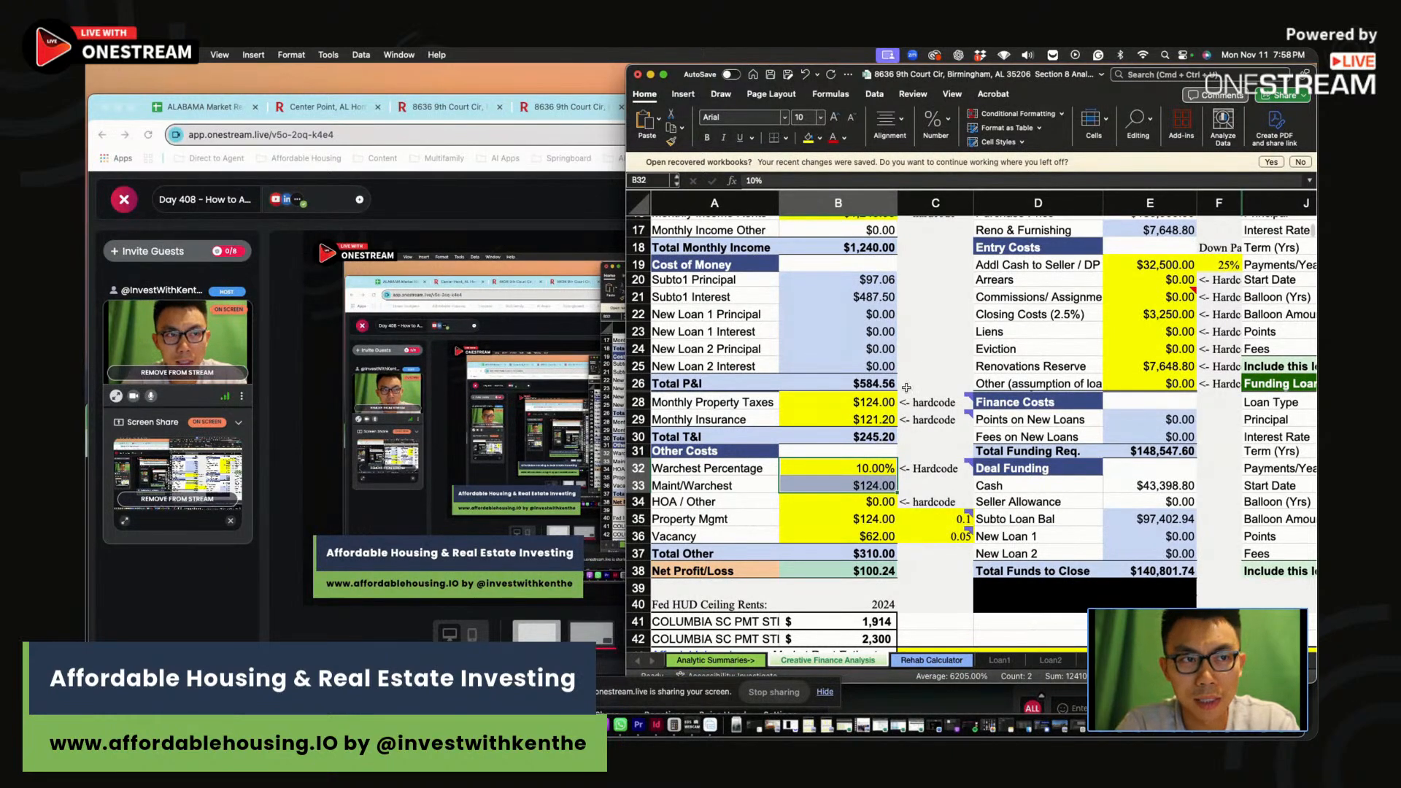
# Read the management rate note and inspect the vacancy amount formula and rate
pyautogui.click(924, 518)
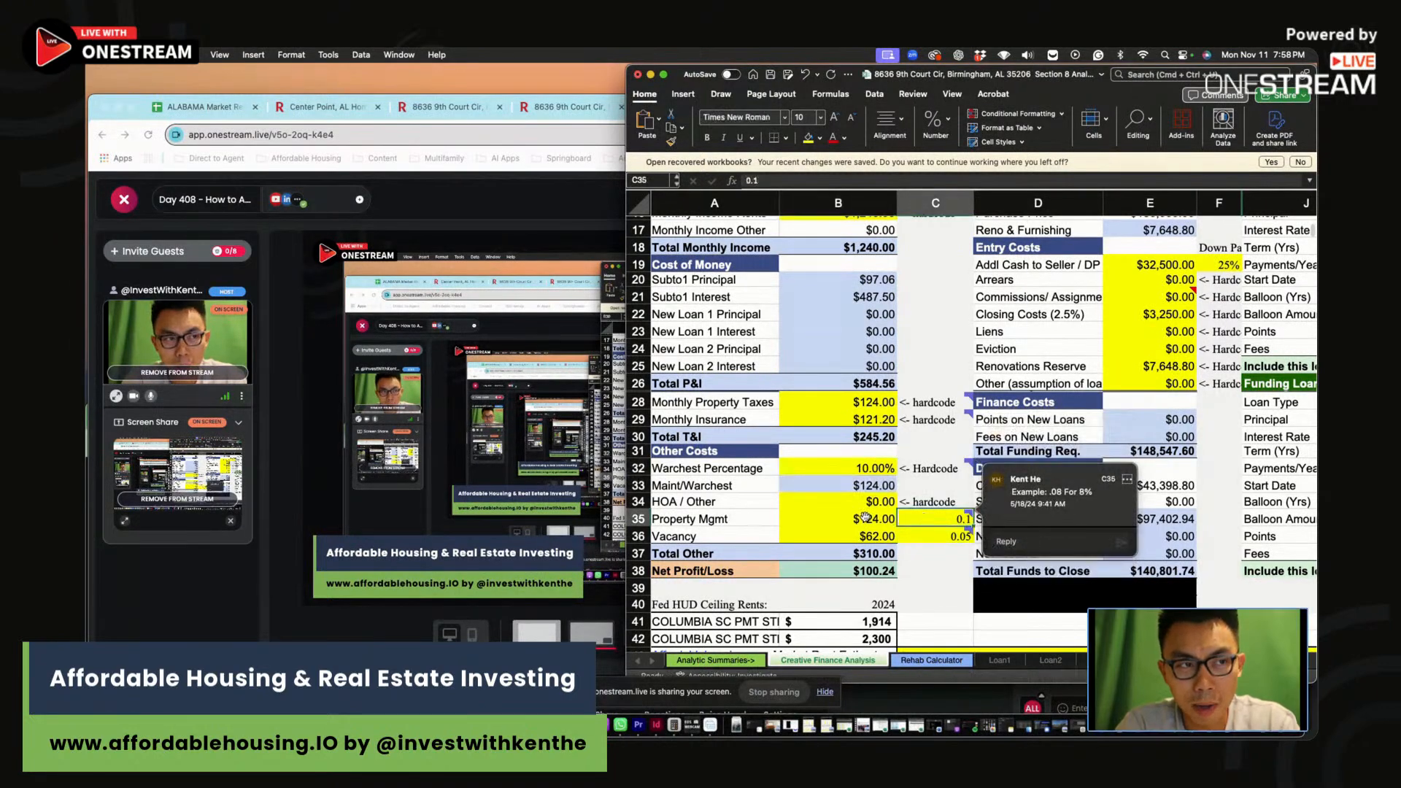
pyautogui.moveTo(933, 536); pyautogui.dragTo(875, 537)
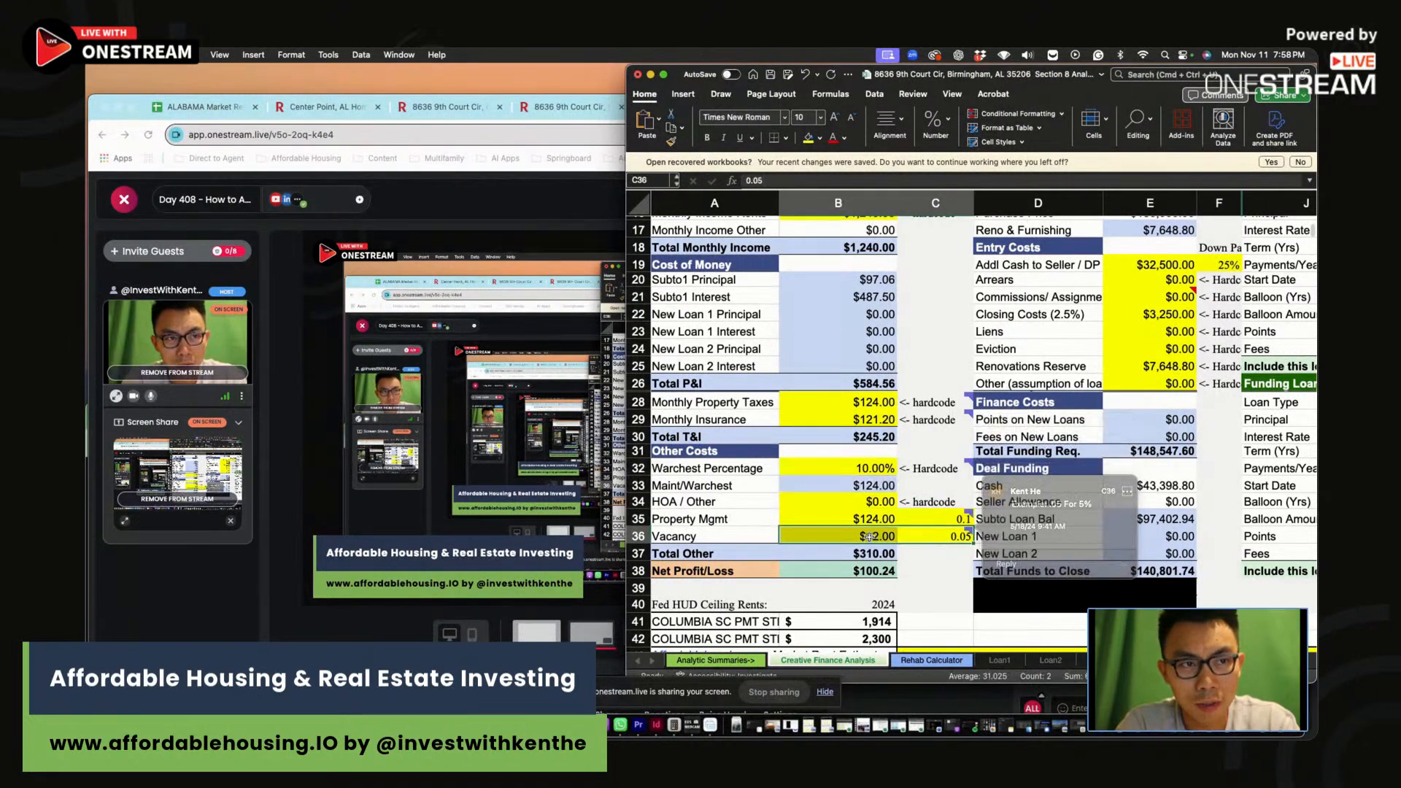
pyautogui.click(912, 539)
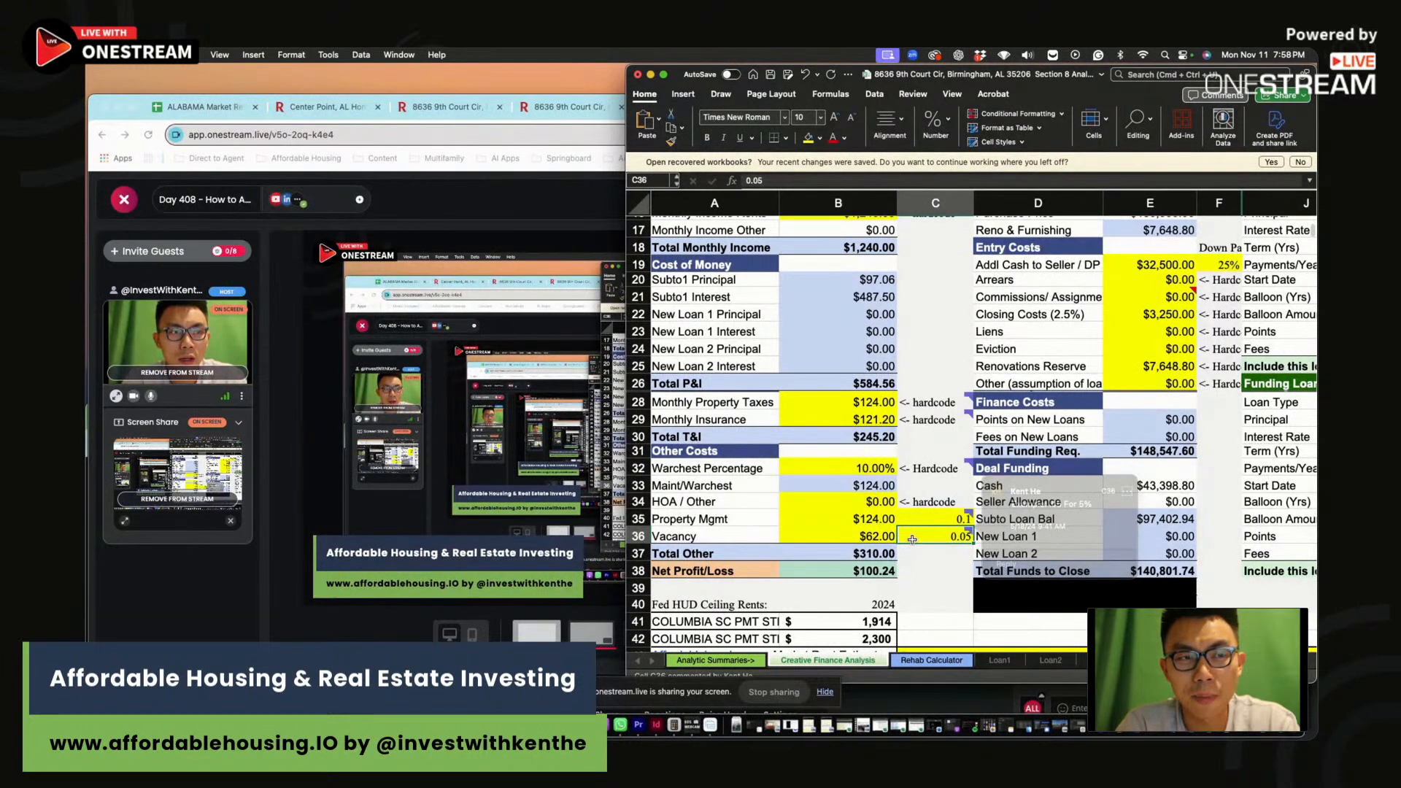
pyautogui.click(839, 537)
pyautogui.click(928, 535)
pyautogui.moveTo(929, 535); pyautogui.dragTo(836, 538)
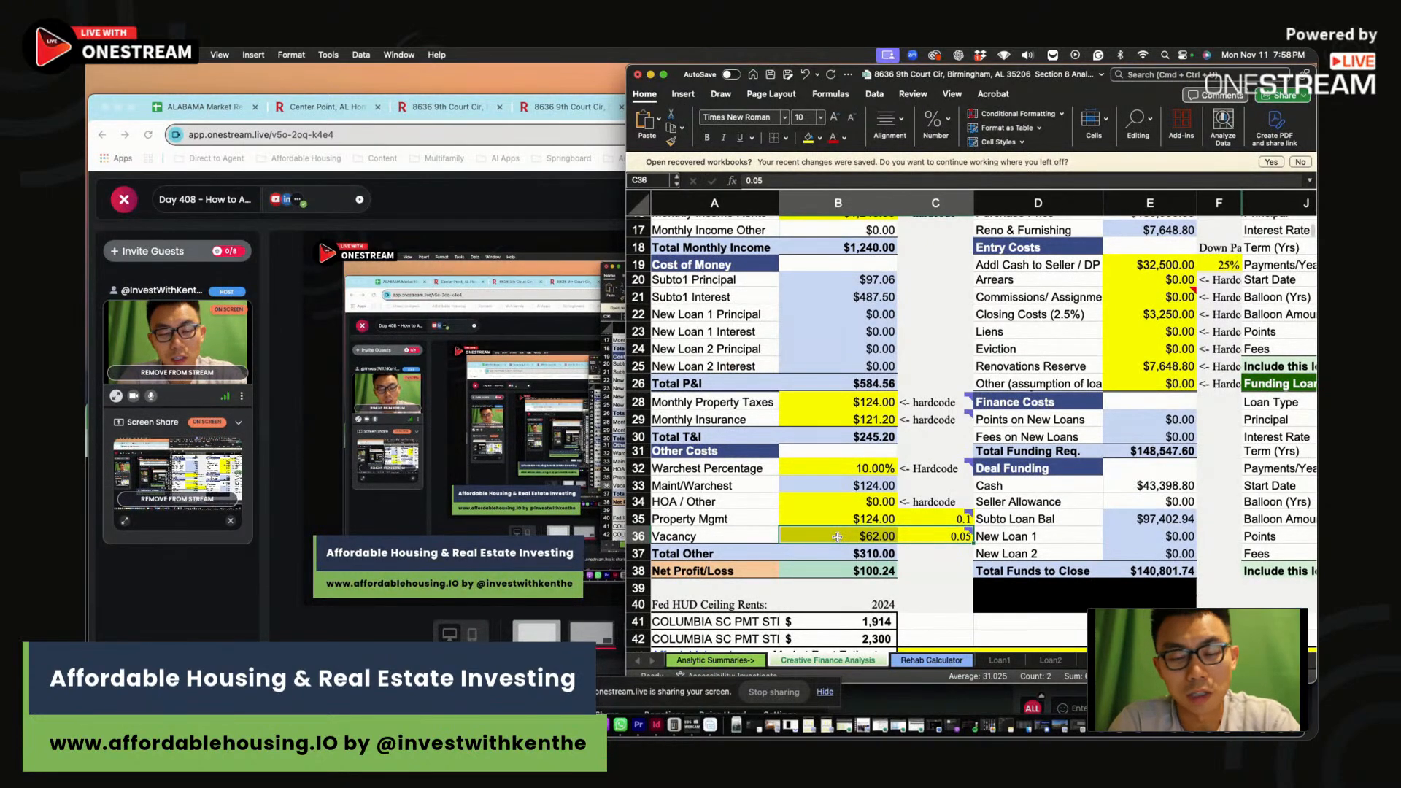
pyautogui.moveTo(846, 533); pyautogui.dragTo(933, 535)
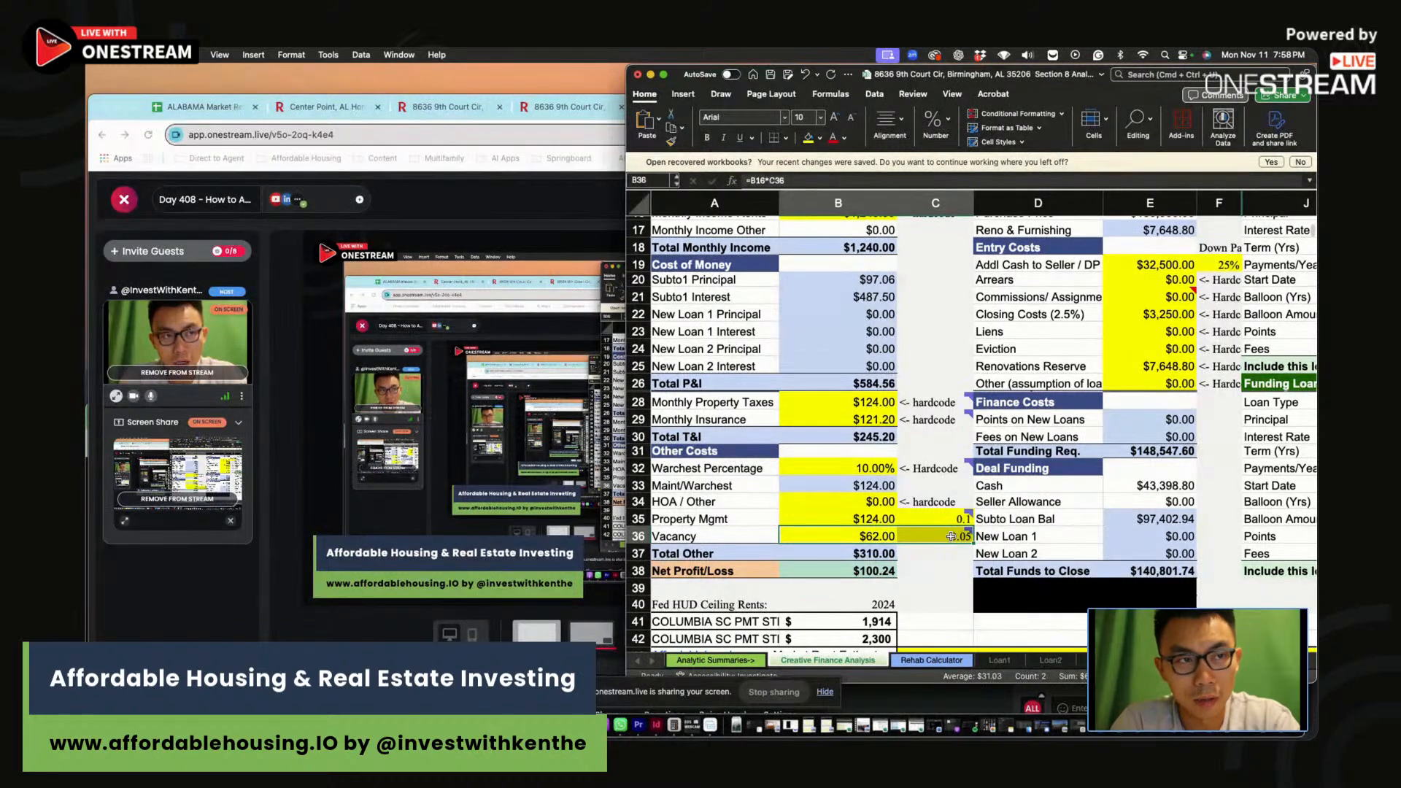
pyautogui.click(932, 536)
# Check the maintenance formula and percentage note, then open a blank browser tab
pyautogui.click(855, 485)
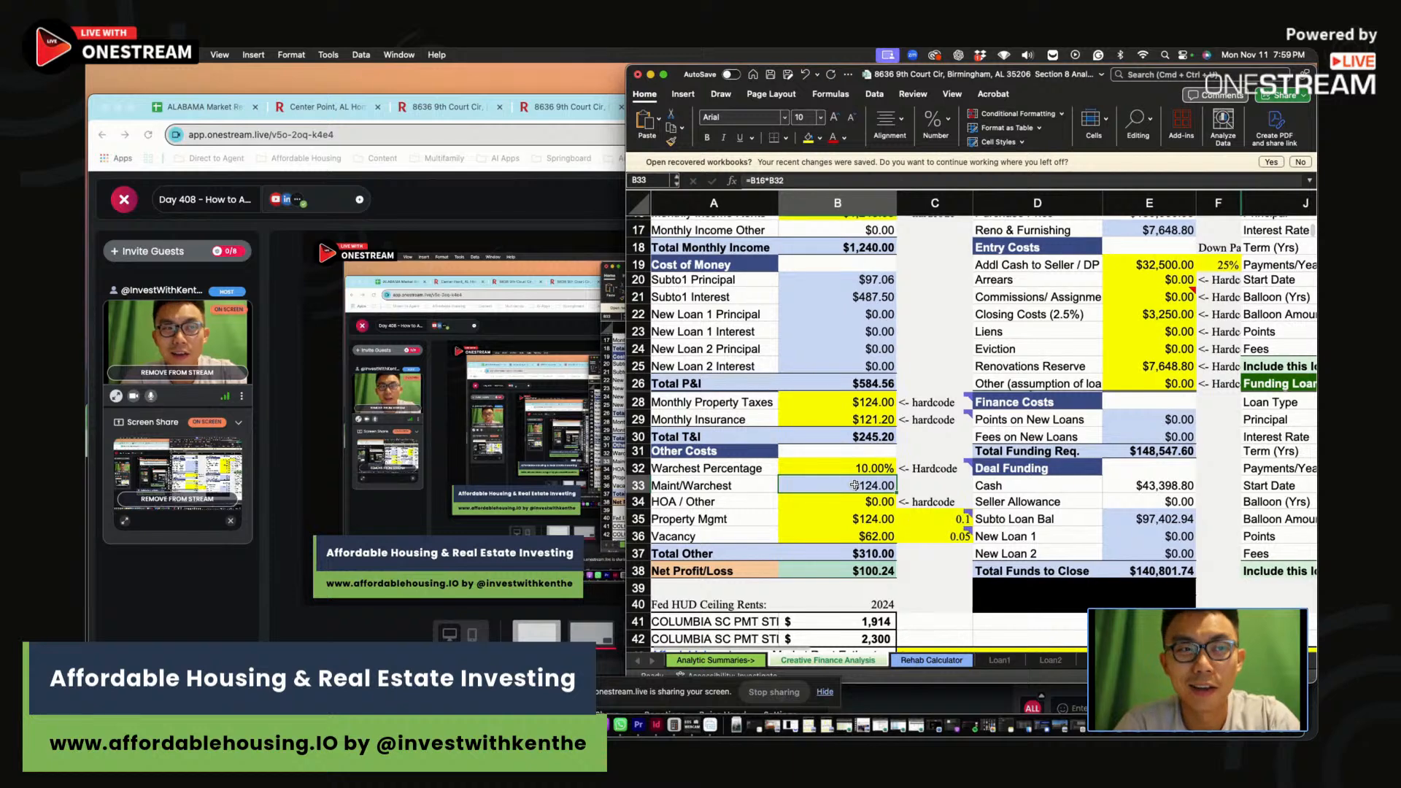
pyautogui.click(925, 471)
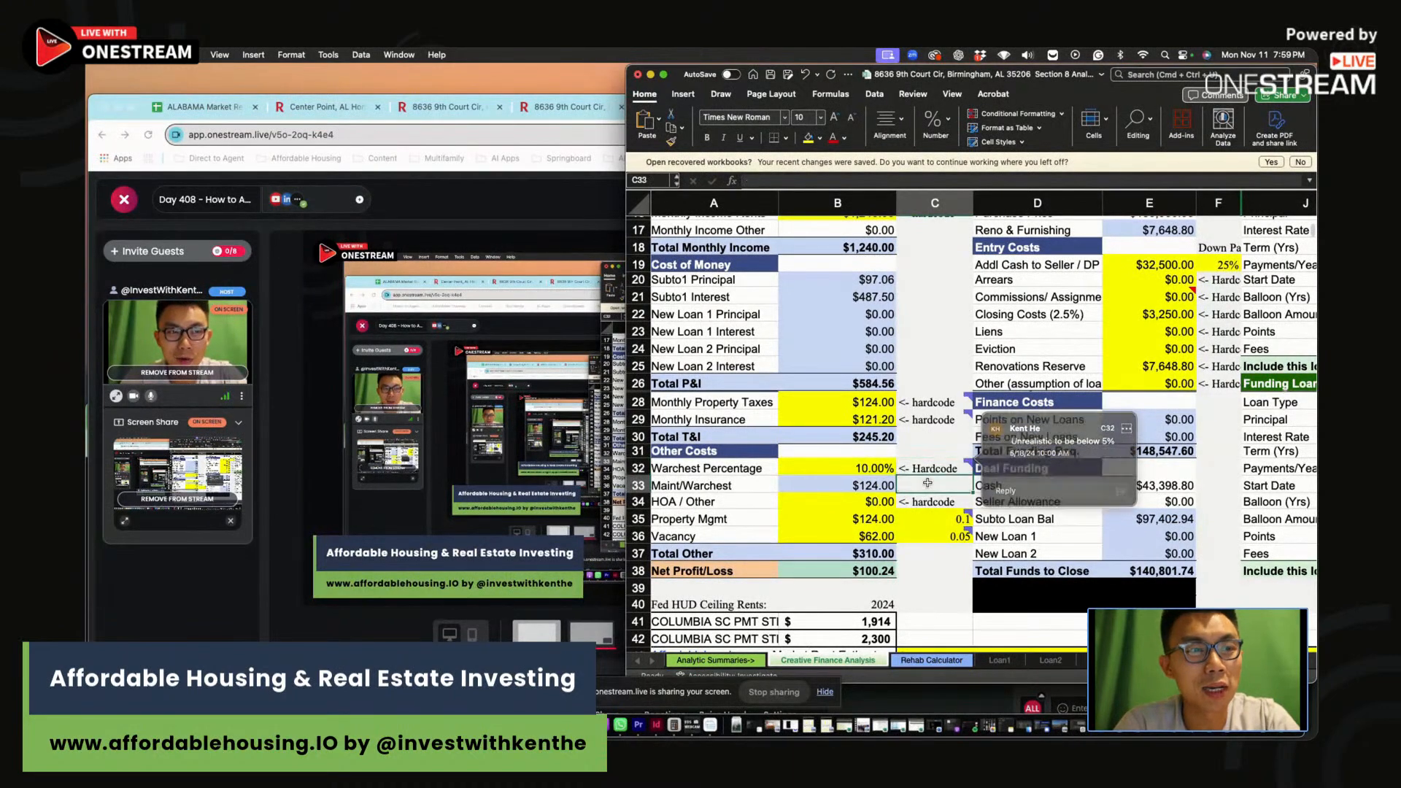
pyautogui.click(569, 201)
pyautogui.click(1257, 109)
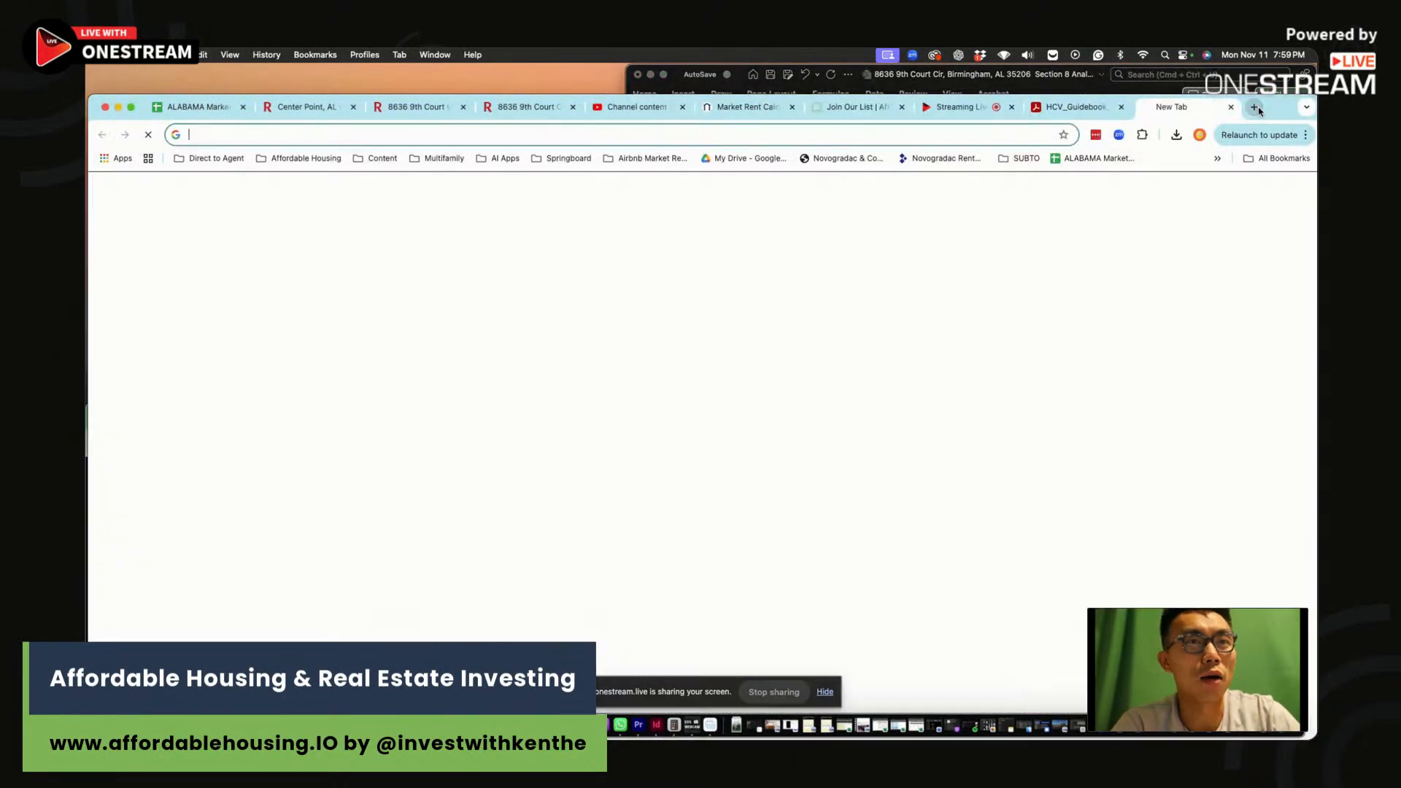
# Search 'HUD FMR' and open the FY2025 Small Area FMR lookup
pyautogui.write('HUD FMR')
pyautogui.press('Return')
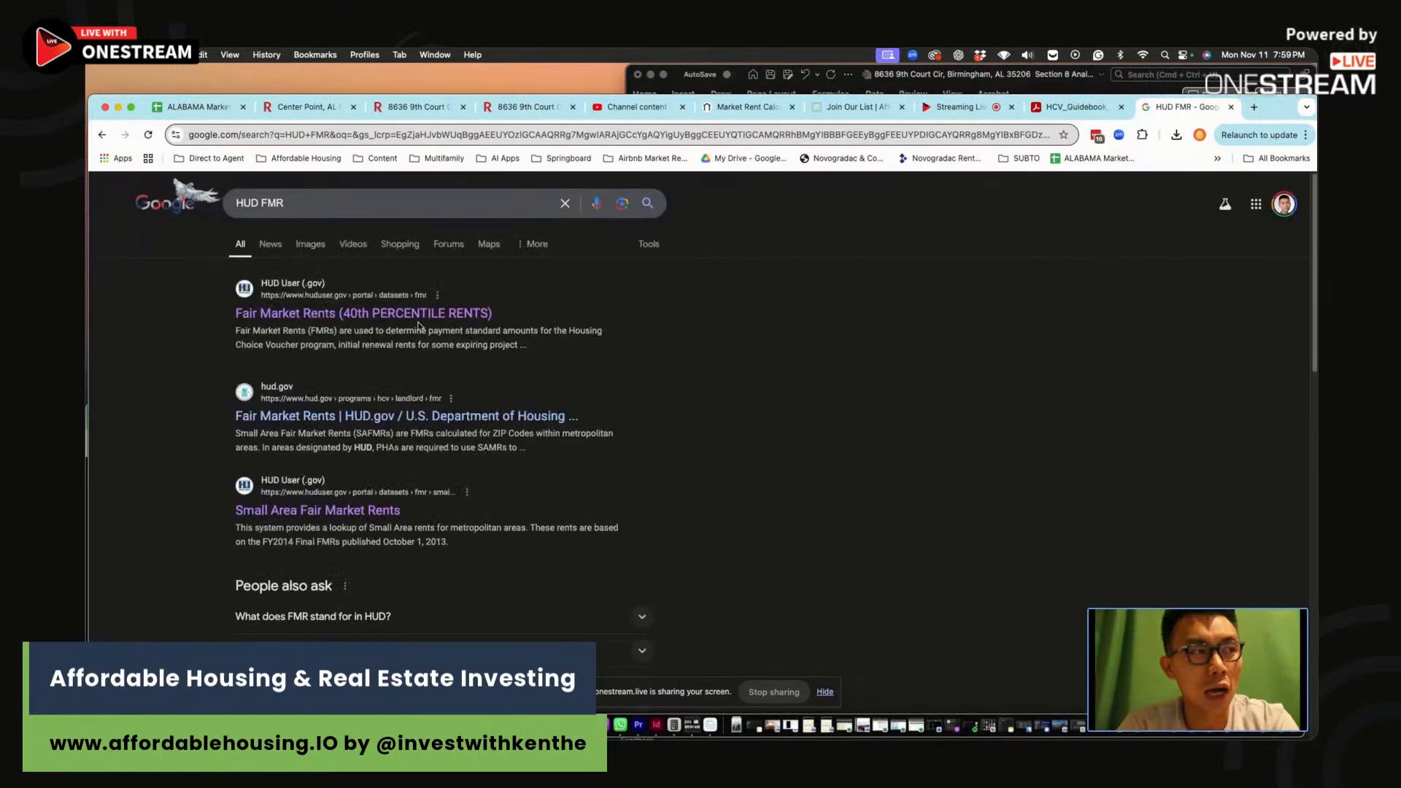
pyautogui.click(415, 314)
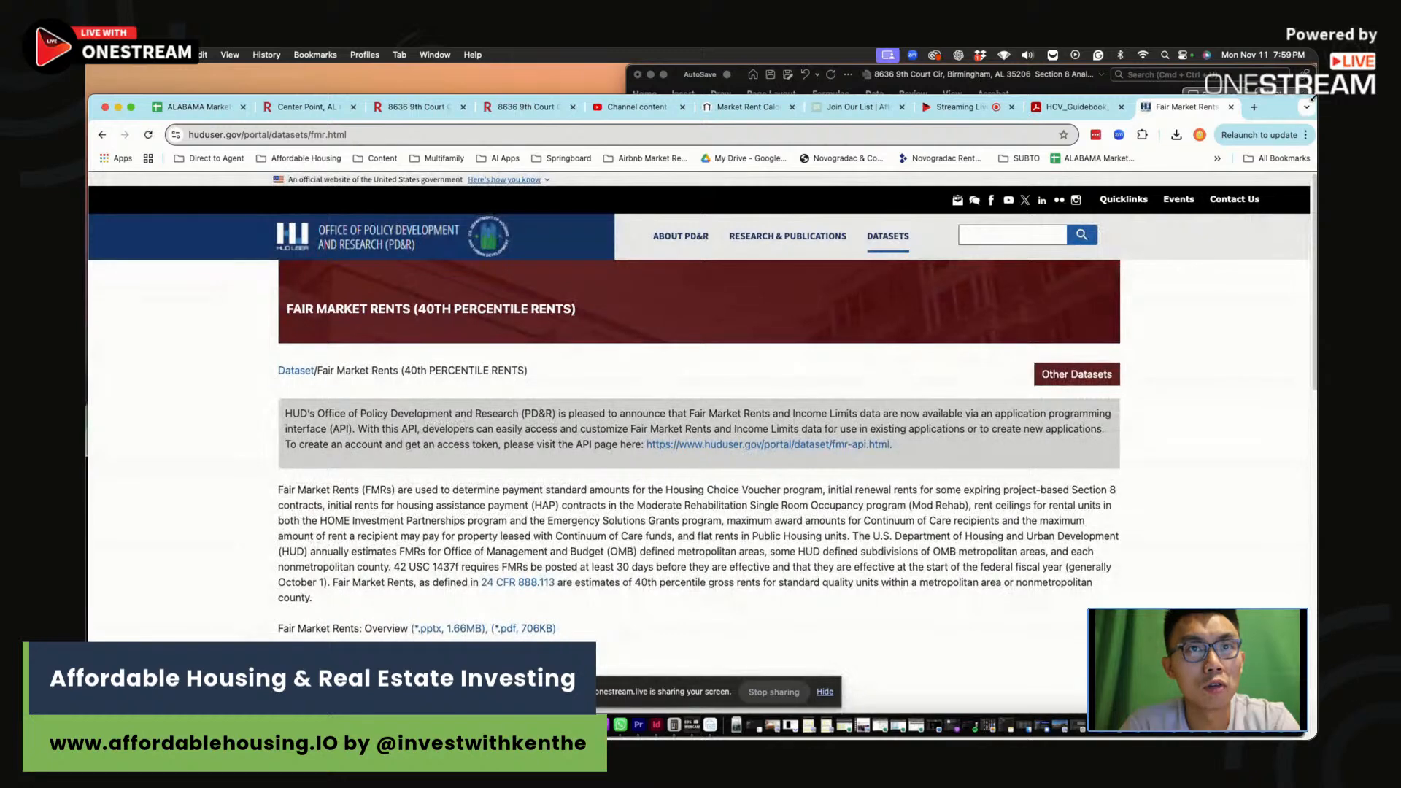
pyautogui.scroll(-15, 776, 416)
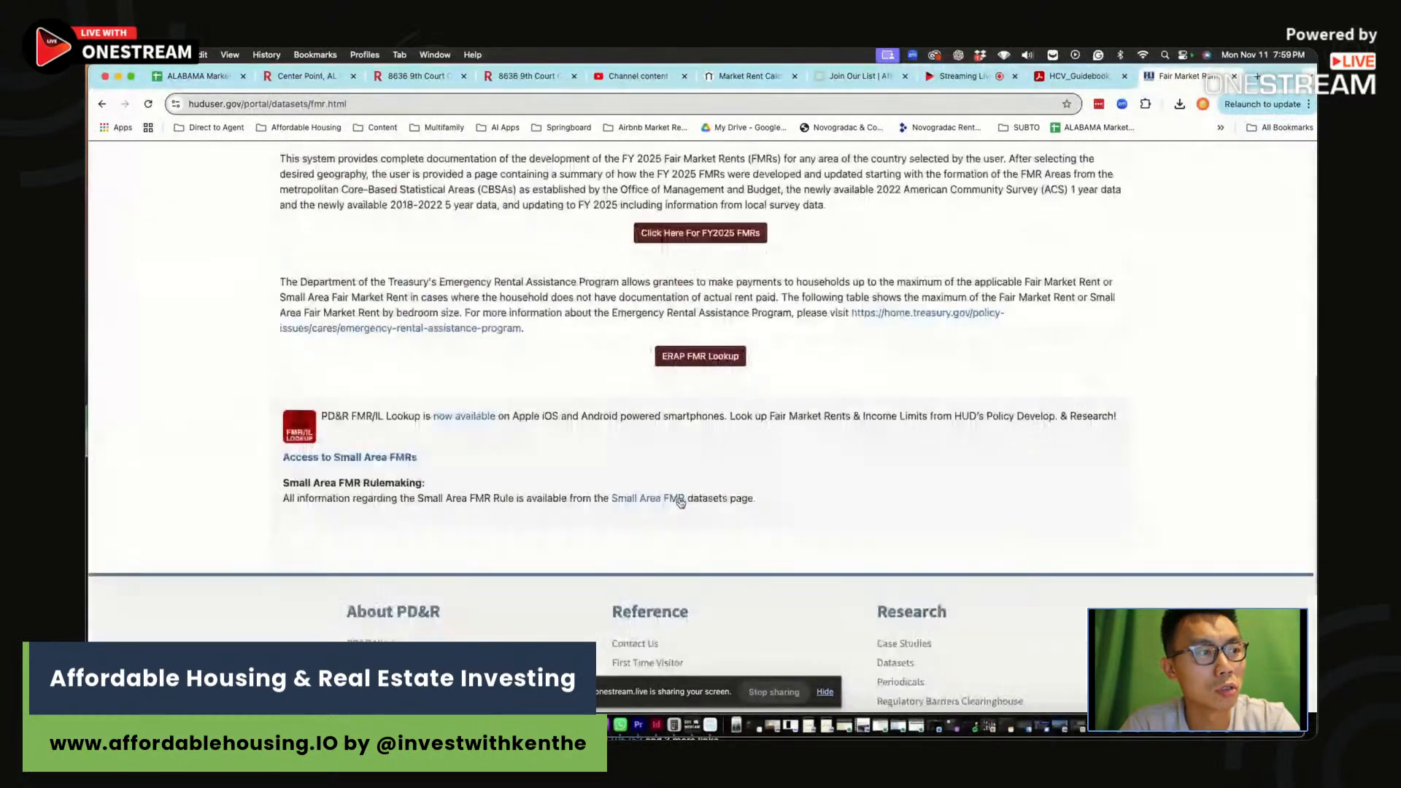
pyautogui.click(334, 442)
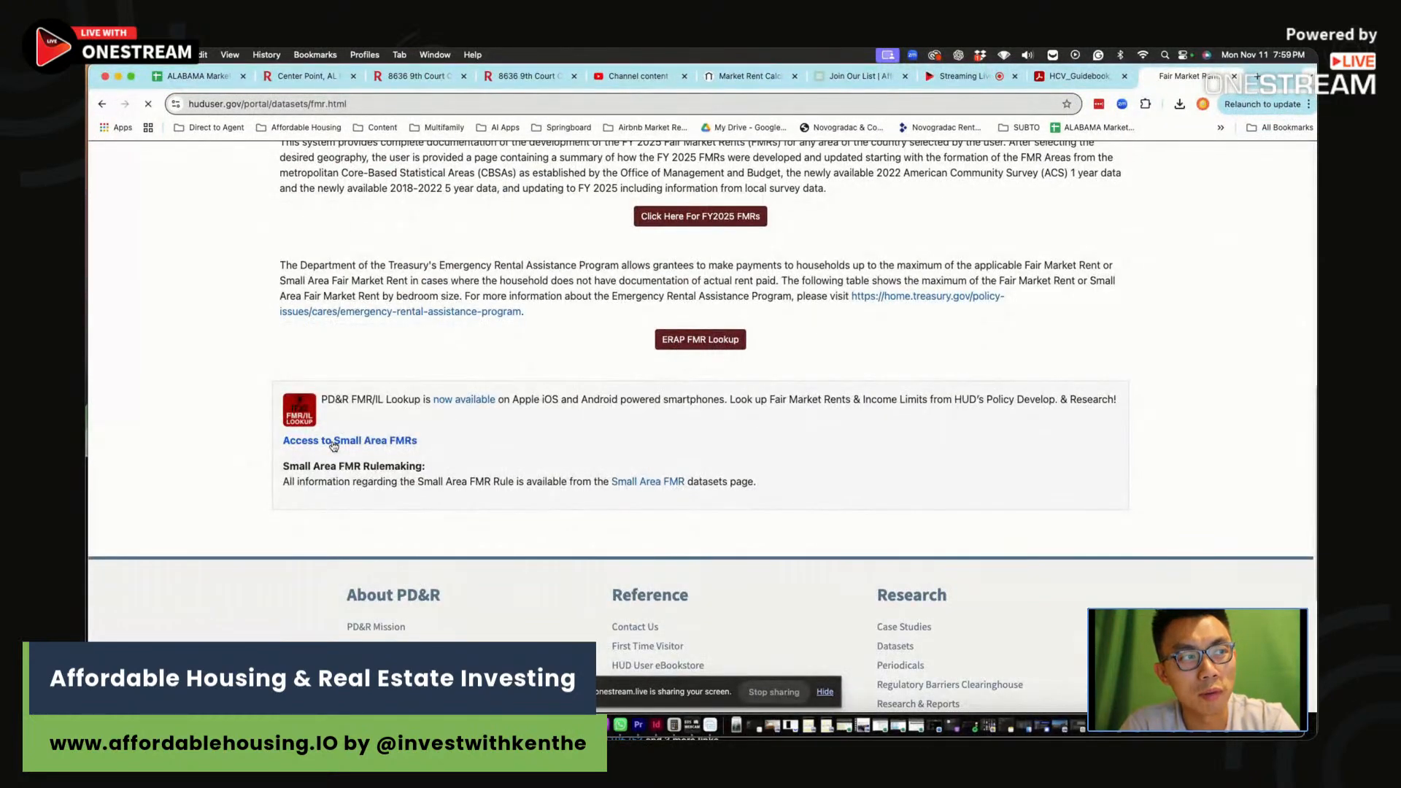
pyautogui.scroll(-5, 673, 438)
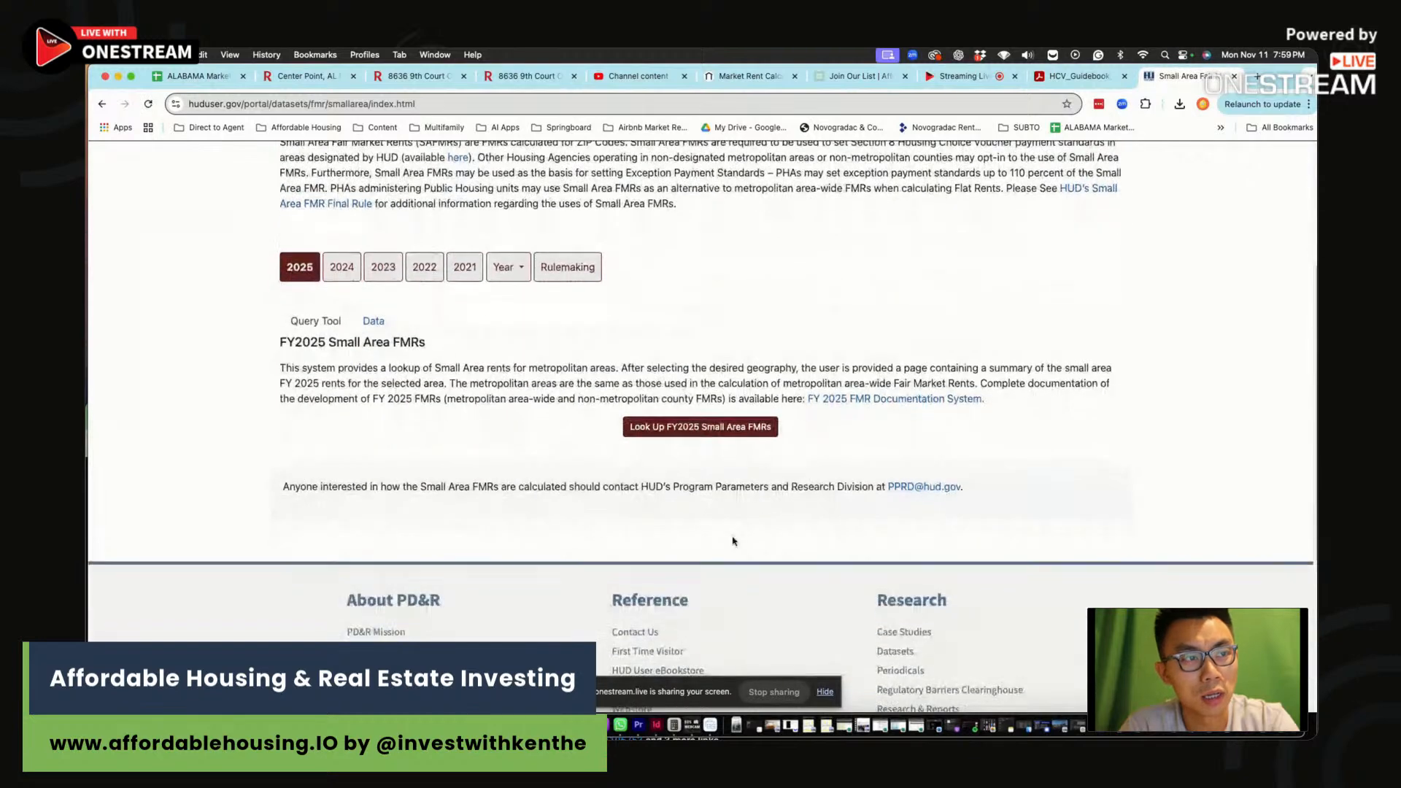
pyautogui.click(674, 428)
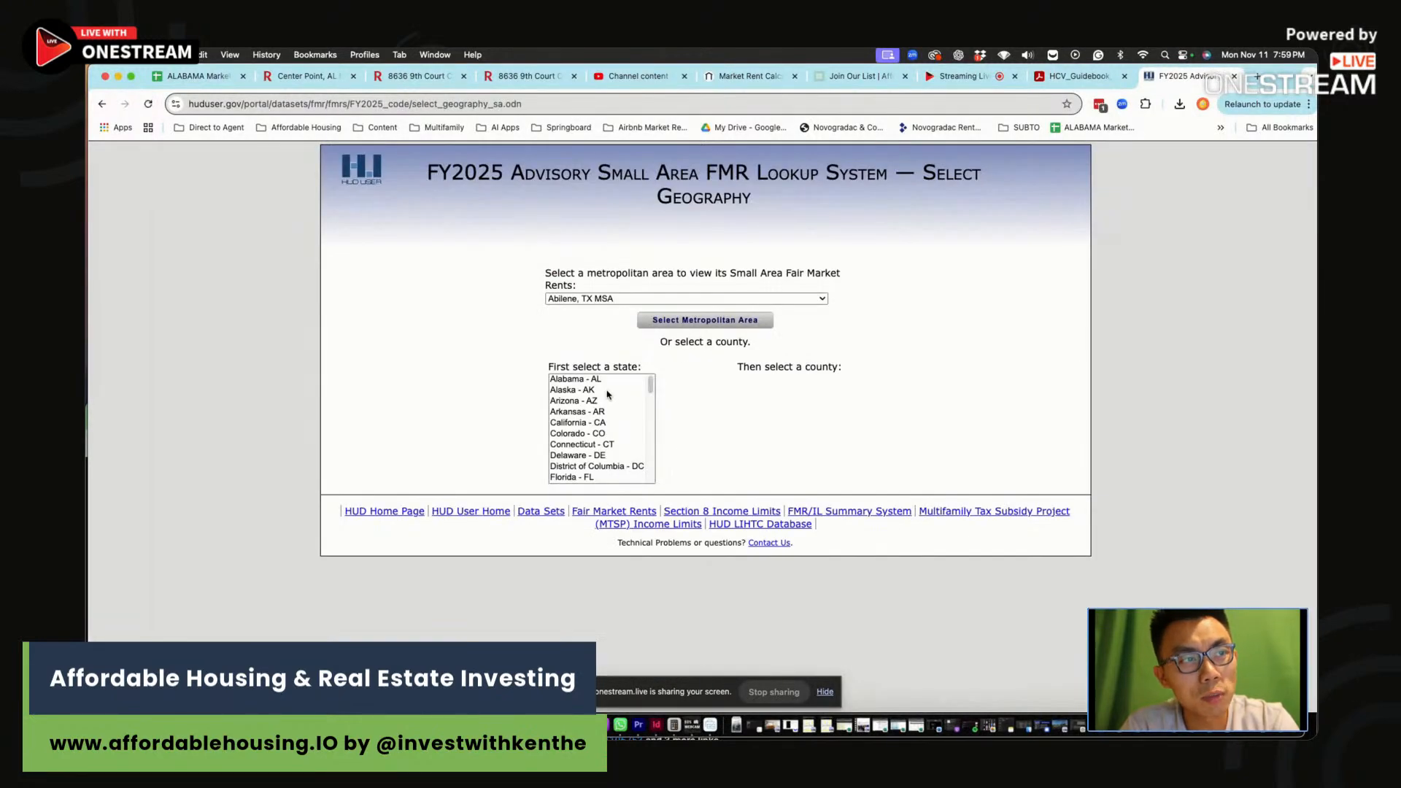
# Load Jefferson County, AL rents and highlight ZIP 35206's $1,700 four-bedroom figure
pyautogui.click(607, 382)
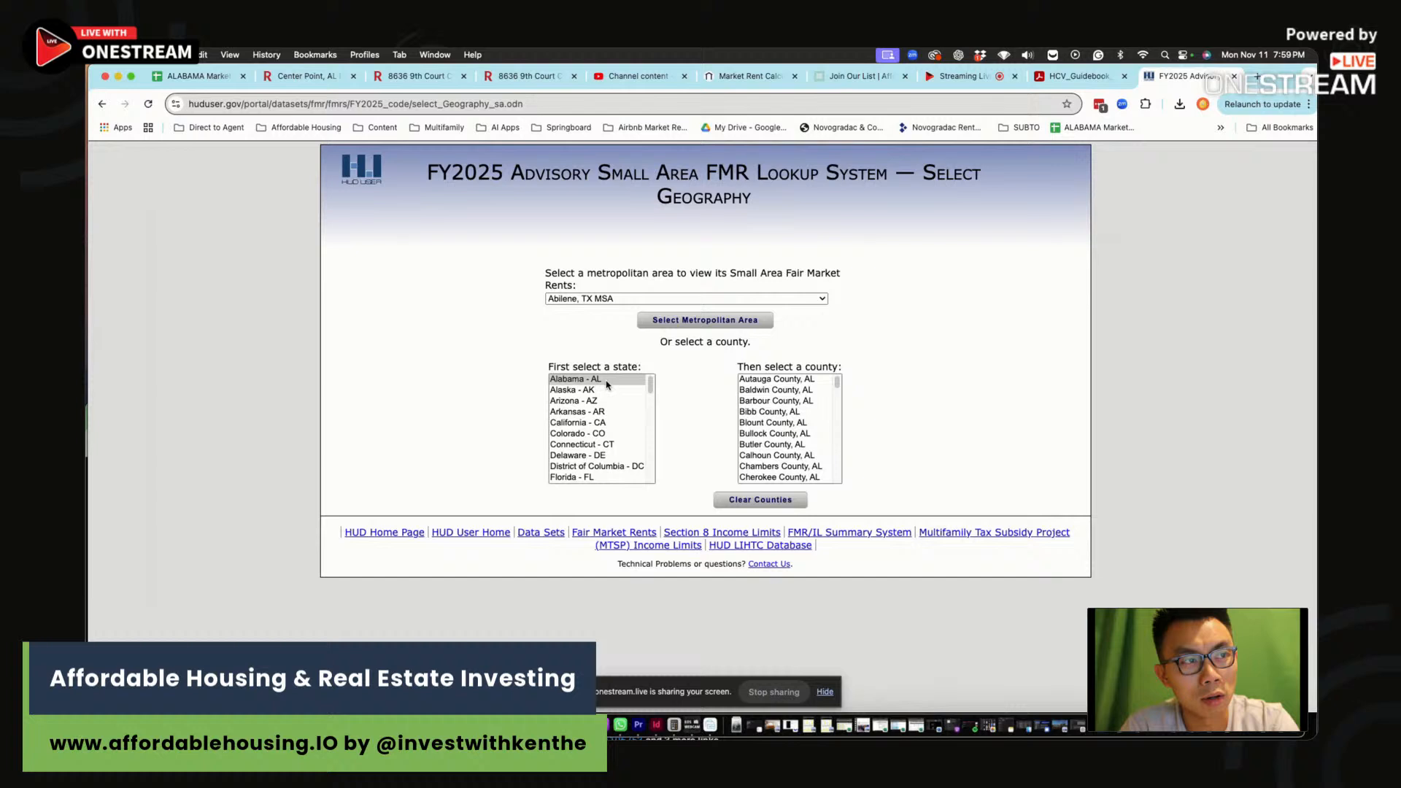
pyautogui.click(761, 426)
pyautogui.scroll(-10, 774, 428)
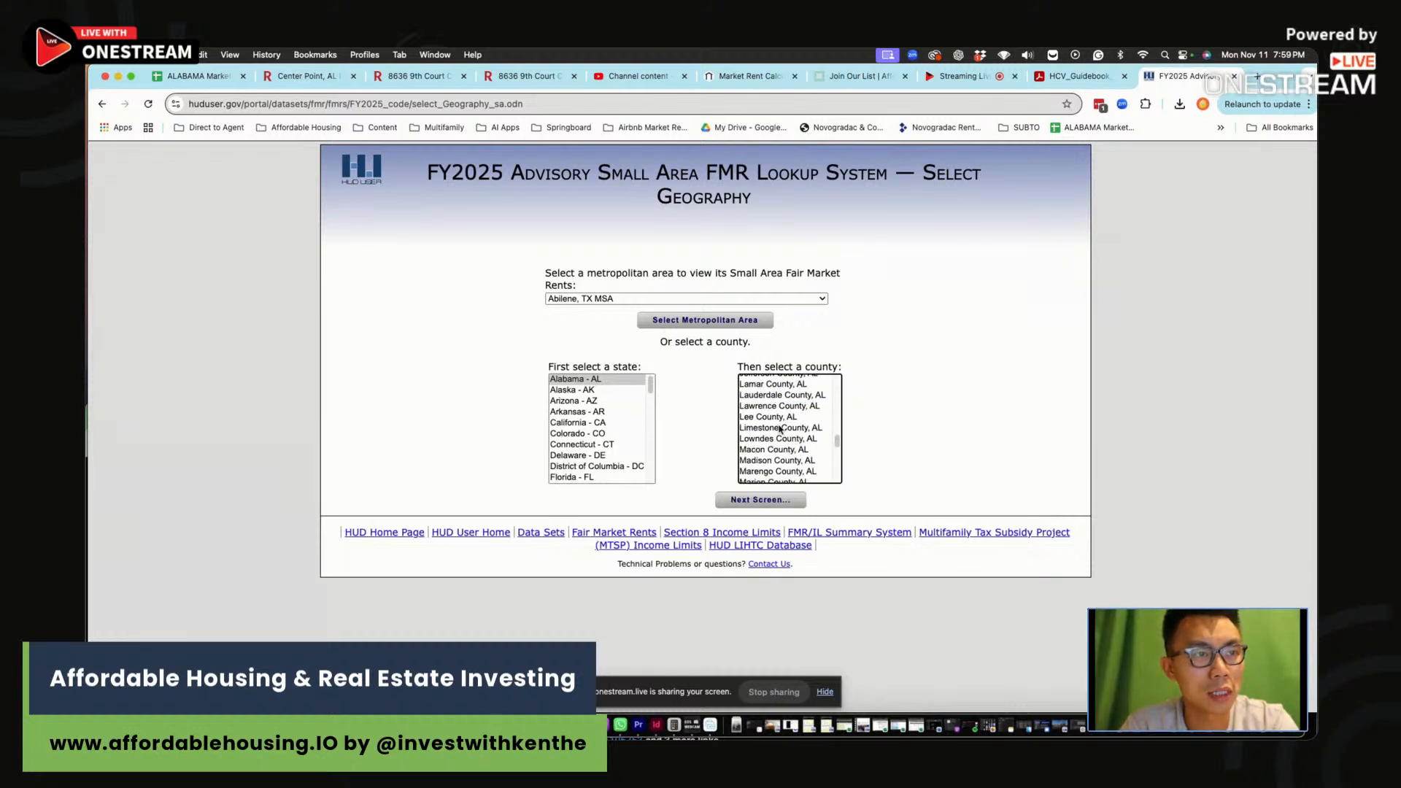
pyautogui.scroll(2, 777, 403)
pyautogui.click(781, 399)
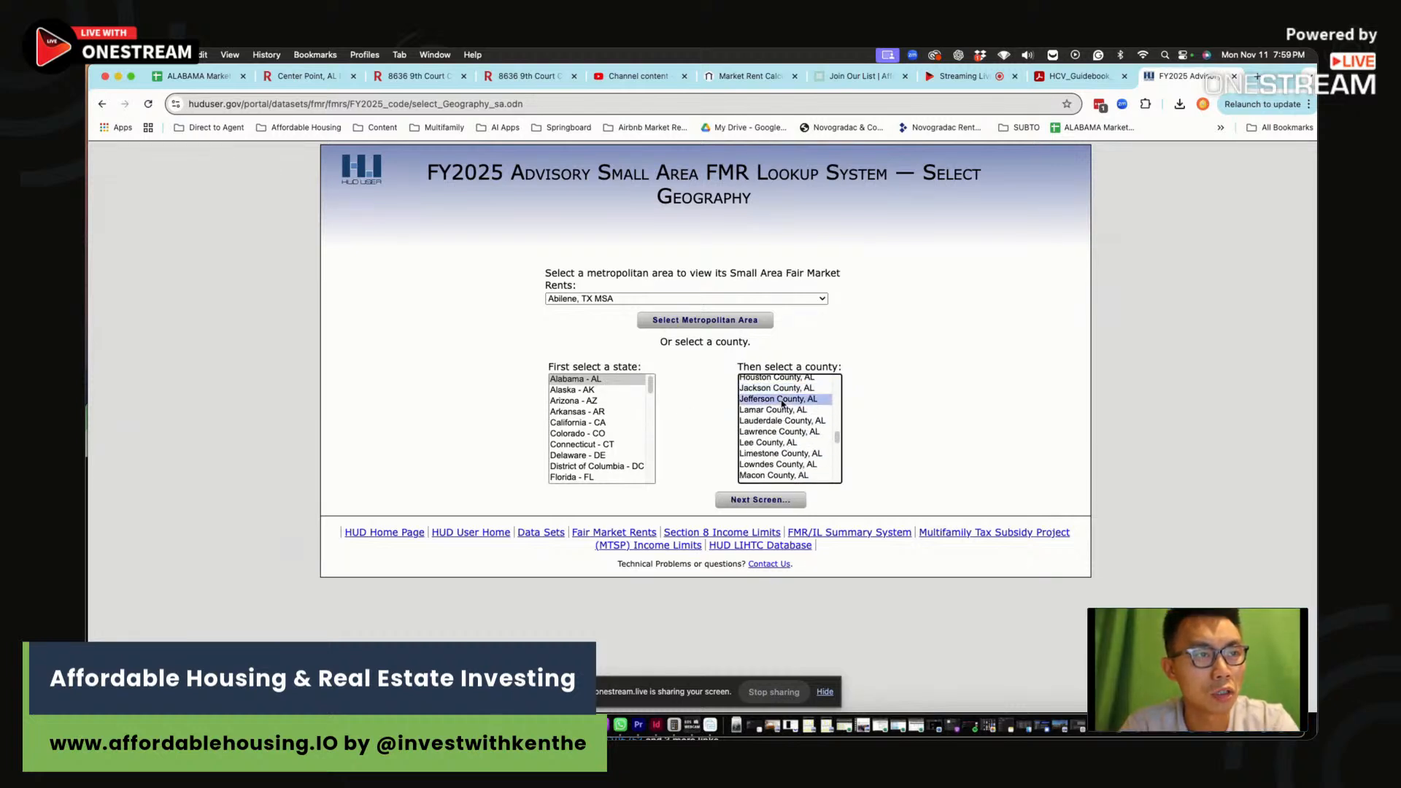
pyautogui.click(760, 500)
pyautogui.scroll(-10, 536, 452)
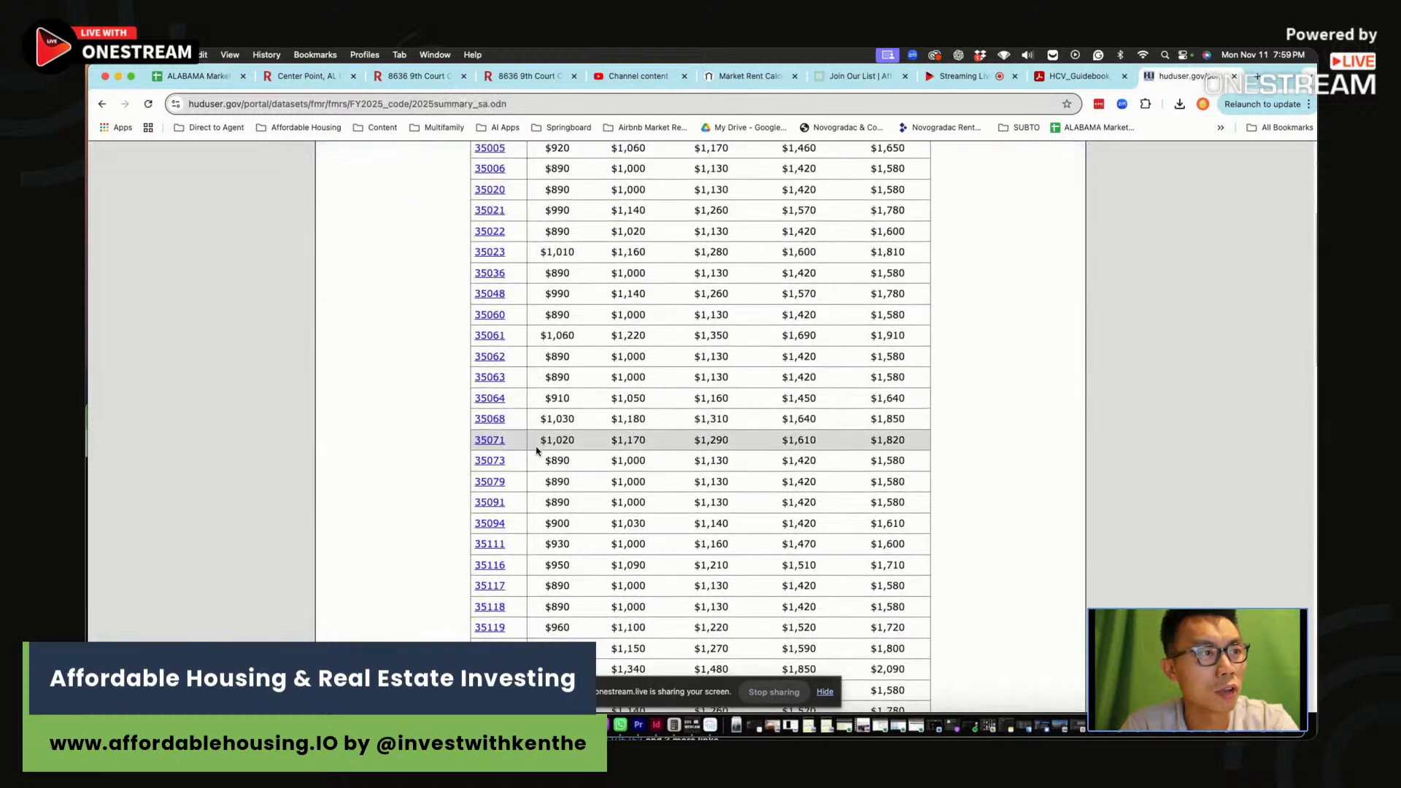
pyautogui.scroll(-8, 537, 452)
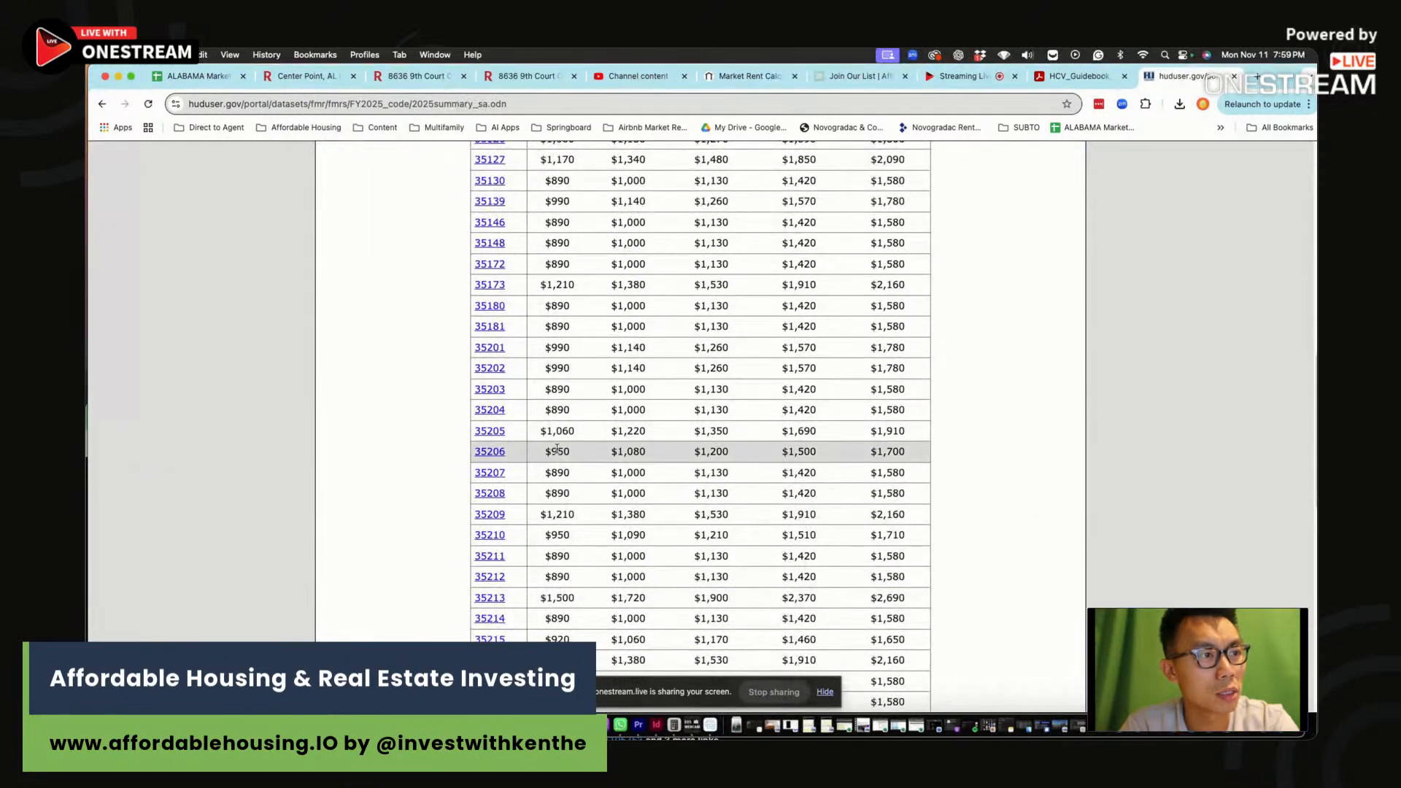
pyautogui.moveTo(919, 452); pyautogui.dragTo(860, 455)
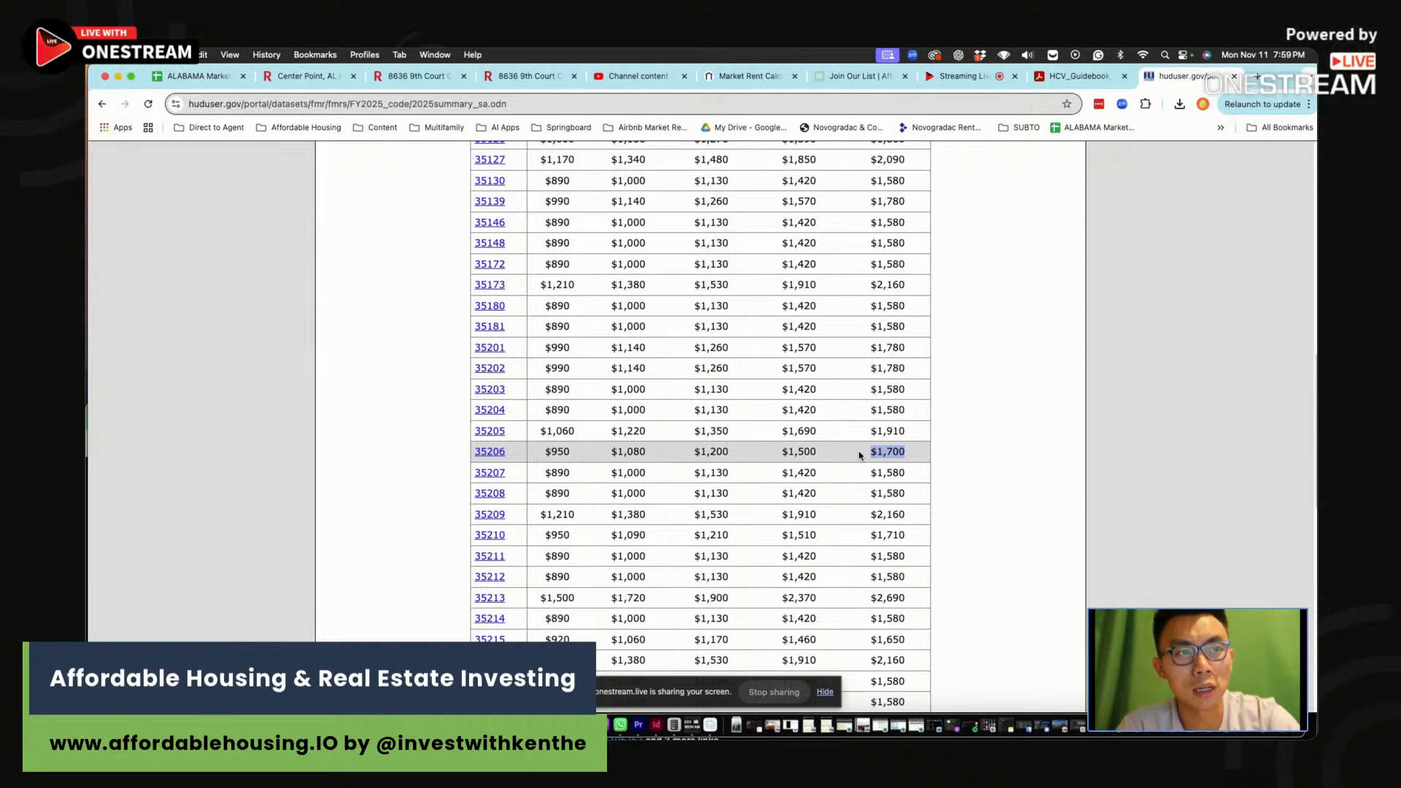
pyautogui.press('super+Tab')
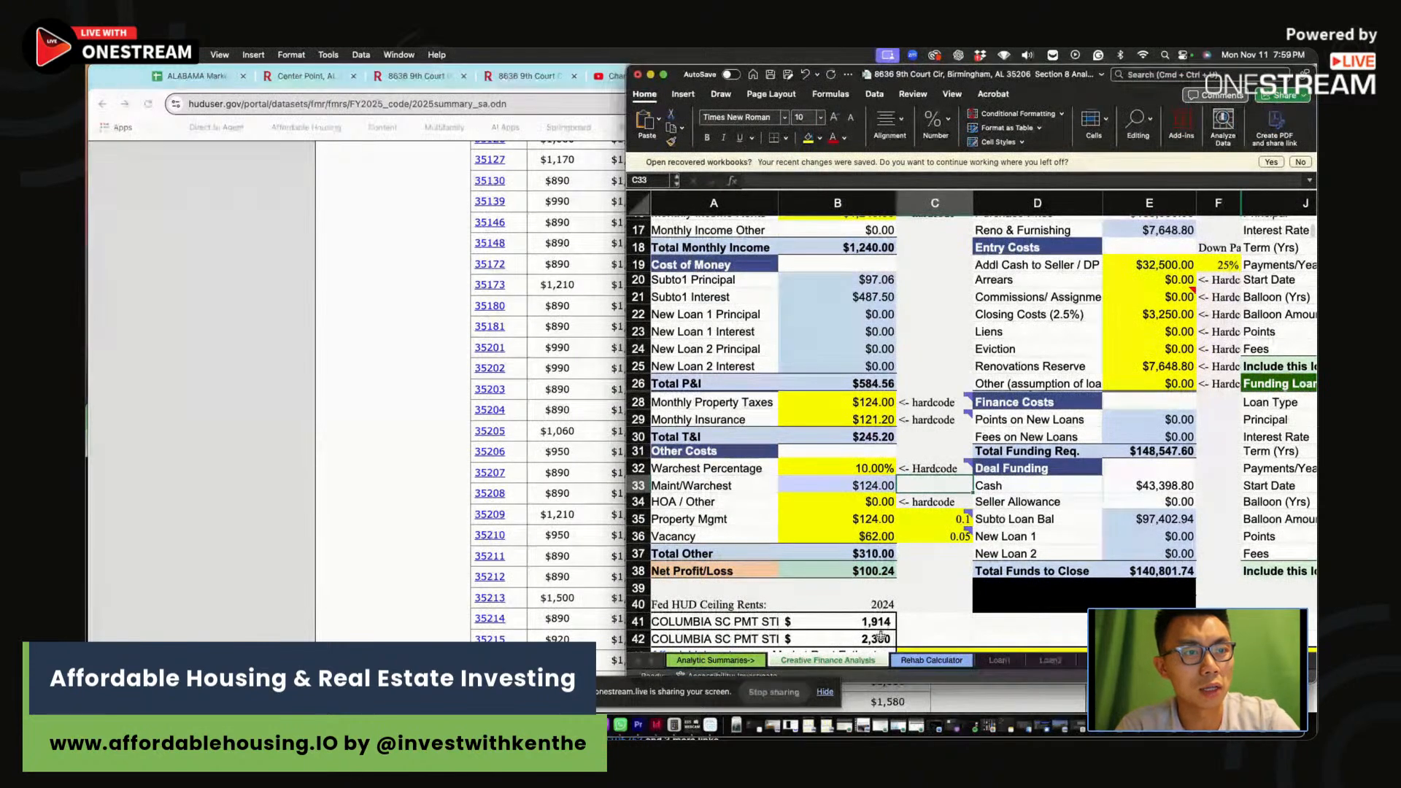
# Enter the 35206 SAFMR ceiling rents: $1,500 for 3 bed and $1,700 for 4 bed
pyautogui.click(878, 637)
pyautogui.write('1700')
pyautogui.press('Up')
pyautogui.write('1500')
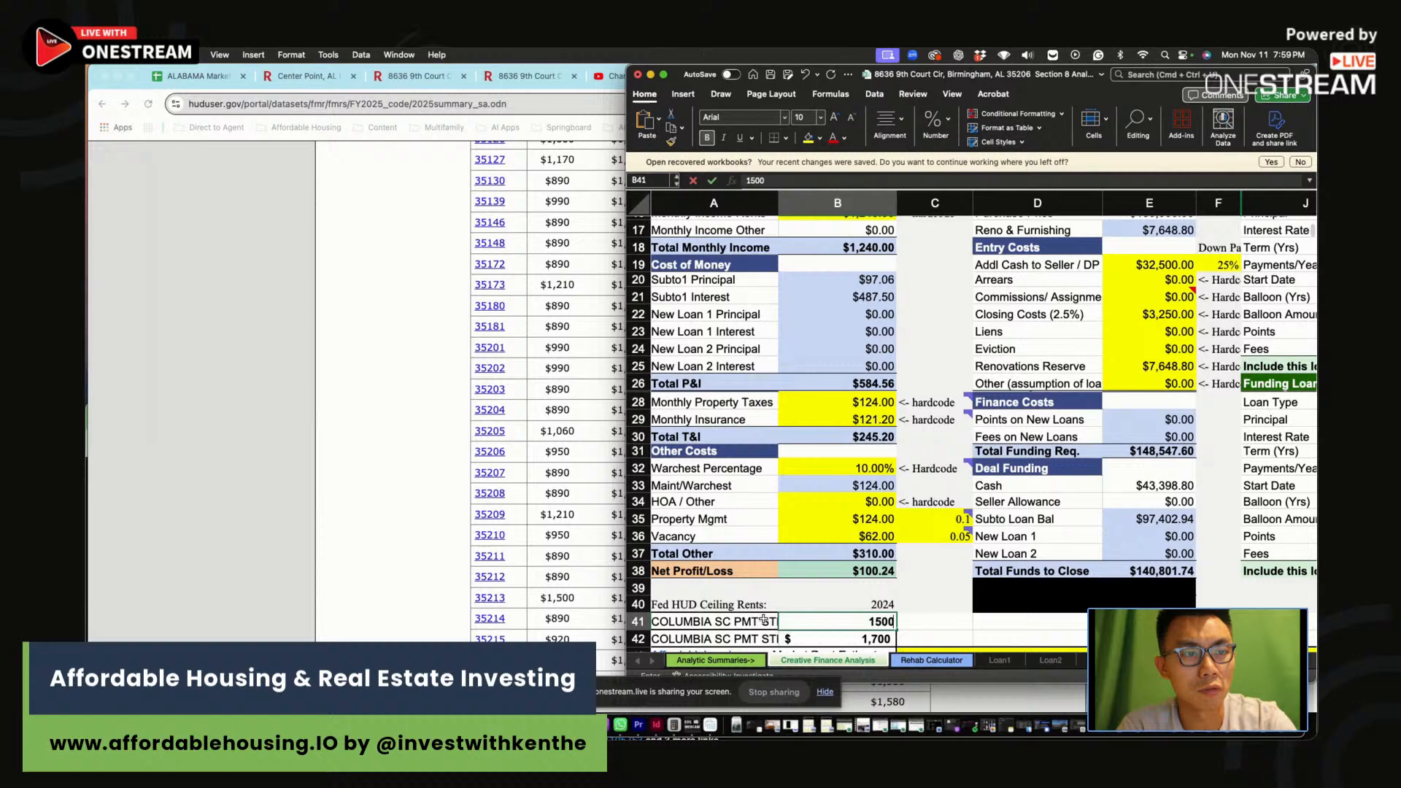
pyautogui.press('Return')
# Label the ceiling rent rows '3 bed 35206 safmr', copying the label into the row above
pyautogui.click(735, 635)
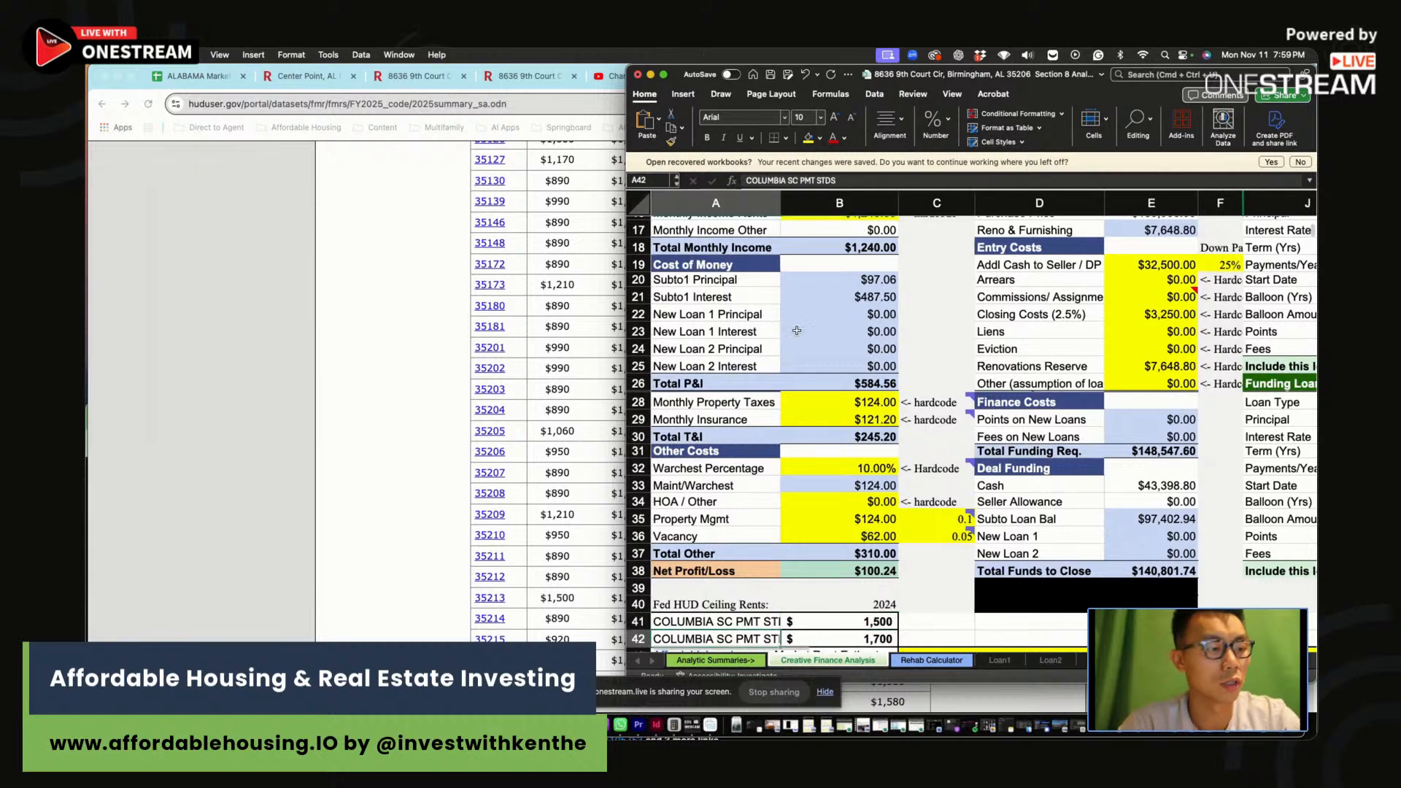
pyautogui.write('3 bedroom')
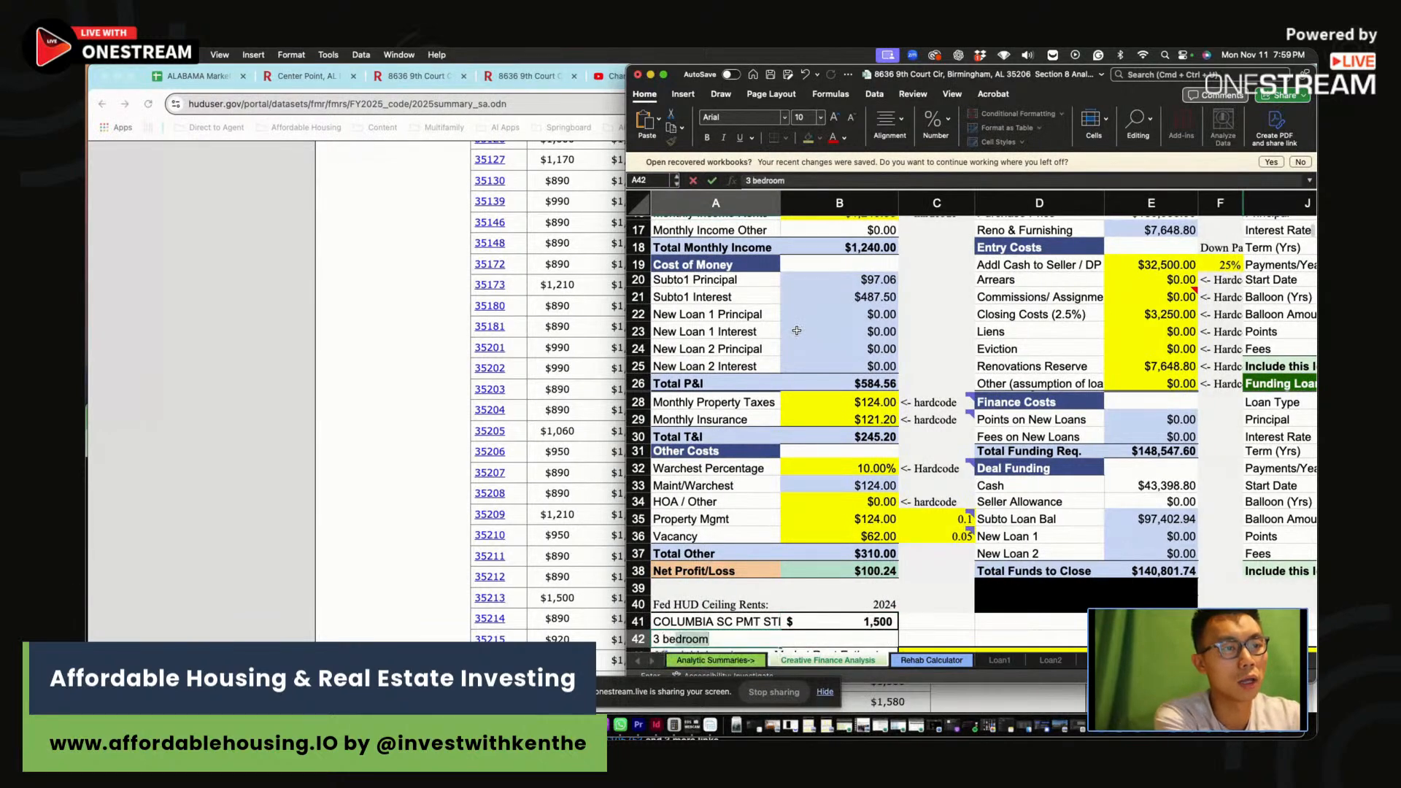
pyautogui.press('BackSpace')
pyautogui.press('BackSpace')
pyautogui.press('BackSpace')
pyautogui.press('BackSpace')
pyautogui.write('356')
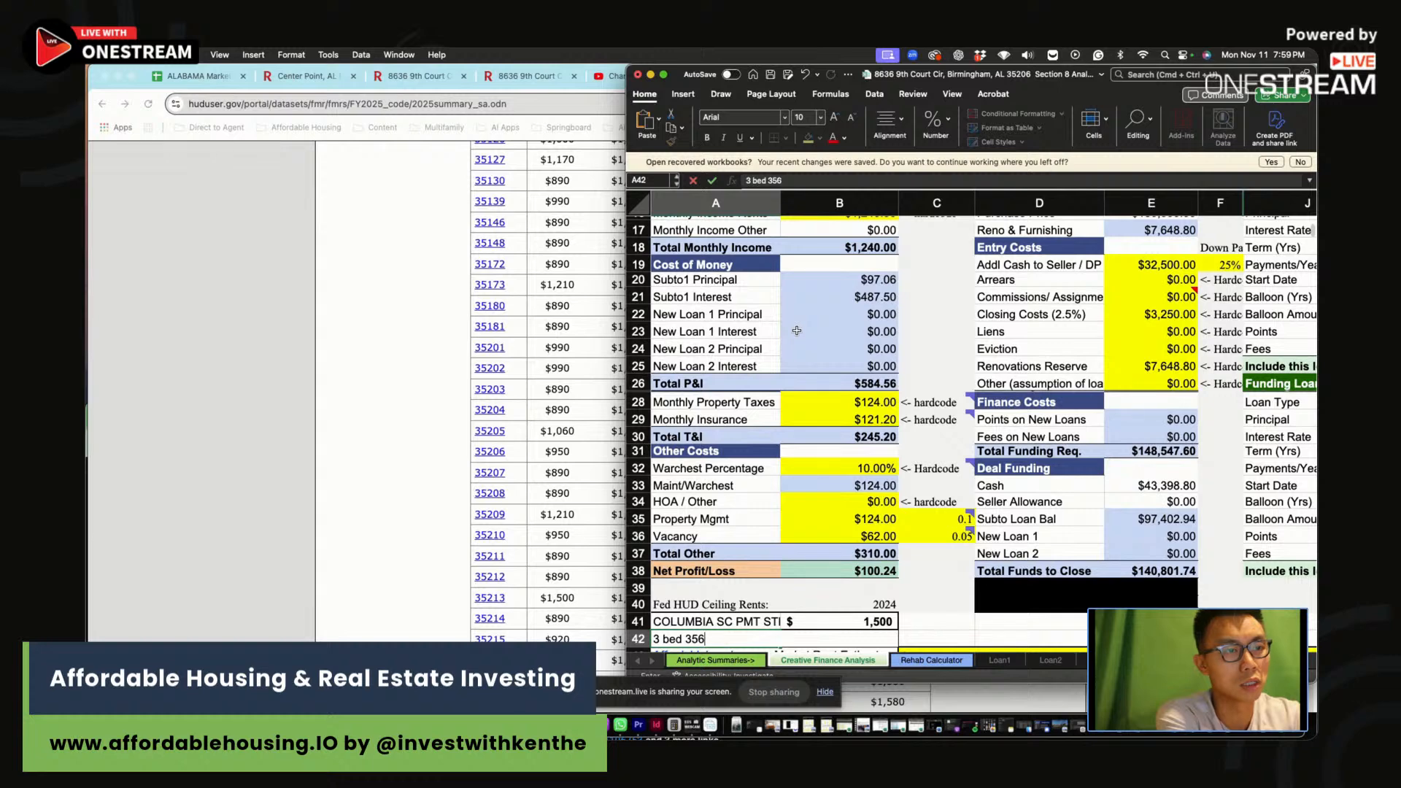
pyautogui.press('BackSpace')
pyautogui.write('206 saf')
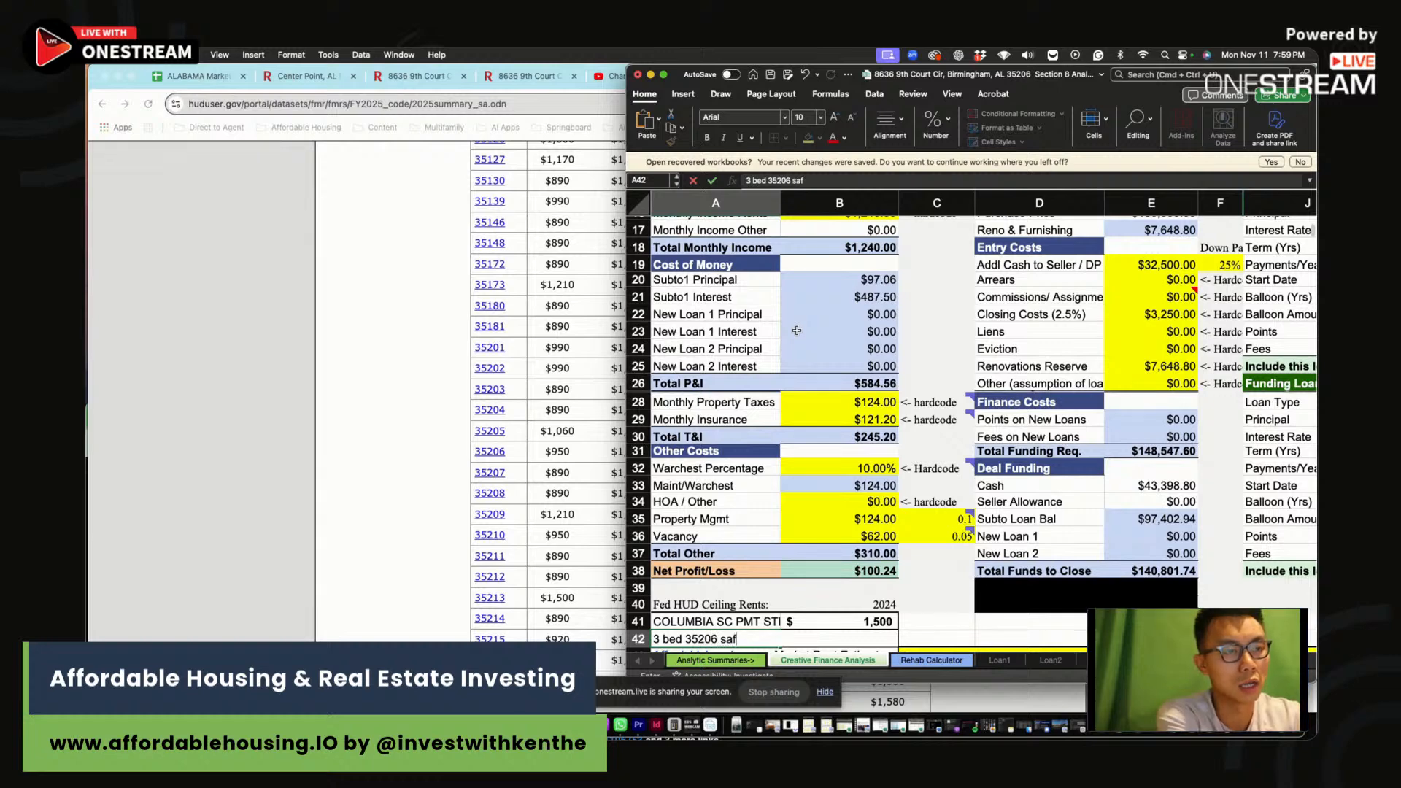
pyautogui.write('mr')
pyautogui.press('Return')
pyautogui.press('Up')
pyautogui.press('super+c')
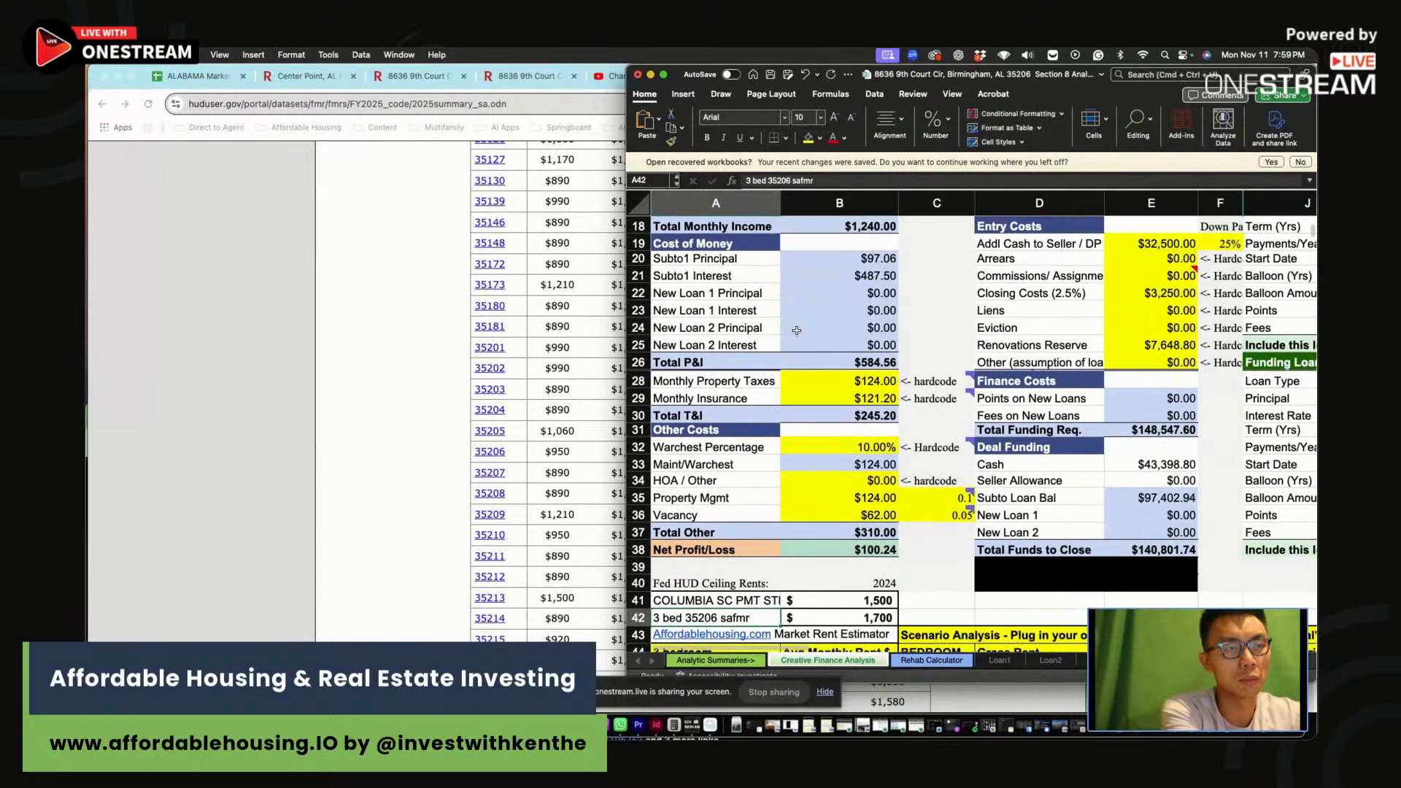
pyautogui.press('Up')
pyautogui.press('super+v')
pyautogui.press('Down')
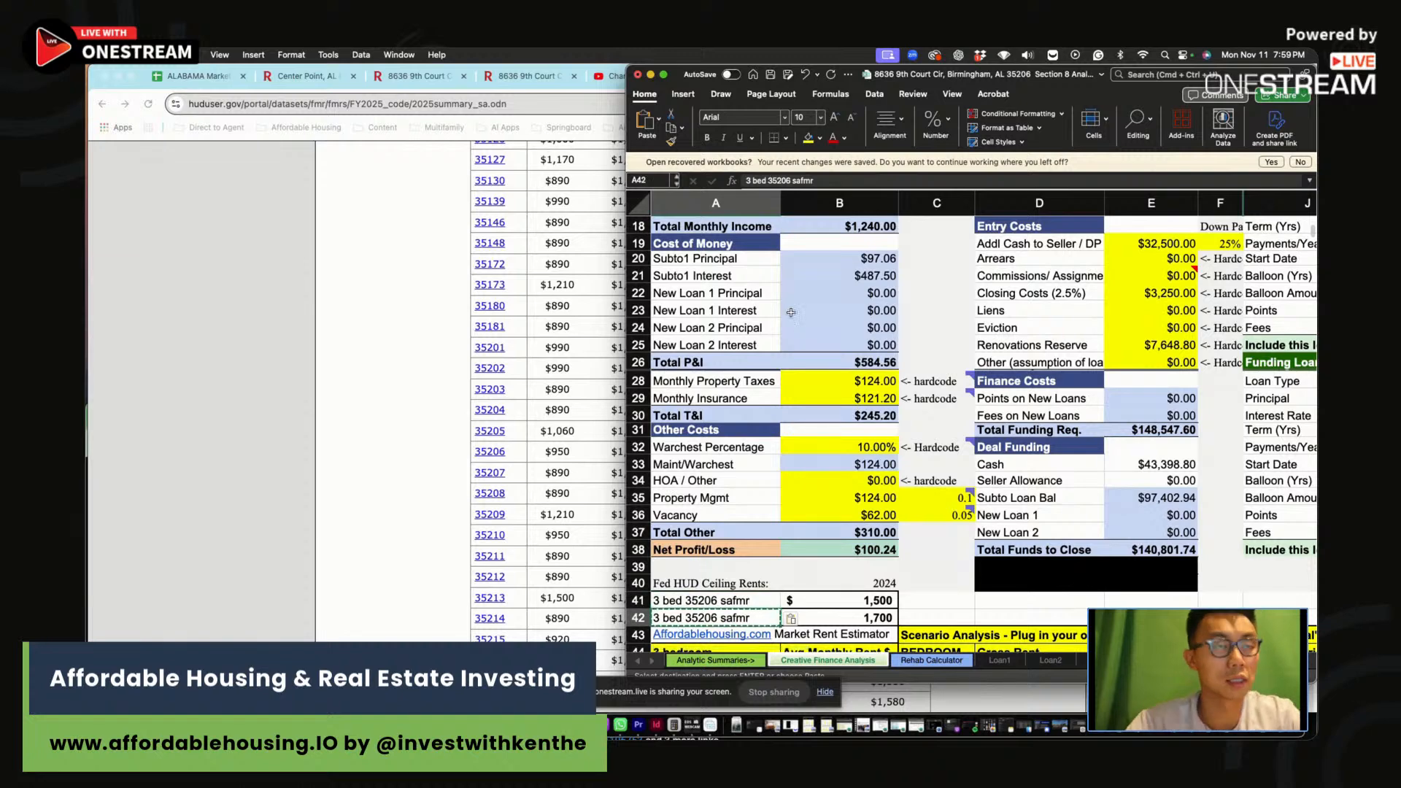
# Change the A42 label to '4 bed 35206 safmr' and return to the HUD rent table
pyautogui.click(746, 183)
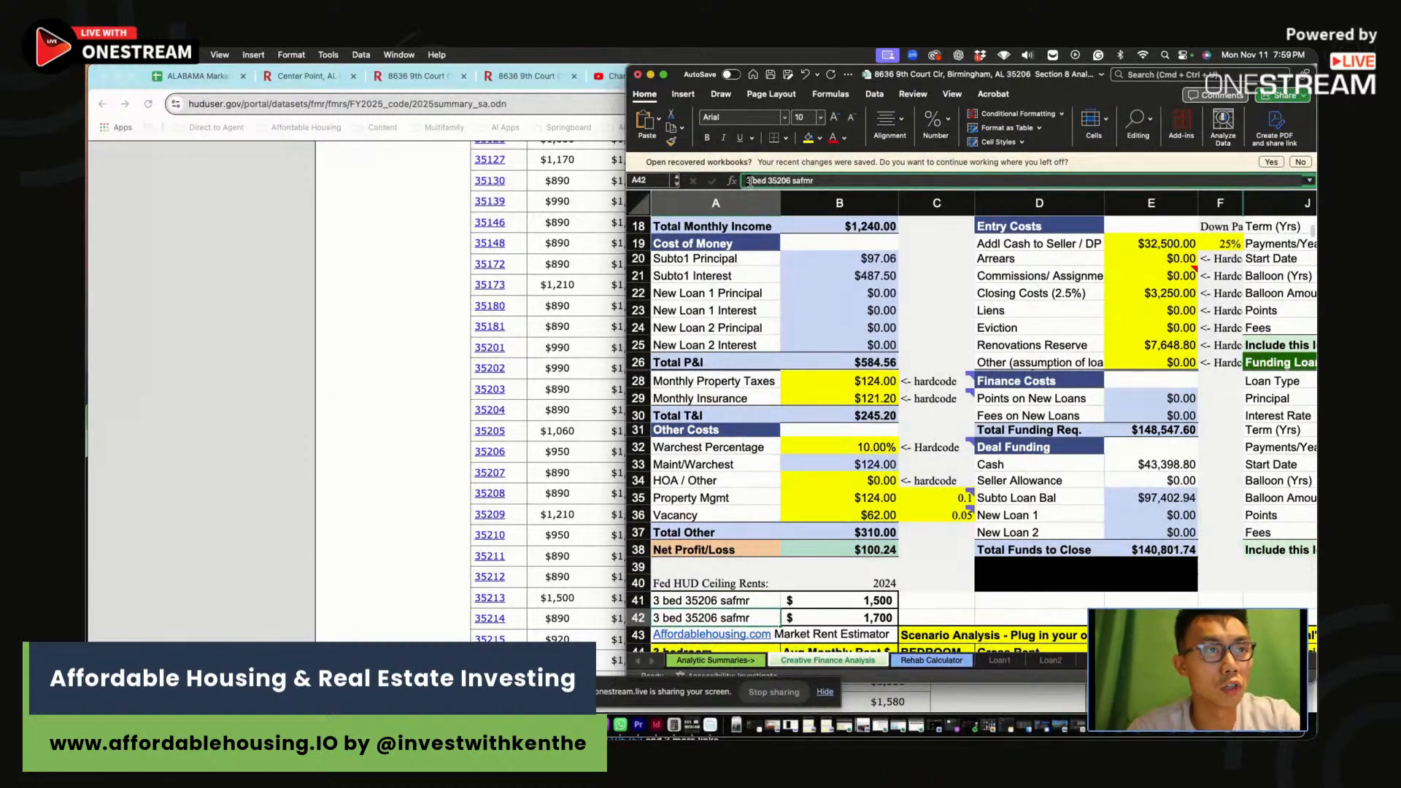
pyautogui.press('BackSpace')
pyautogui.write('4')
pyautogui.press('Tab')
pyautogui.click(921, 614)
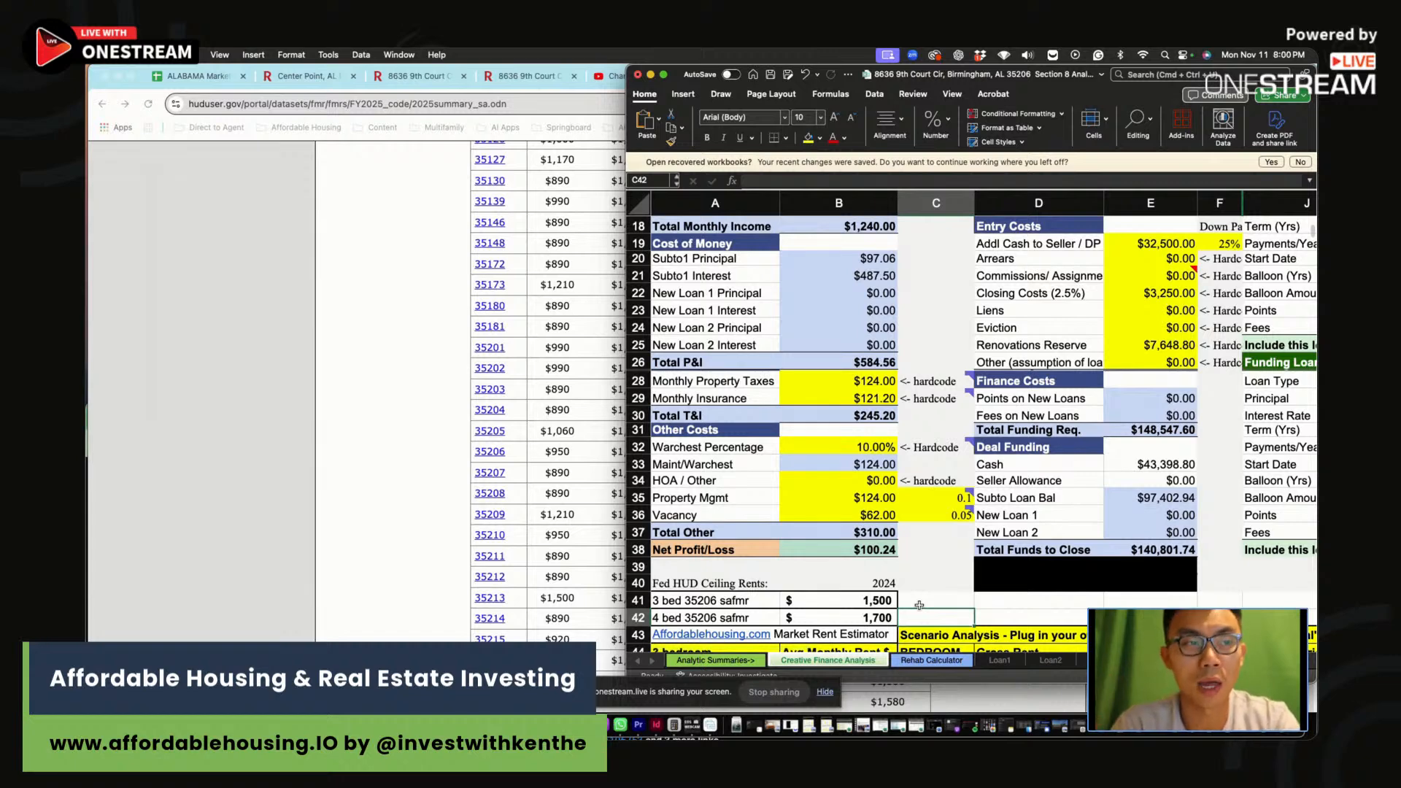
pyautogui.scroll(-4, 821, 542)
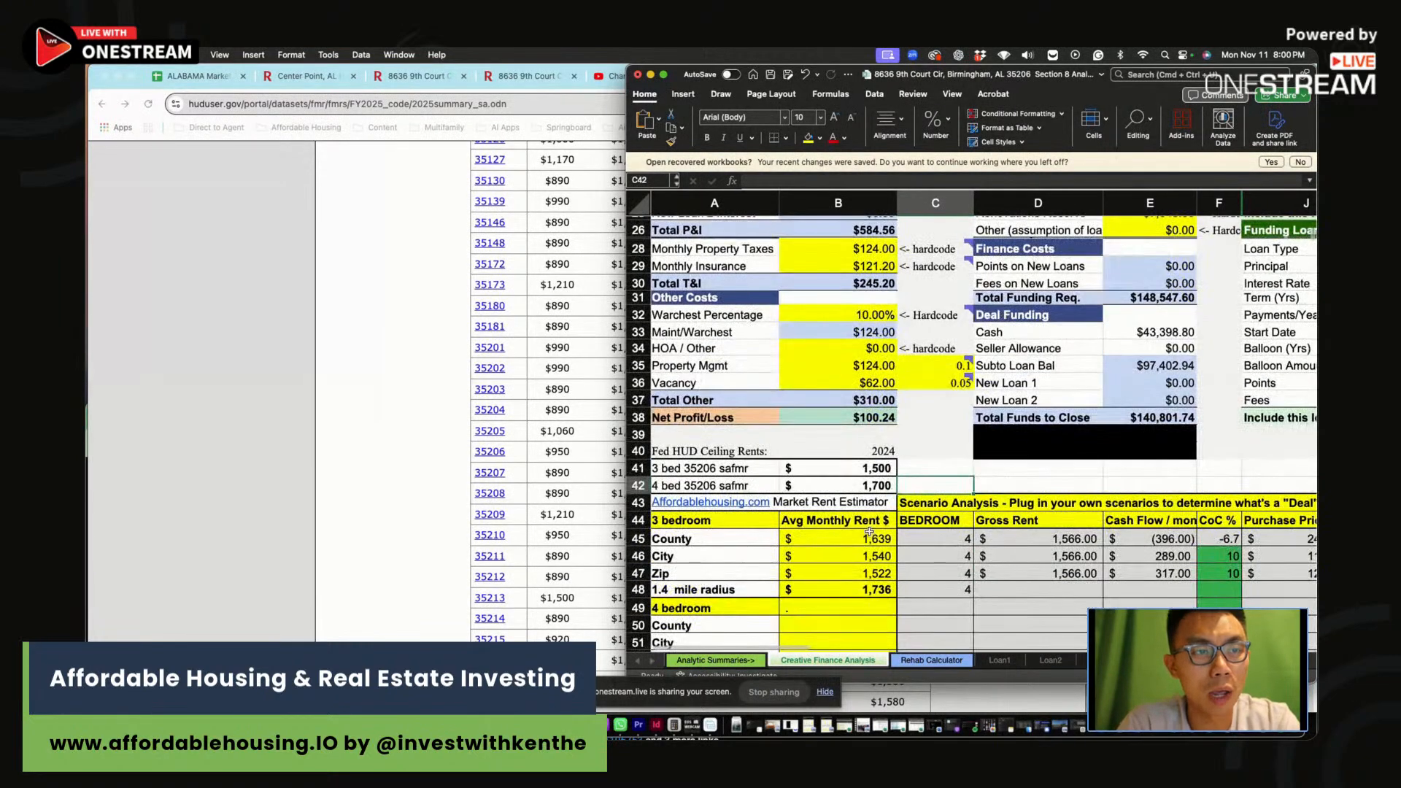
pyautogui.moveTo(869, 538); pyautogui.dragTo(873, 589)
pyautogui.click(406, 438)
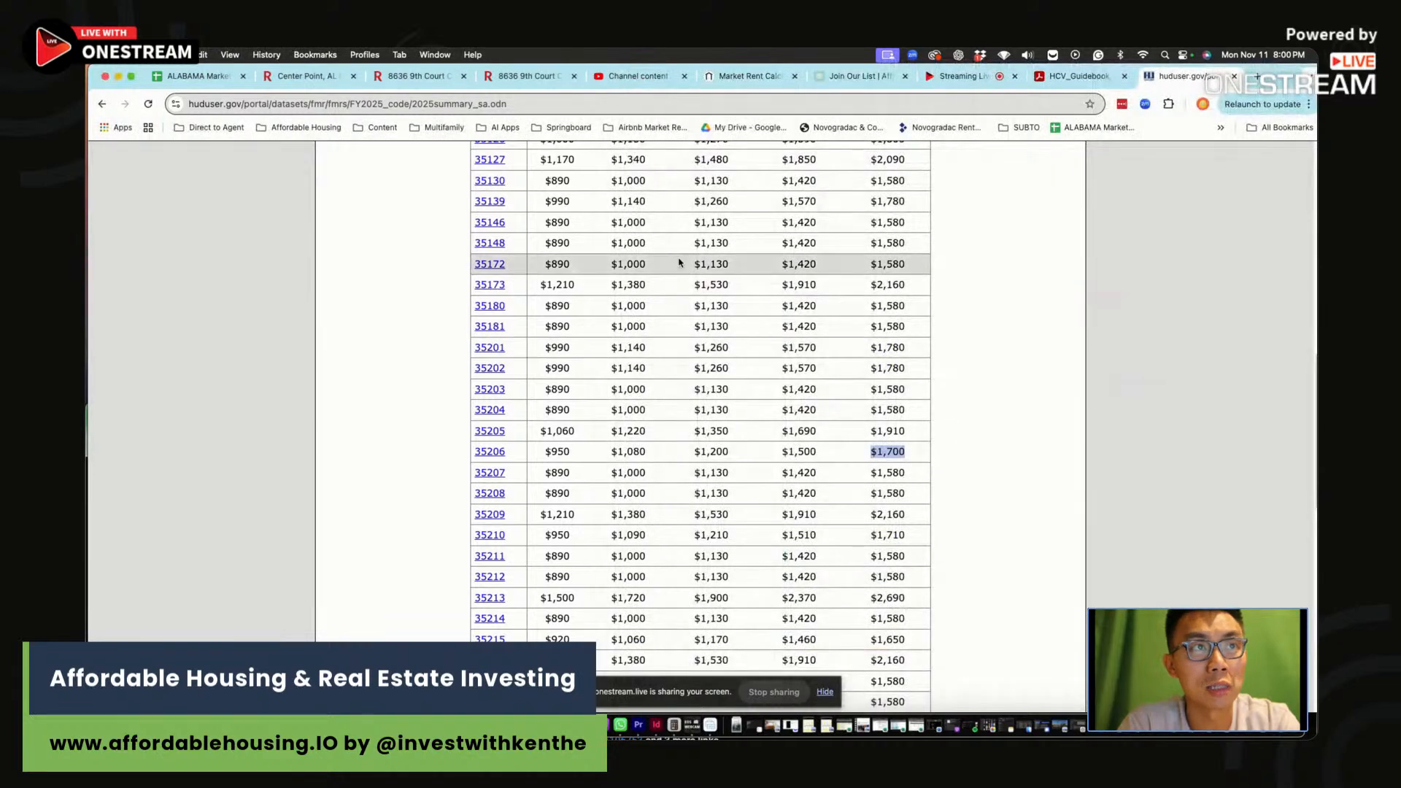
# Open a fresh Market Rent Estimator form from the Owners menu
pyautogui.click(754, 76)
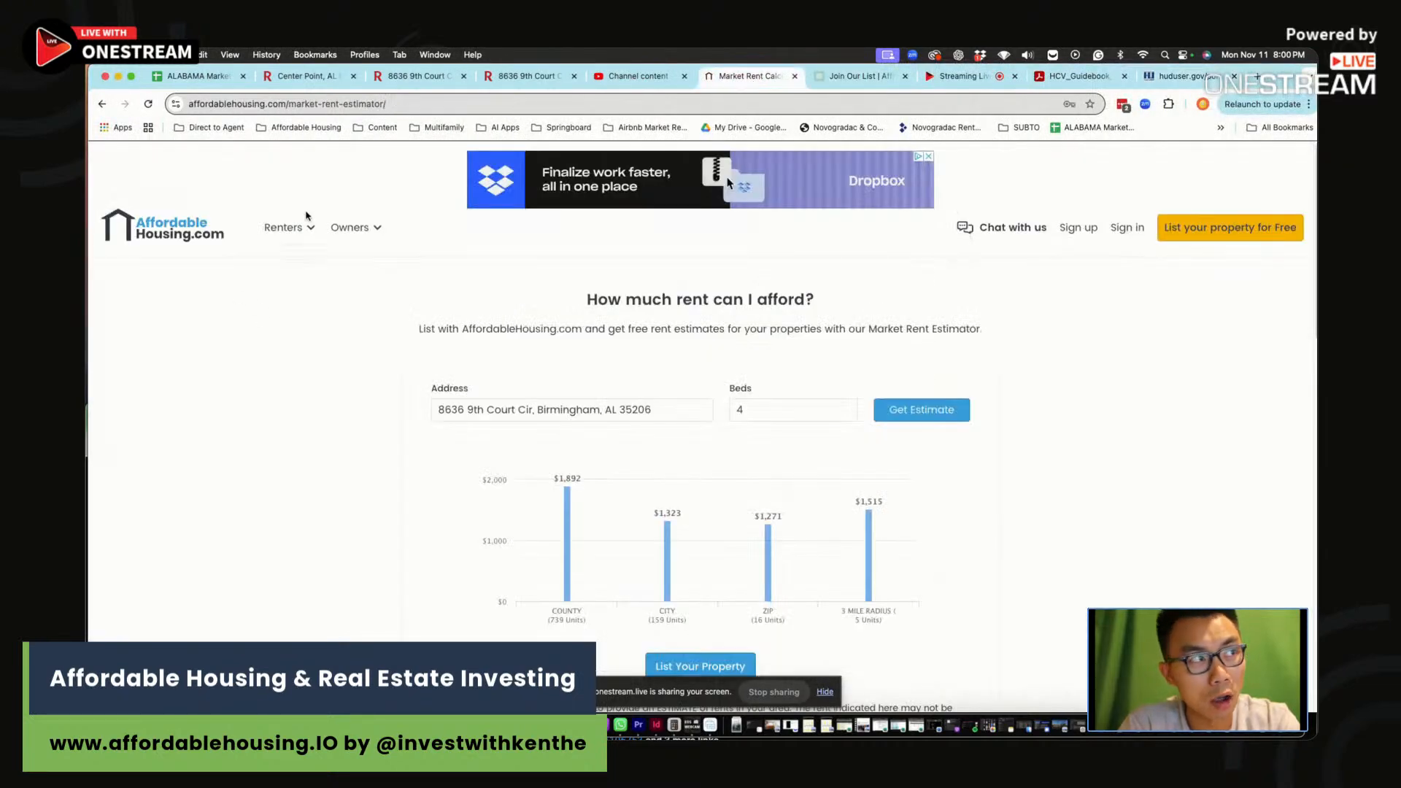
pyautogui.click(351, 227)
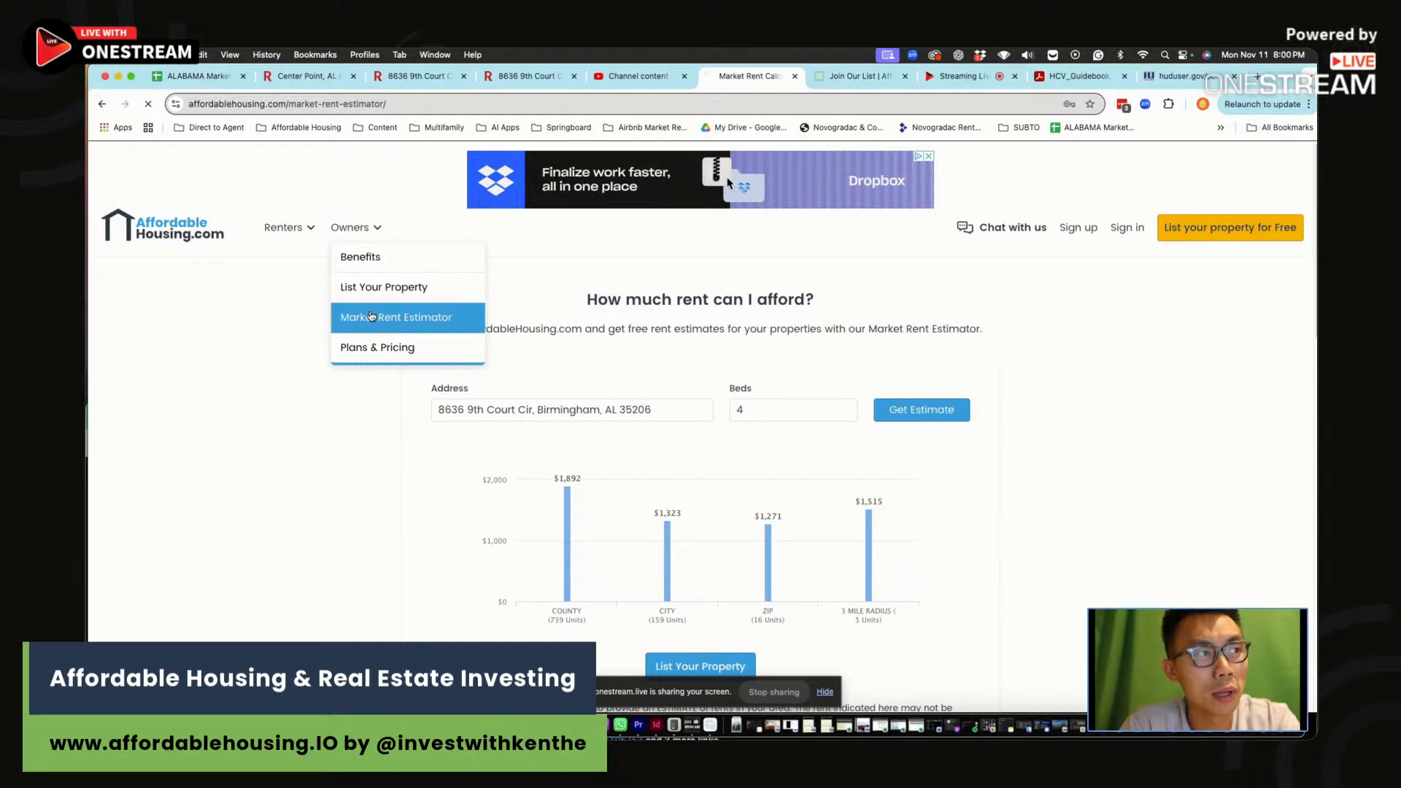
pyautogui.click(370, 316)
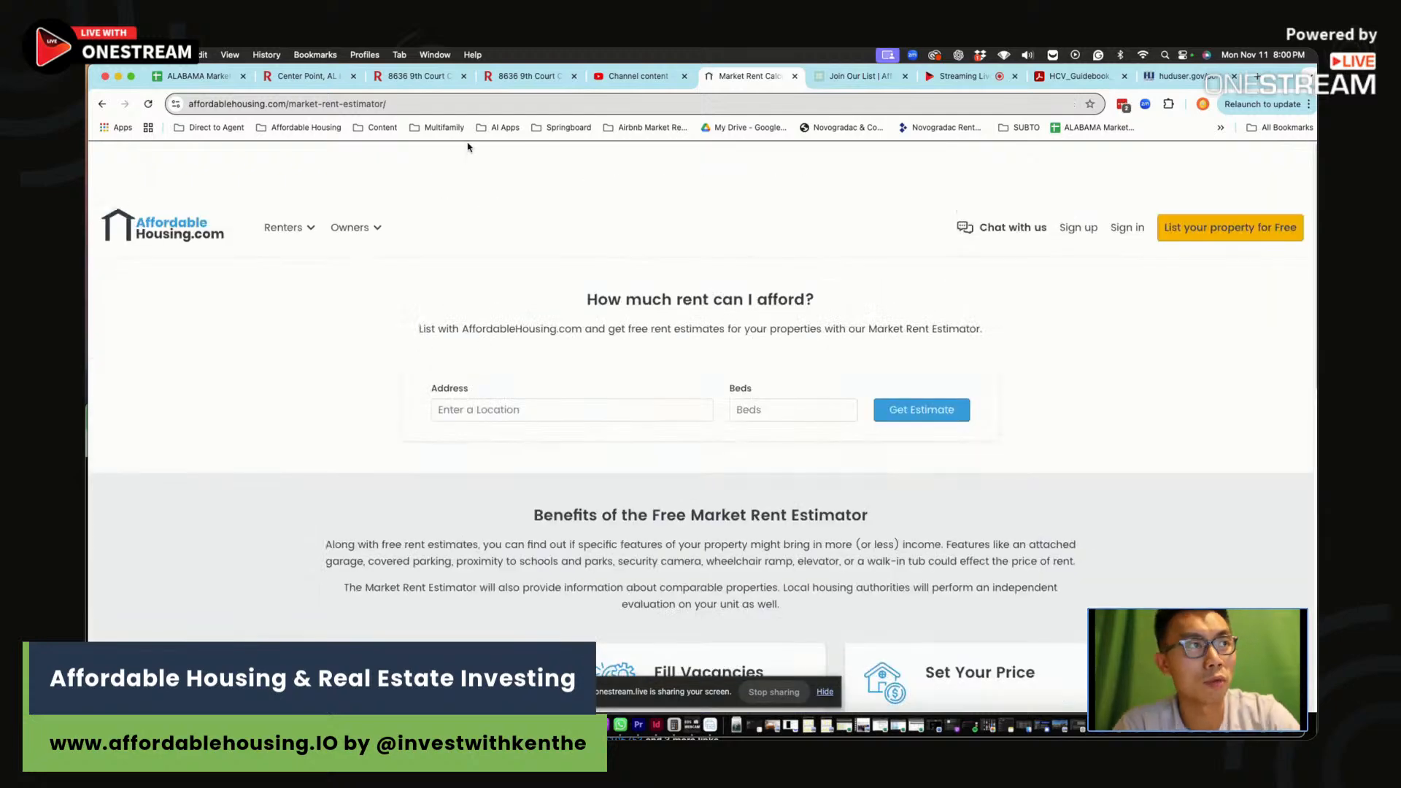
# Estimate 4-bedroom rents using the house address copied from the Redfin listing
pyautogui.click(514, 76)
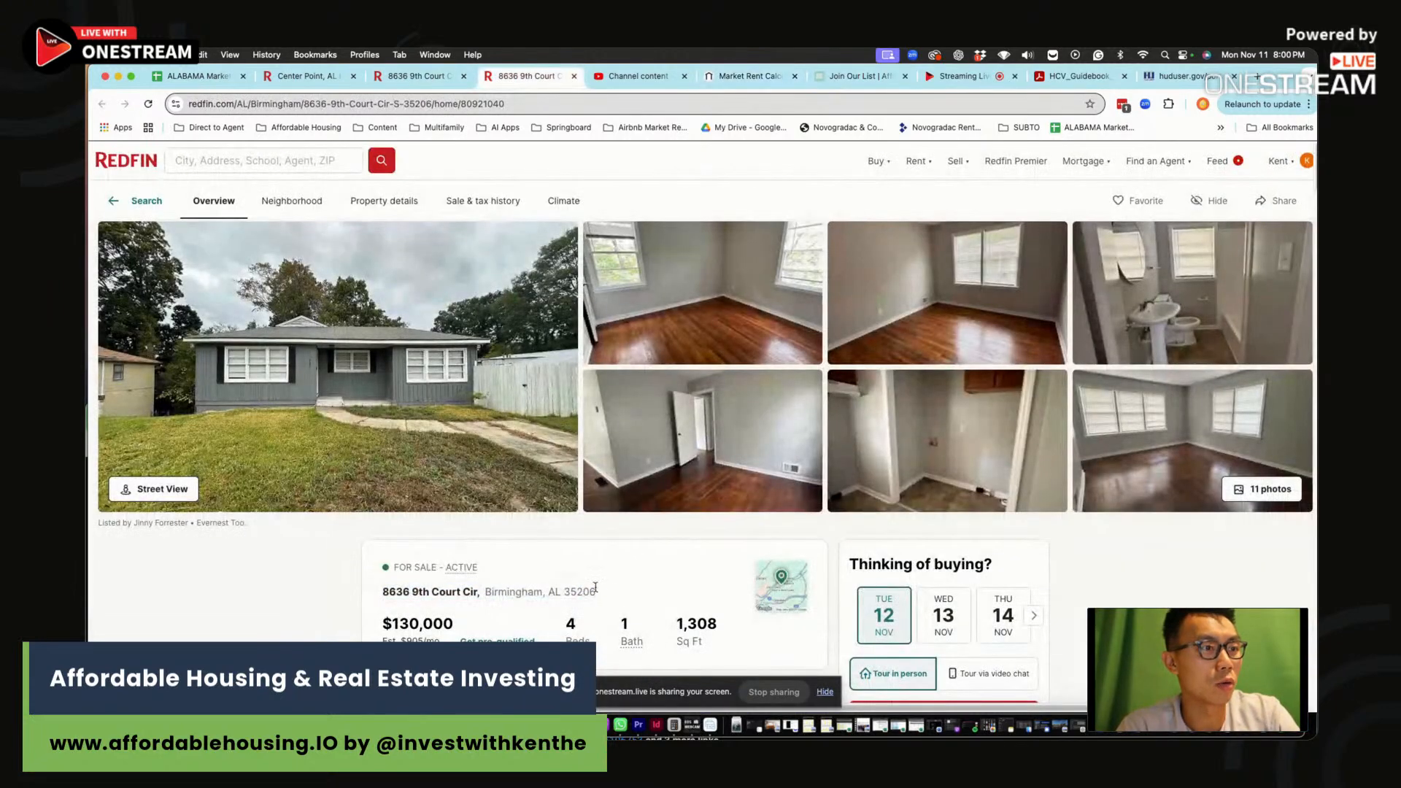
pyautogui.moveTo(597, 591); pyautogui.dragTo(403, 594)
pyautogui.click(745, 76)
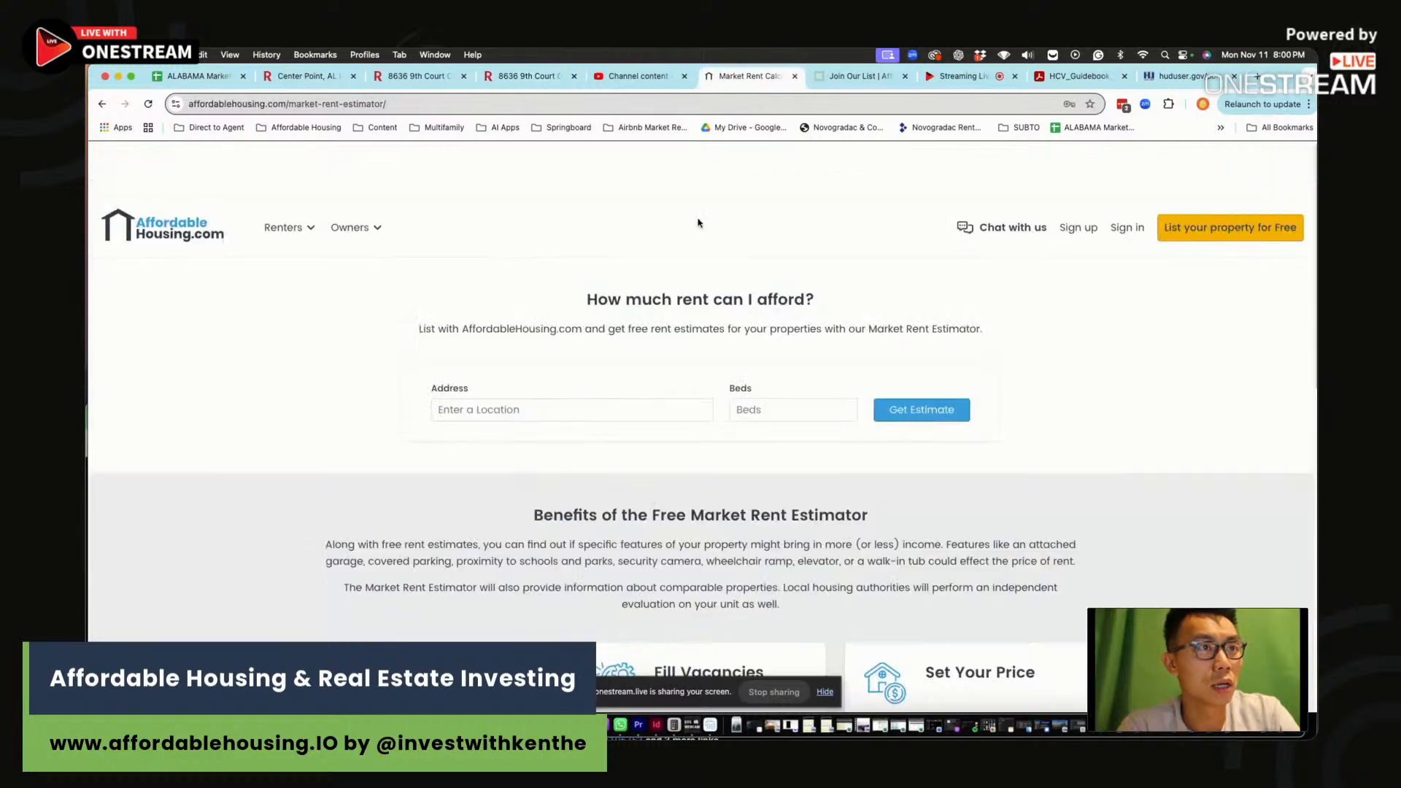
pyautogui.click(642, 412)
pyautogui.press('super+v')
pyautogui.click(768, 413)
pyautogui.write('4')
pyautogui.click(912, 414)
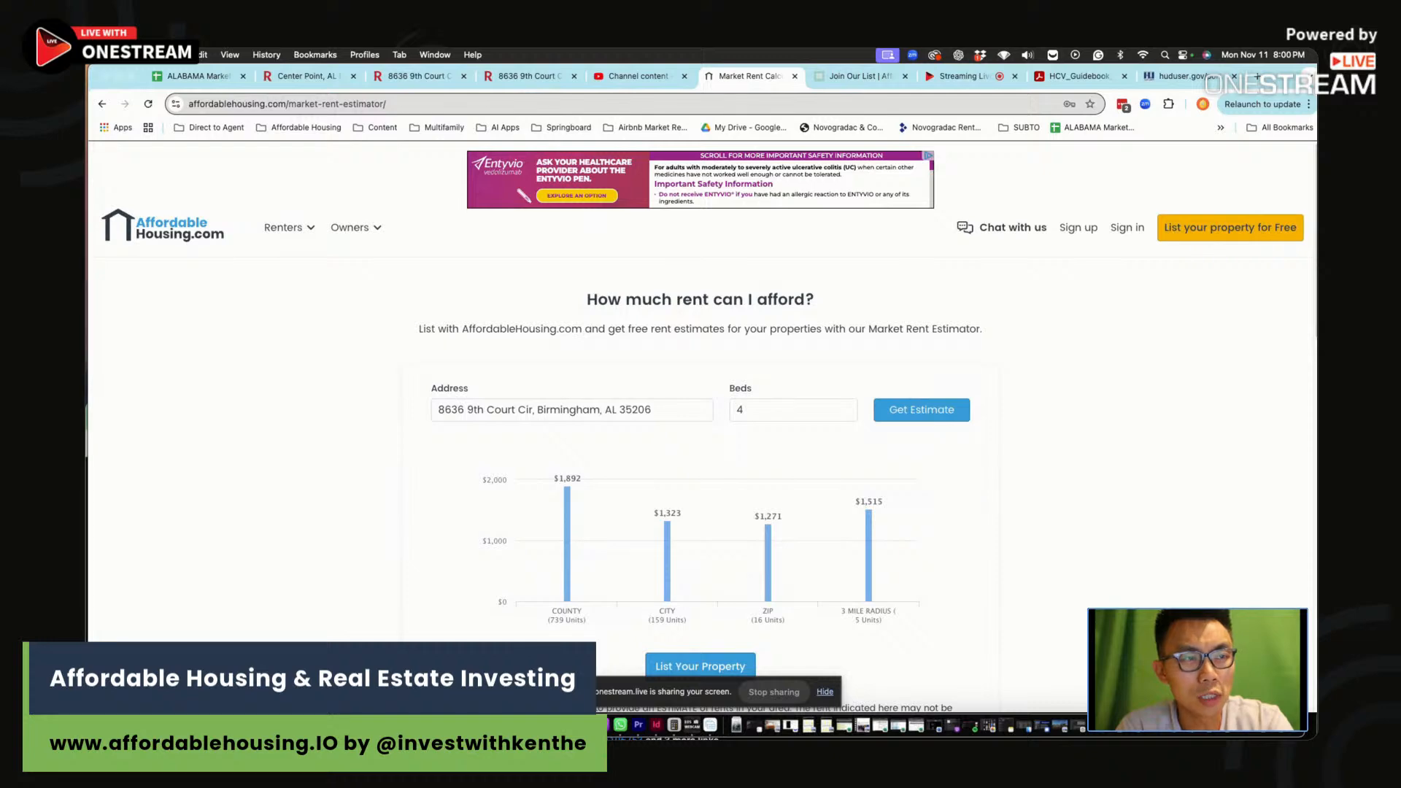
pyautogui.click(452, 725)
pyautogui.scroll(8, 923, 359)
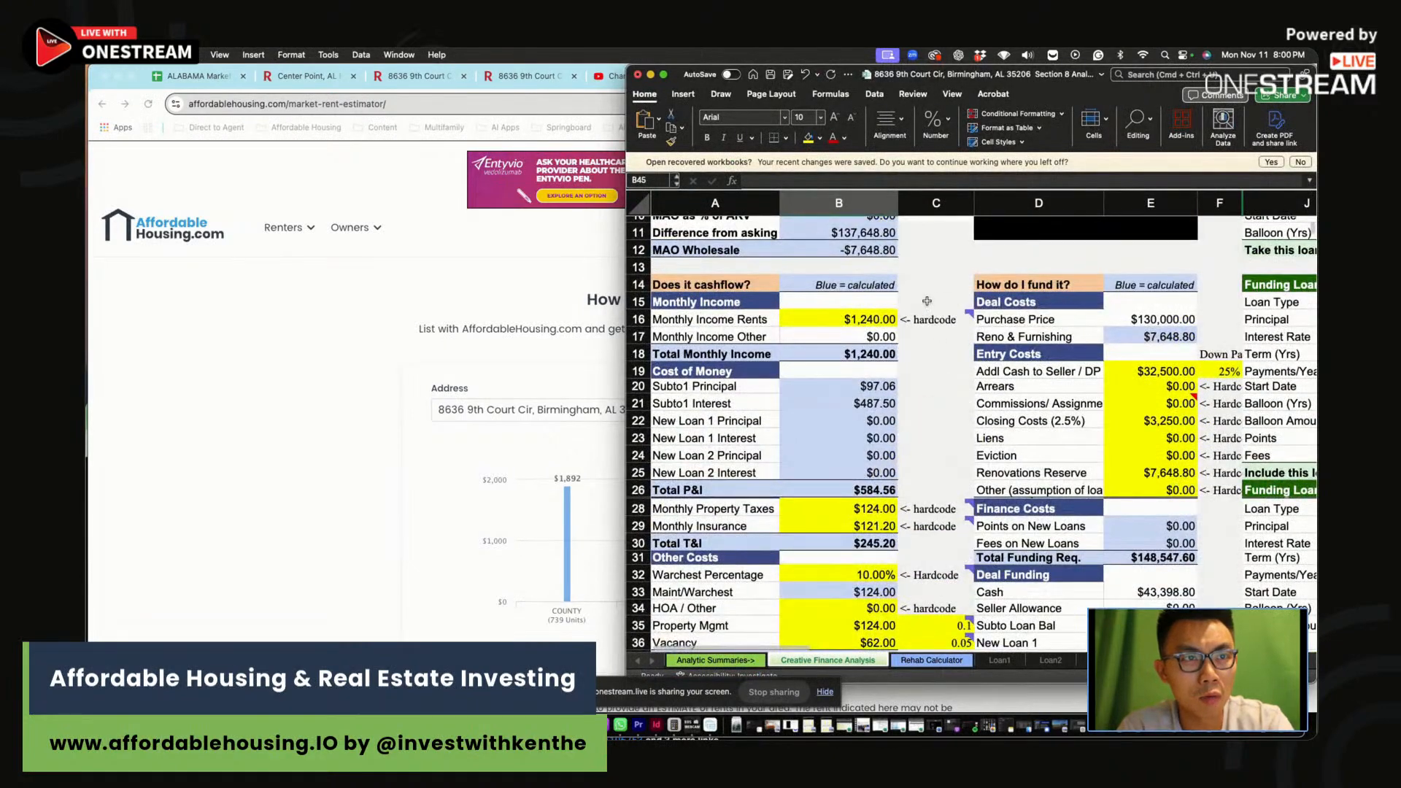
# Enter 1400 in C15 above the $1,240 Monthly Income Rents and review nearby cells
pyautogui.click(927, 302)
pyautogui.write('1400')
pyautogui.press('Return')
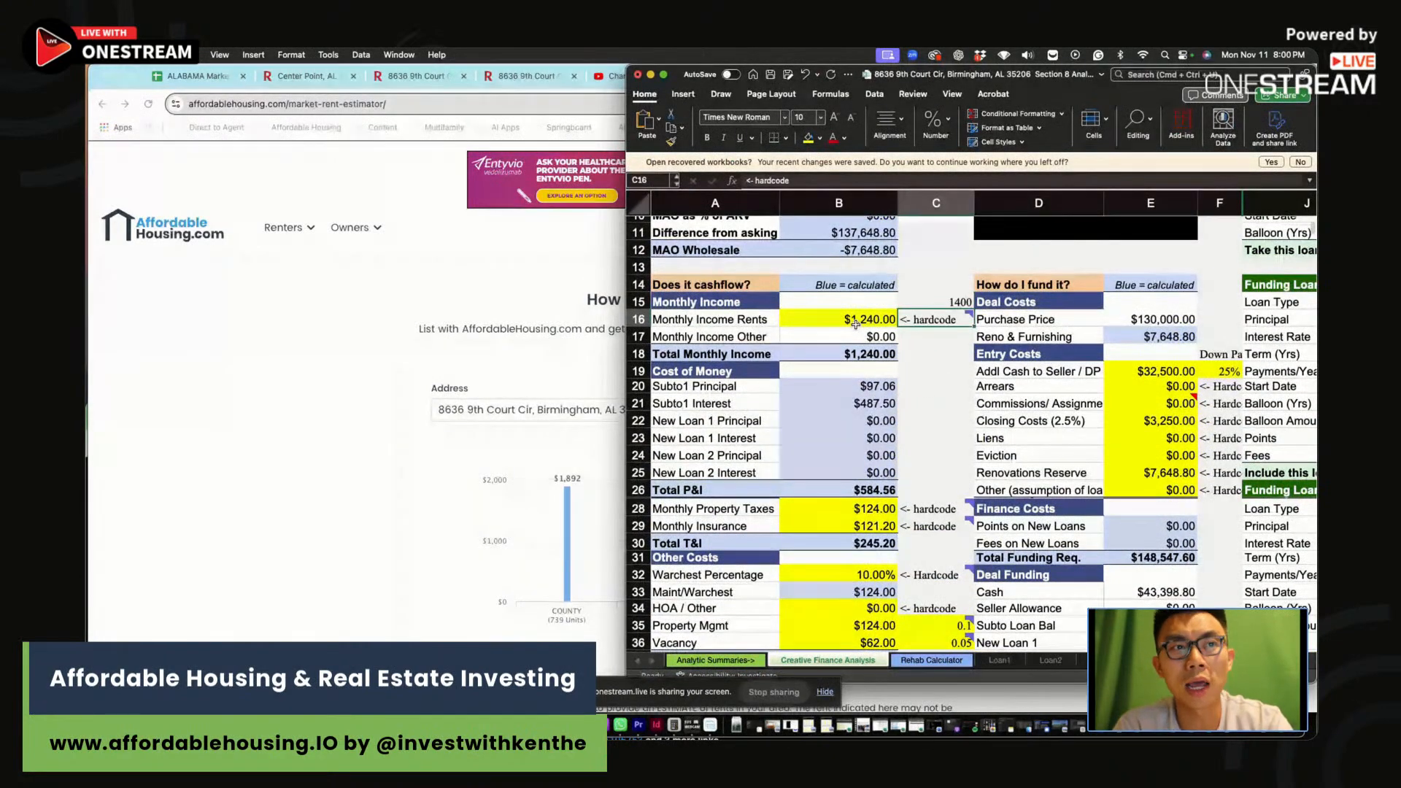
pyautogui.click(856, 324)
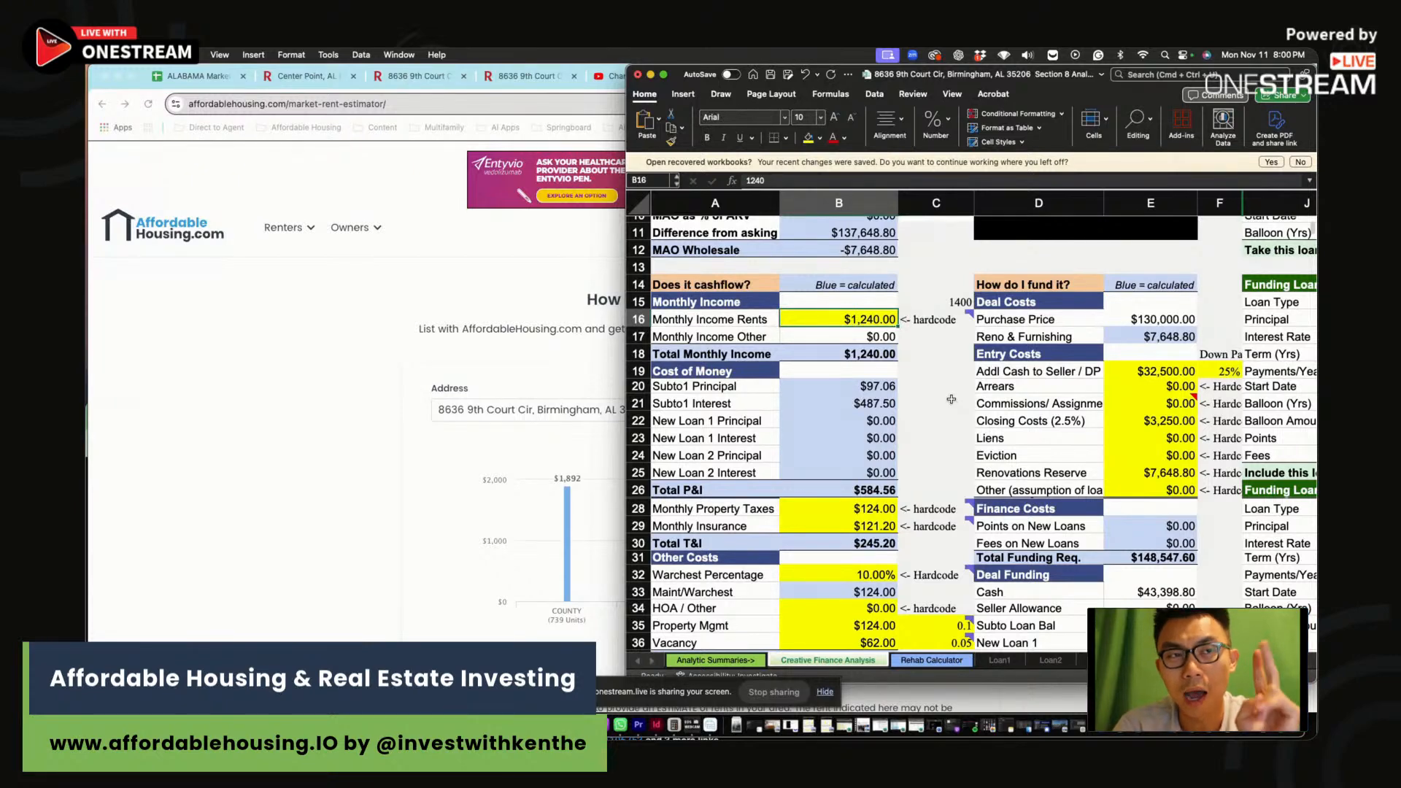
pyautogui.click(929, 333)
pyautogui.click(935, 293)
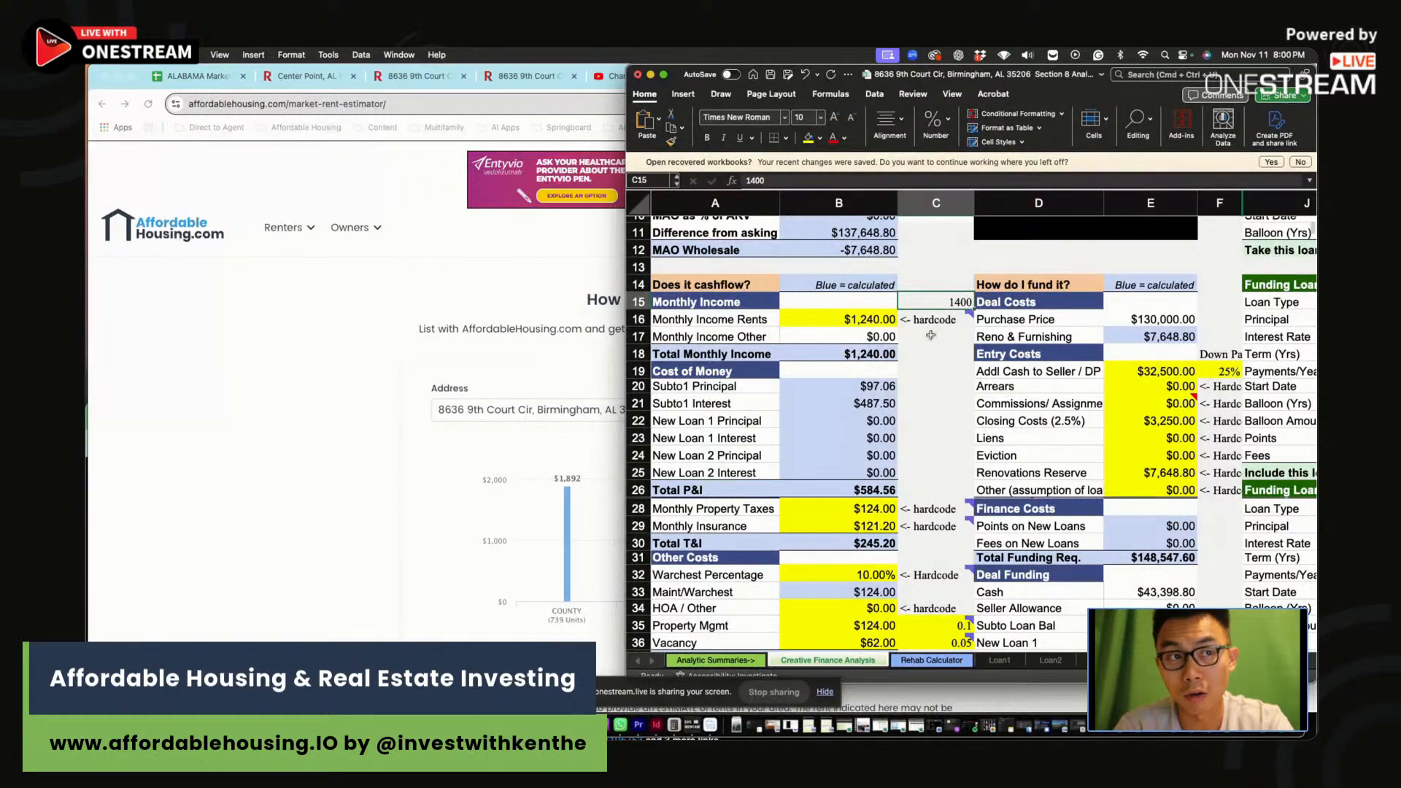
pyautogui.moveTo(931, 335); pyautogui.dragTo(930, 354)
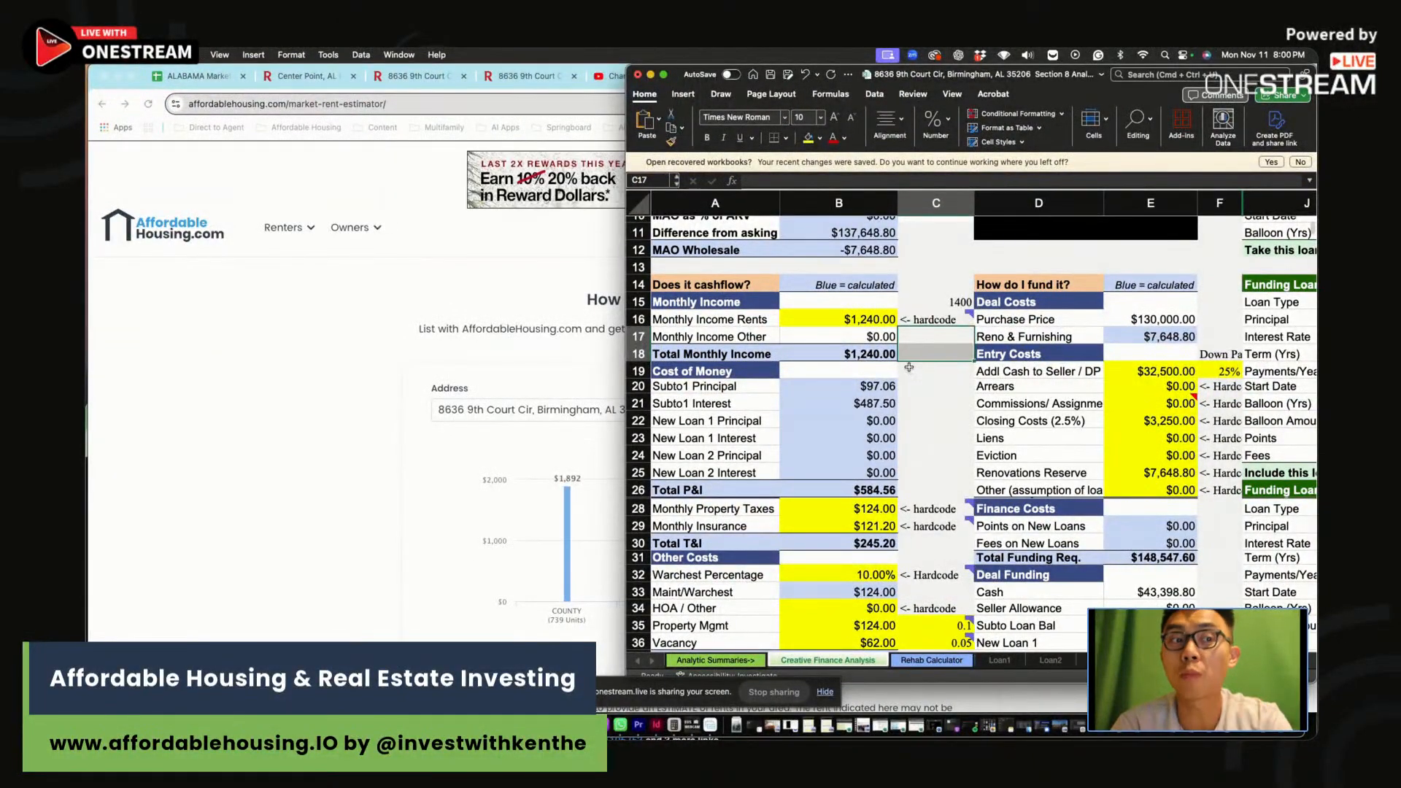
pyautogui.click(950, 421)
pyautogui.scroll(-3, 944, 421)
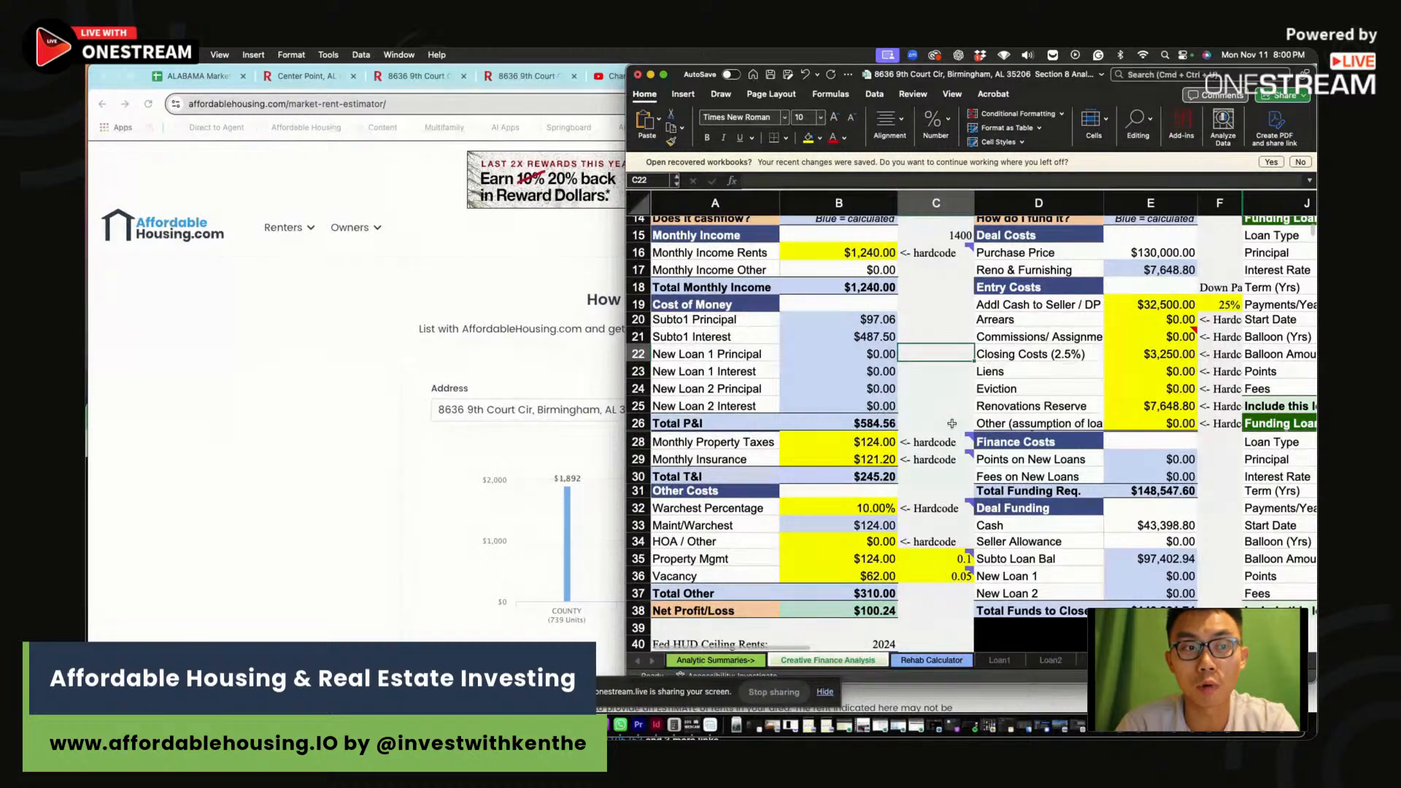
pyautogui.scroll(-10, 952, 423)
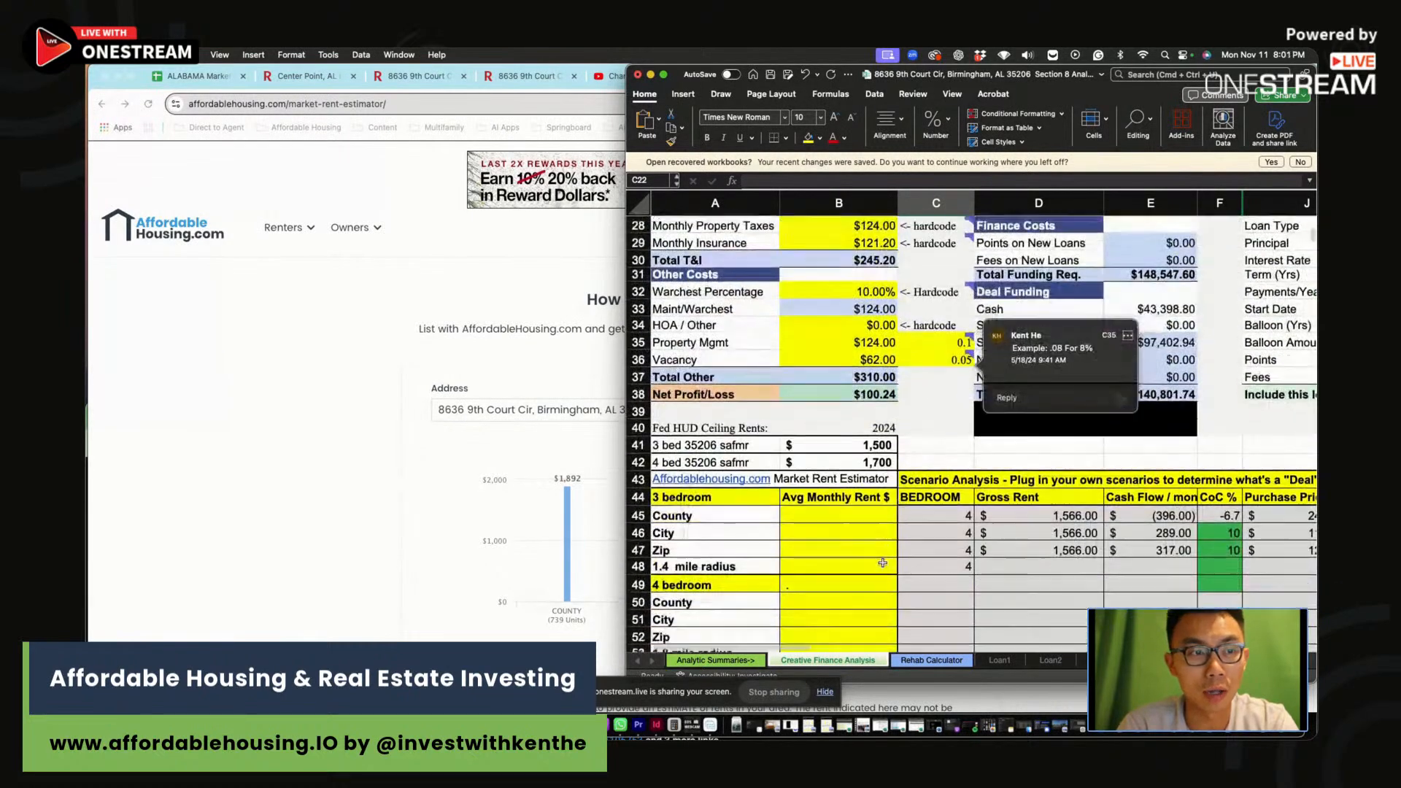
# Enter the 4-bed county $1,892, city $1,323 and zip $1,271 rents
pyautogui.scroll(-2, 882, 562)
pyautogui.click(845, 573)
pyautogui.write('1,8')
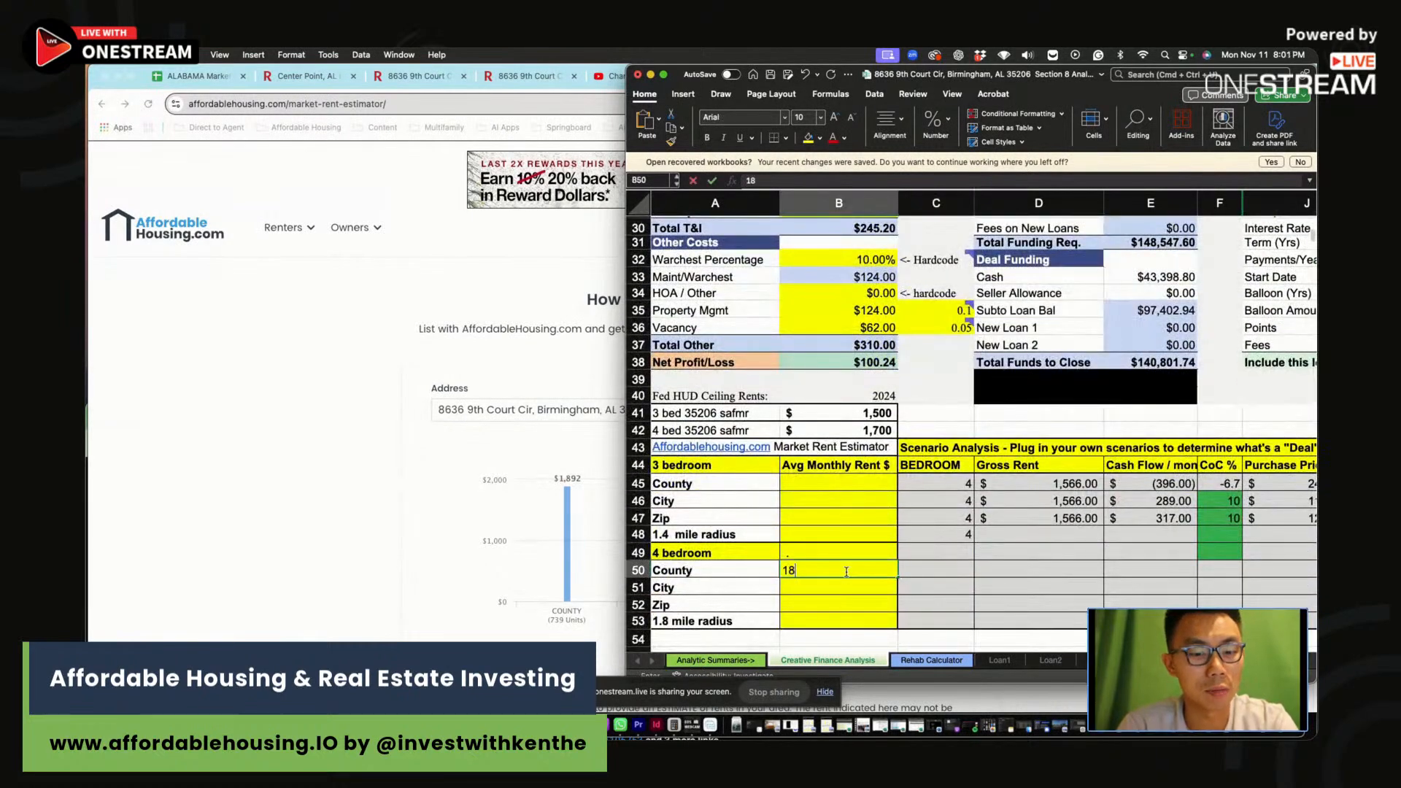
pyautogui.write('92')
pyautogui.press('Return')
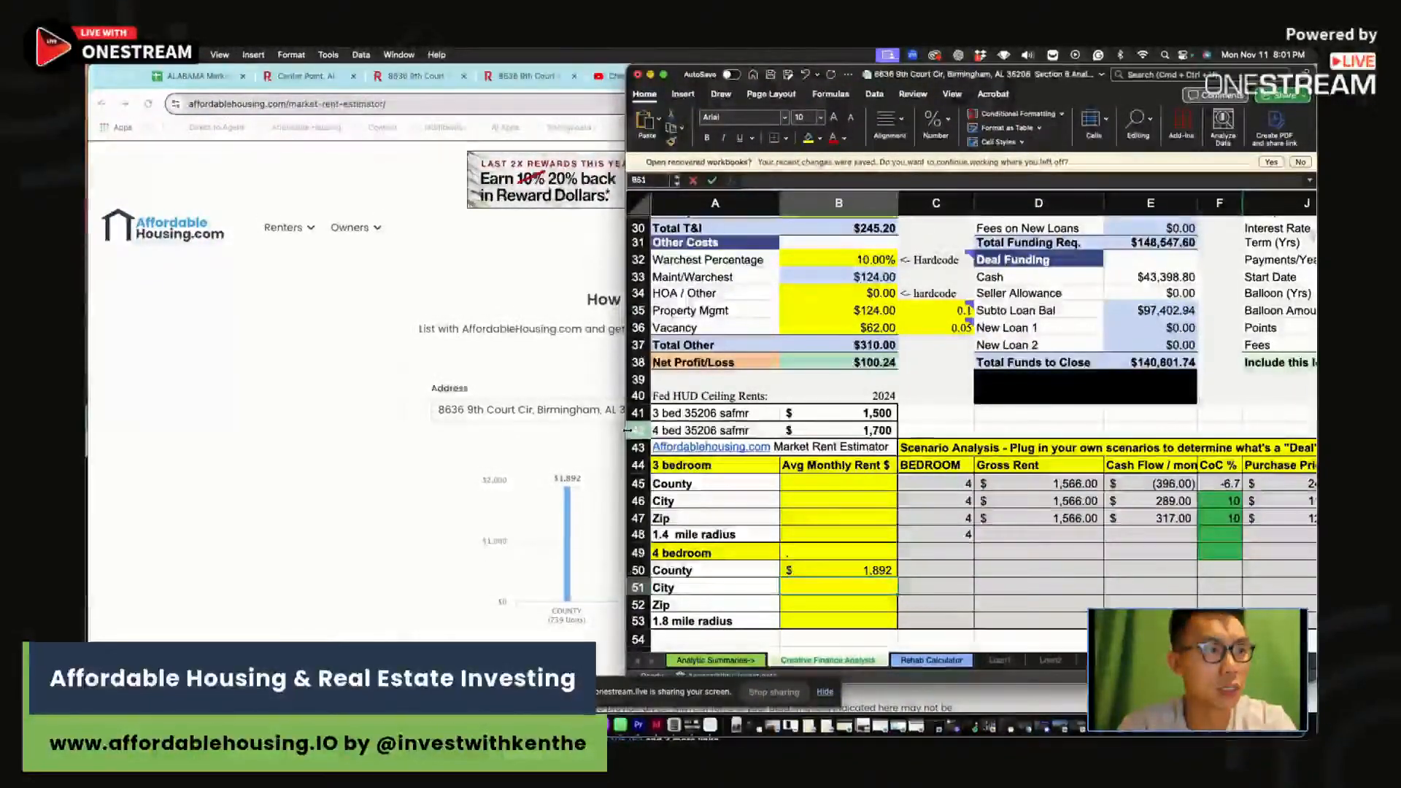
pyautogui.moveTo(626, 431); pyautogui.dragTo(791, 431)
pyautogui.write('1323')
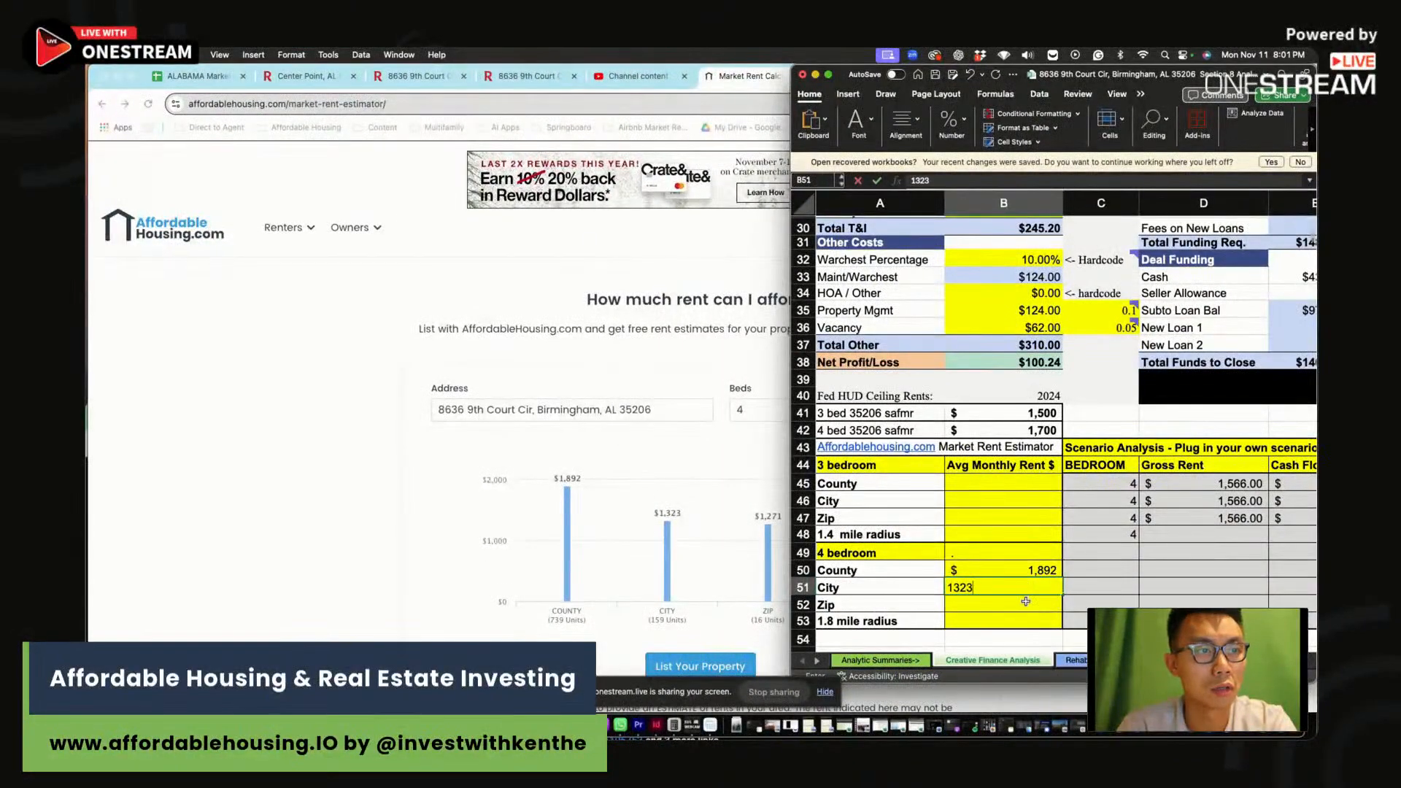
pyautogui.press('Return')
pyautogui.write('1271')
pyautogui.press('Return')
# Enter the $1,515 radius rent, correcting the first entry, and widen the workbook window
pyautogui.click(778, 565)
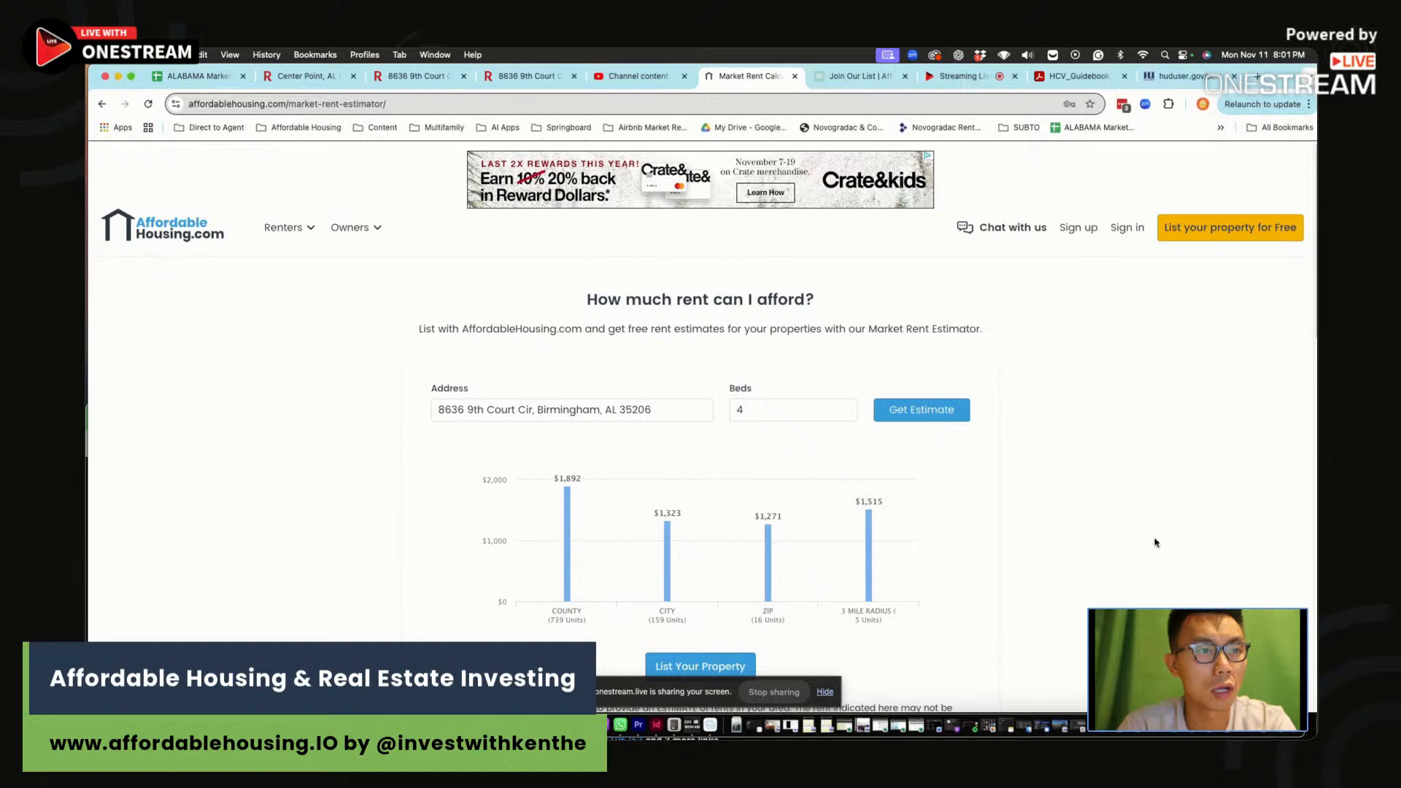
pyautogui.press('super+Tab')
pyautogui.write('151')
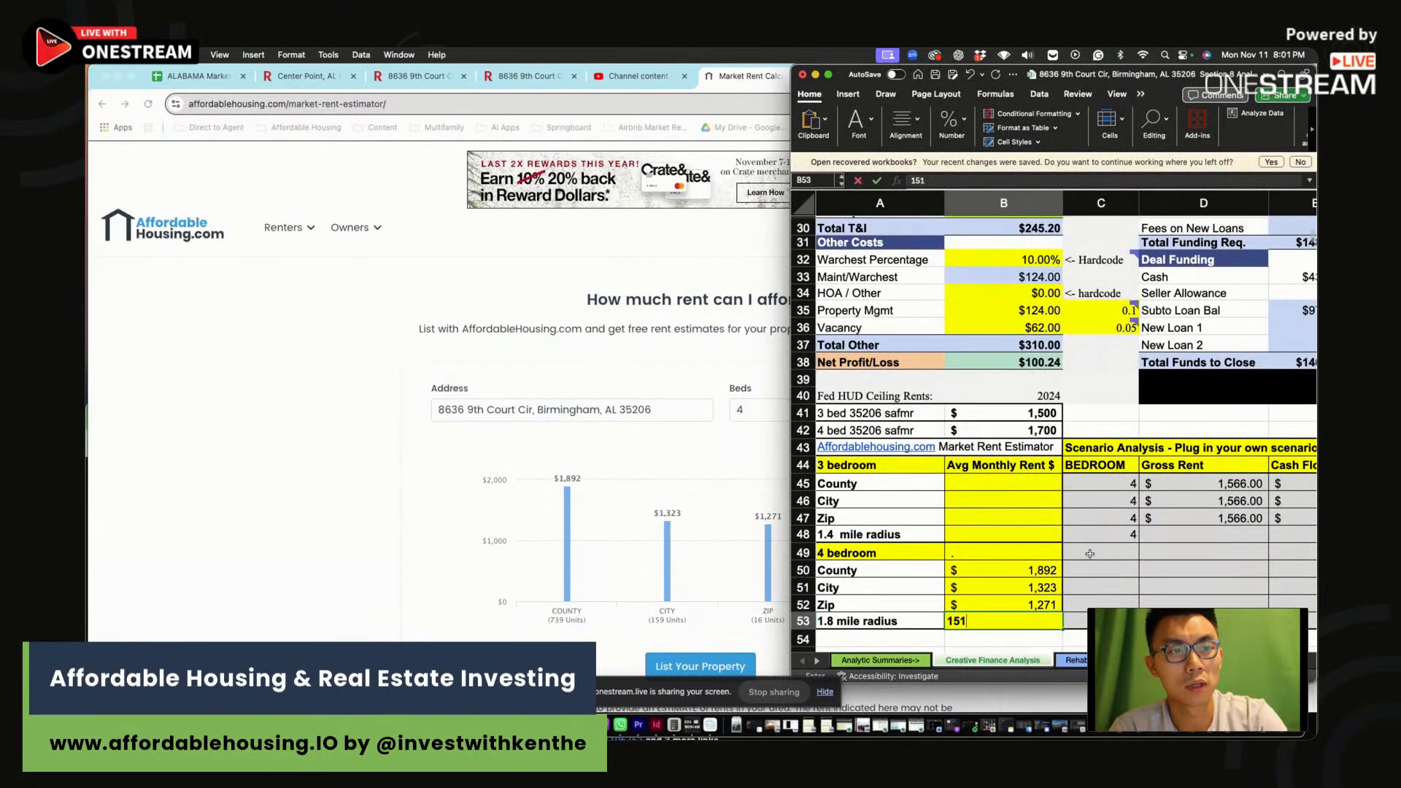
pyautogui.press('Return')
pyautogui.press('Up')
pyautogui.write('1515')
pyautogui.press('Return')
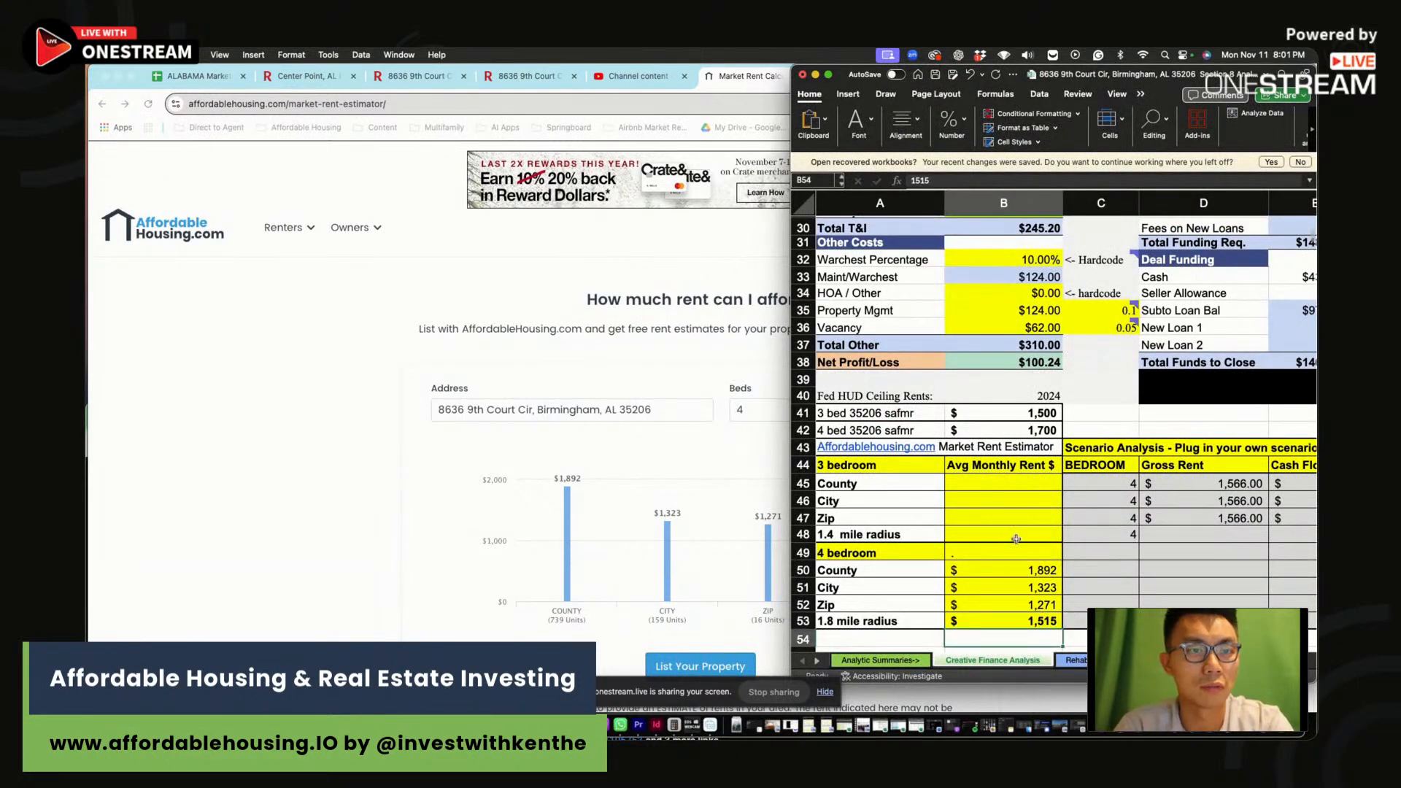
pyautogui.moveTo(791, 72); pyautogui.dragTo(530, 71)
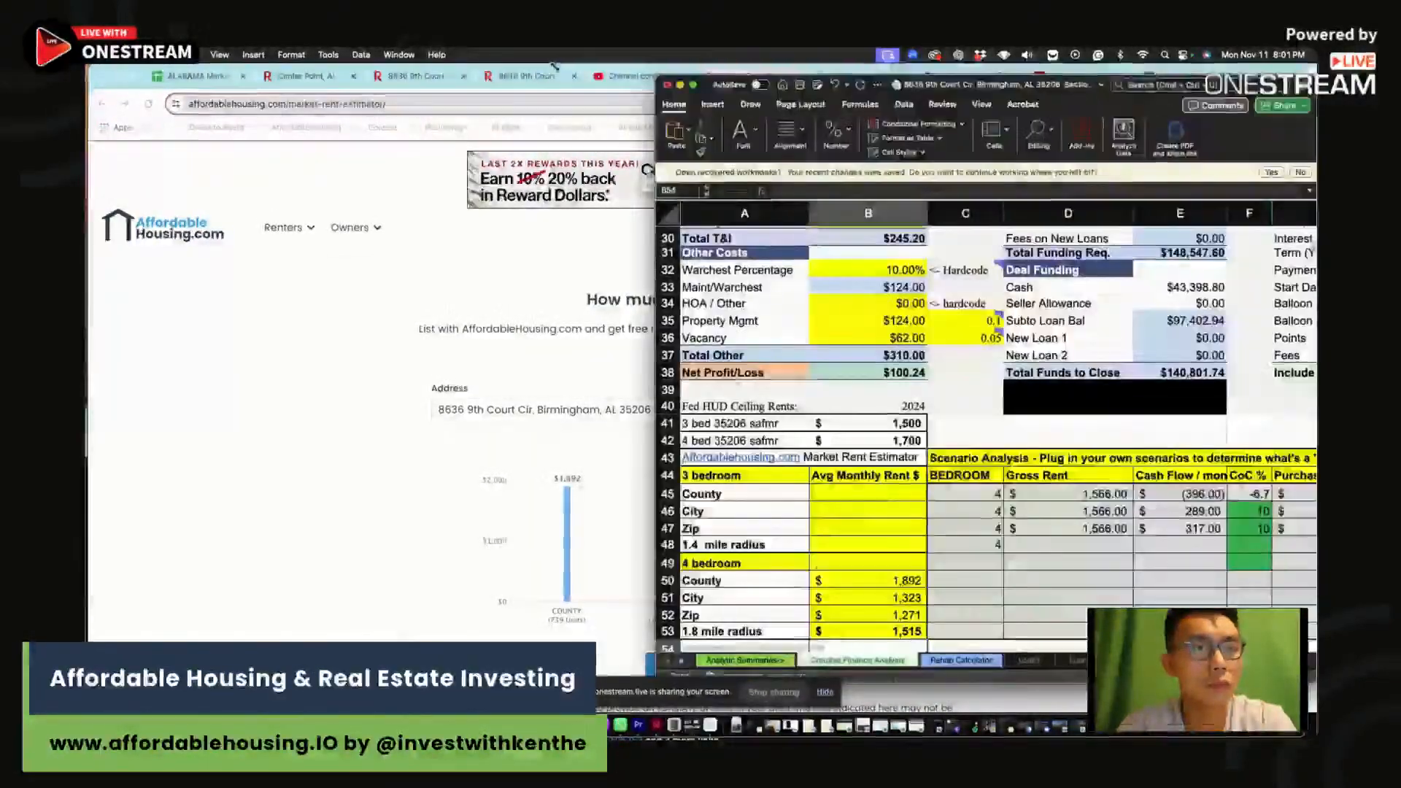
pyautogui.moveTo(899, 483); pyautogui.dragTo(1250, 549)
pyautogui.click(1247, 534)
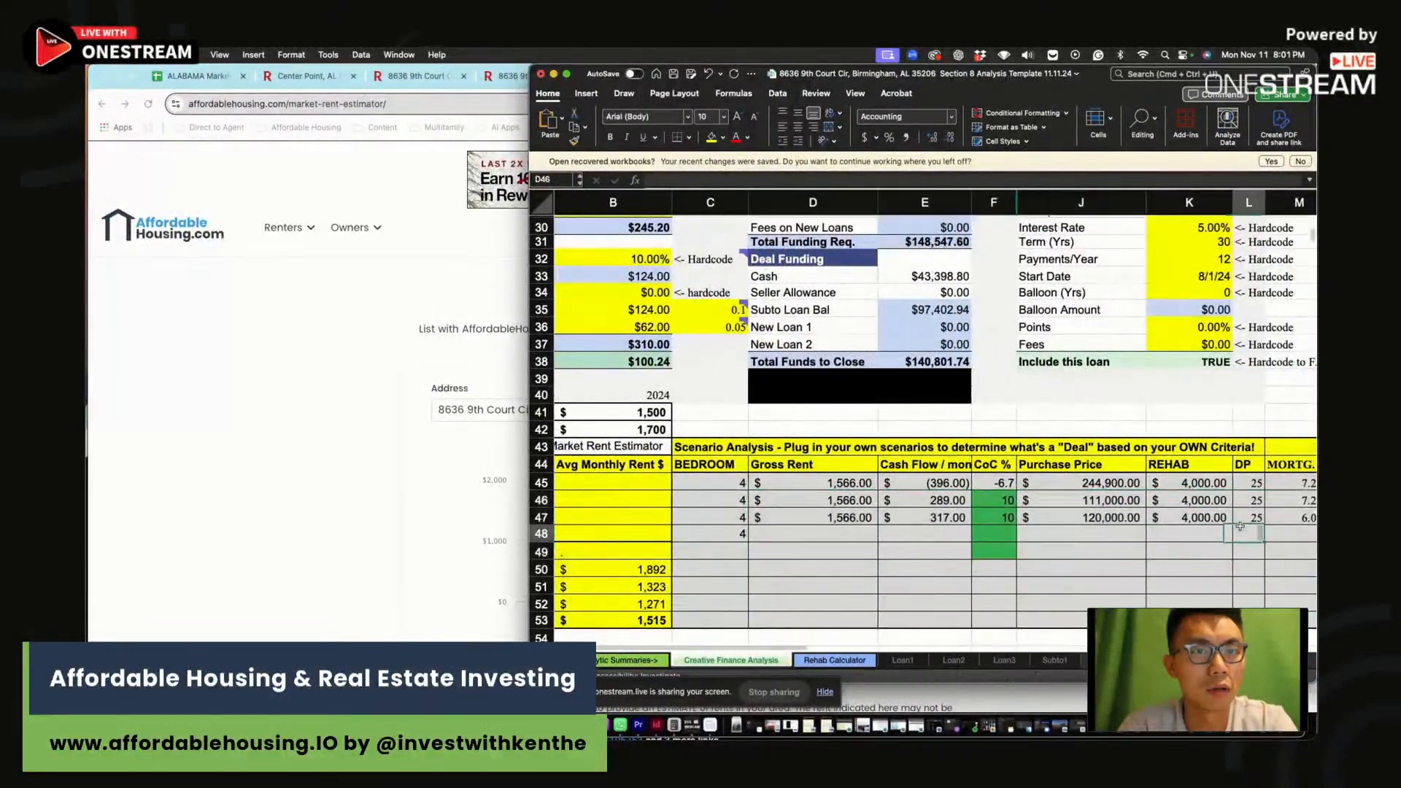
pyautogui.moveTo(830, 485); pyautogui.dragTo(689, 535)
pyautogui.press('Delete')
pyautogui.hscroll(-15, 700, 531)
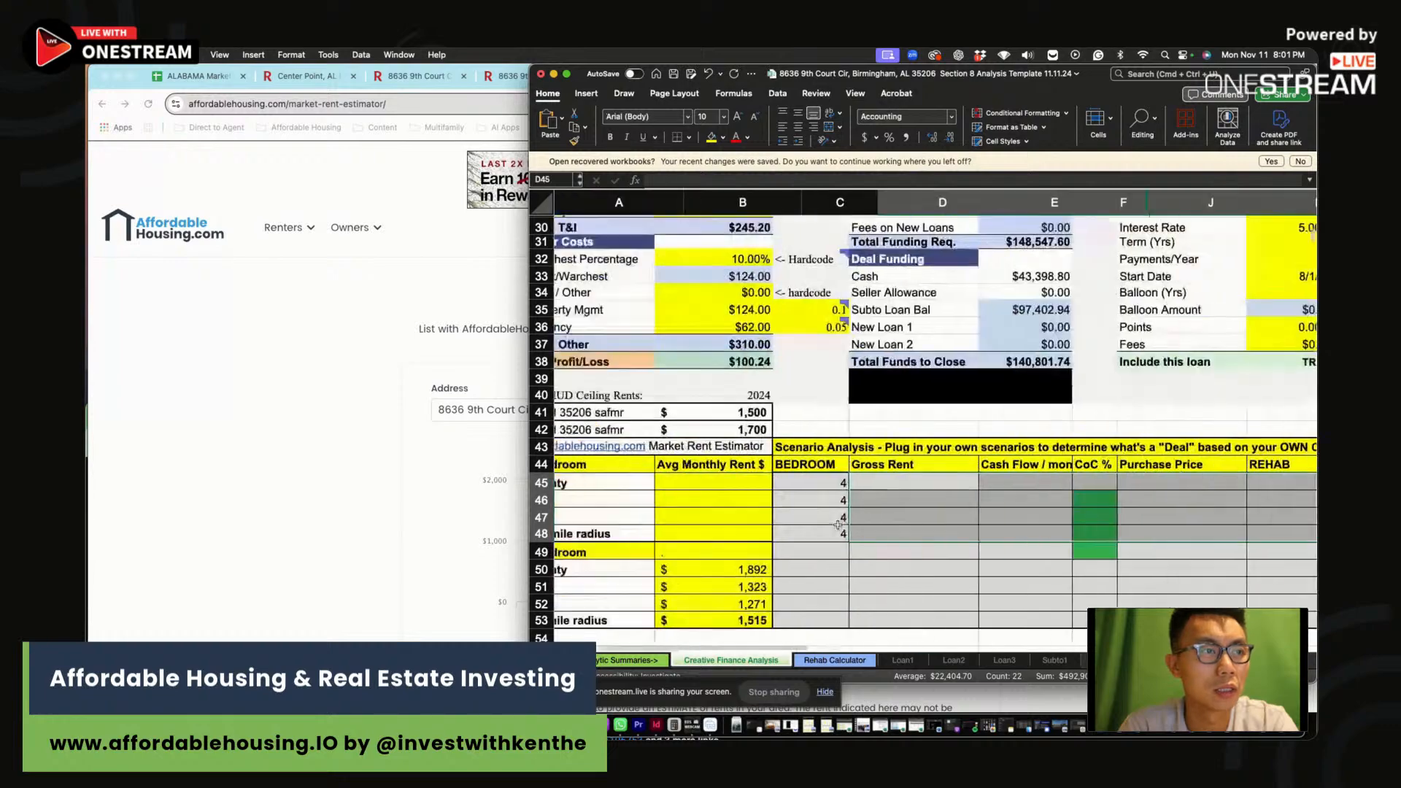
pyautogui.scroll(10, 975, 478)
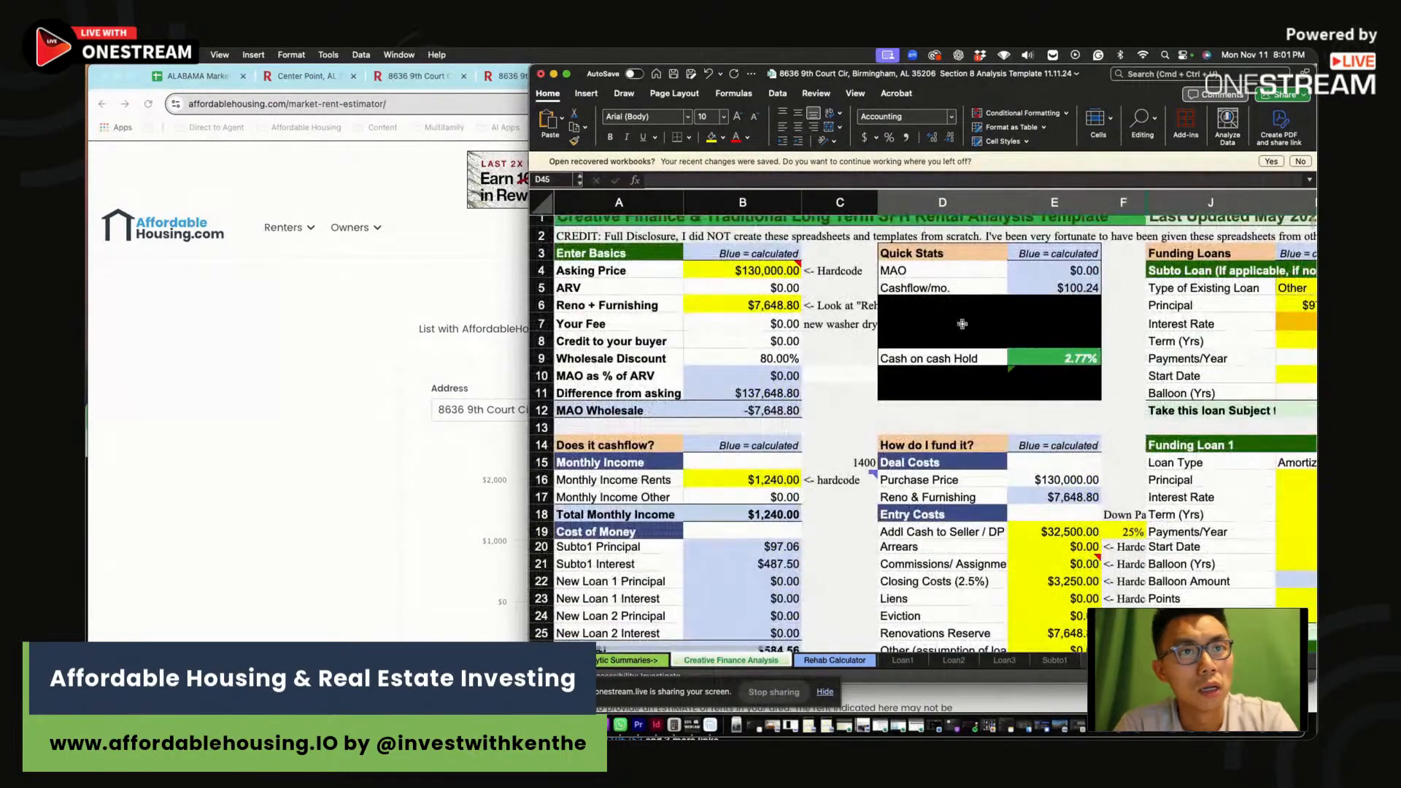
pyautogui.moveTo(518, 68); pyautogui.dragTo(338, 67)
pyautogui.click(941, 531)
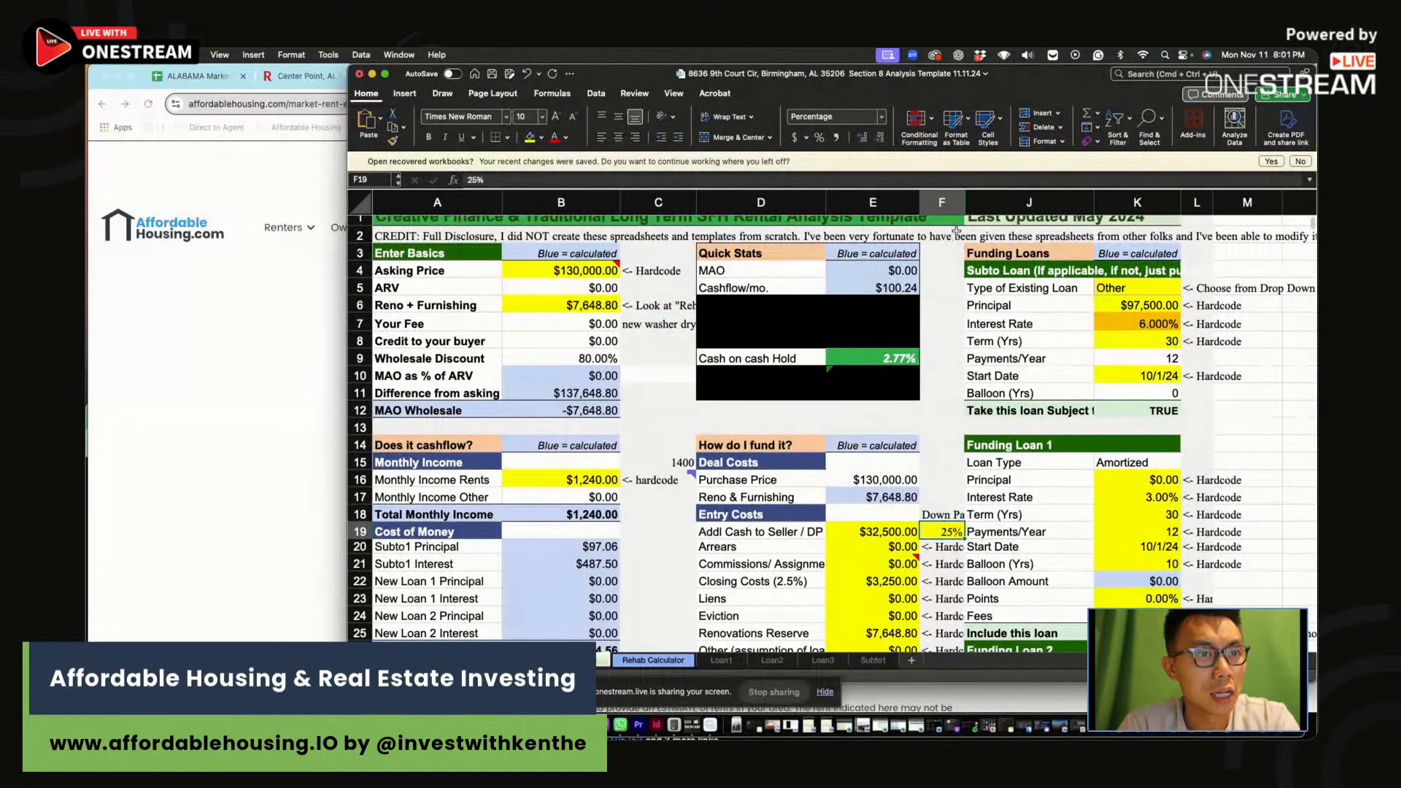
pyautogui.moveTo(934, 521); pyautogui.dragTo(934, 515)
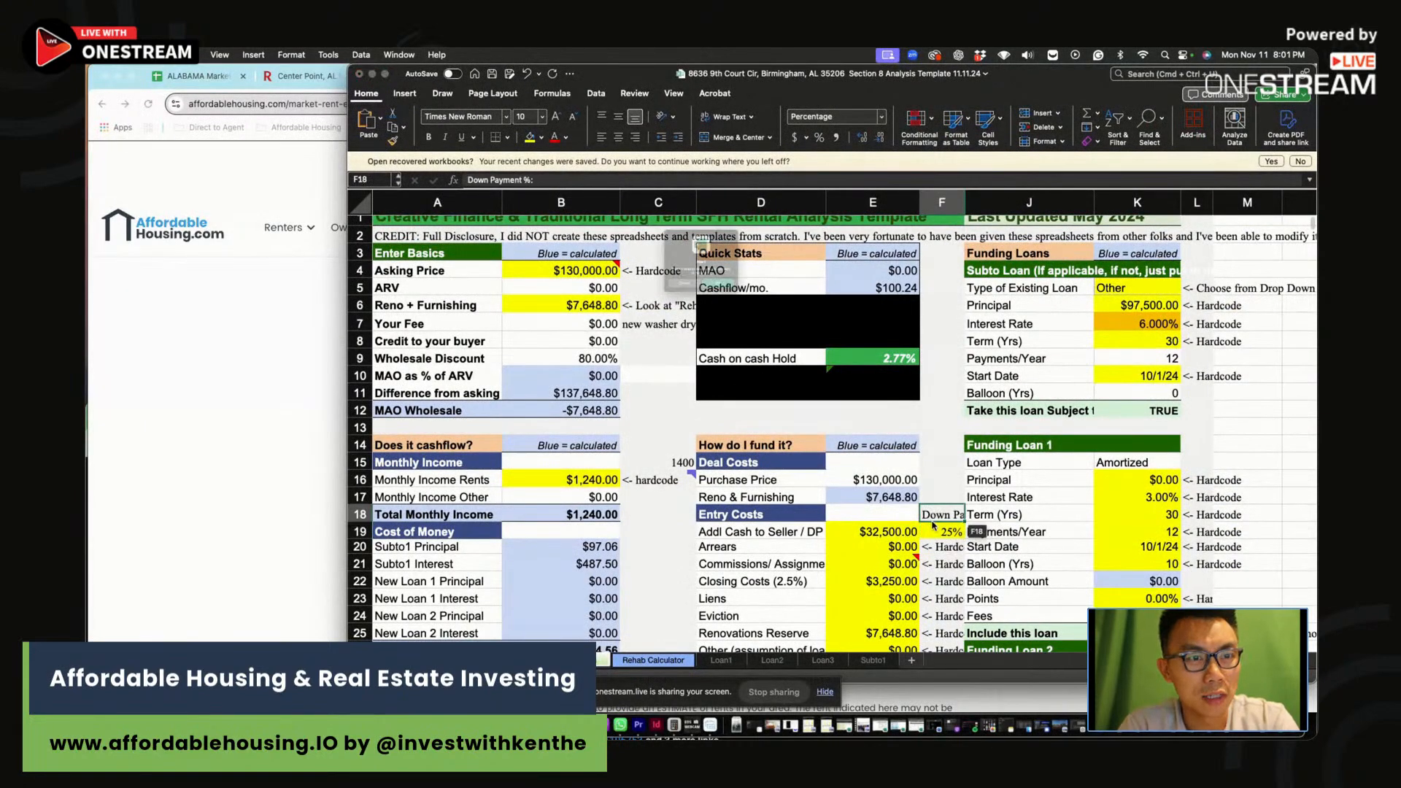
pyautogui.click(664, 314)
pyautogui.click(861, 535)
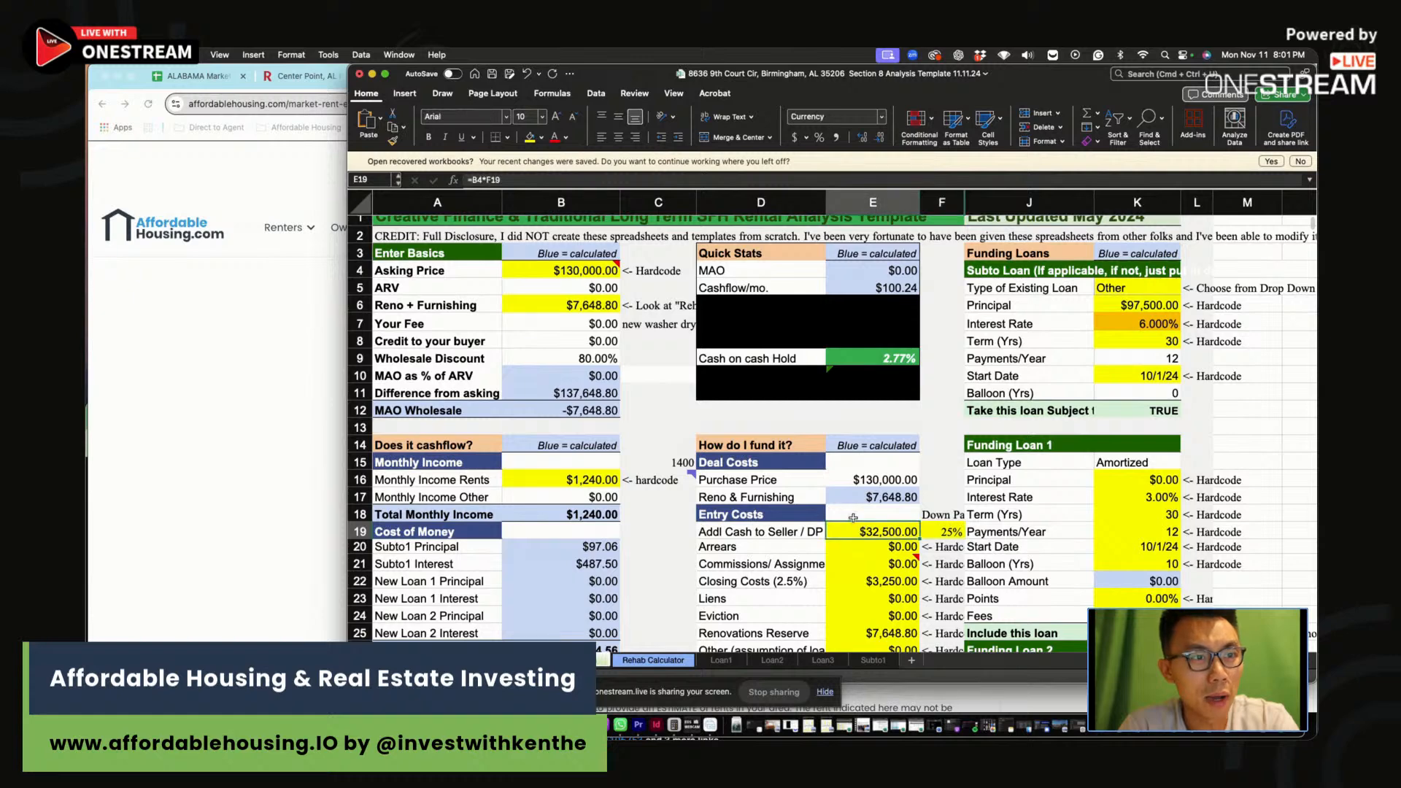
pyautogui.moveTo(584, 271)
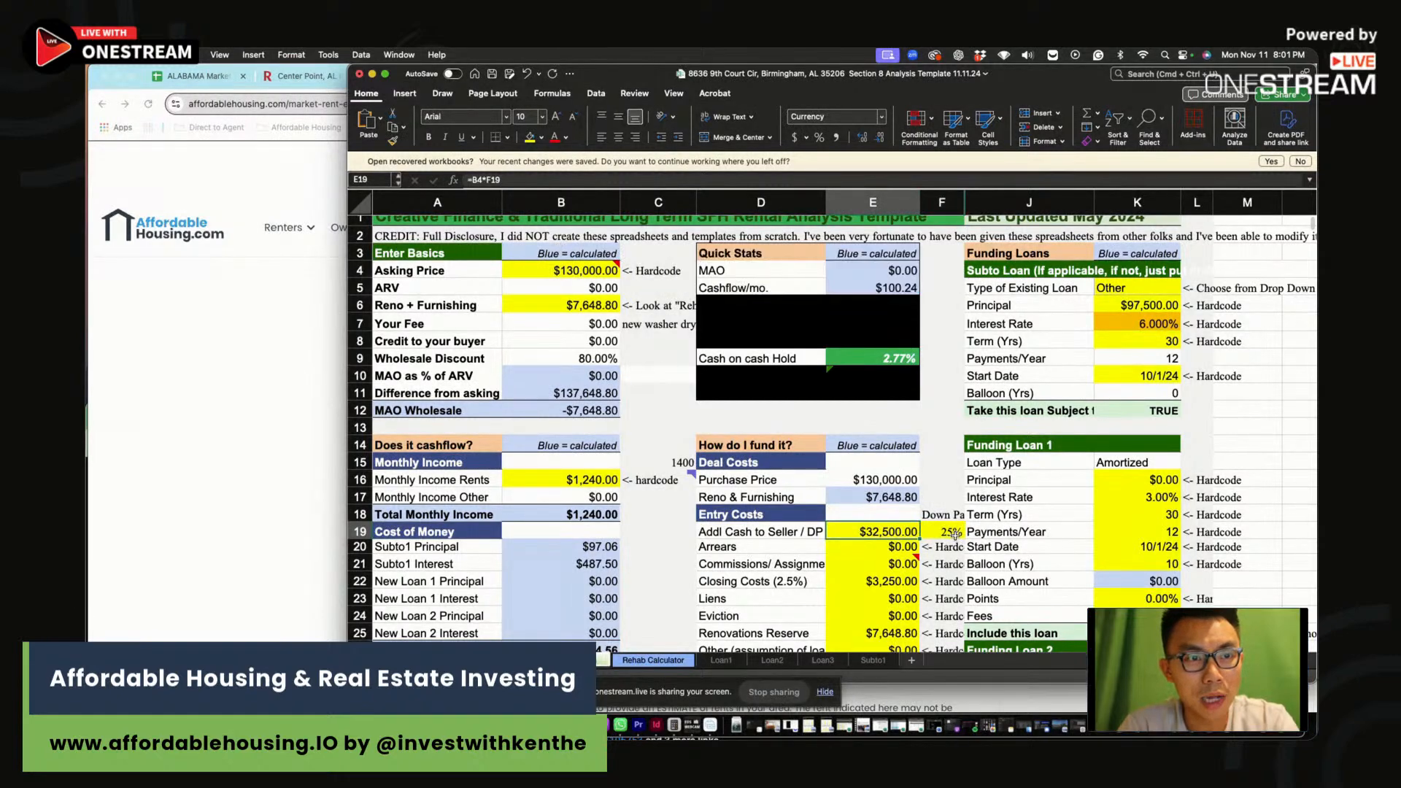
pyautogui.scroll(-3, 949, 533)
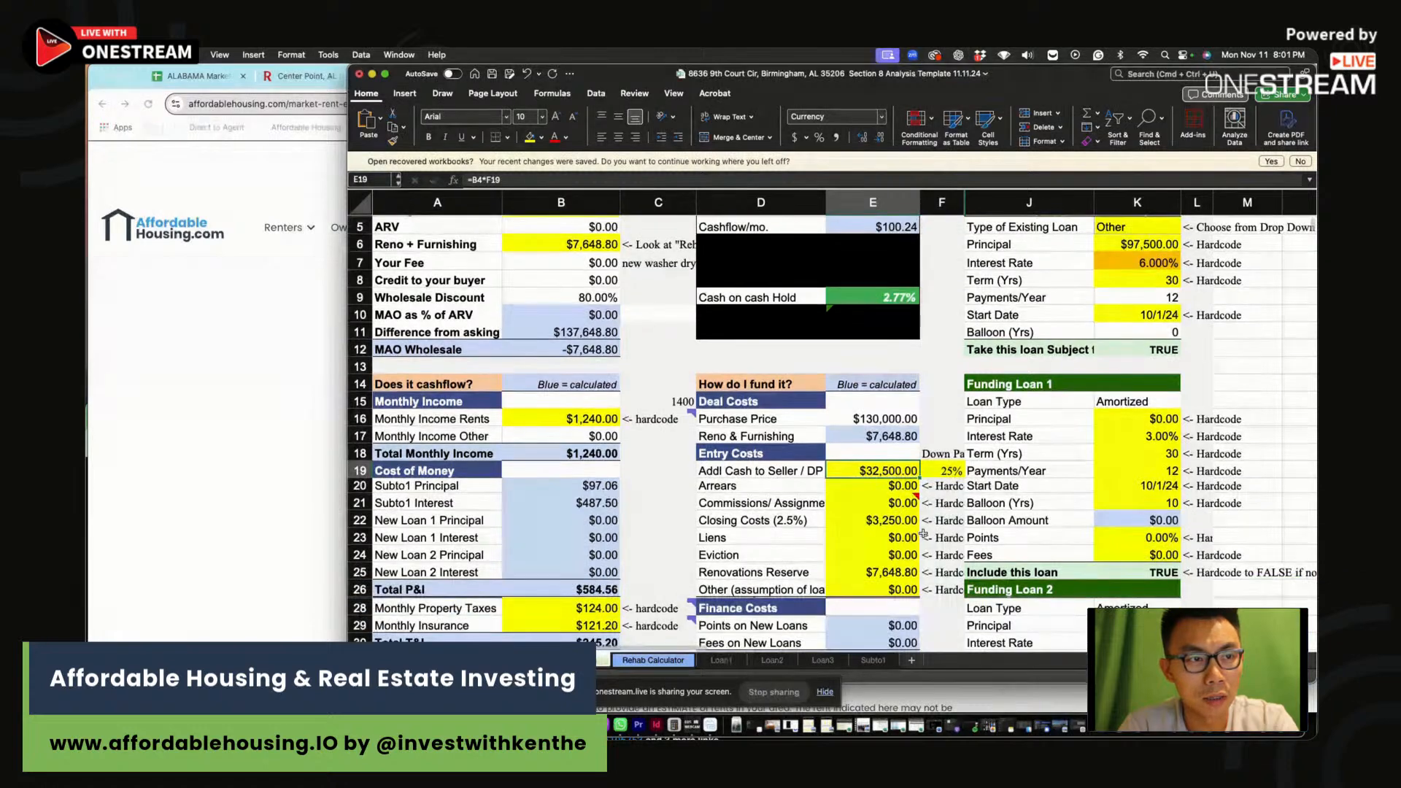
pyautogui.click(850, 519)
pyautogui.click(859, 575)
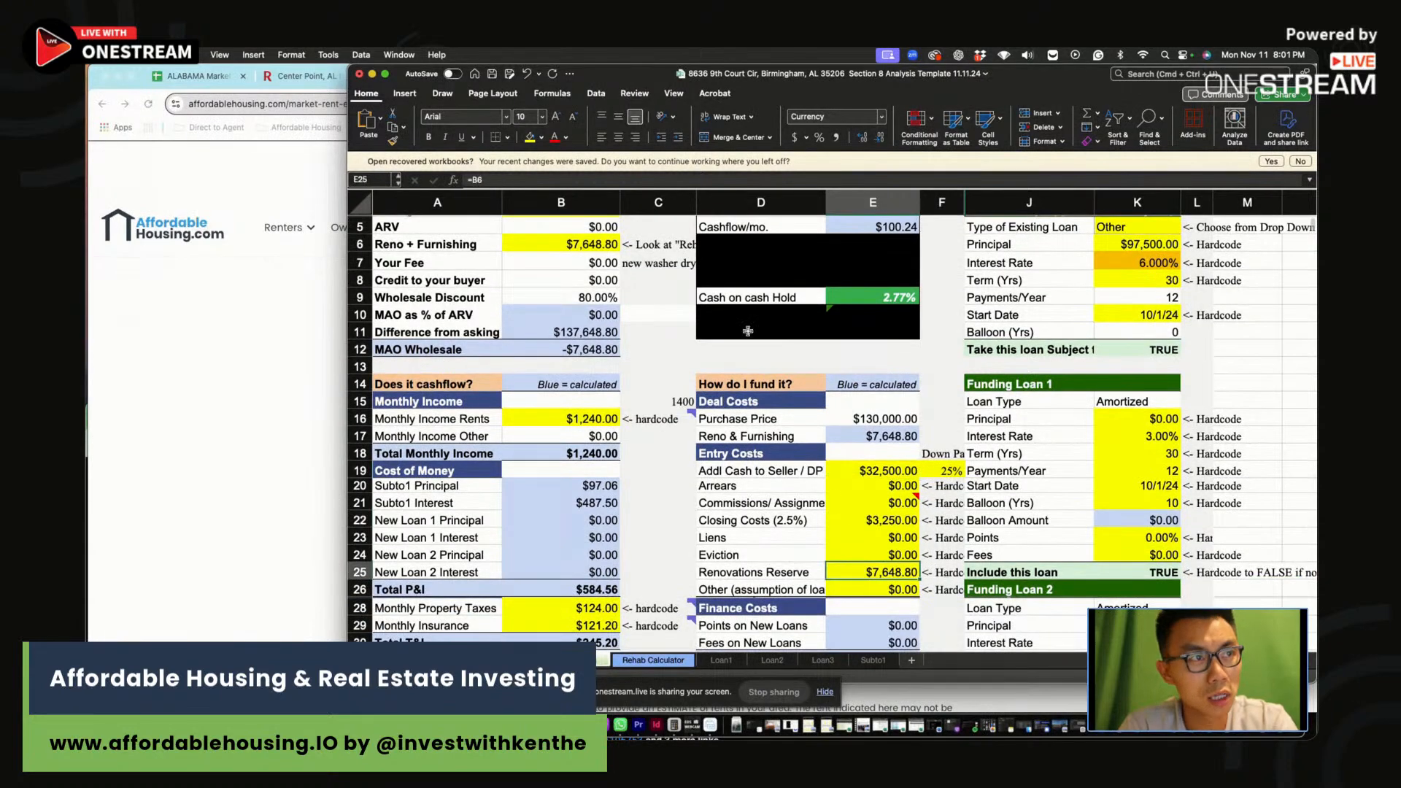
pyautogui.moveTo(869, 581); pyautogui.dragTo(868, 590)
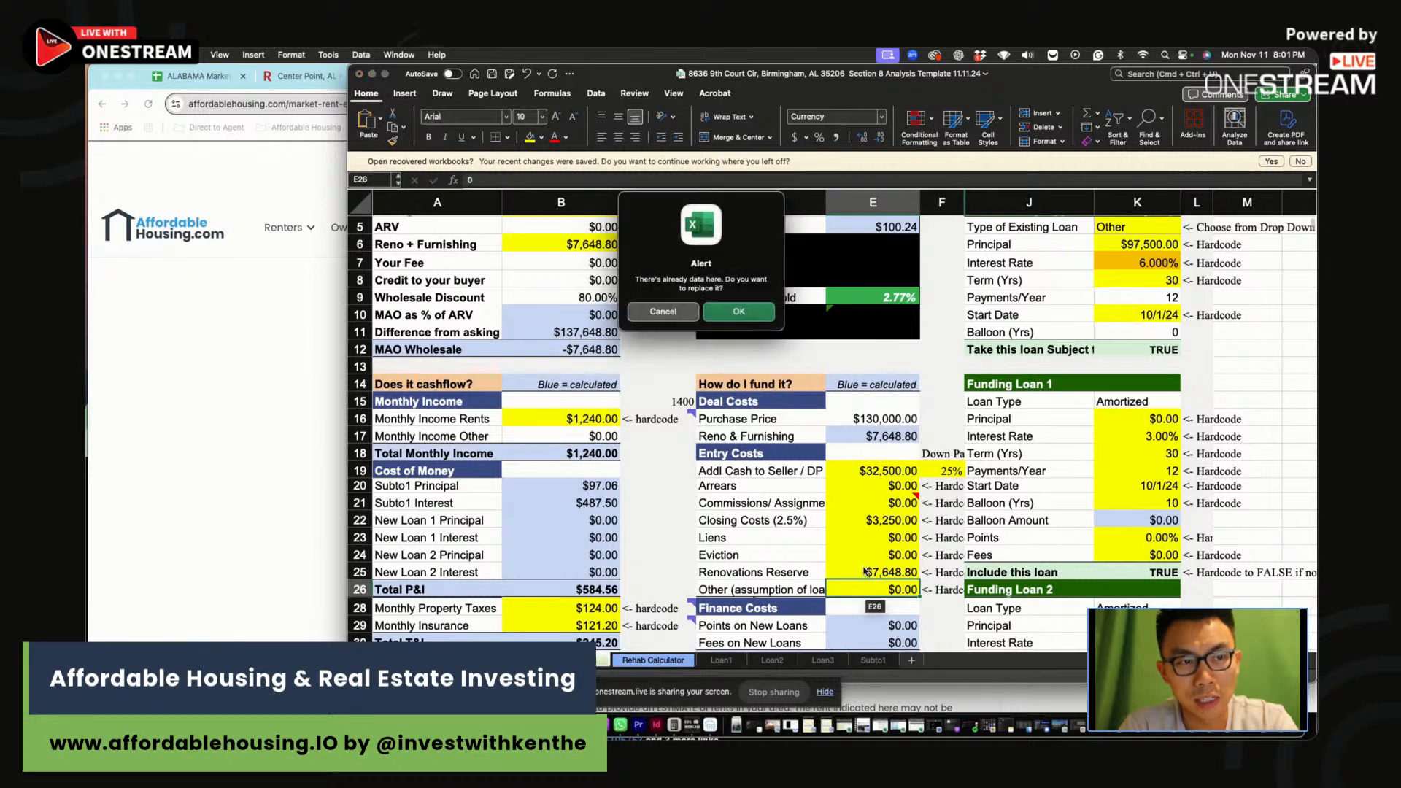
pyautogui.click(650, 310)
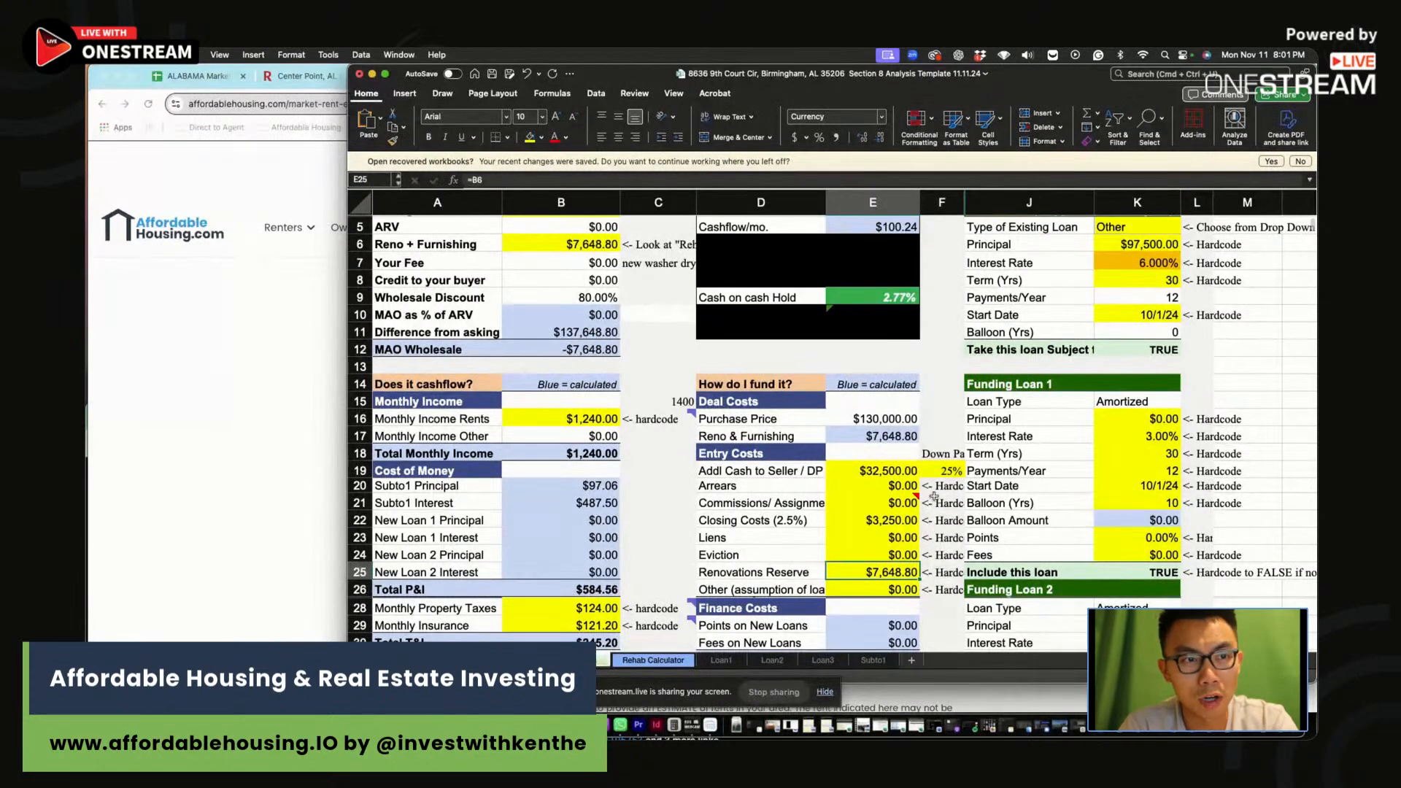
pyautogui.scroll(3, 934, 497)
pyautogui.click(1137, 301)
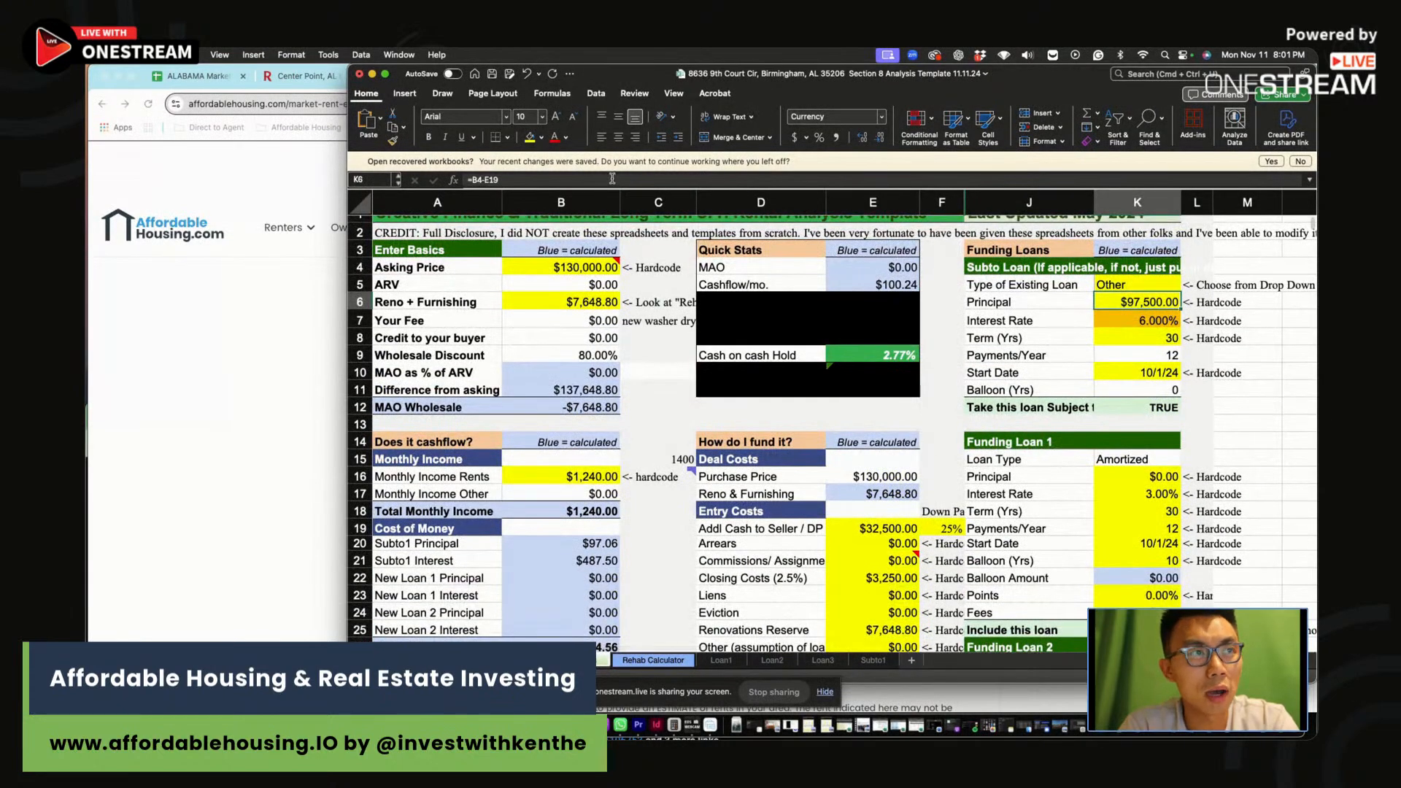
# Keep K6's =B4-E19 principal formula and set the K7 loan interest rate to 7.25%
pyautogui.click(560, 179)
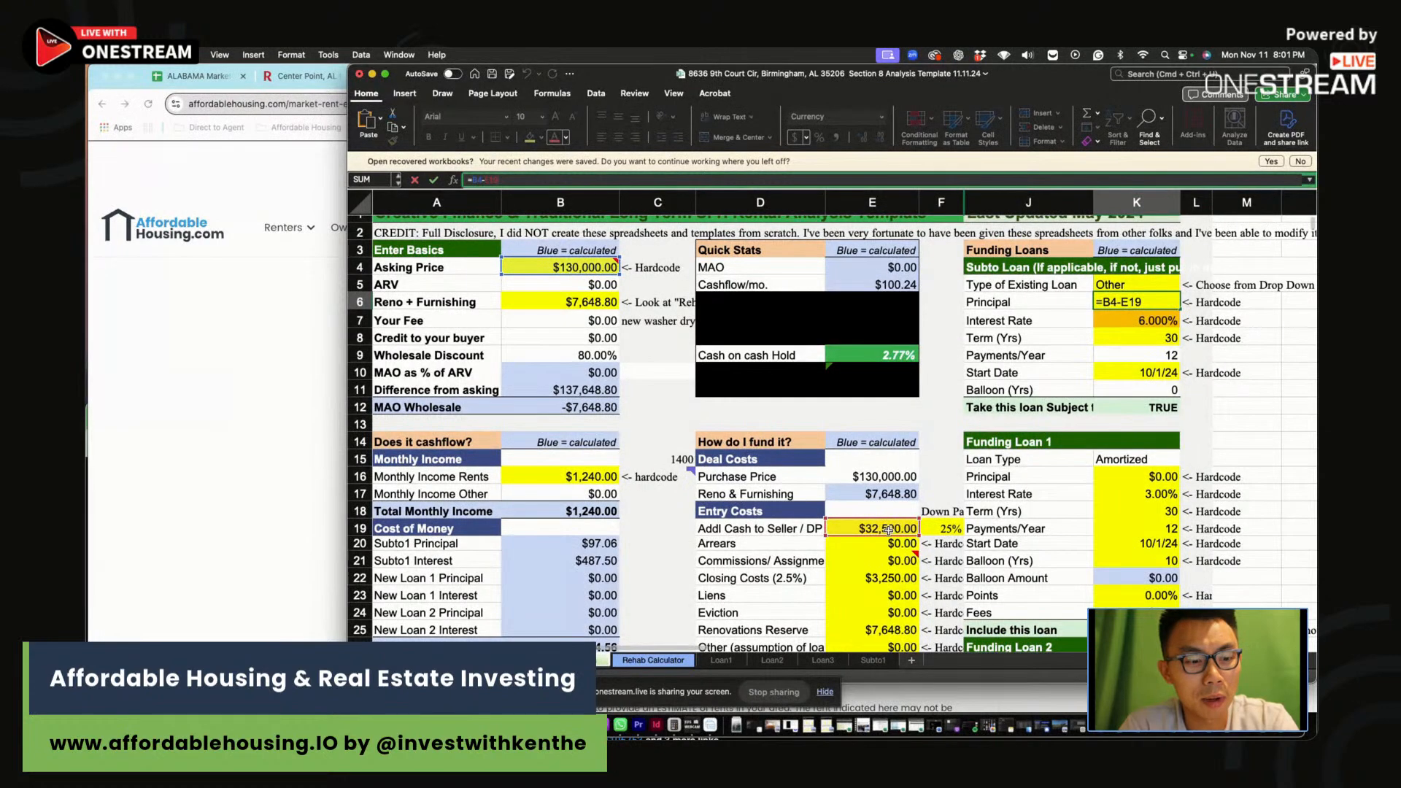
pyautogui.press('Return')
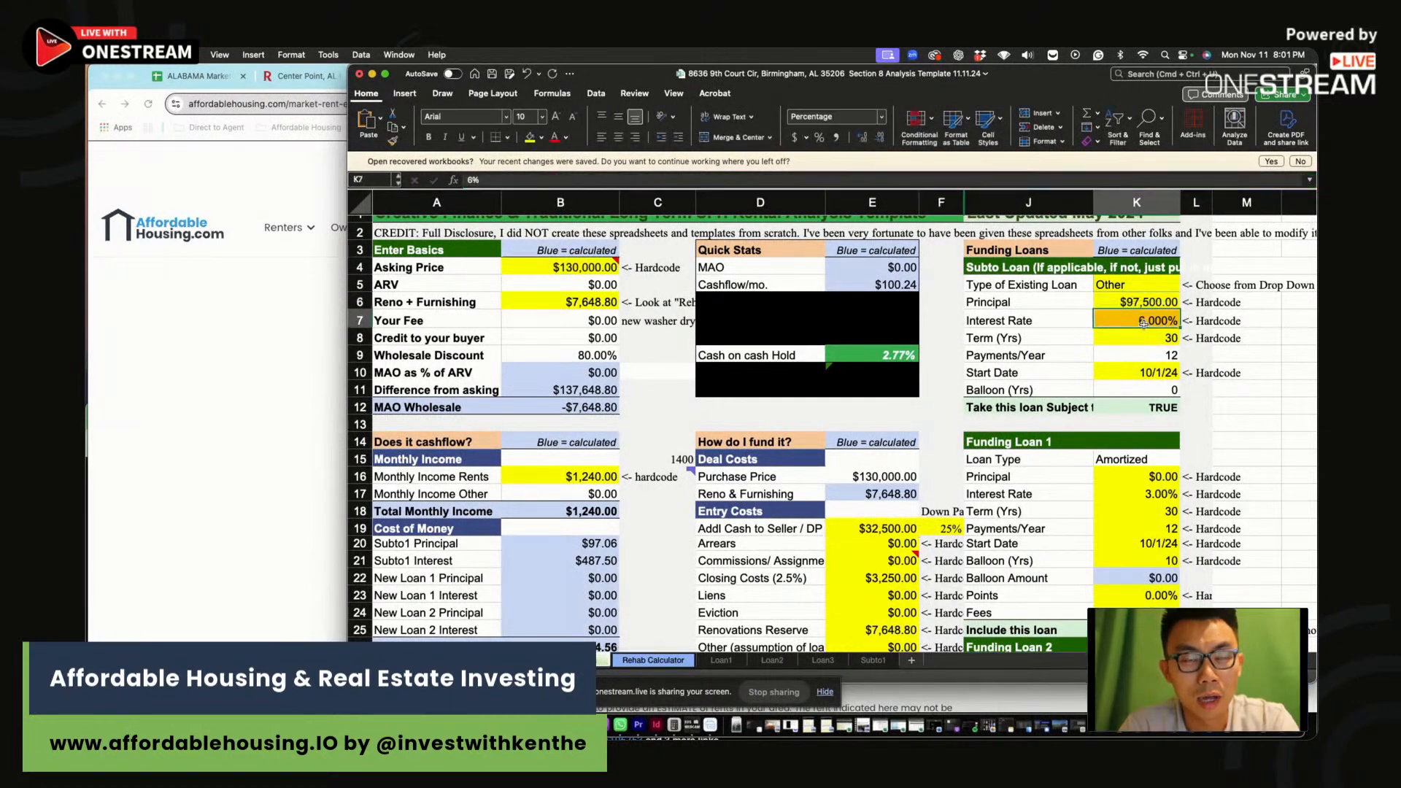
pyautogui.write('7.')
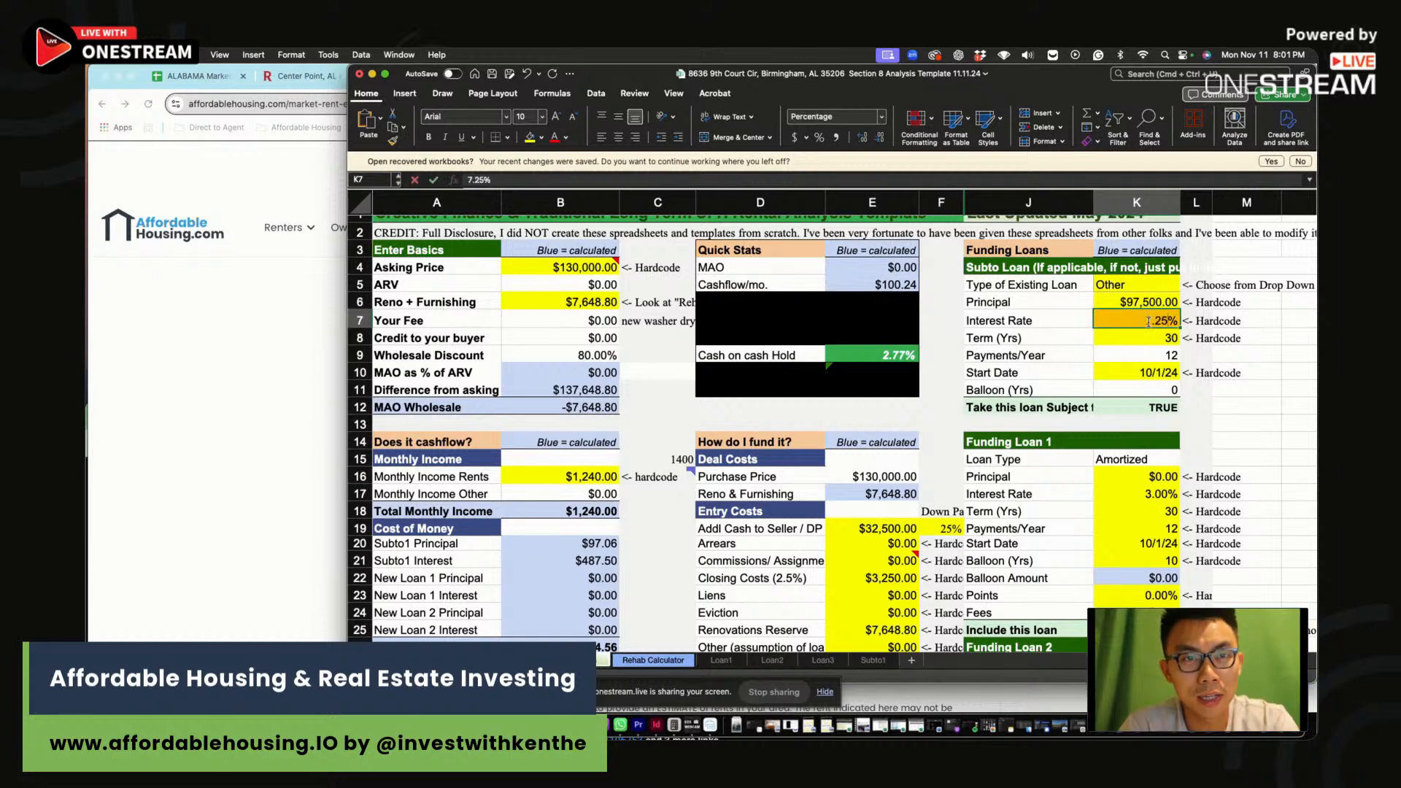
pyautogui.write('25')
pyautogui.press('Return')
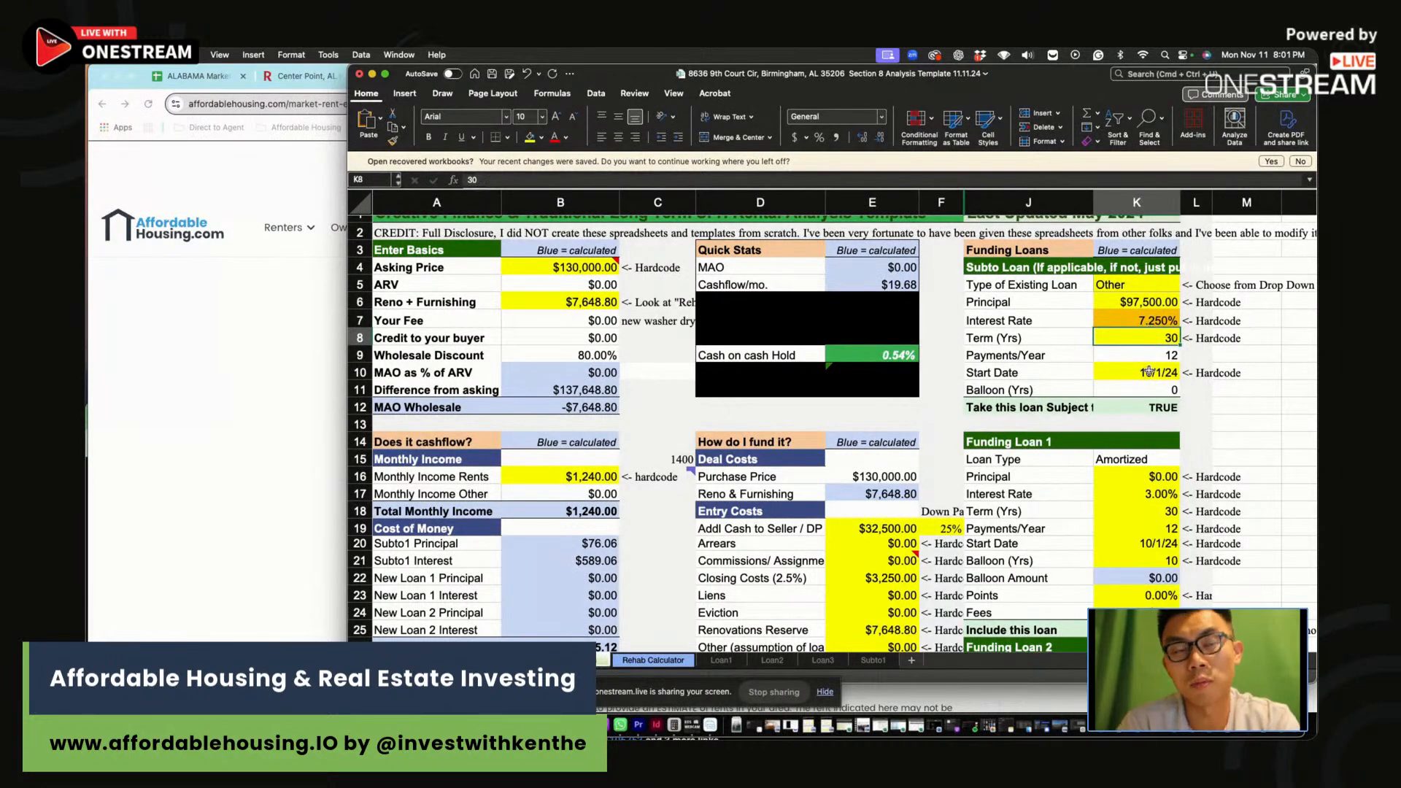
pyautogui.click(924, 414)
pyautogui.scroll(-3, 924, 414)
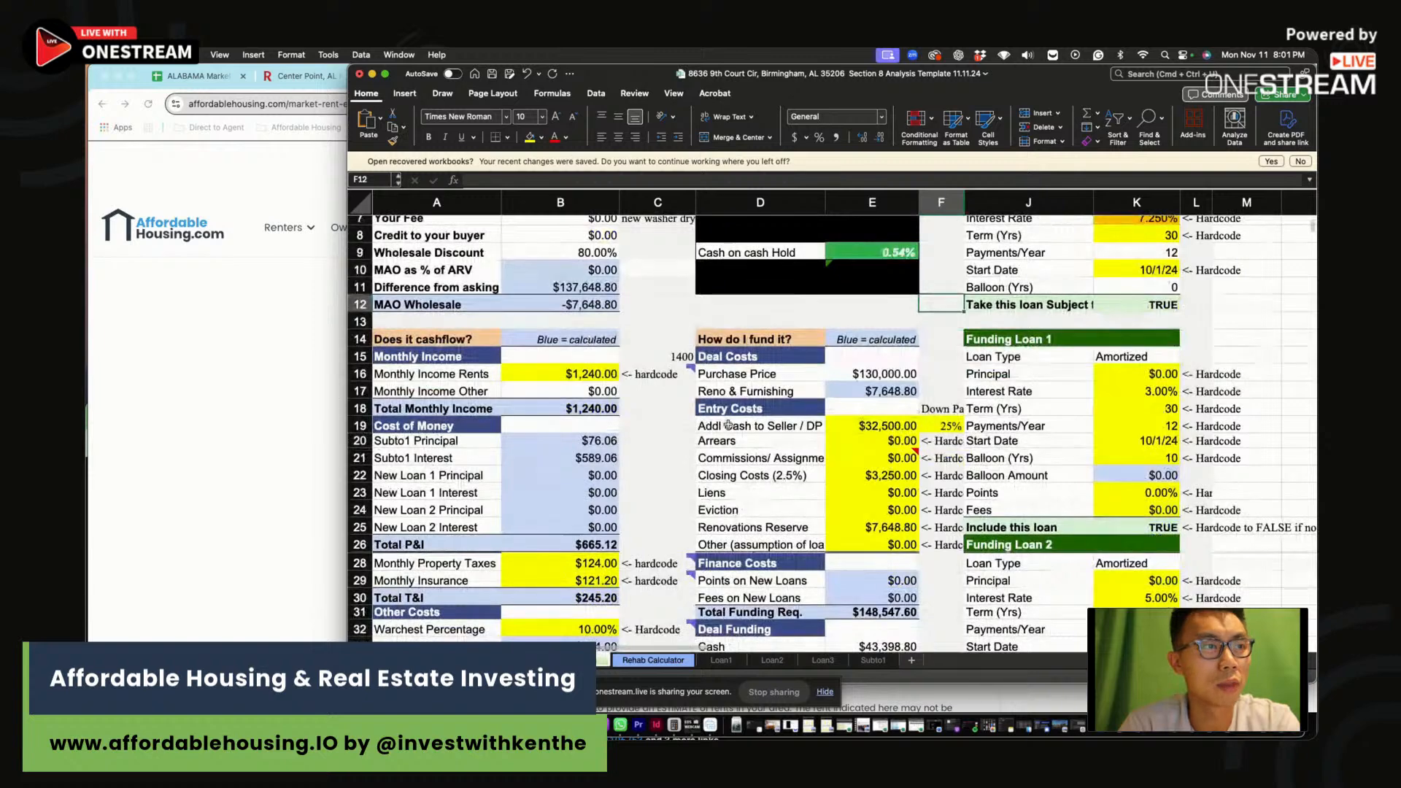
# Enter the County scenario row's $1,240 gross rent and $20 cash flow
pyautogui.click(537, 375)
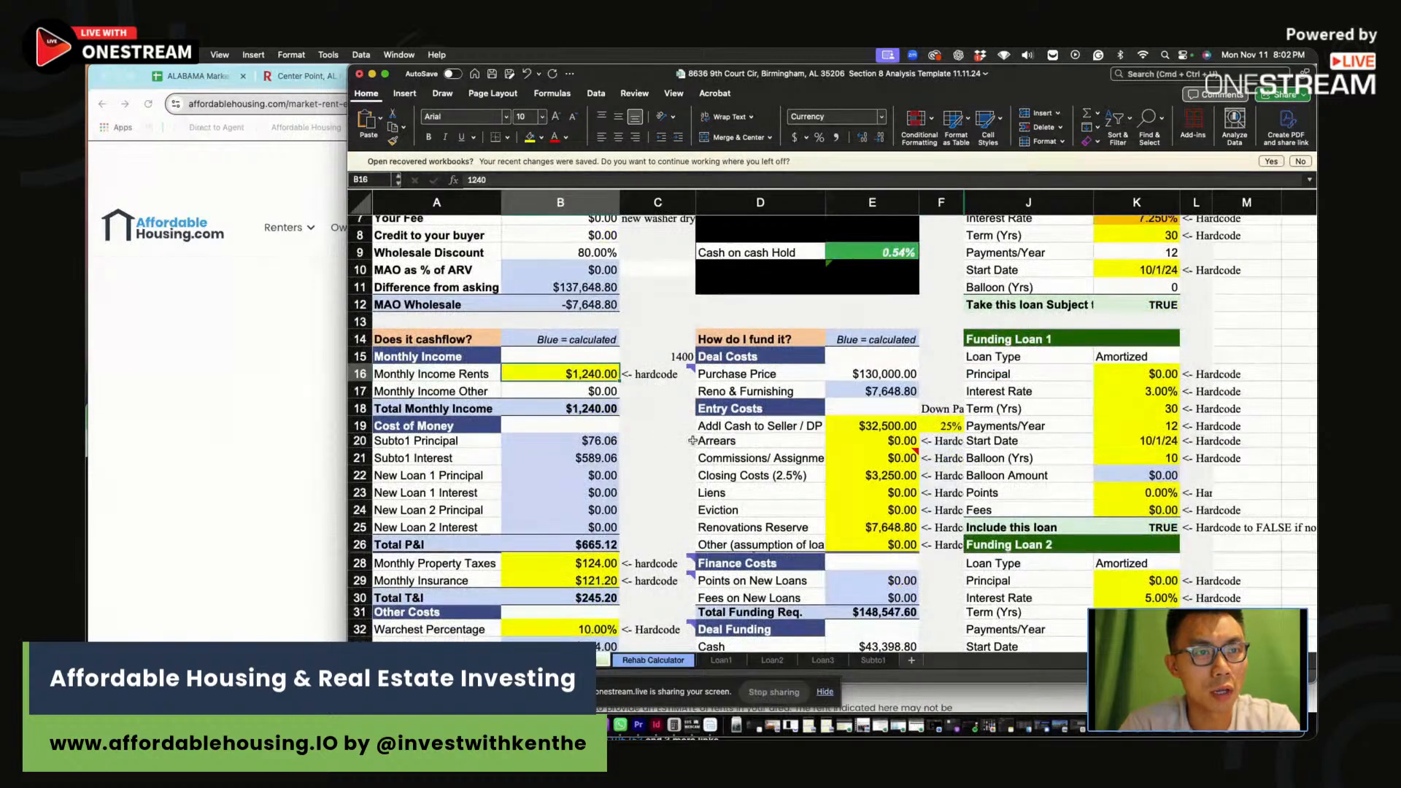
pyautogui.scroll(-5, 659, 476)
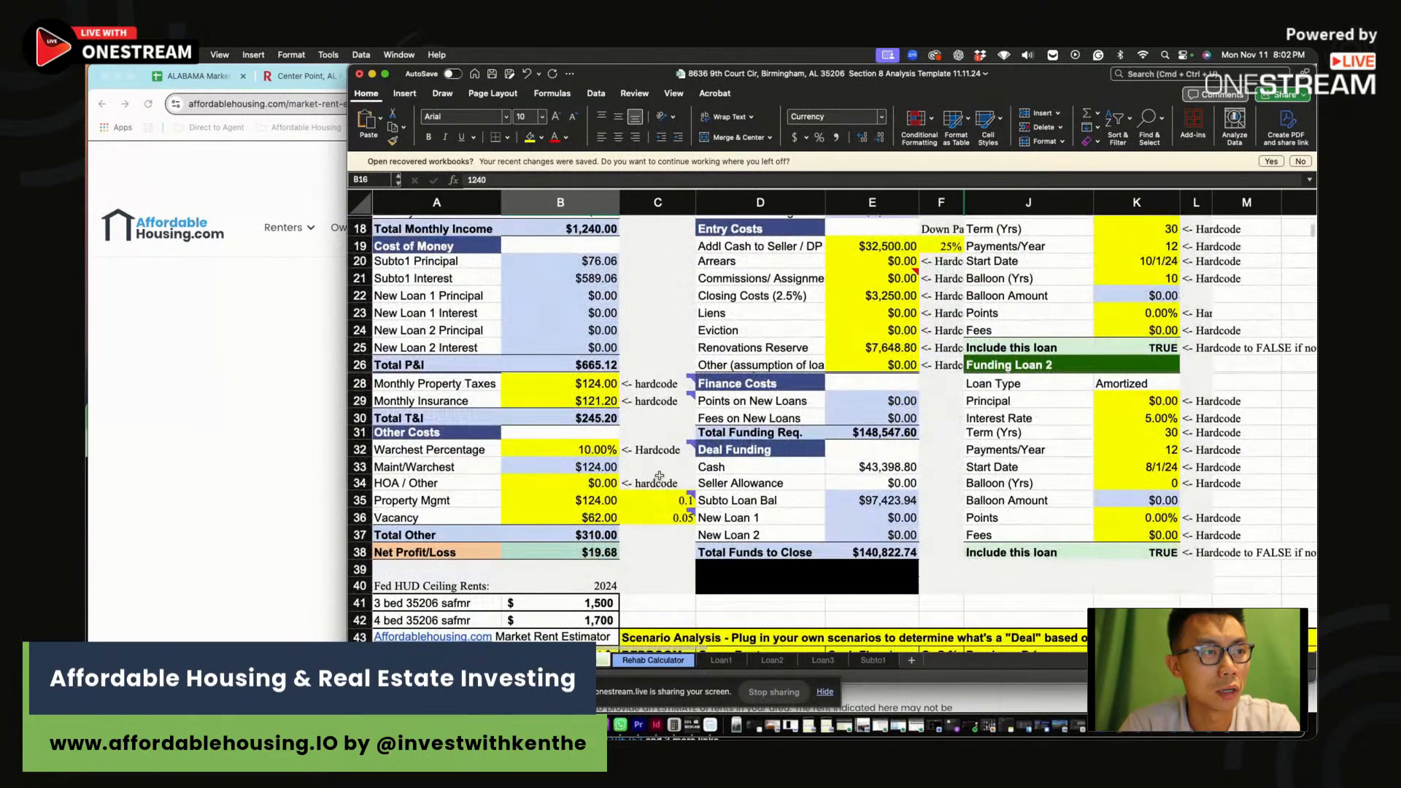
pyautogui.click(660, 535)
pyautogui.scroll(-5, 777, 552)
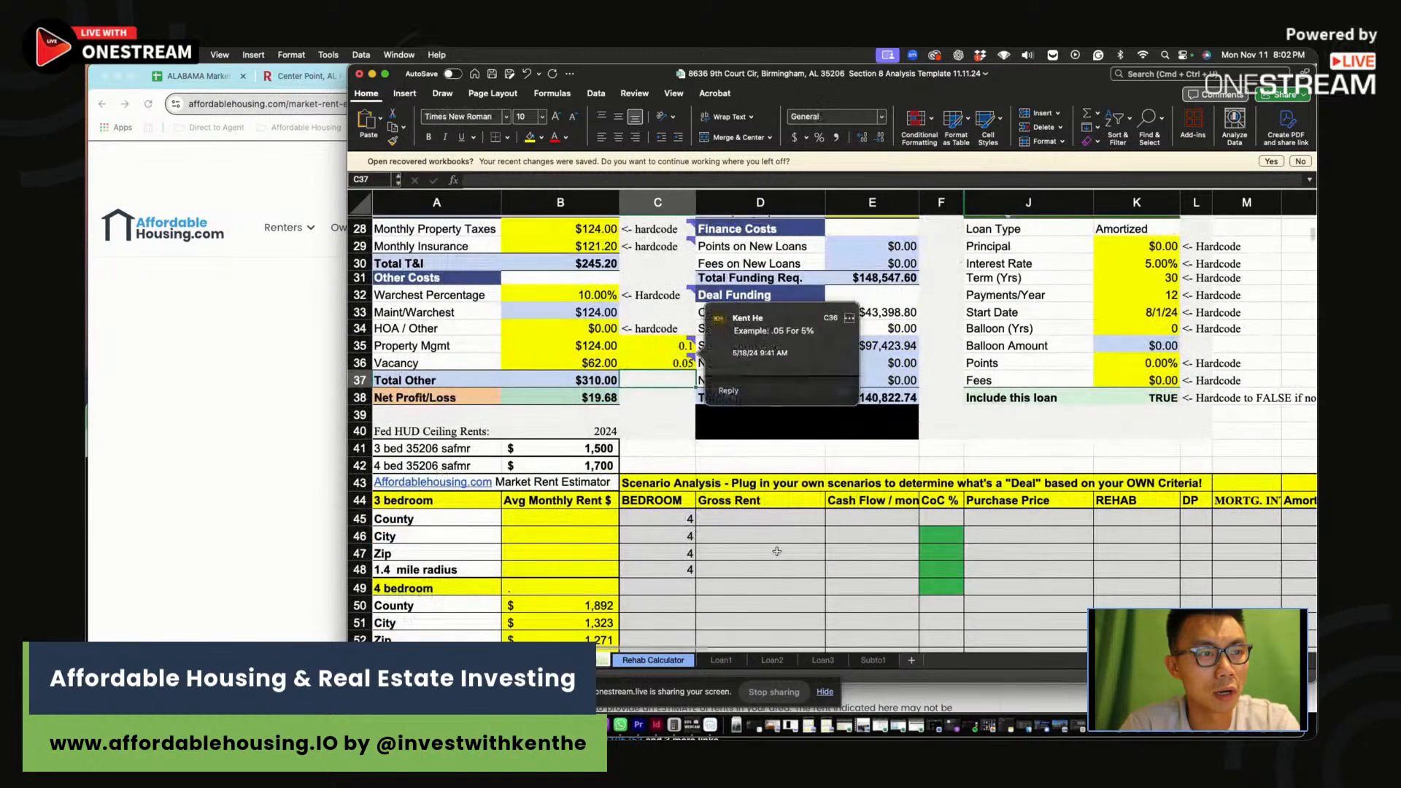
pyautogui.click(773, 519)
pyautogui.write('1240')
pyautogui.click(877, 515)
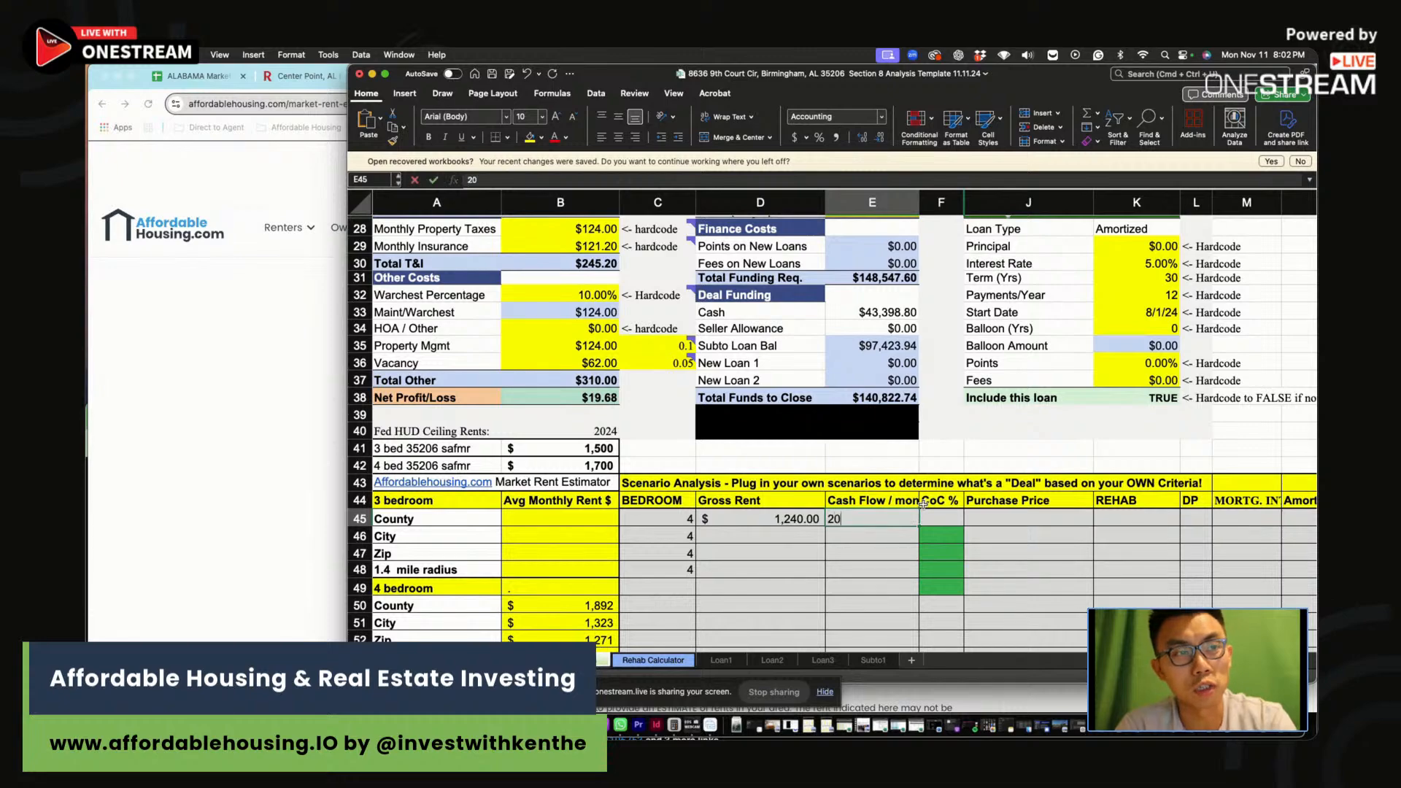
pyautogui.write('20')
pyautogui.click(941, 517)
# Fill the County row's $130,000 price, $7,650 rehab, 25 down payment and 7.25% rate
pyautogui.scroll(6, 941, 517)
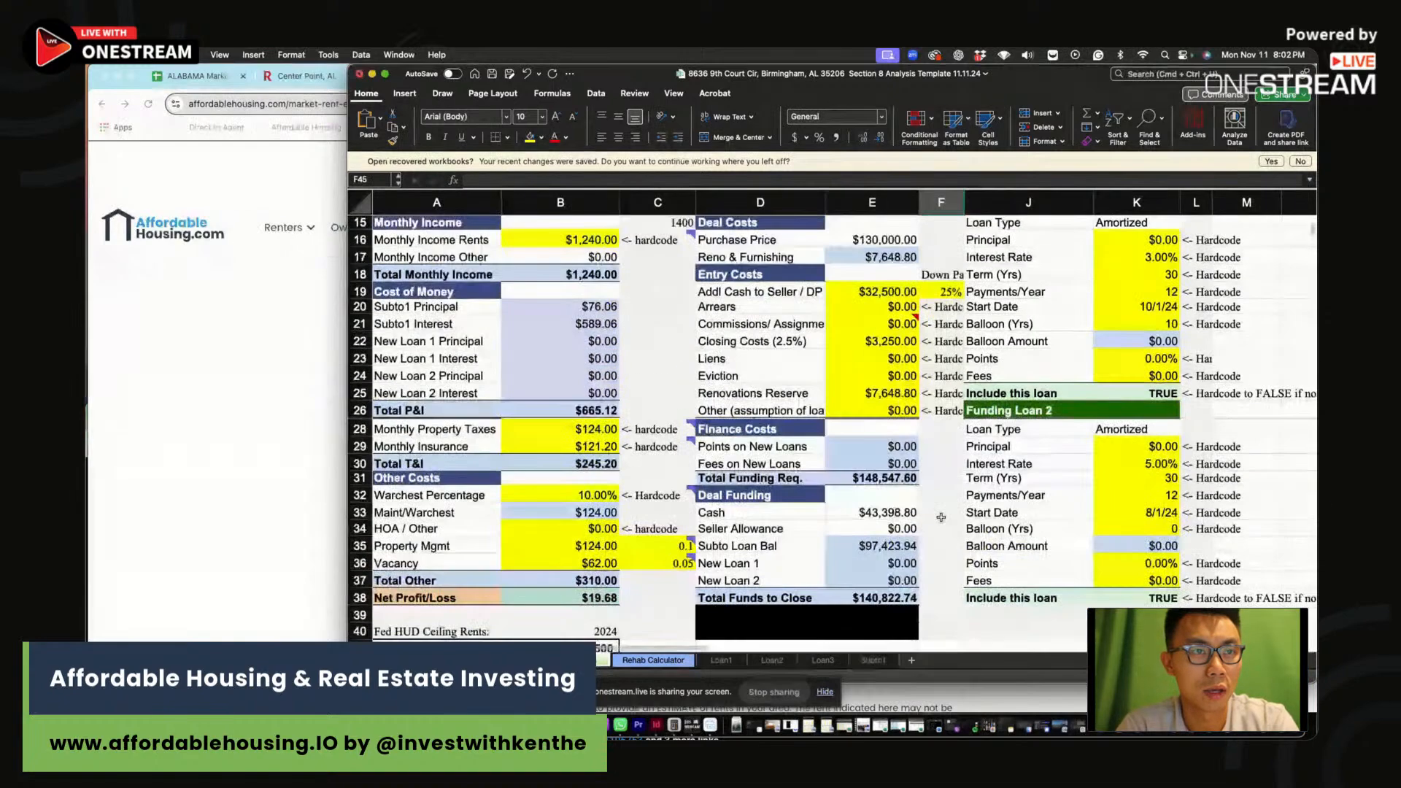
pyautogui.scroll(4, 942, 517)
pyautogui.scroll(-6, 941, 515)
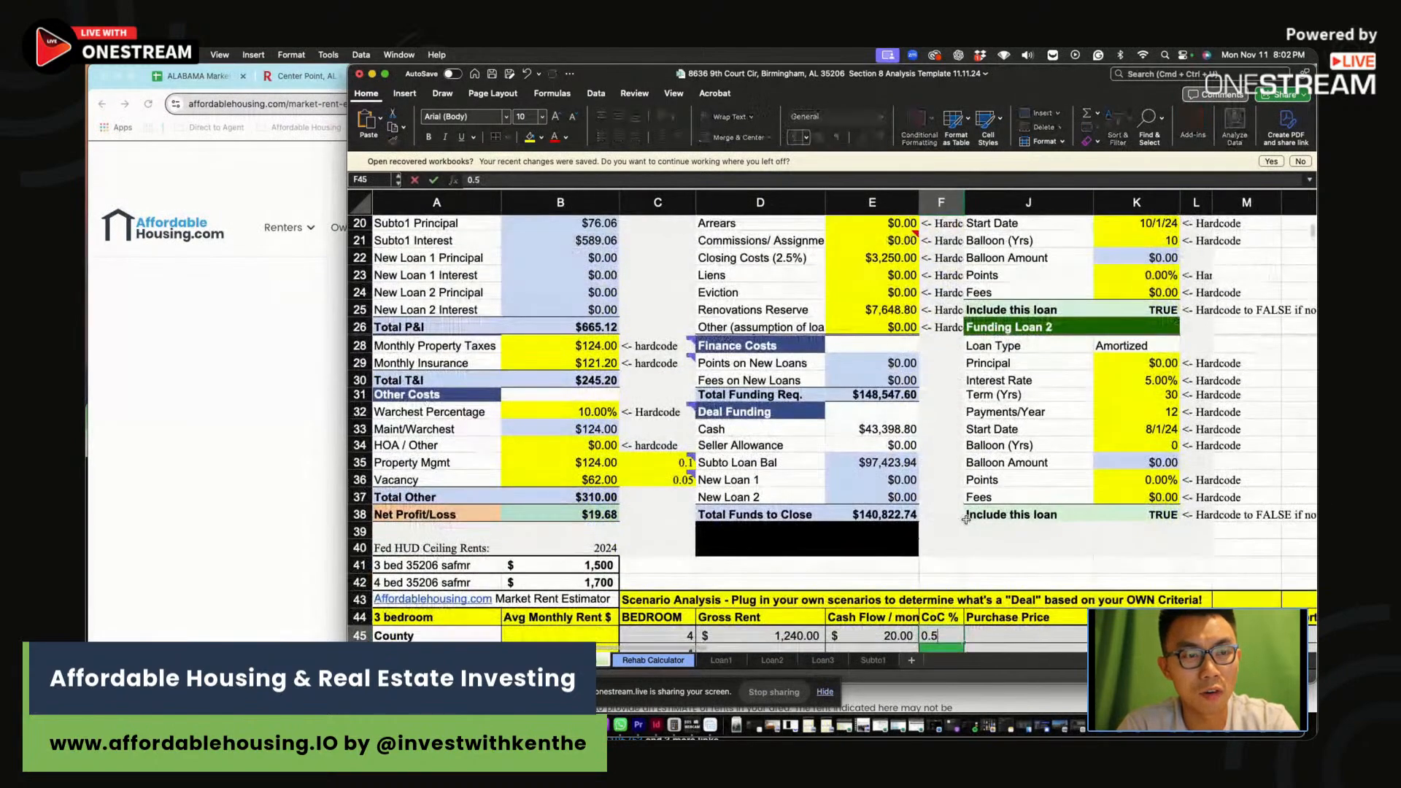
pyautogui.scroll(-1, 941, 515)
pyautogui.click(1024, 621)
pyautogui.scroll(6, 1024, 621)
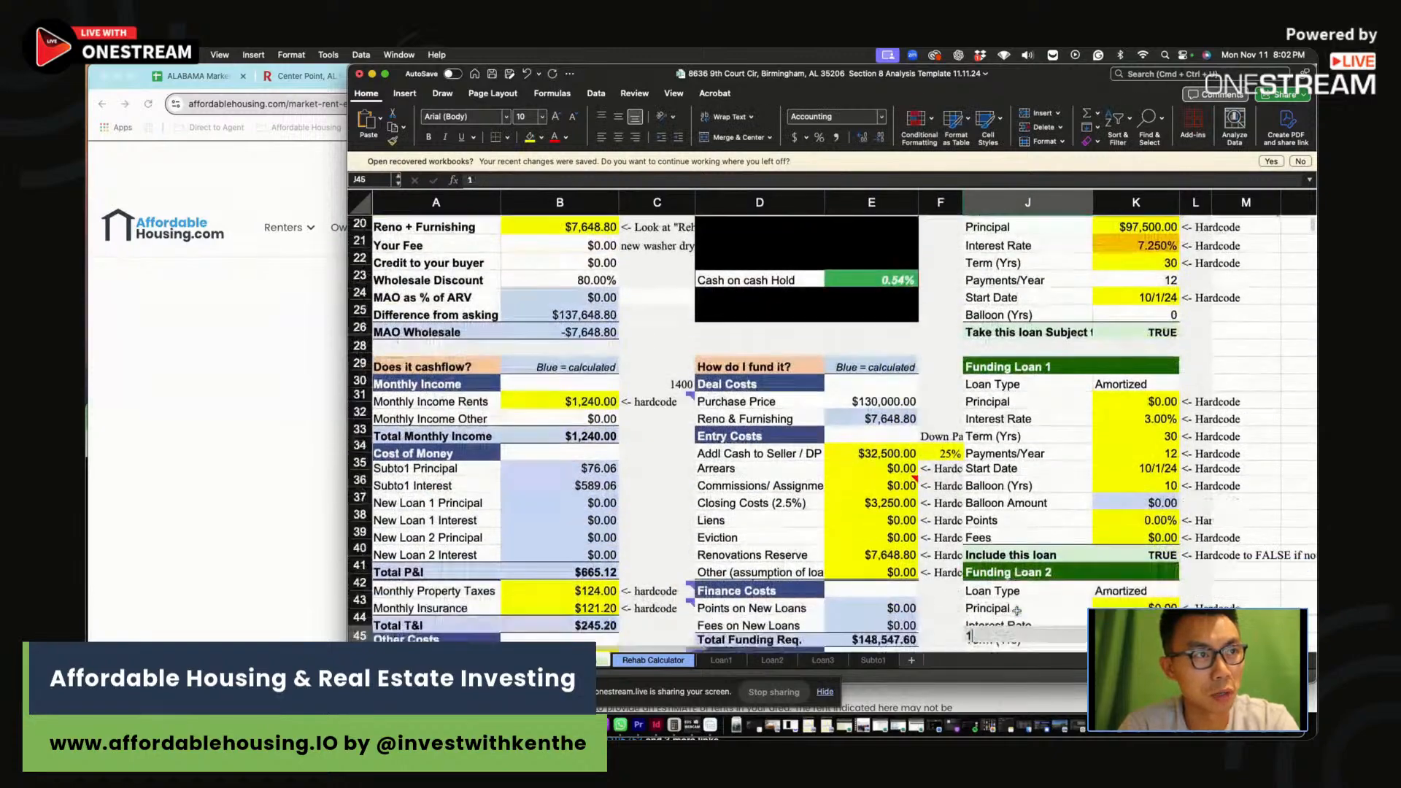
pyautogui.scroll(-6, 1024, 621)
pyautogui.write('130000')
pyautogui.press('Tab')
pyautogui.scroll(8, 1007, 538)
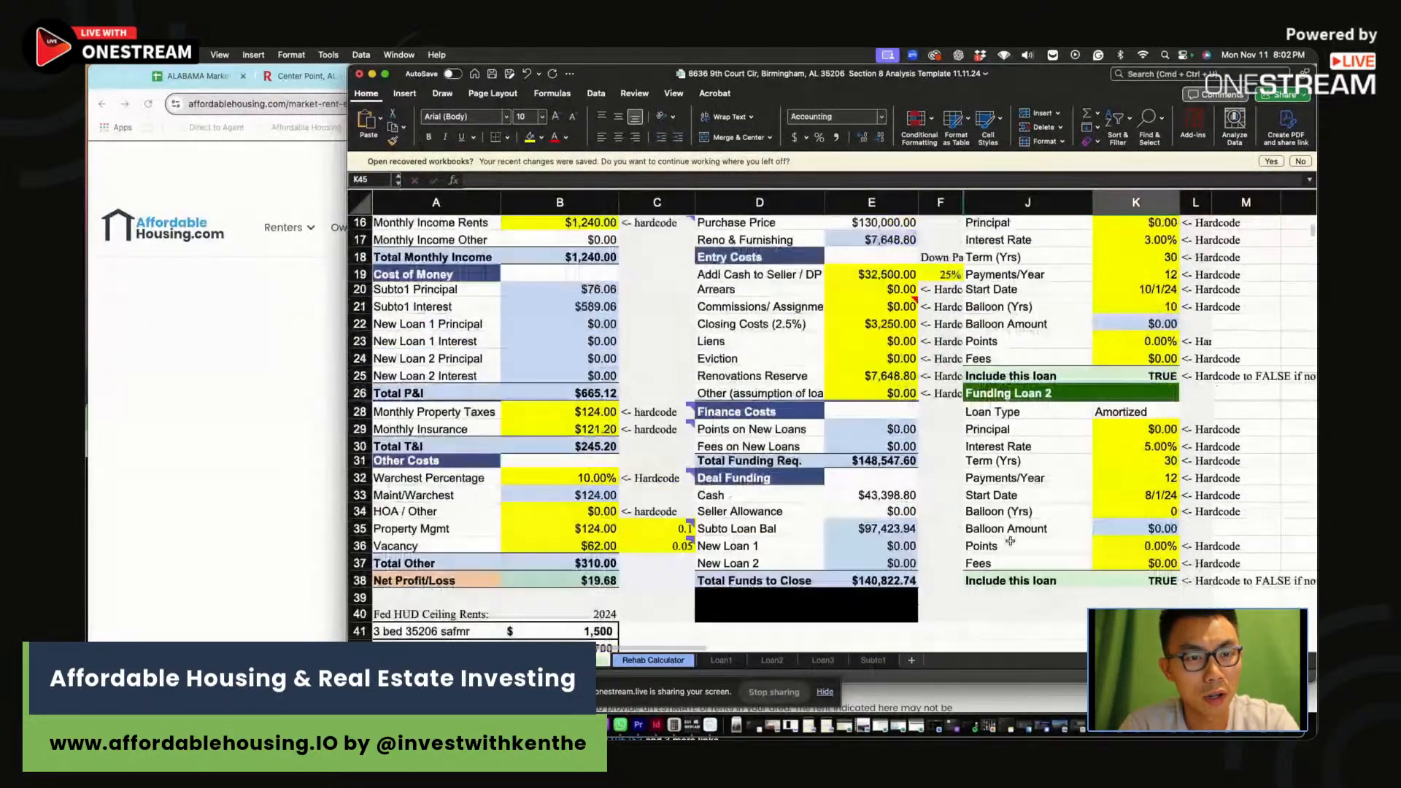
pyautogui.scroll(-8, 1007, 539)
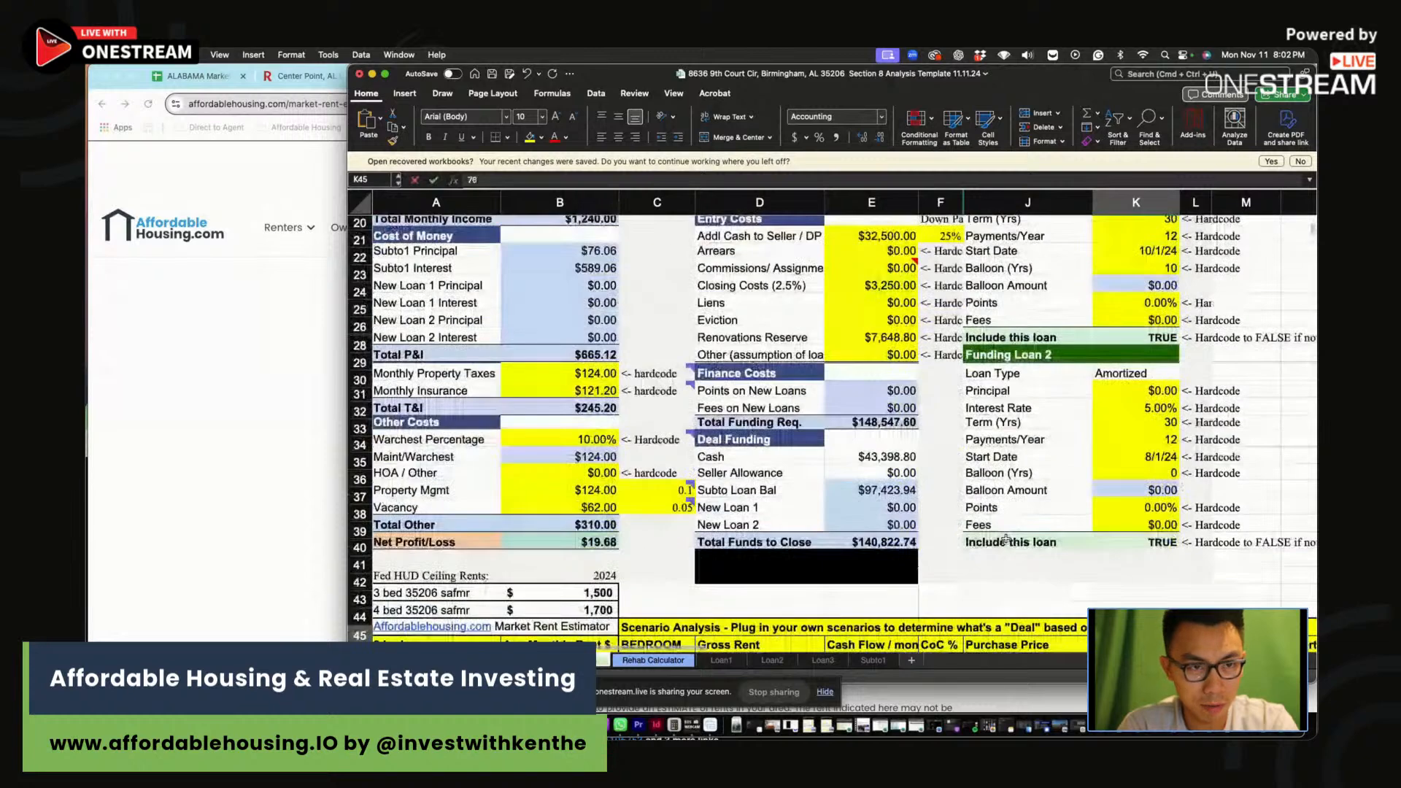
pyautogui.write('7650')
pyautogui.press('Return')
pyautogui.press('Up')
pyautogui.press('Right')
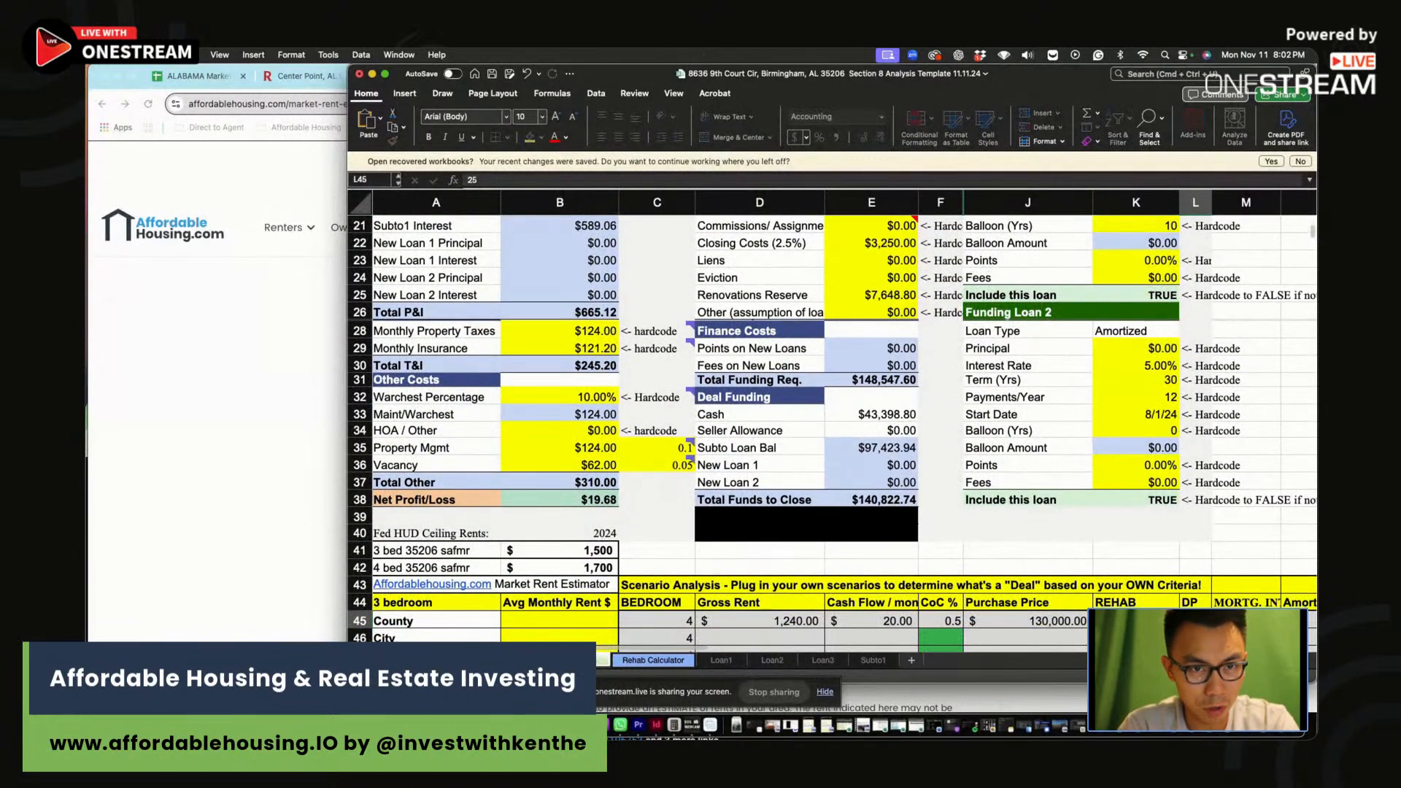
pyautogui.press('Right')
pyautogui.write('7.25')
pyautogui.press('Return')
pyautogui.scroll(-2, 1007, 539)
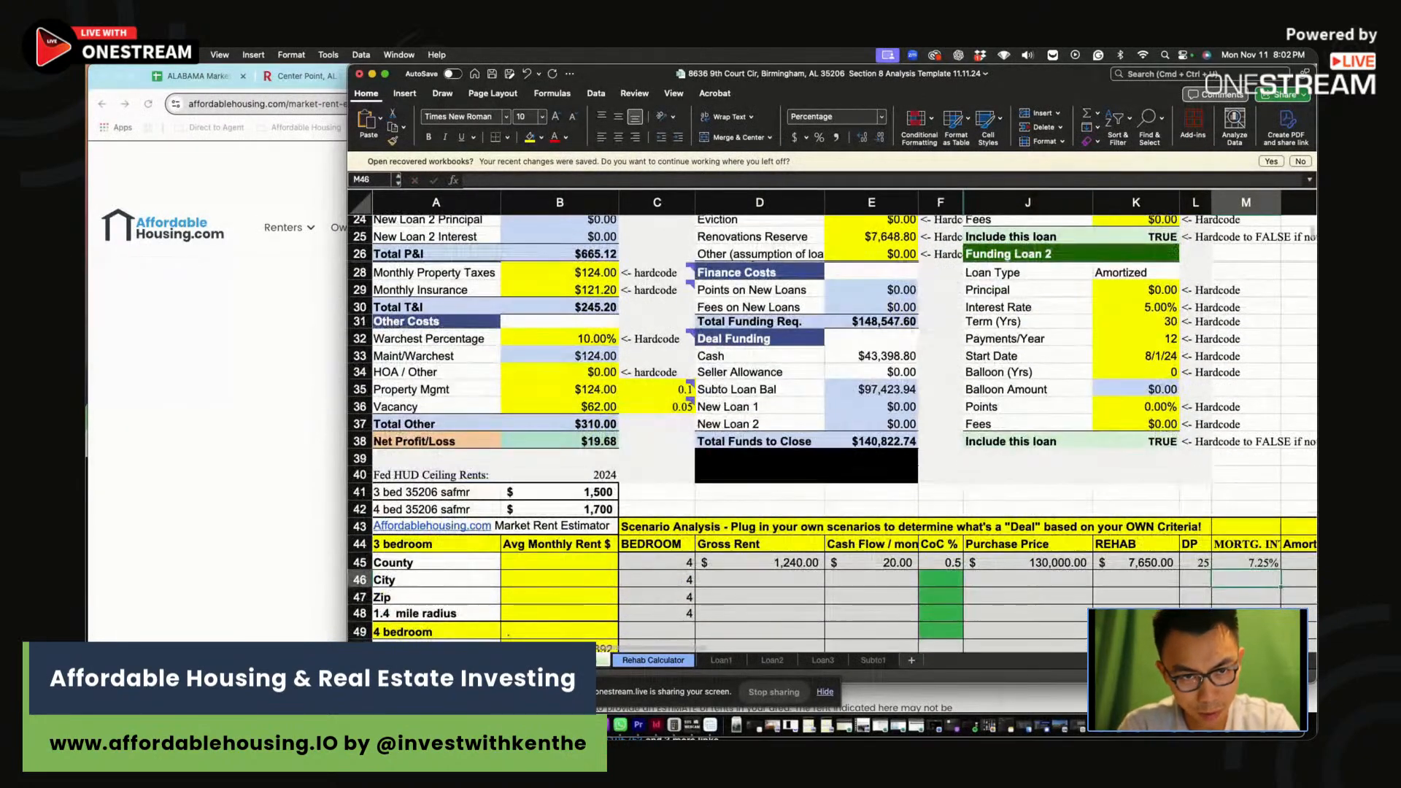
pyautogui.click(786, 584)
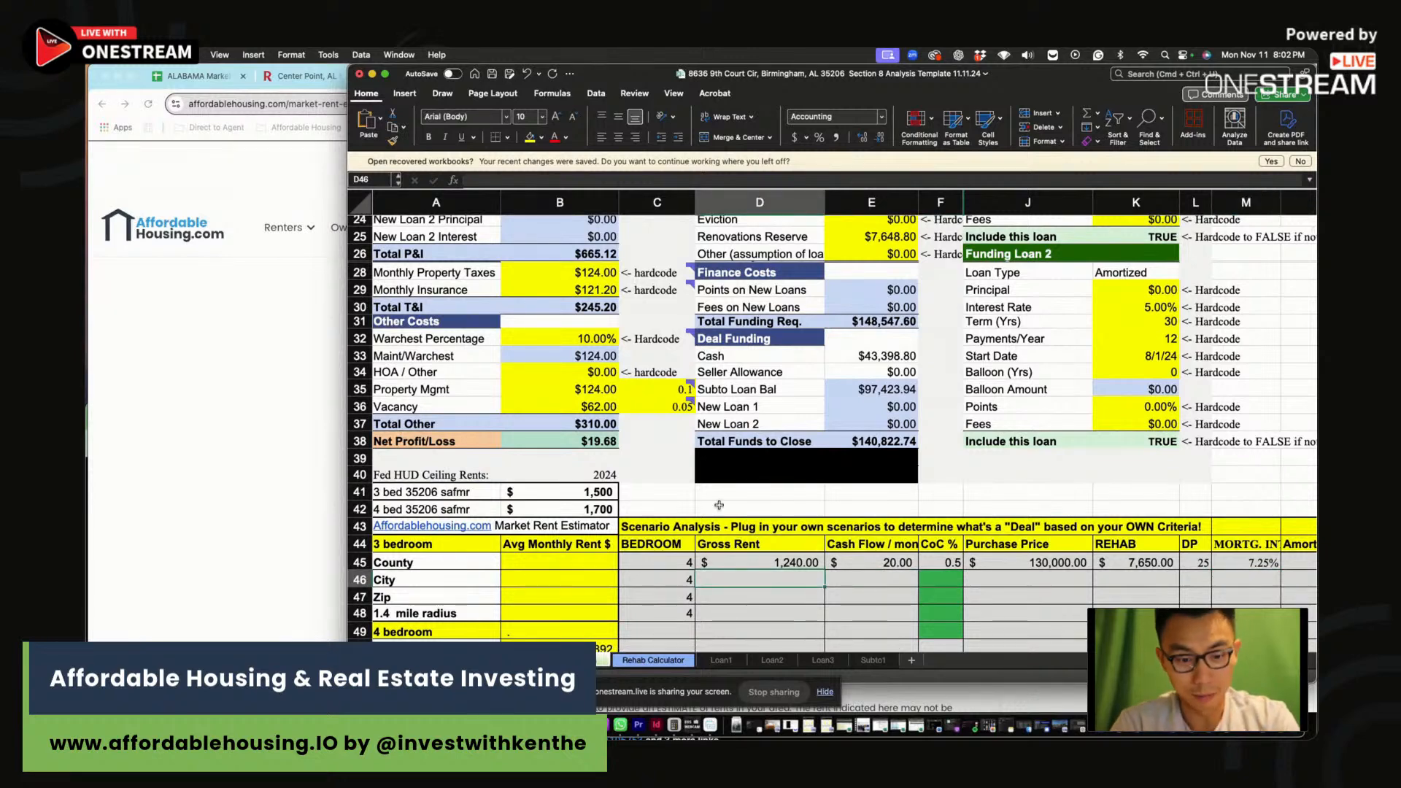
pyautogui.scroll(5, 719, 505)
# Change the monthly rent to $1,400 and enter $1,400 as the City gross rent
pyautogui.click(587, 289)
pyautogui.write('1,40')
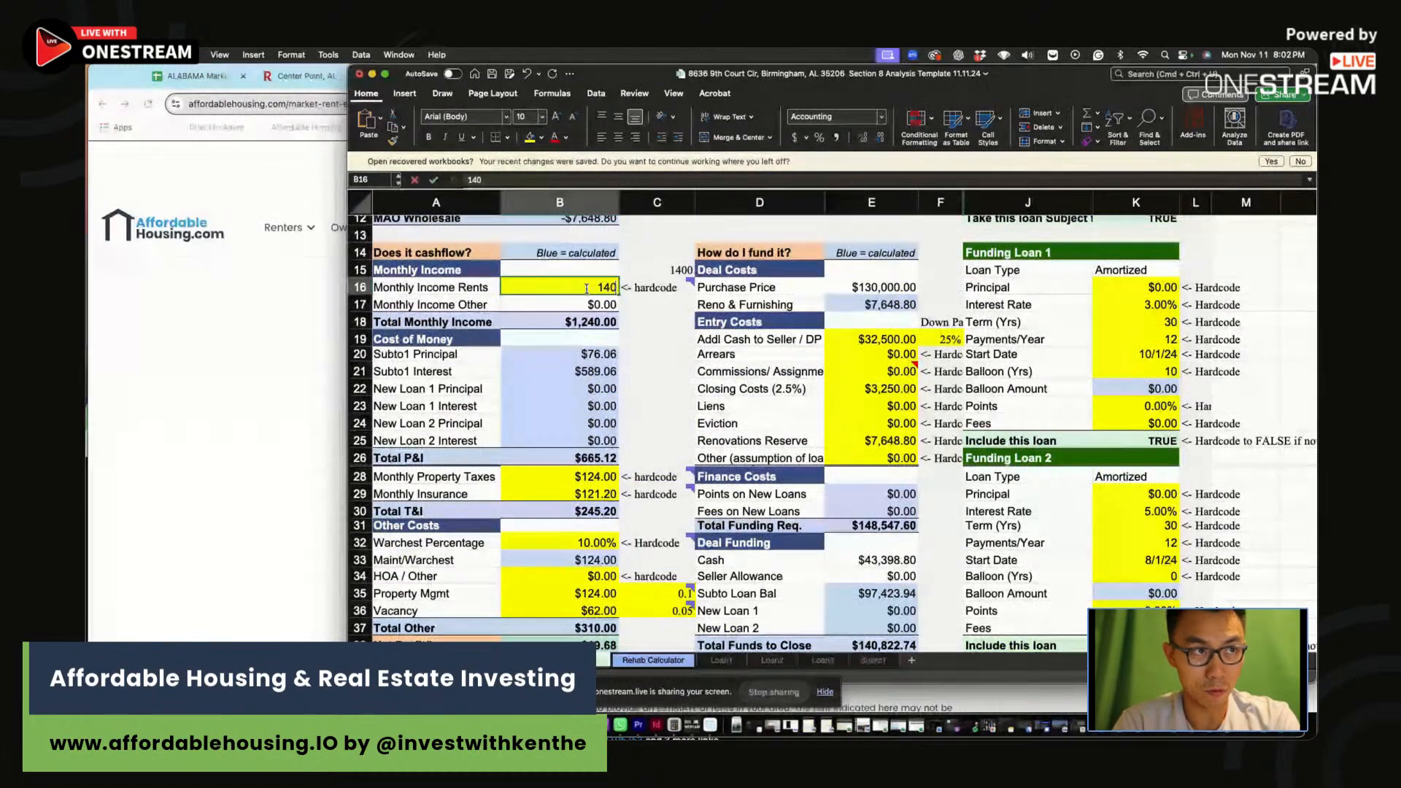
pyautogui.write('0')
pyautogui.press('Return')
pyautogui.scroll(-2, 730, 511)
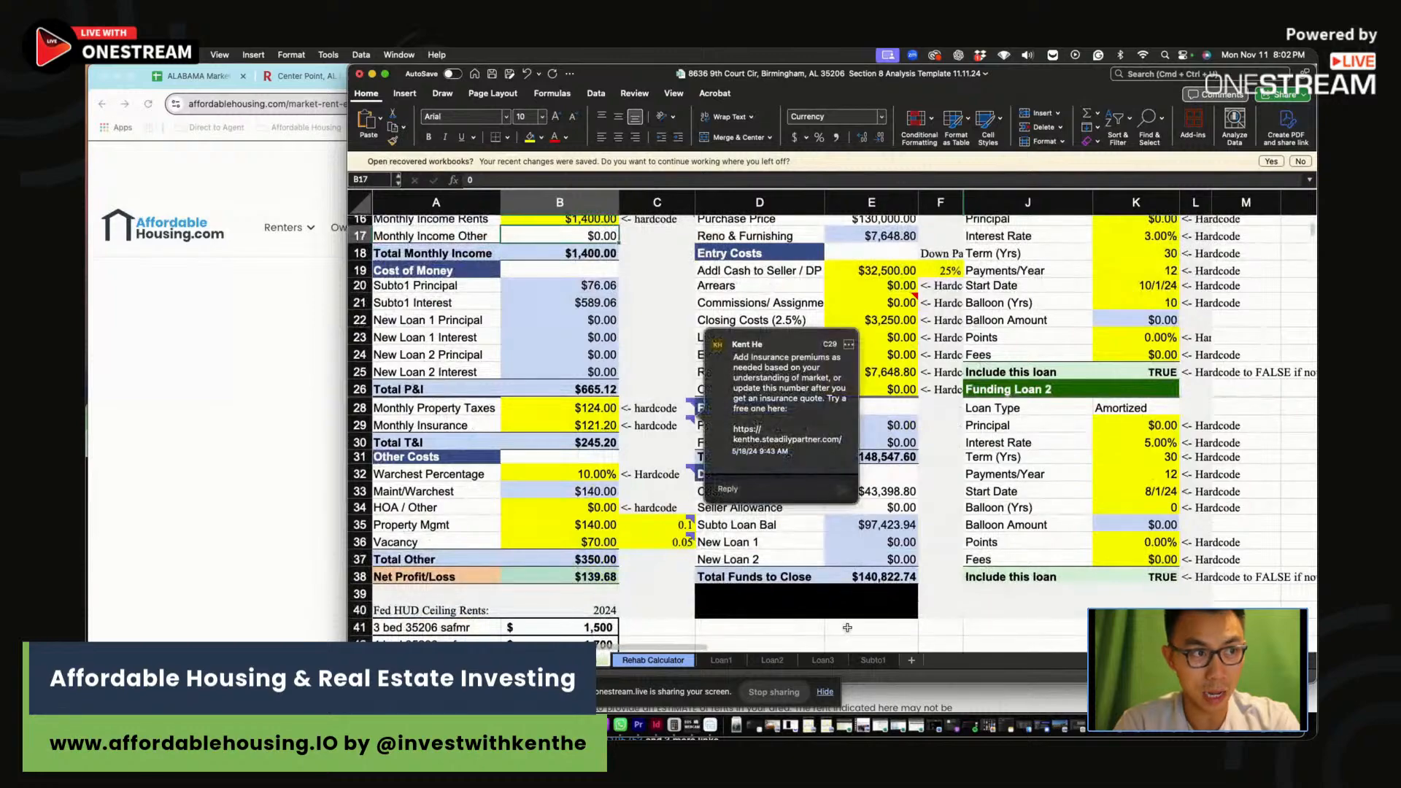
pyautogui.scroll(-4, 847, 628)
pyautogui.click(818, 568)
pyautogui.write('1,400')
pyautogui.click(880, 570)
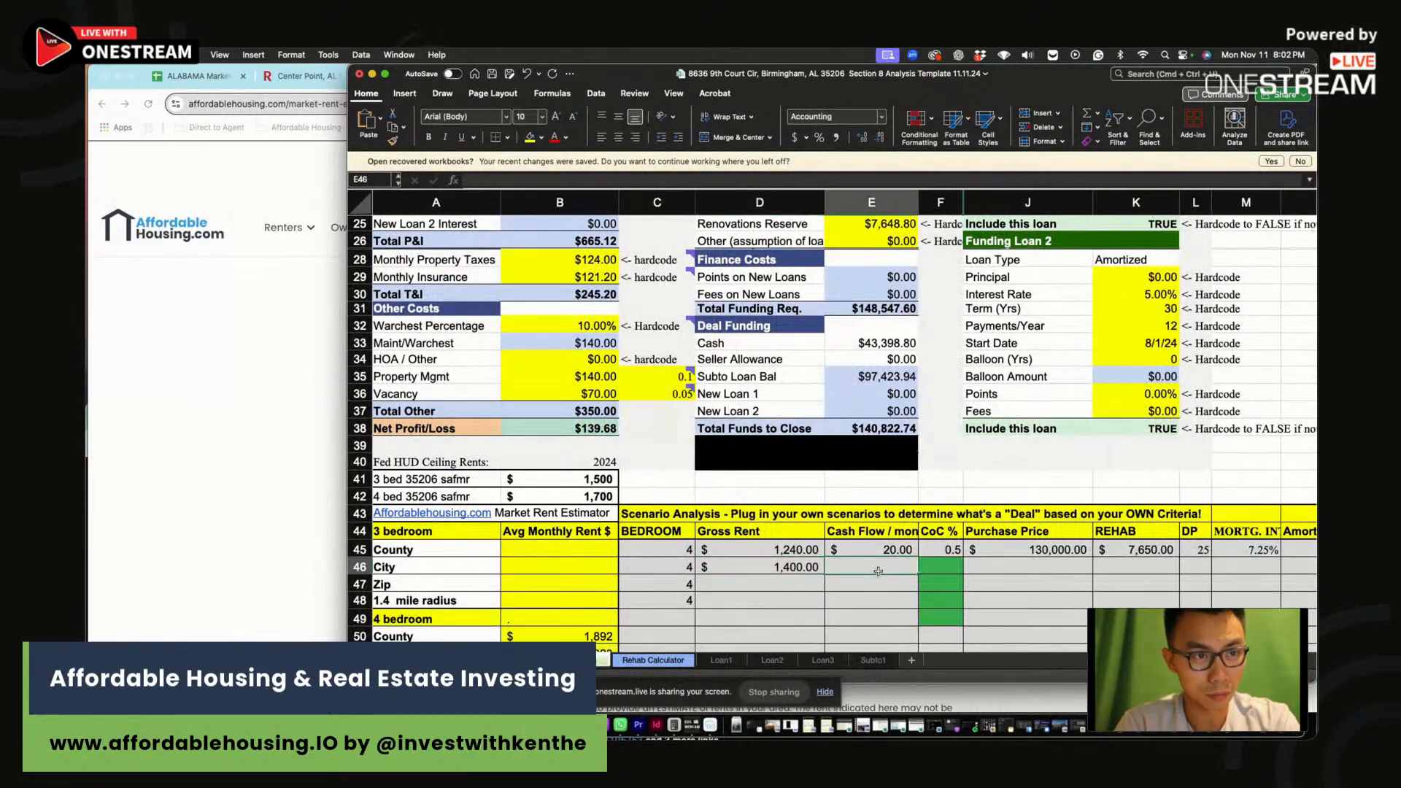
# Enter the City row's 3.9 CoC and $140 cash flow
pyautogui.scroll(10, 882, 567)
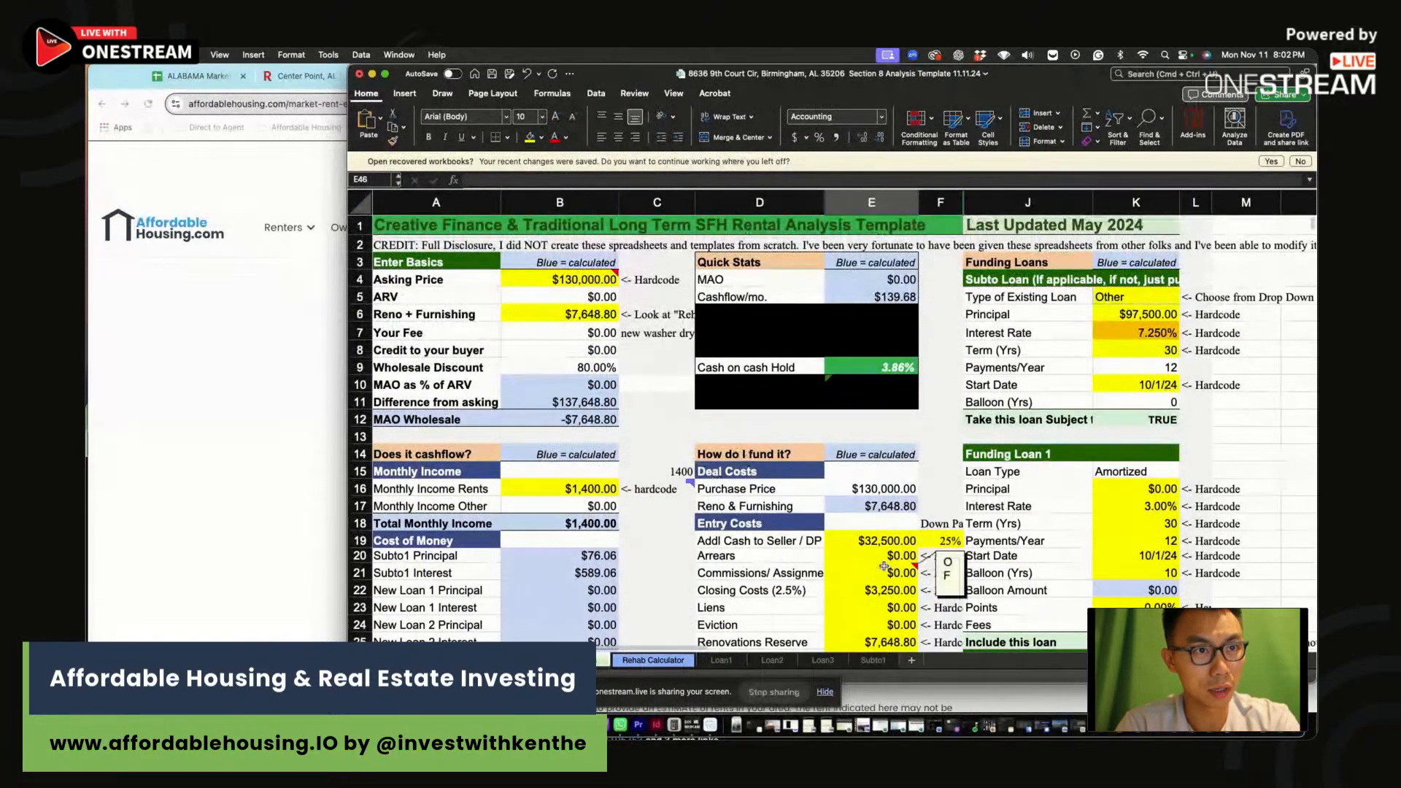
pyautogui.write('3.8')
pyautogui.scroll(-1, 905, 599)
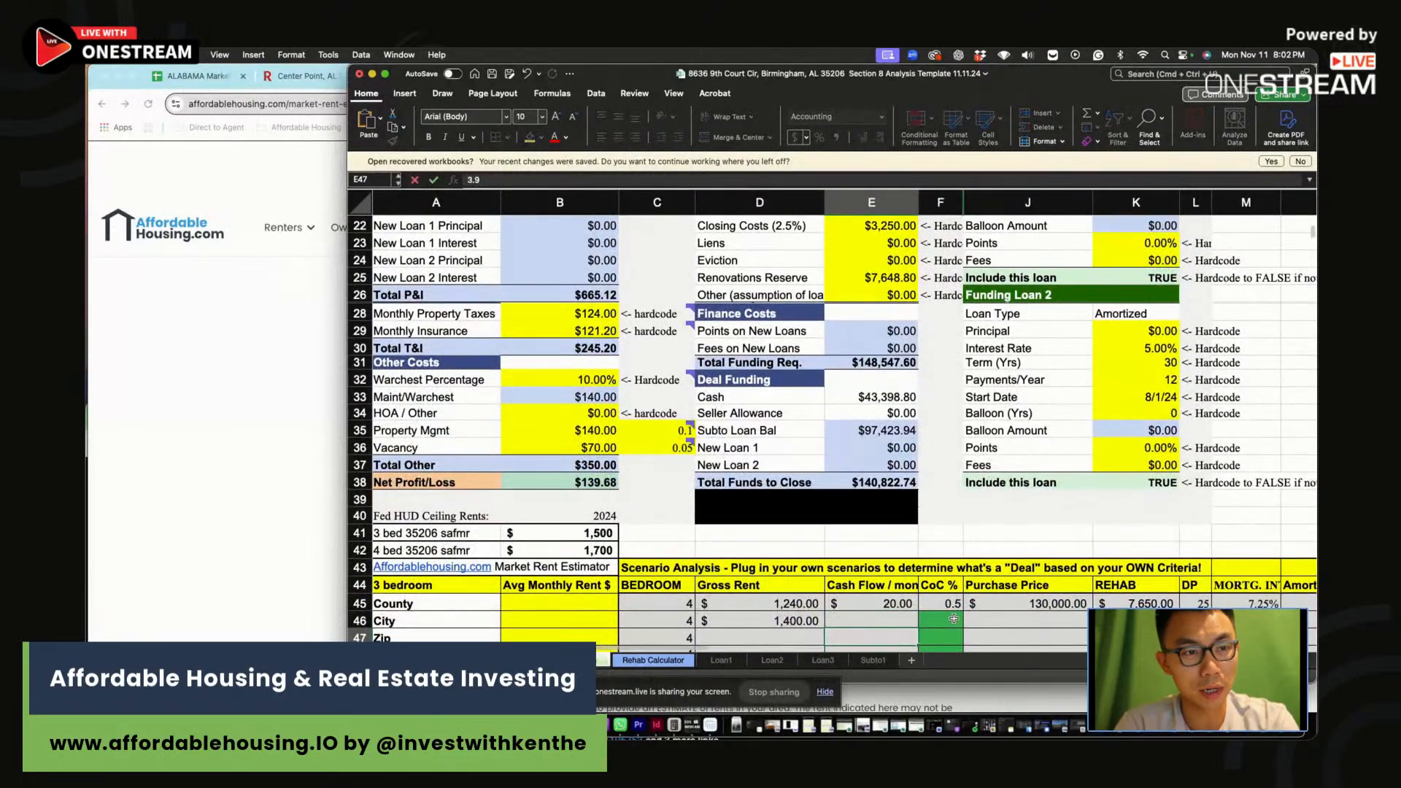
pyautogui.press('Escape')
pyautogui.click(950, 617)
pyautogui.click(875, 620)
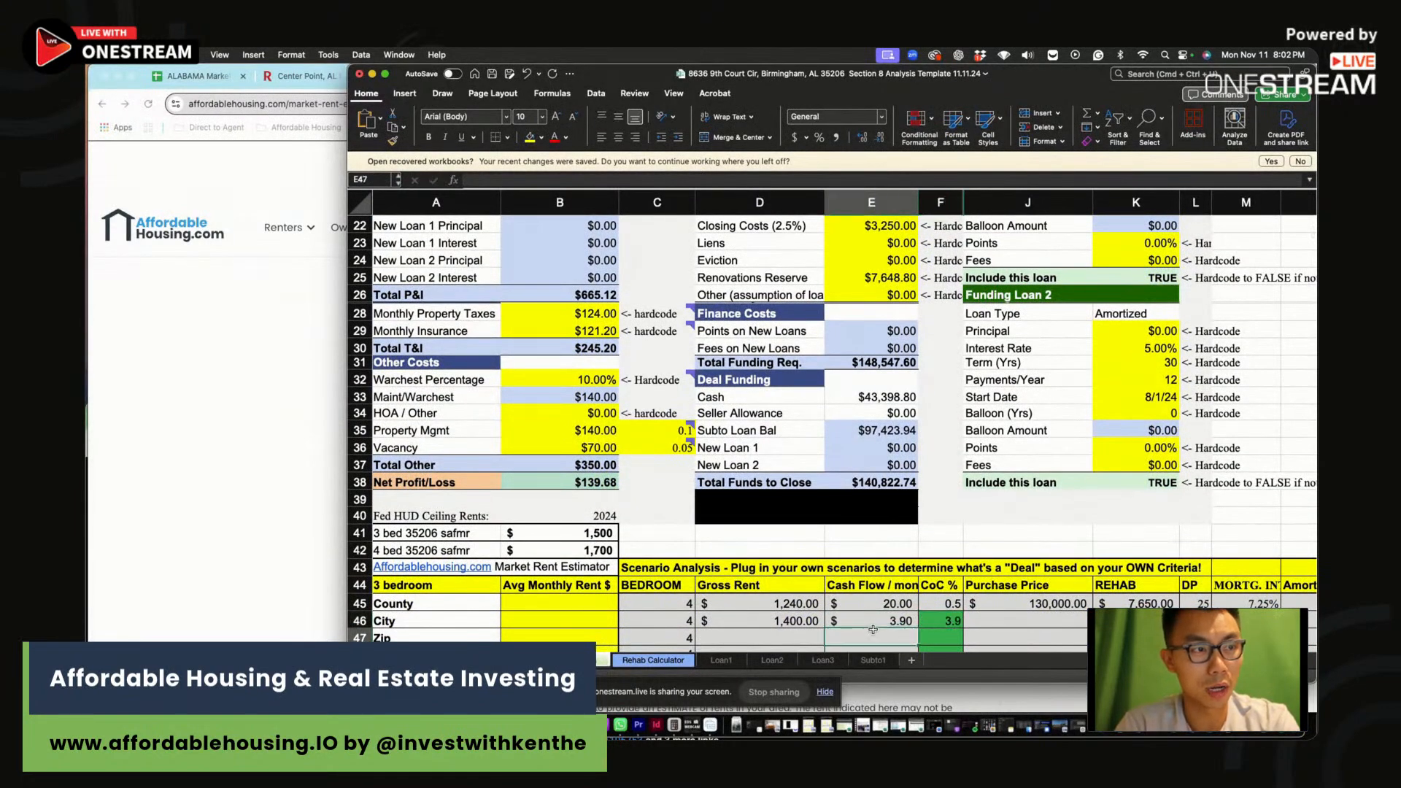
pyautogui.write('3.9')
pyautogui.click(874, 619)
pyautogui.write('140')
# Enter the City row's $130,000 purchase price and 7.25% mortgage rate
pyautogui.click(1026, 619)
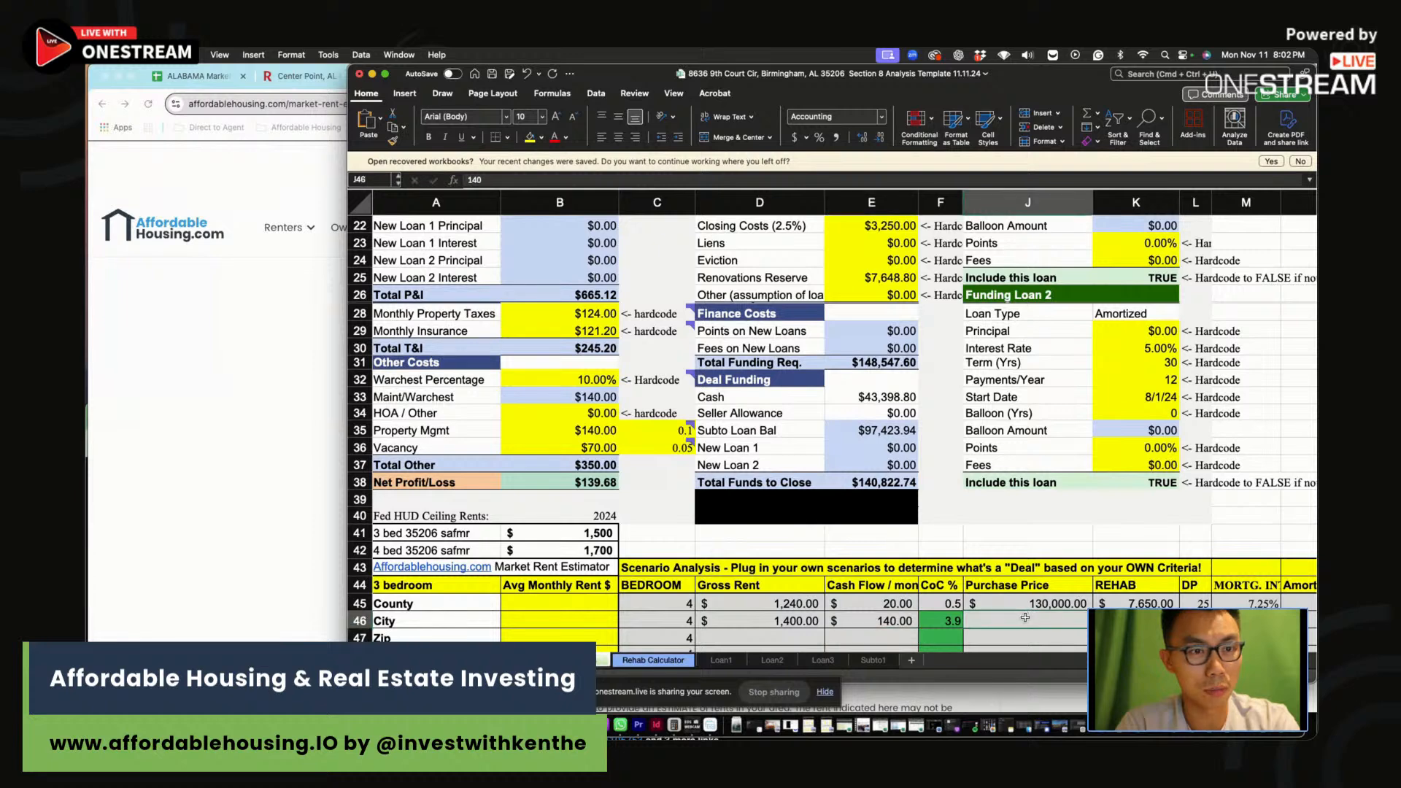
pyautogui.write('13000')
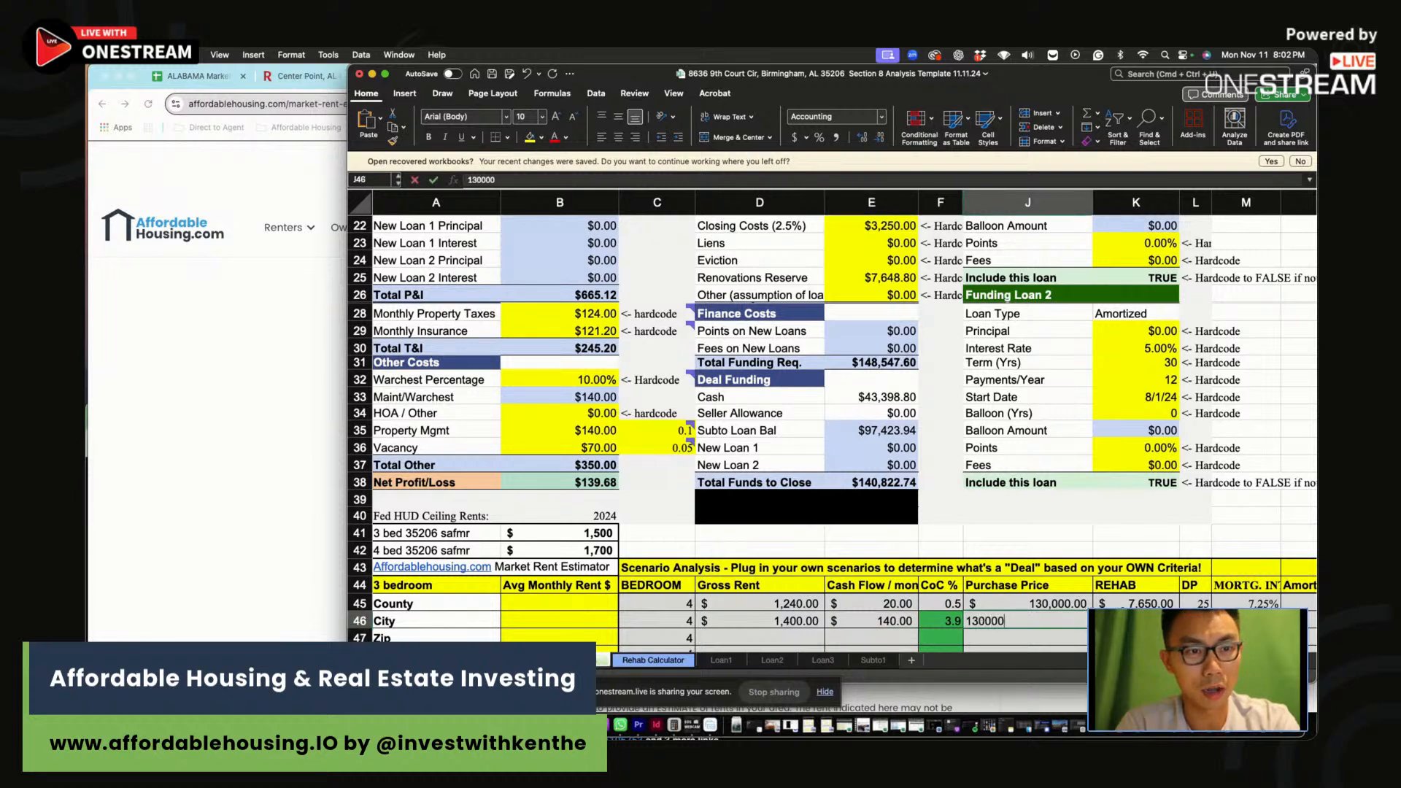
pyautogui.write('0')
pyautogui.press('Tab')
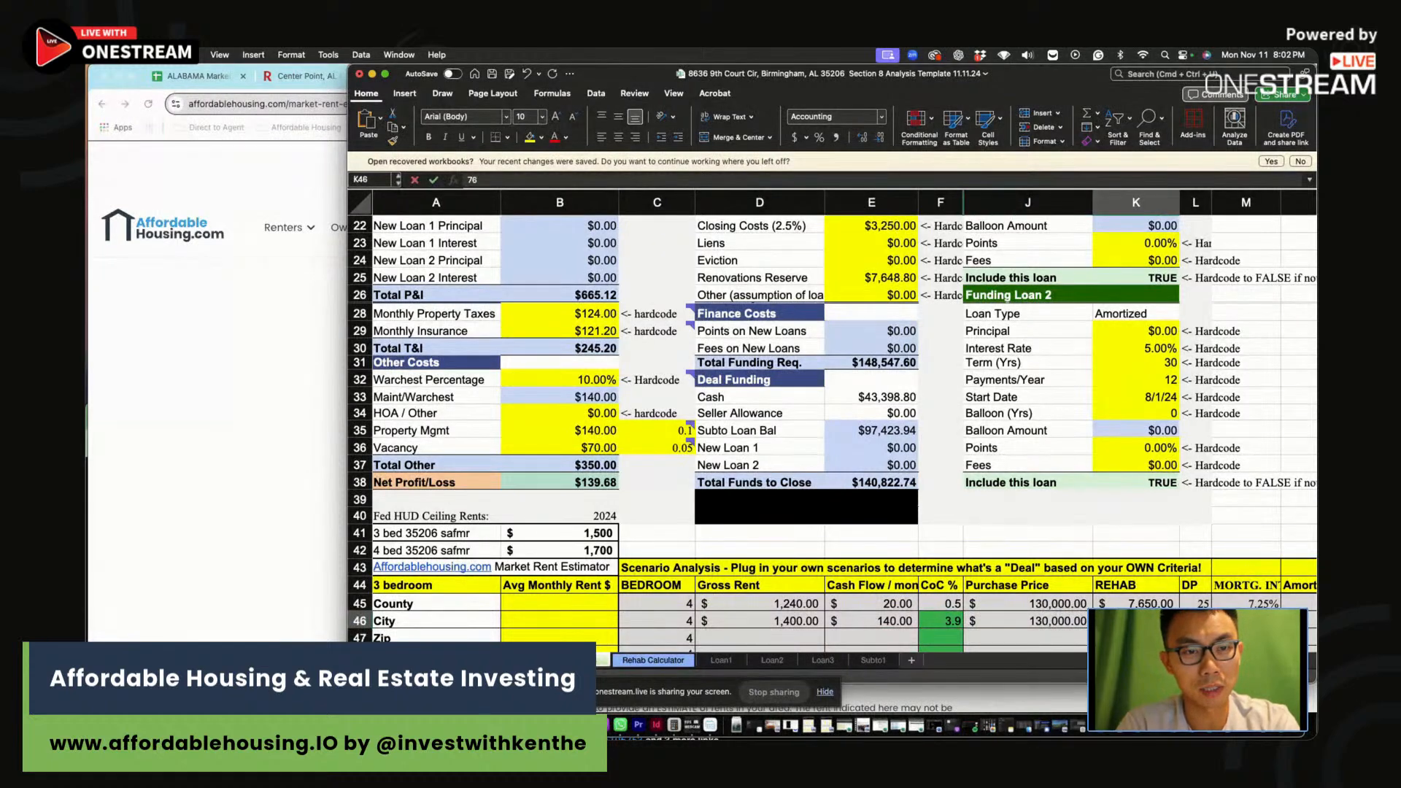
pyautogui.click(1075, 620)
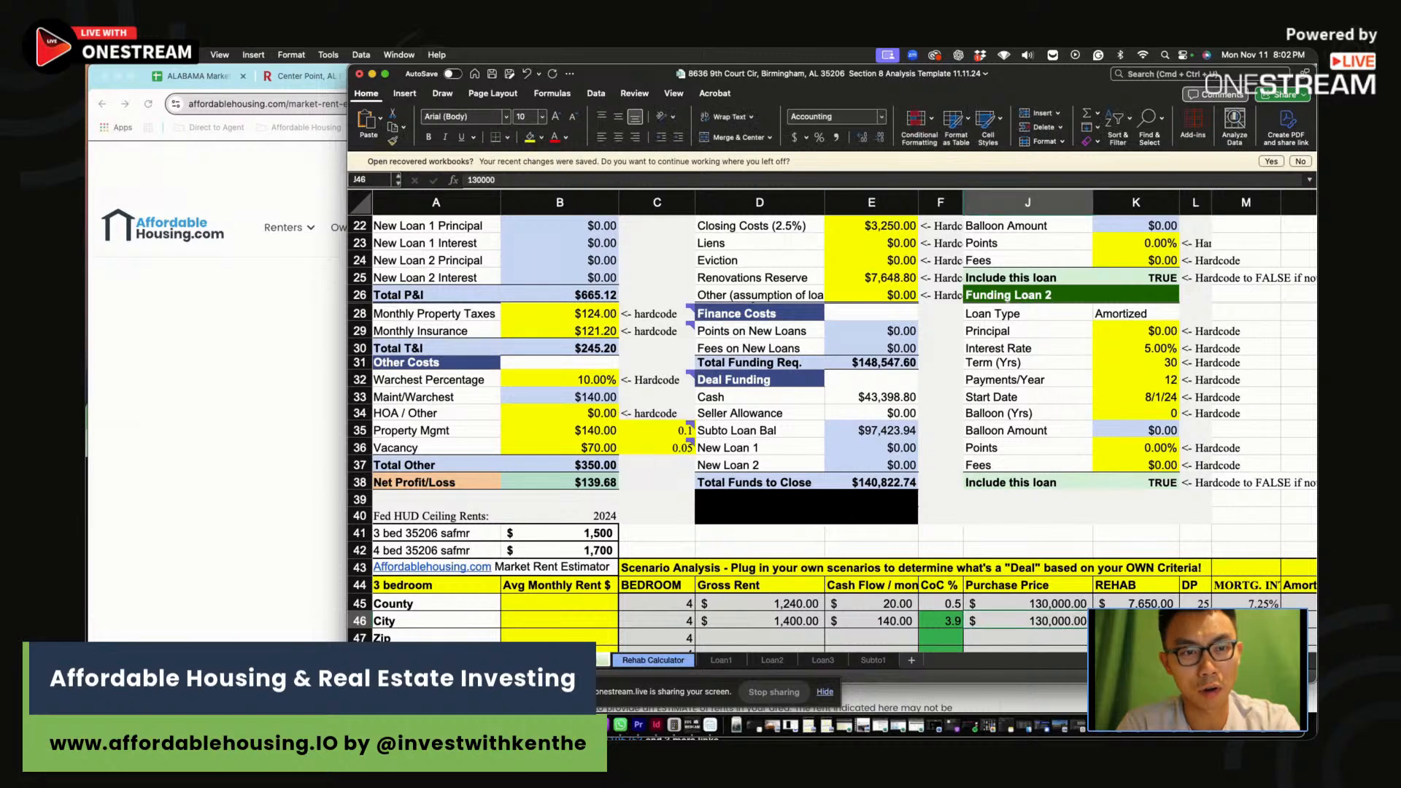
pyautogui.press('Tab')
pyautogui.press('Tab')
pyautogui.press('Tab')
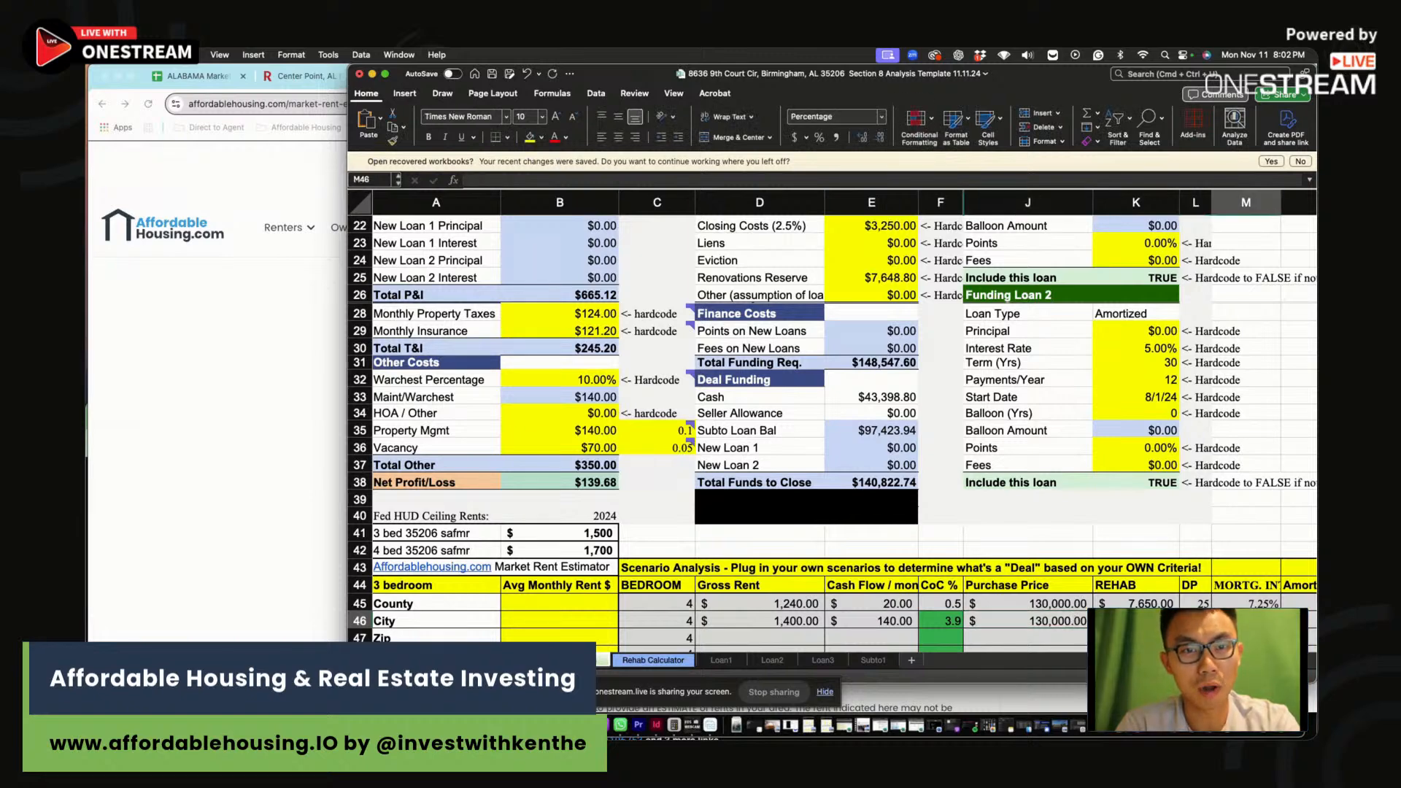
pyautogui.write('7.25')
pyautogui.press('Return')
pyautogui.scroll(-2, 664, 527)
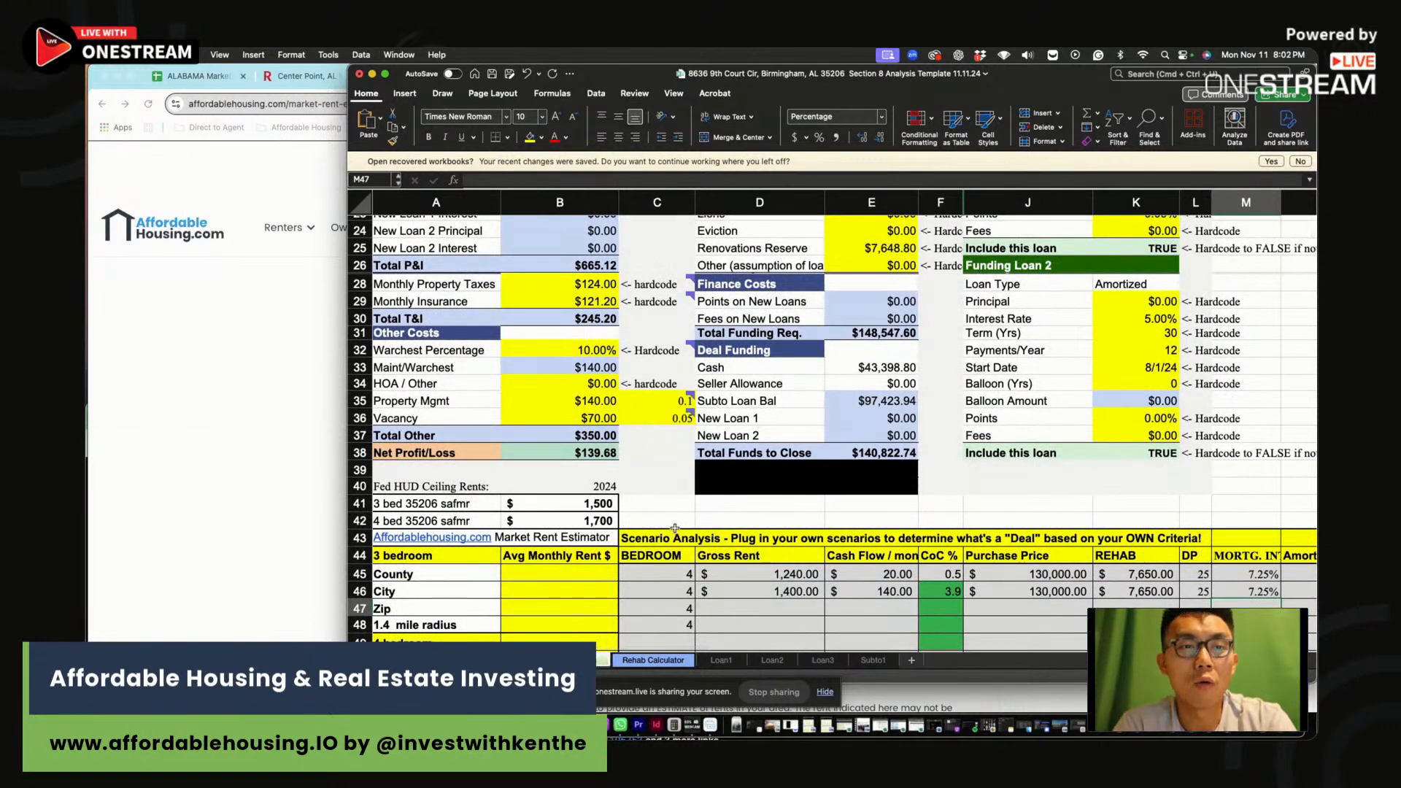
# Lower the asking price to $100,000 and check the recalculated cash-on-cash return
pyautogui.scroll(10, 675, 527)
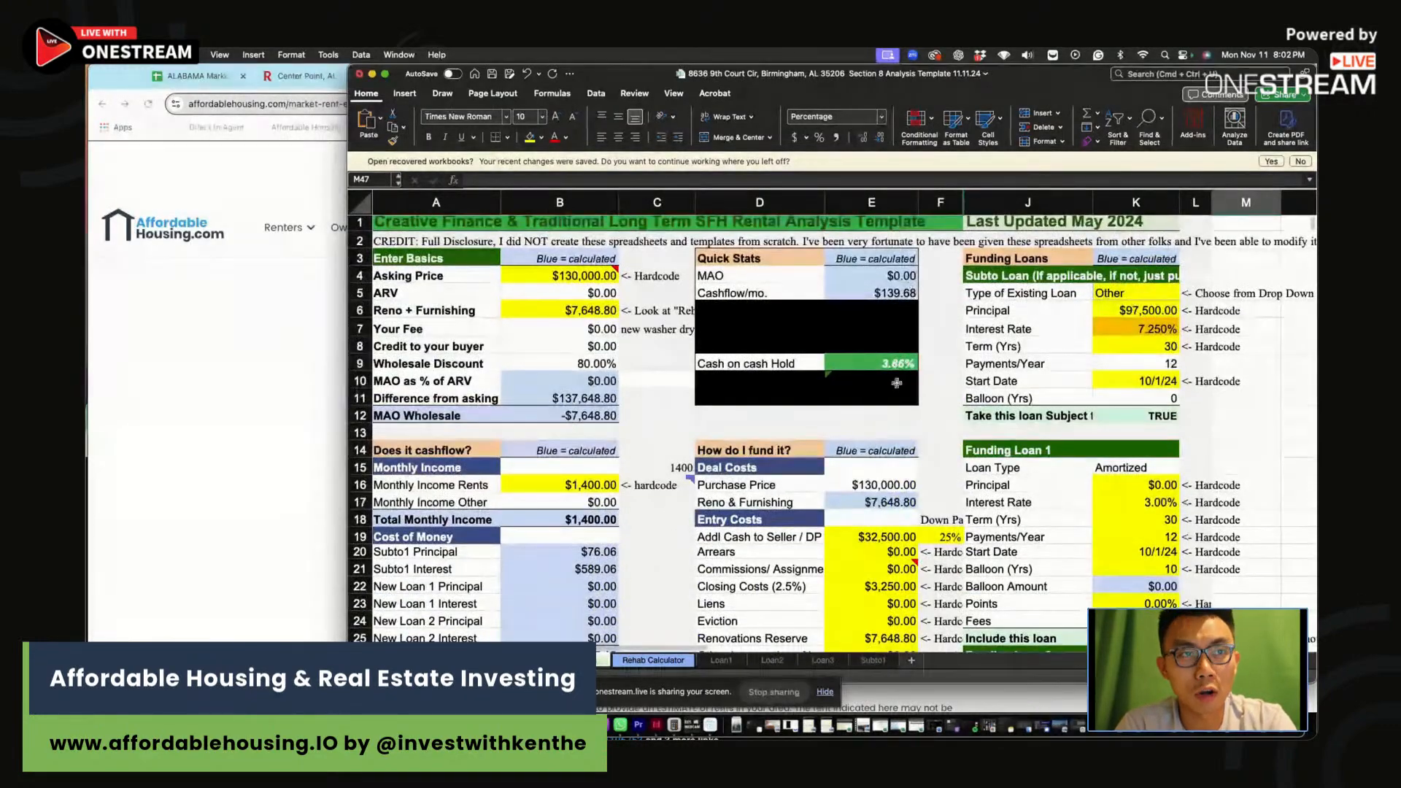
pyautogui.click(892, 363)
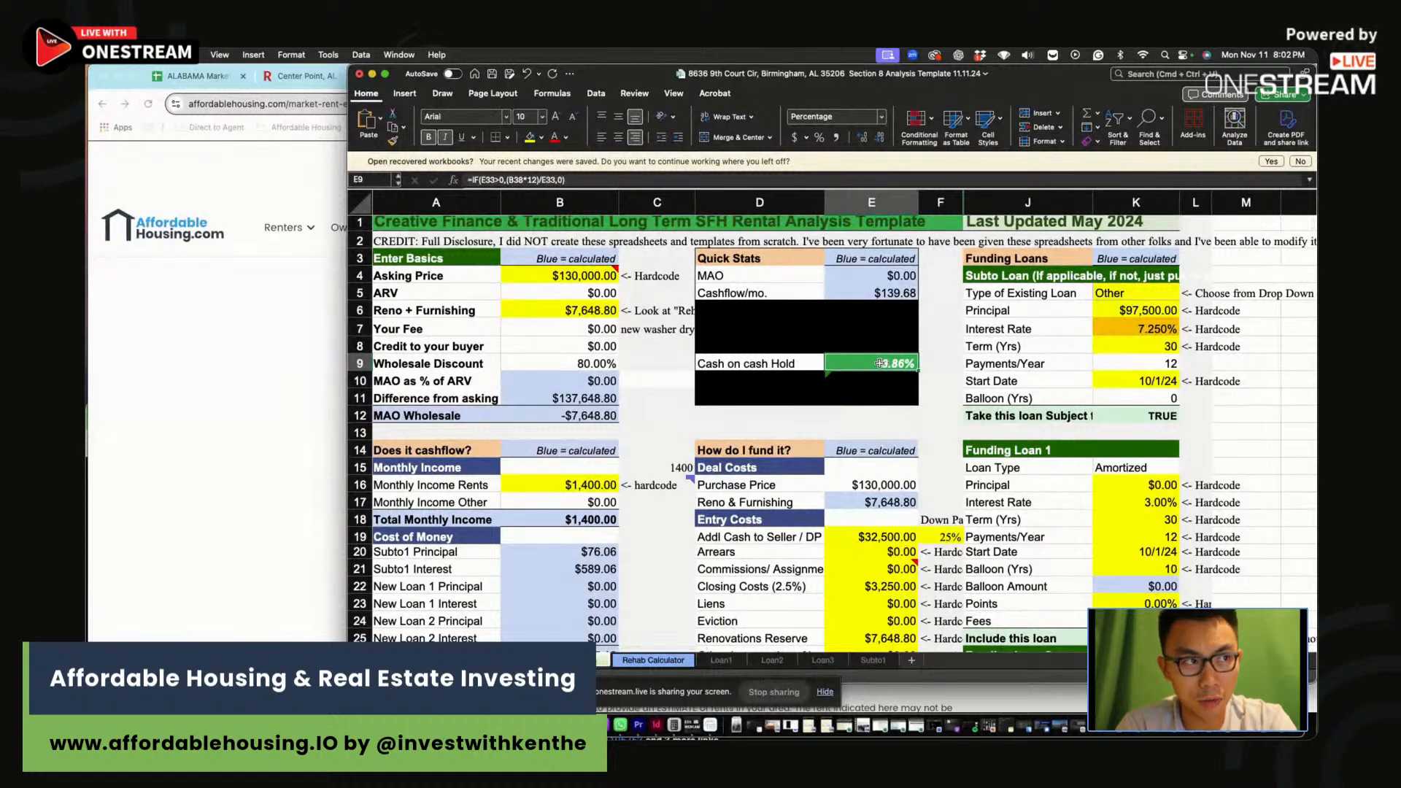
pyautogui.hscroll(2, 880, 364)
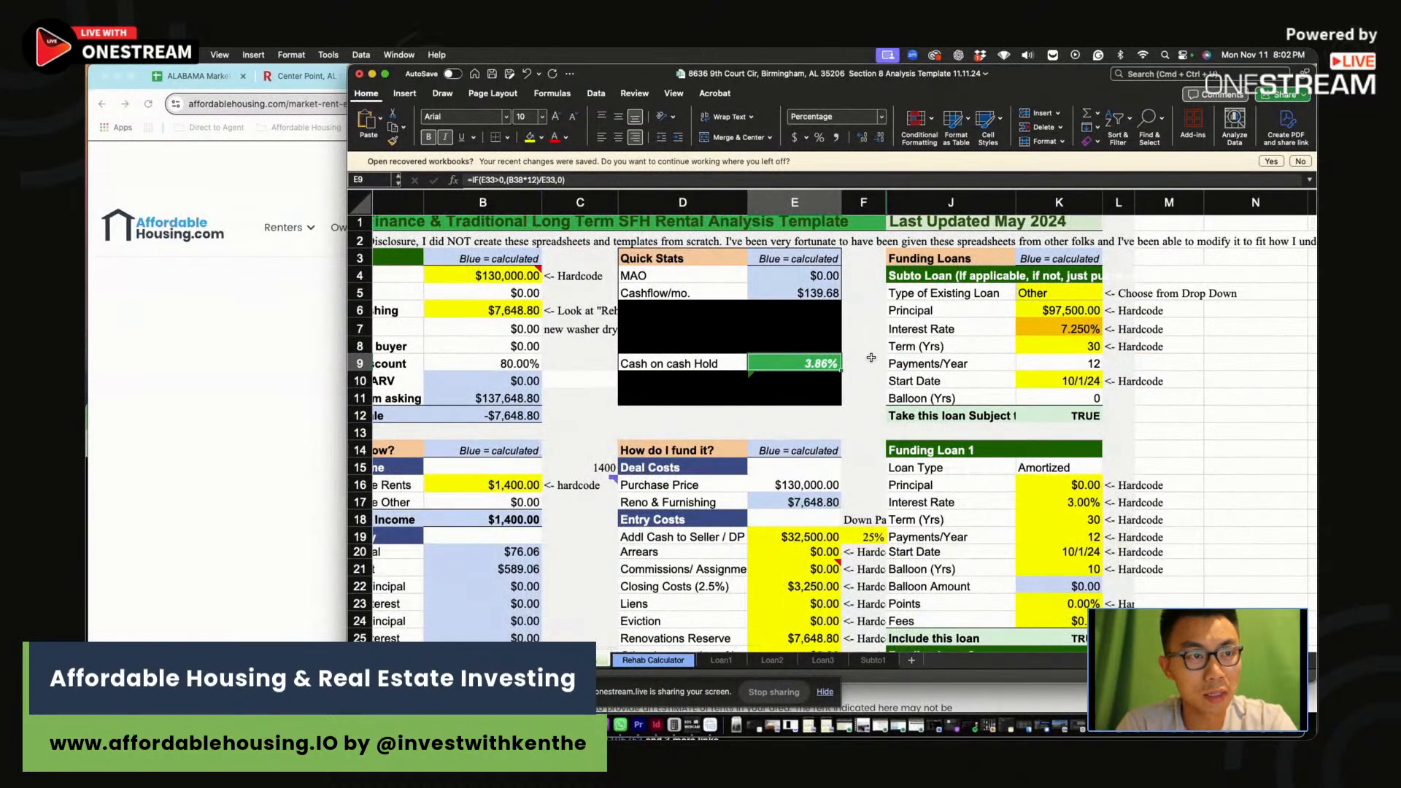
pyautogui.click(464, 281)
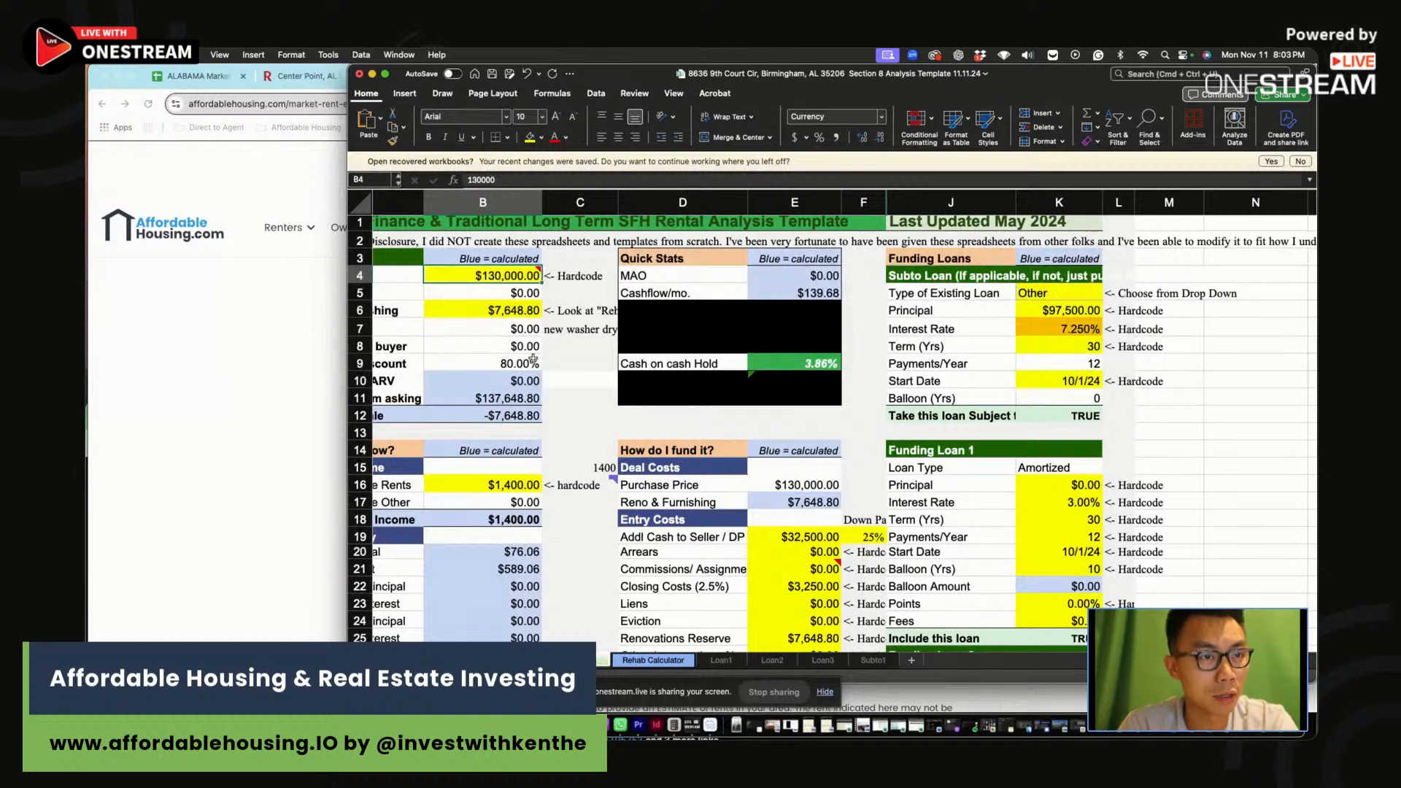
pyautogui.write('100,000')
pyautogui.press('Return')
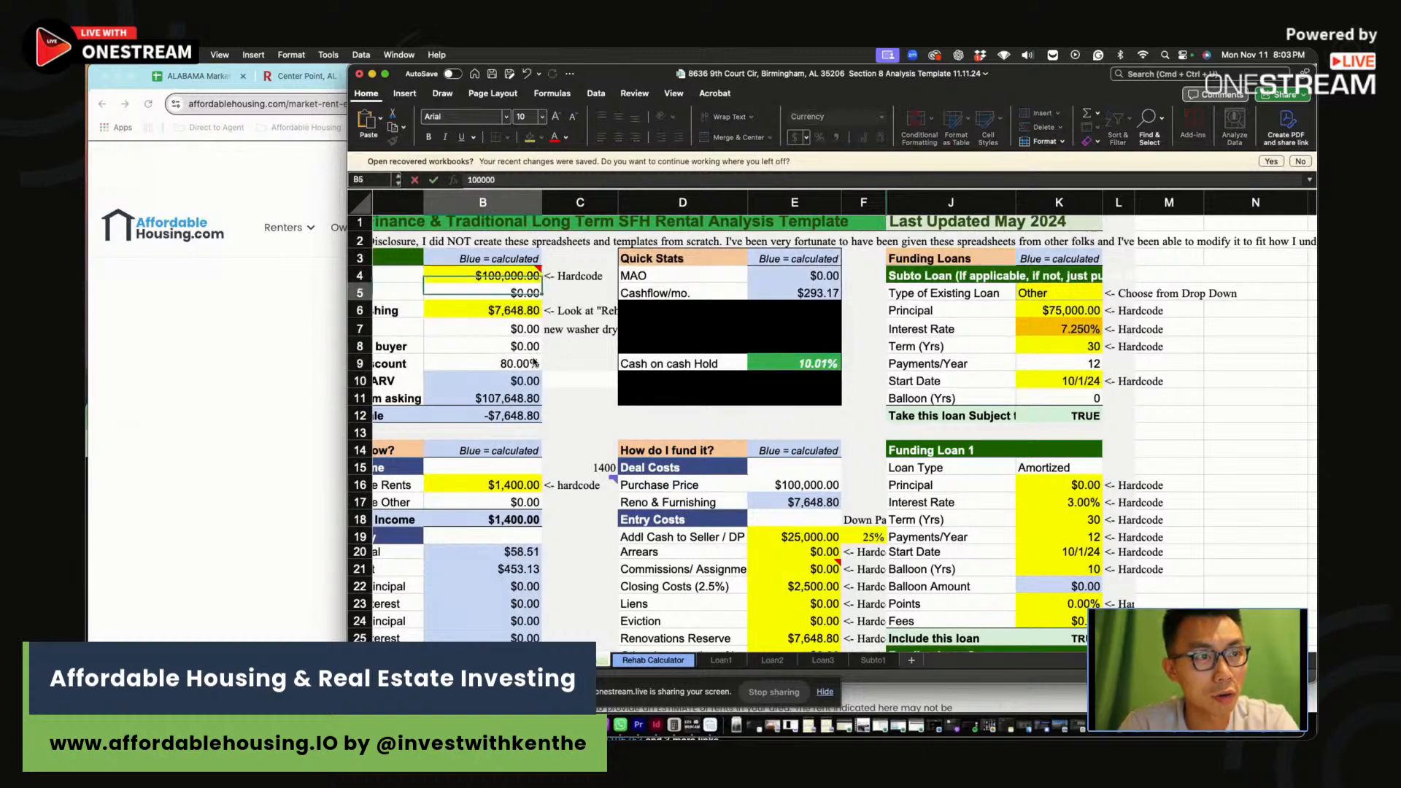
pyautogui.click(786, 363)
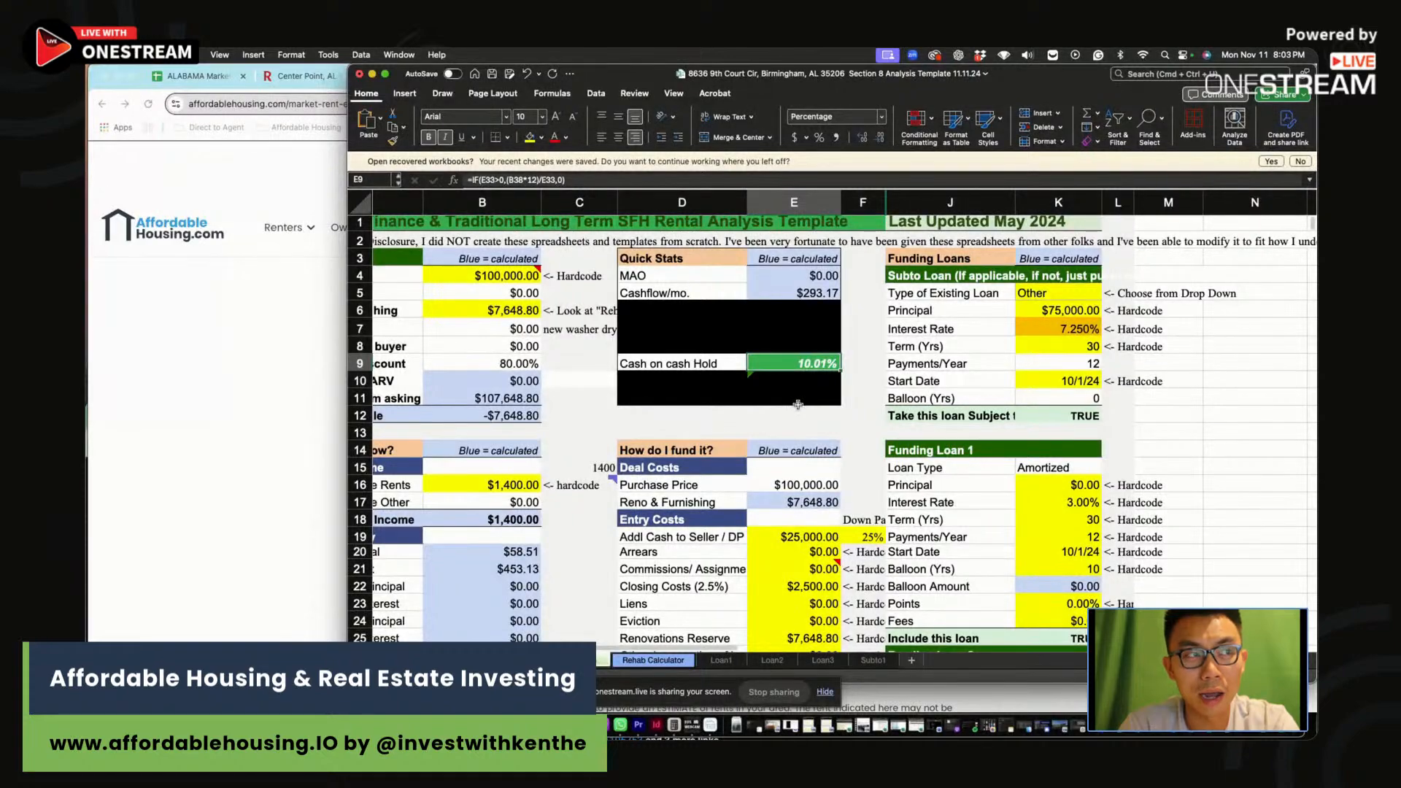
# Enter the Zip row's $1,400 rent, $293 cash flow and 10% CoC
pyautogui.scroll(-10, 825, 386)
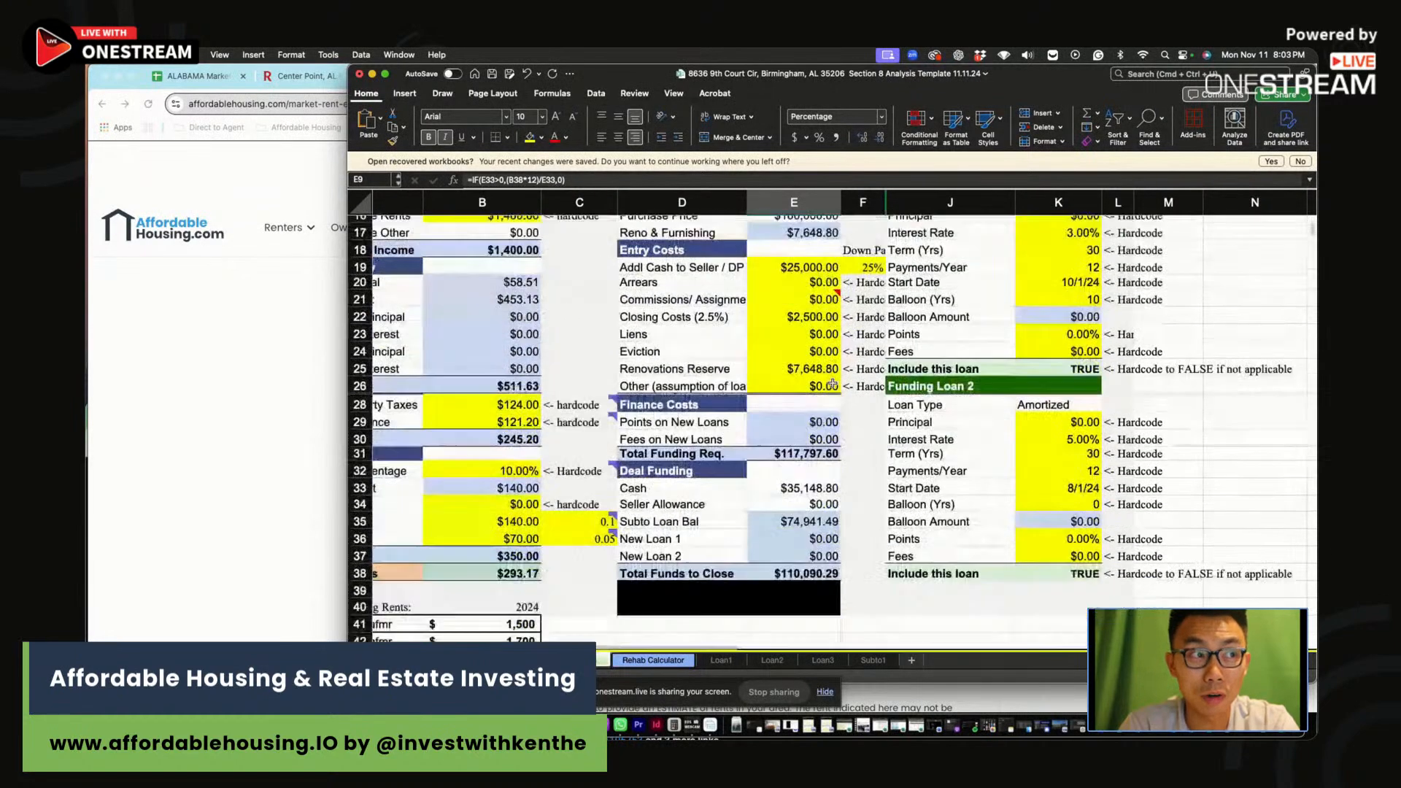
pyautogui.click(699, 577)
pyautogui.write('1400')
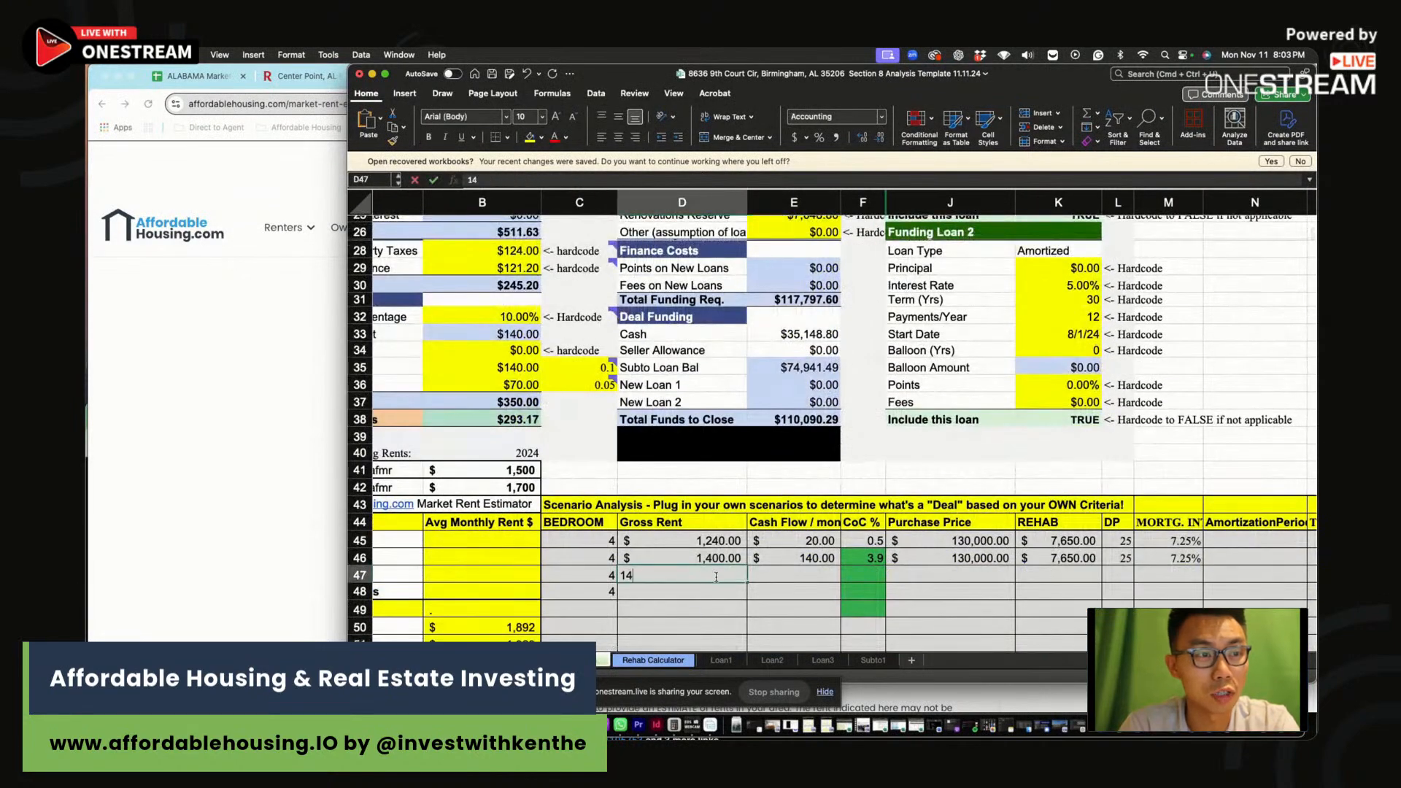
pyautogui.click(797, 573)
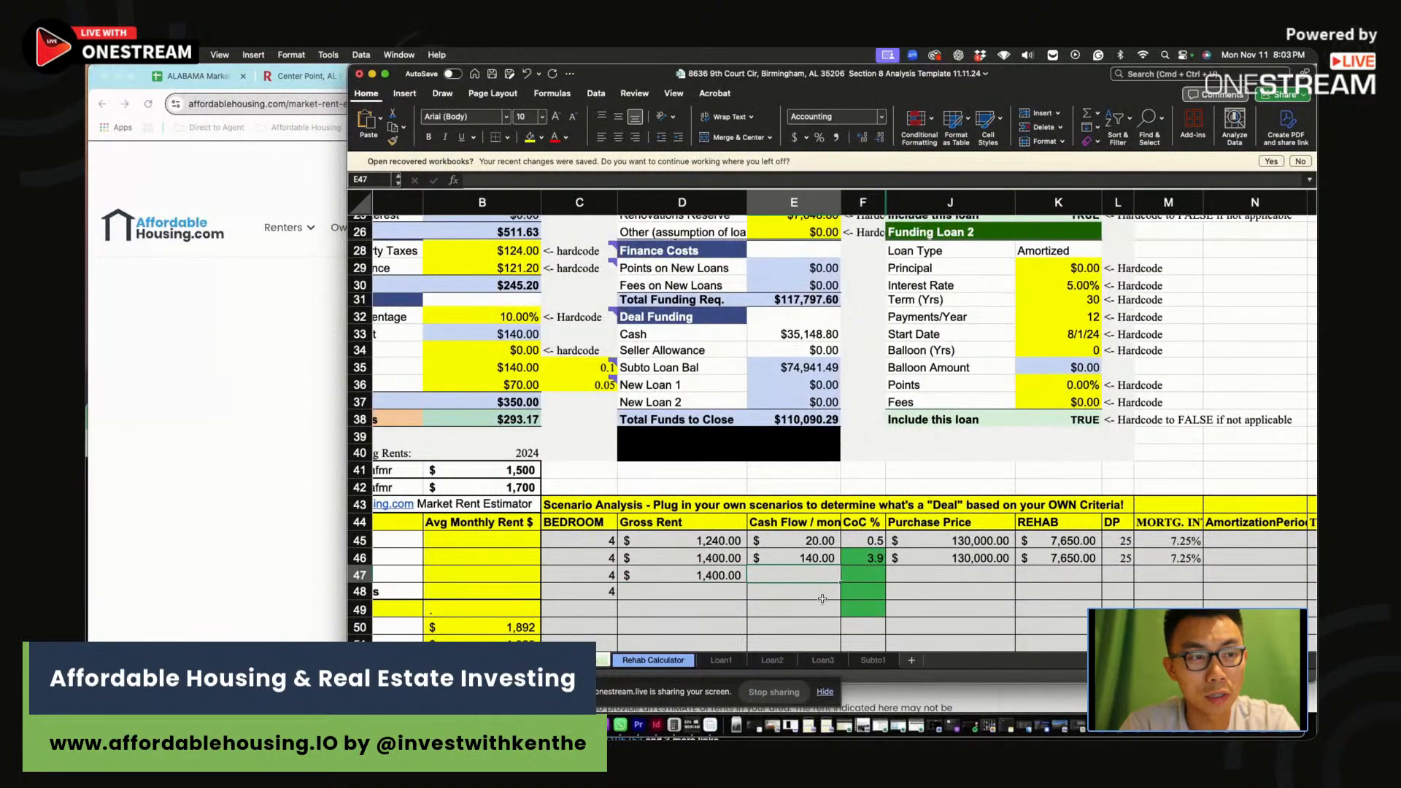
pyautogui.write('29')
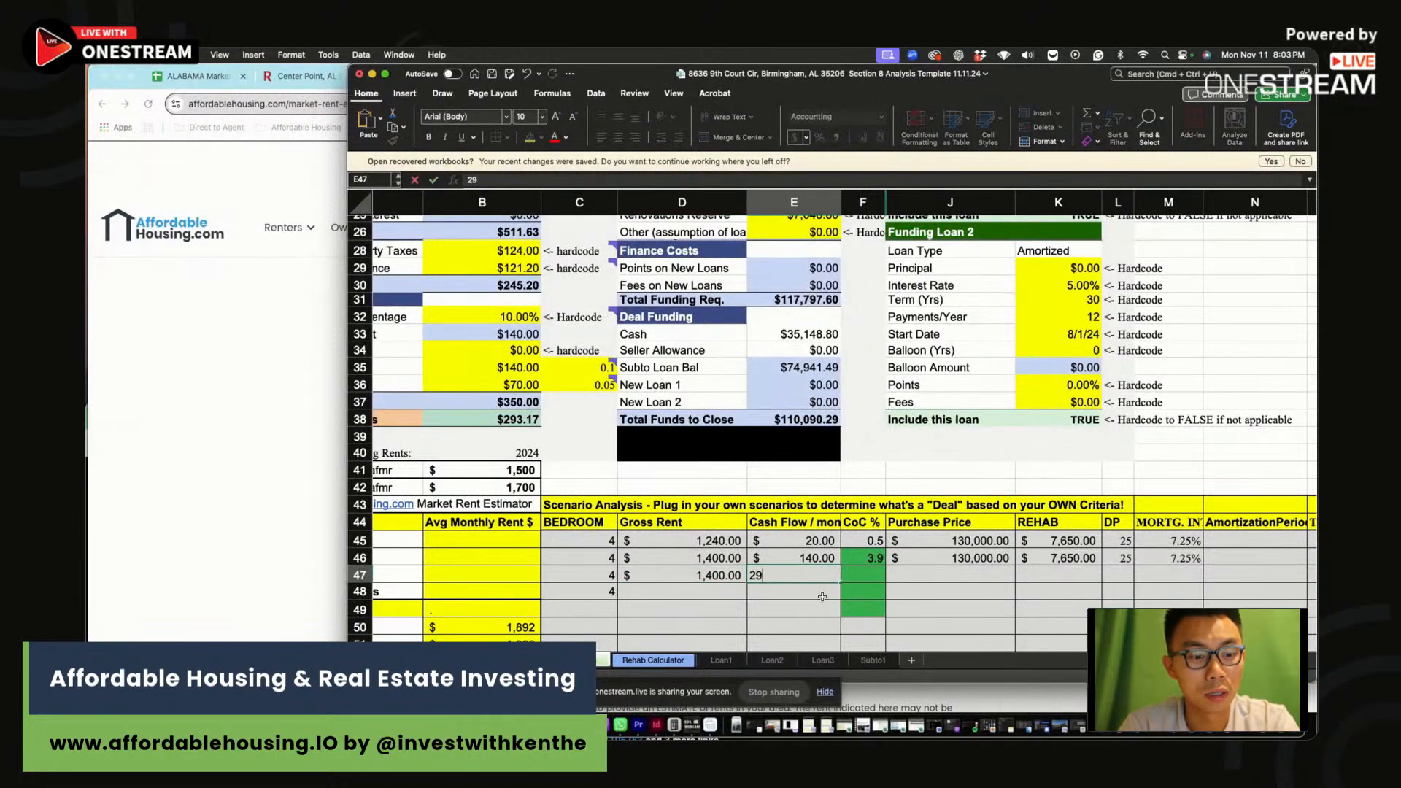
pyautogui.write('3')
pyautogui.press('Tab')
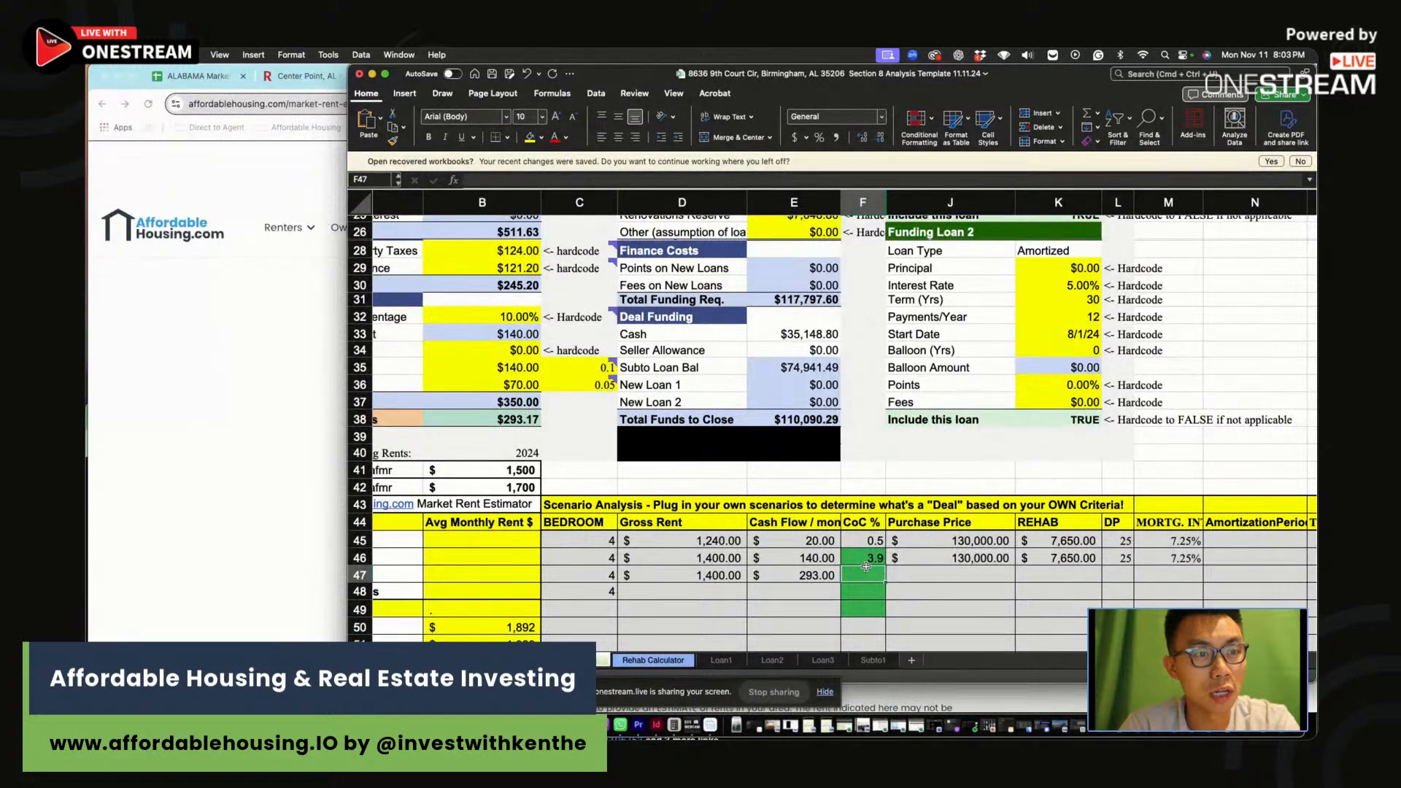
pyautogui.write('10')
pyautogui.scroll(5, 866, 566)
pyautogui.scroll(-2, 912, 584)
# Add the Zip row's $100,000 price, $7,650 rehab and 7.25% mortgage rate
pyautogui.click(950, 617)
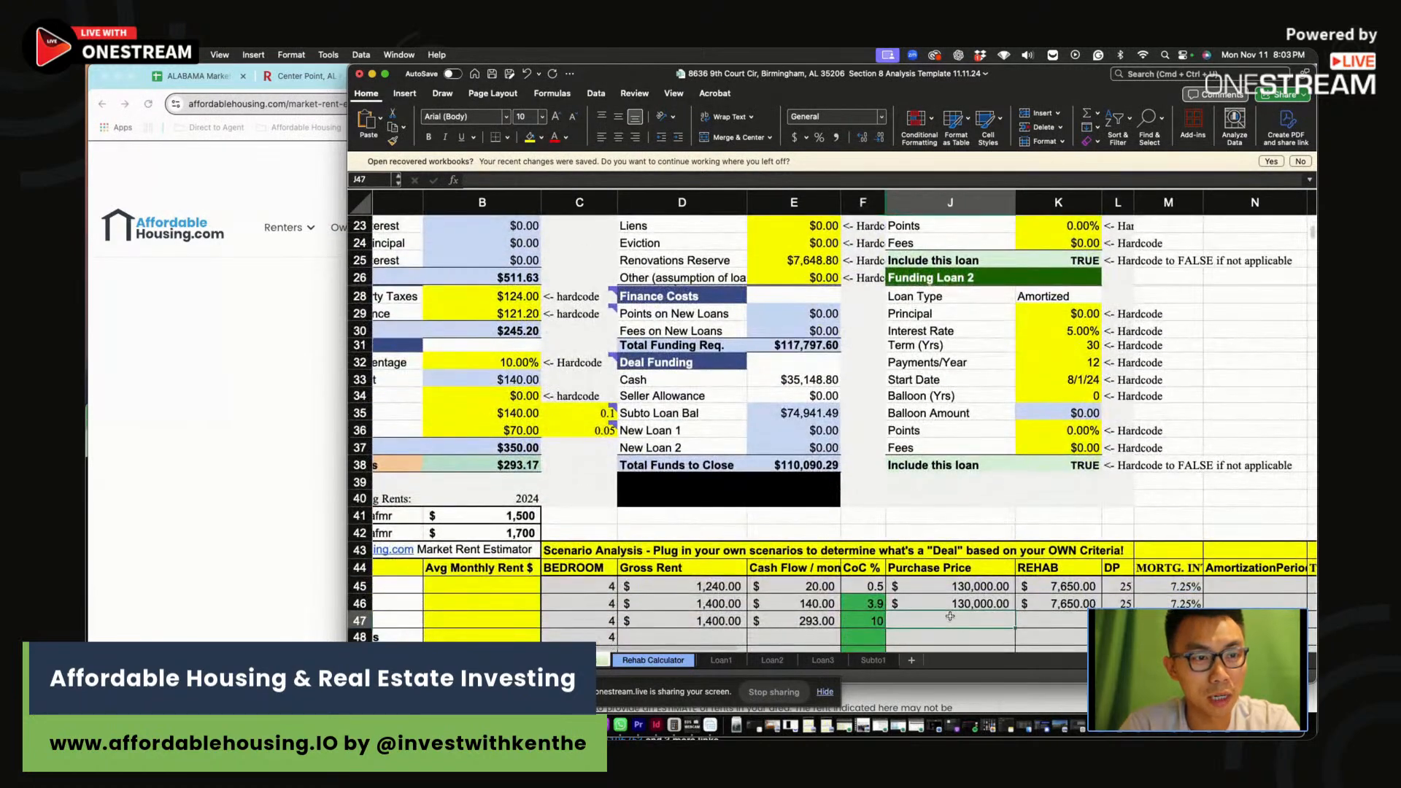
pyautogui.write('100,000')
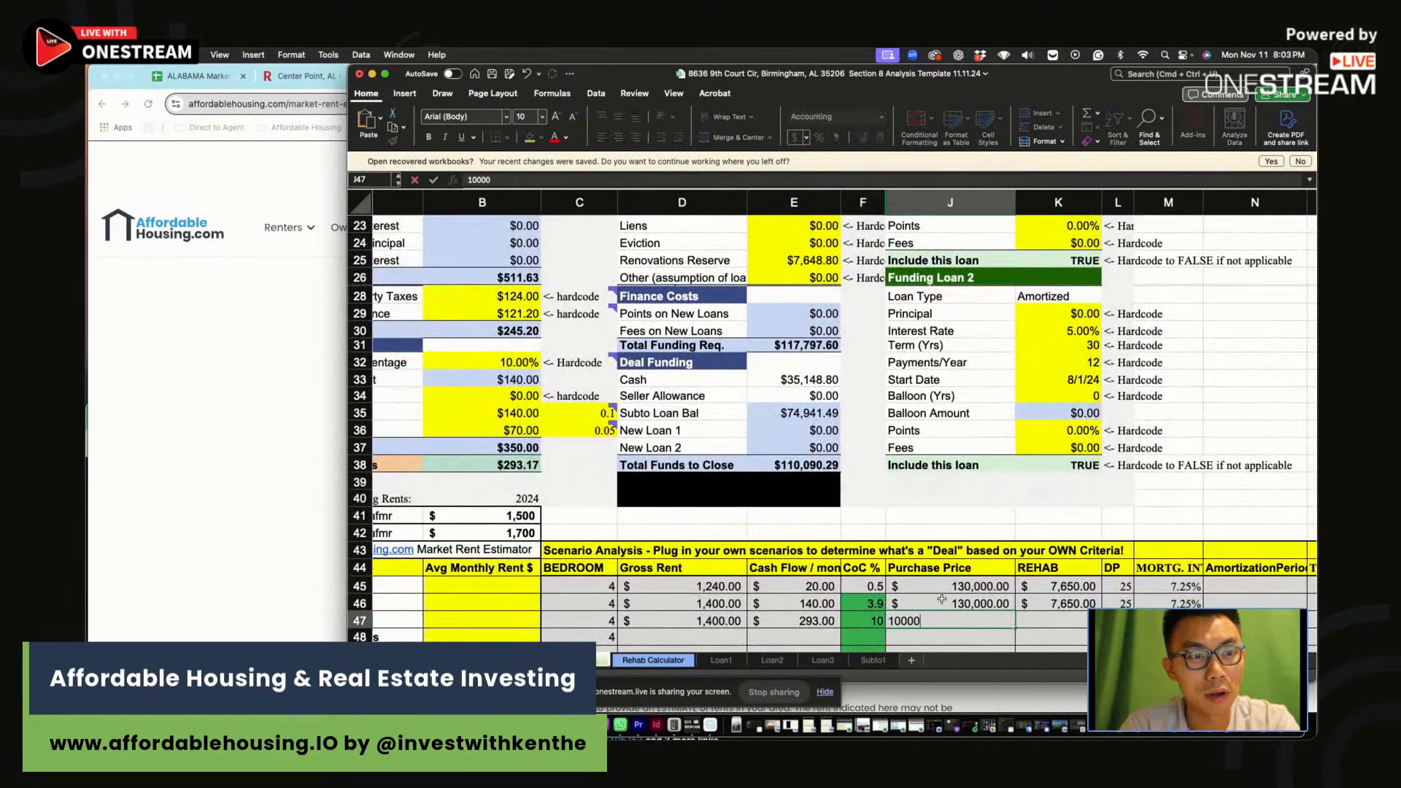
pyautogui.press('Return')
pyautogui.click(1037, 621)
pyautogui.write('7650')
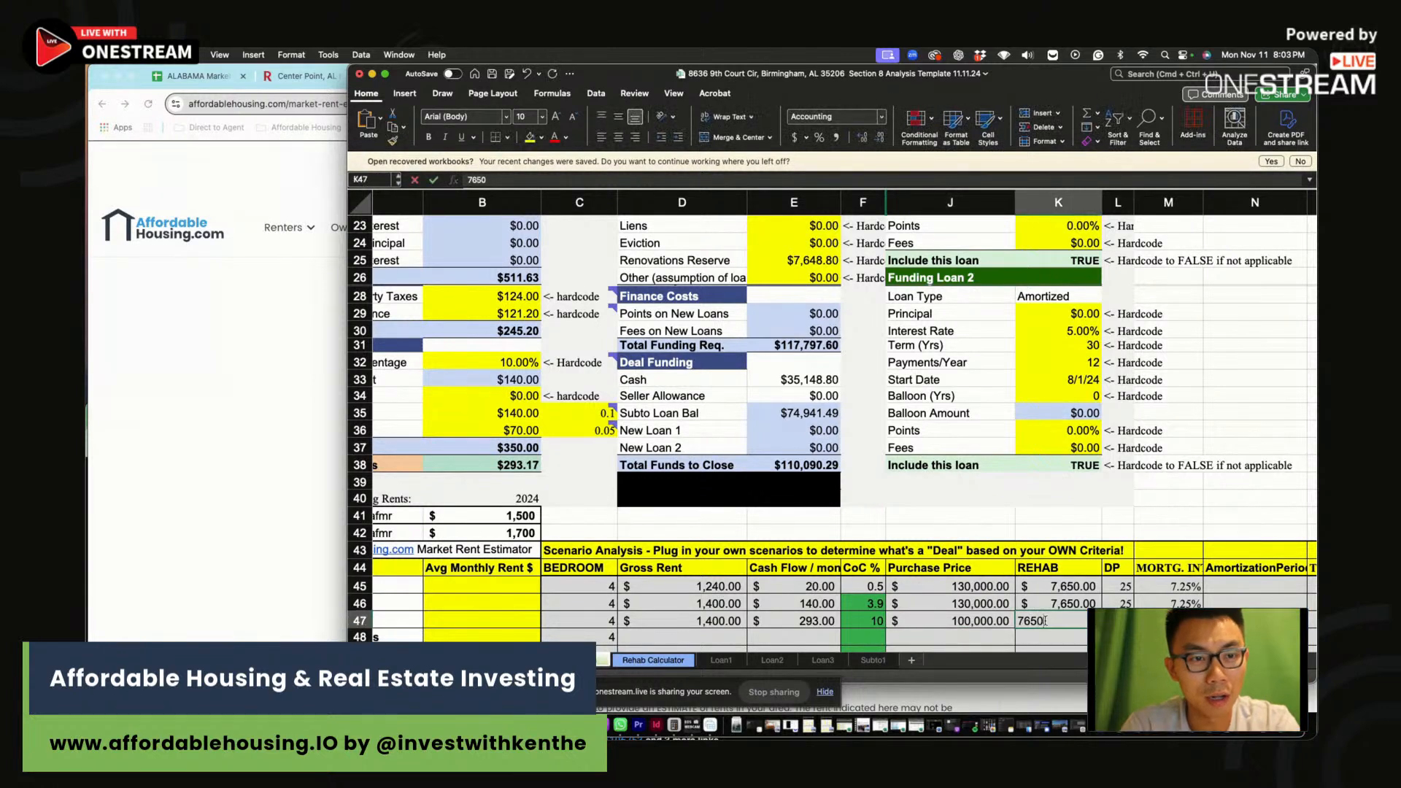
pyautogui.press('Tab')
pyautogui.write('7.25')
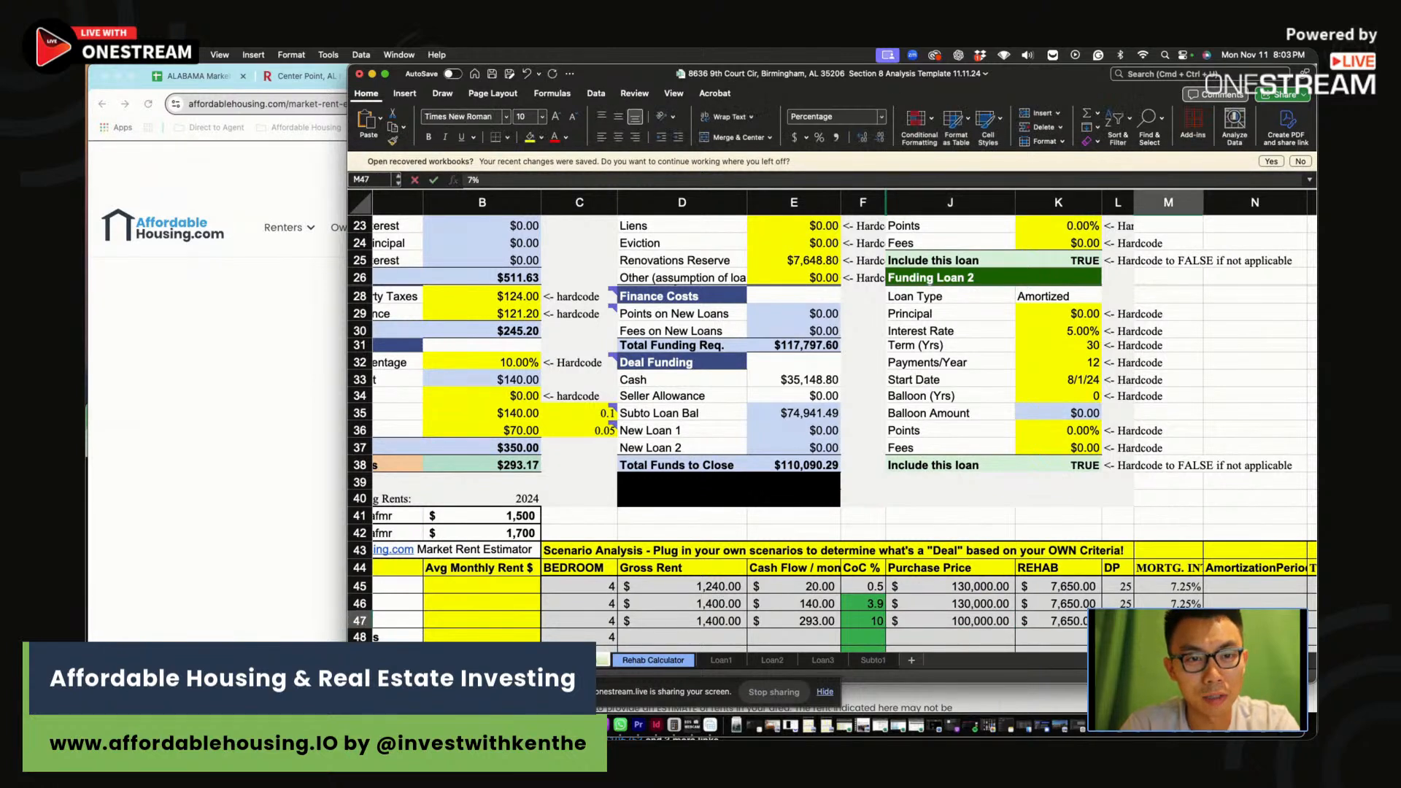
pyautogui.press('Return')
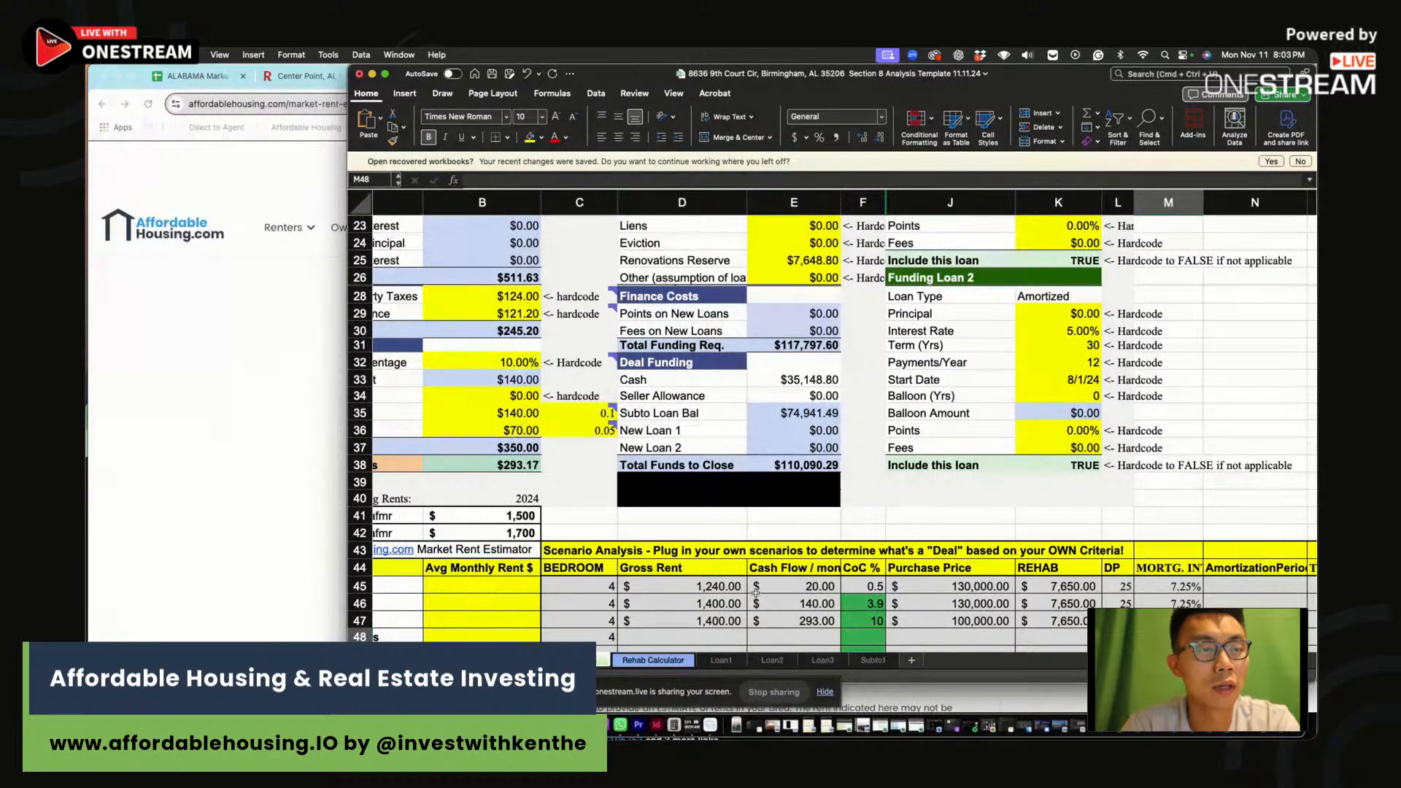
pyautogui.scroll(10, 513, 475)
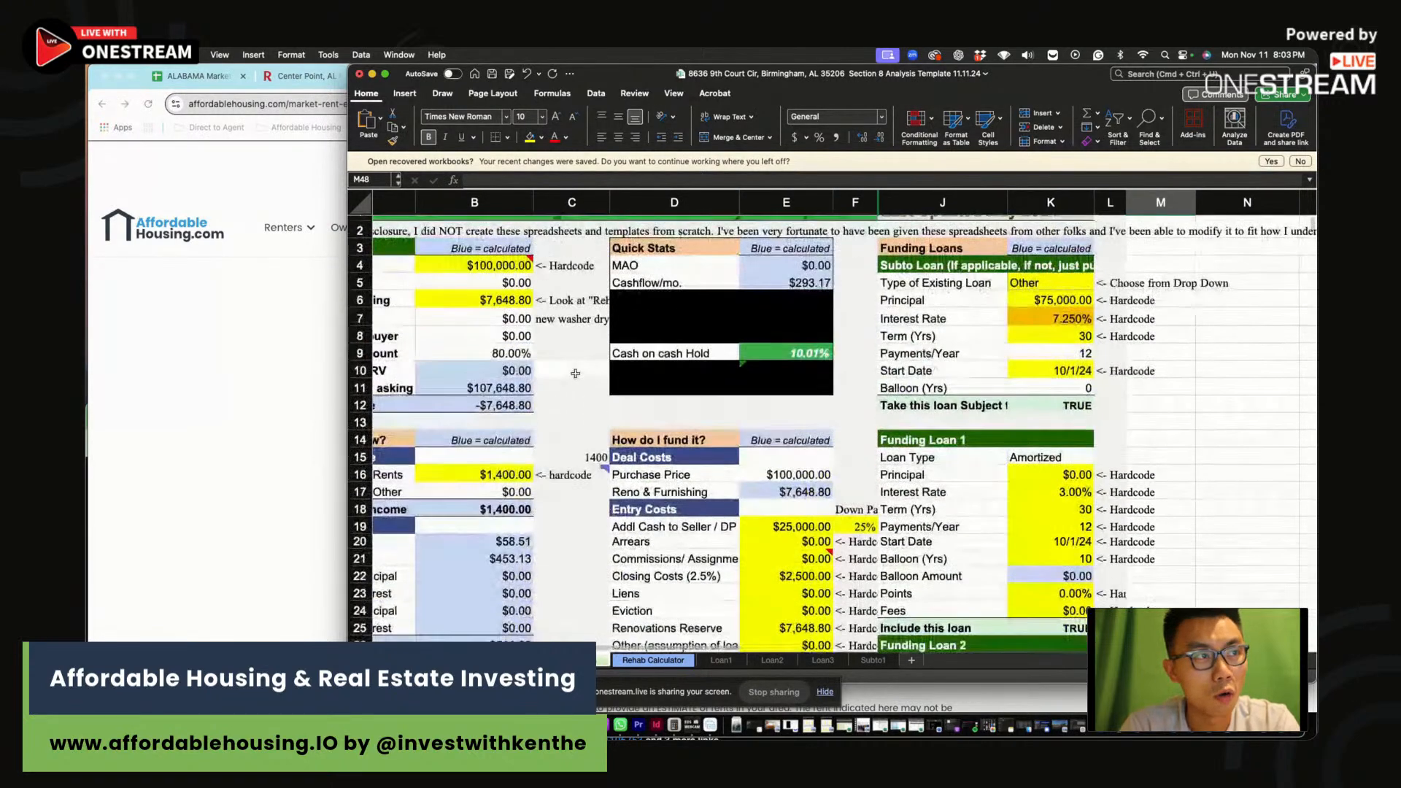
# Set the monthly rent to $1,240 and try a $90,000 asking price
pyautogui.click(514, 475)
pyautogui.write('1,24')
pyautogui.write('0')
pyautogui.press('Return')
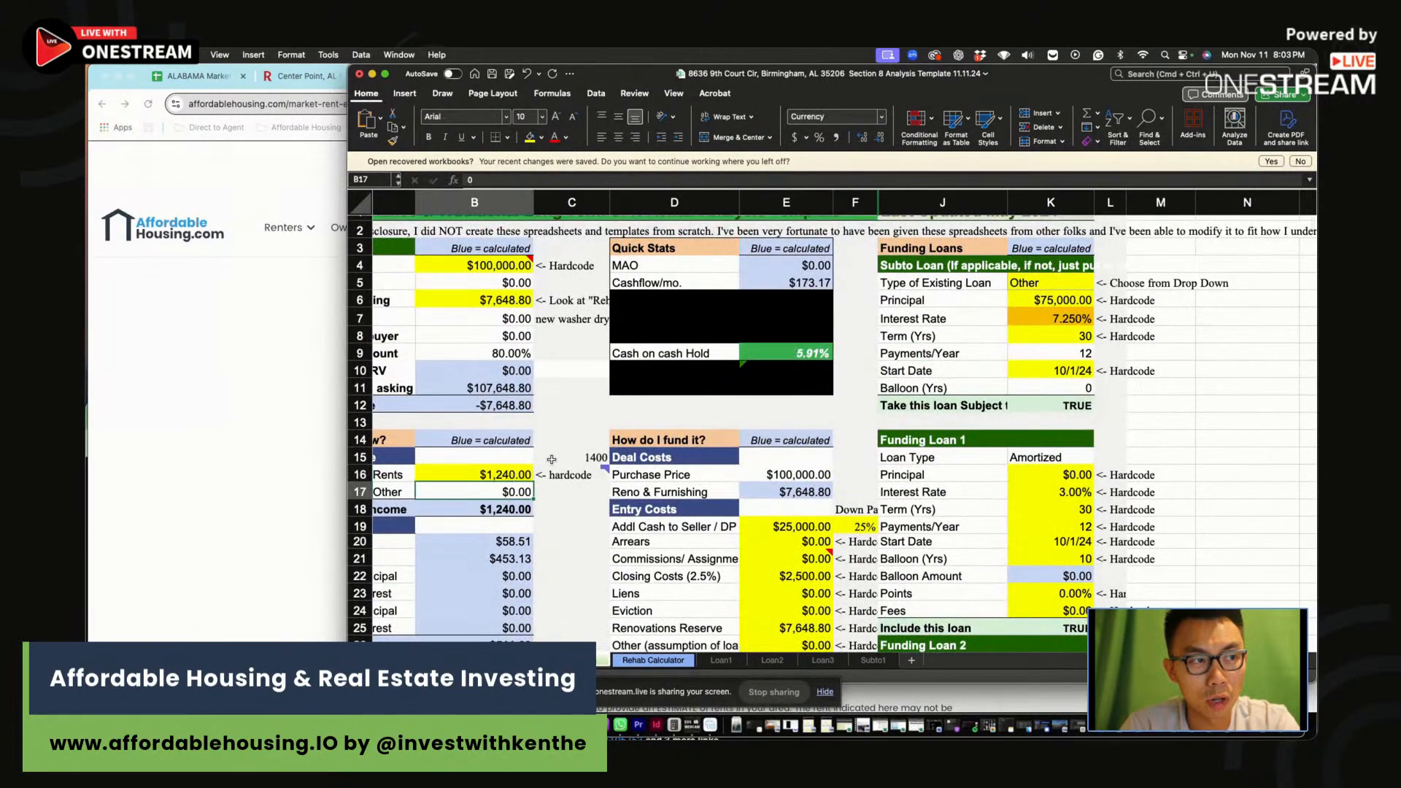
pyautogui.click(530, 265)
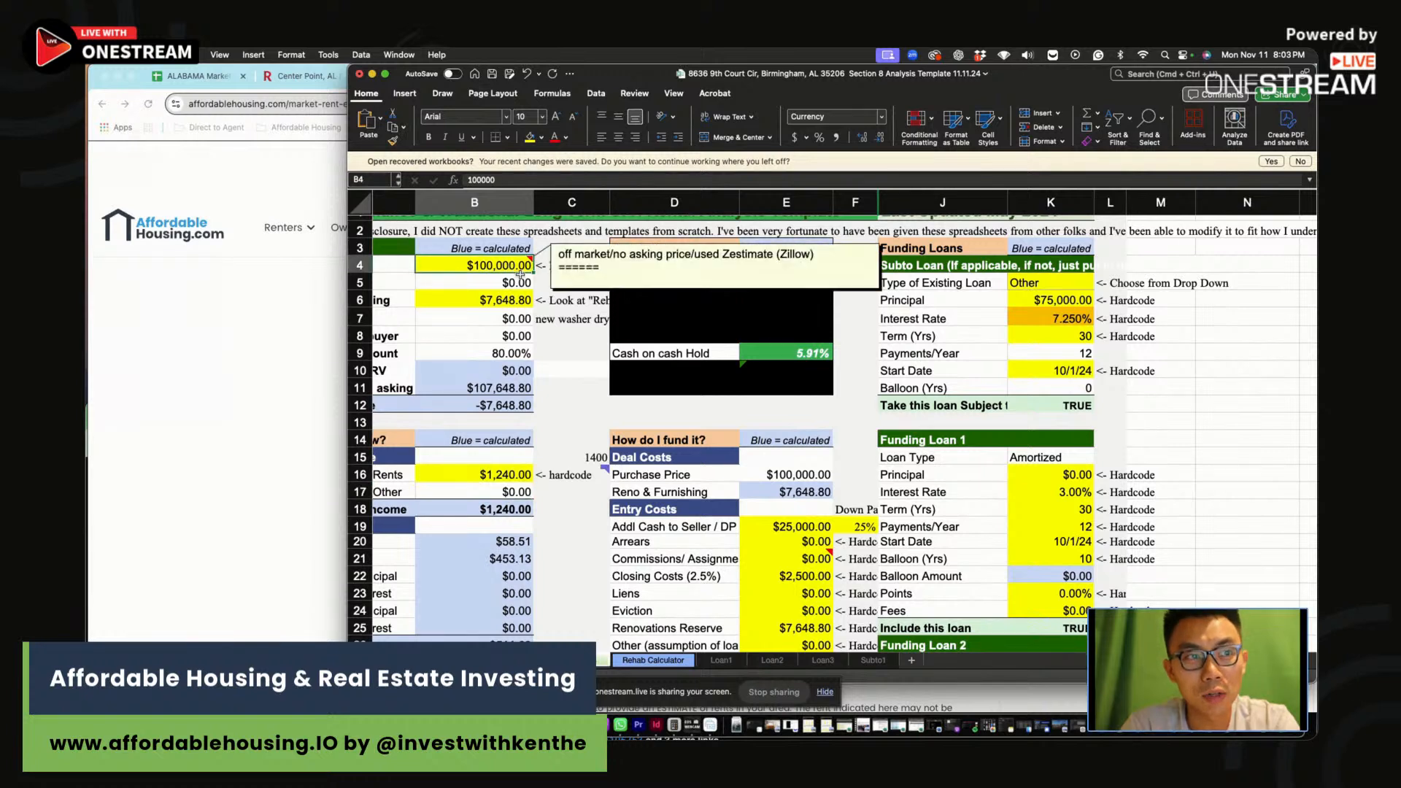
pyautogui.write('90,000')
pyautogui.press('Return')
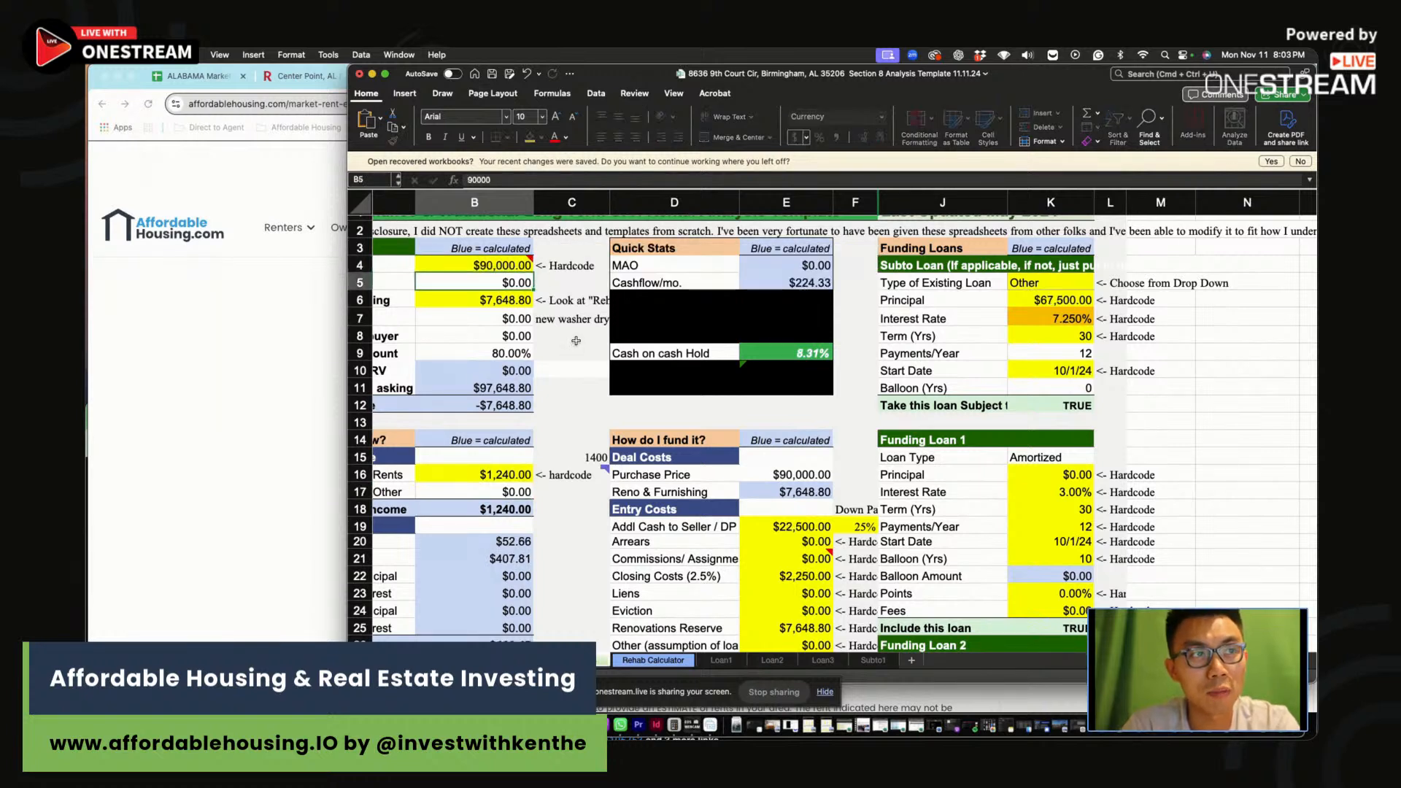
# Try $85,000 and then $83,000 asking prices, checking the cash-on-cash return
pyautogui.click(506, 268)
pyautogui.write('8500')
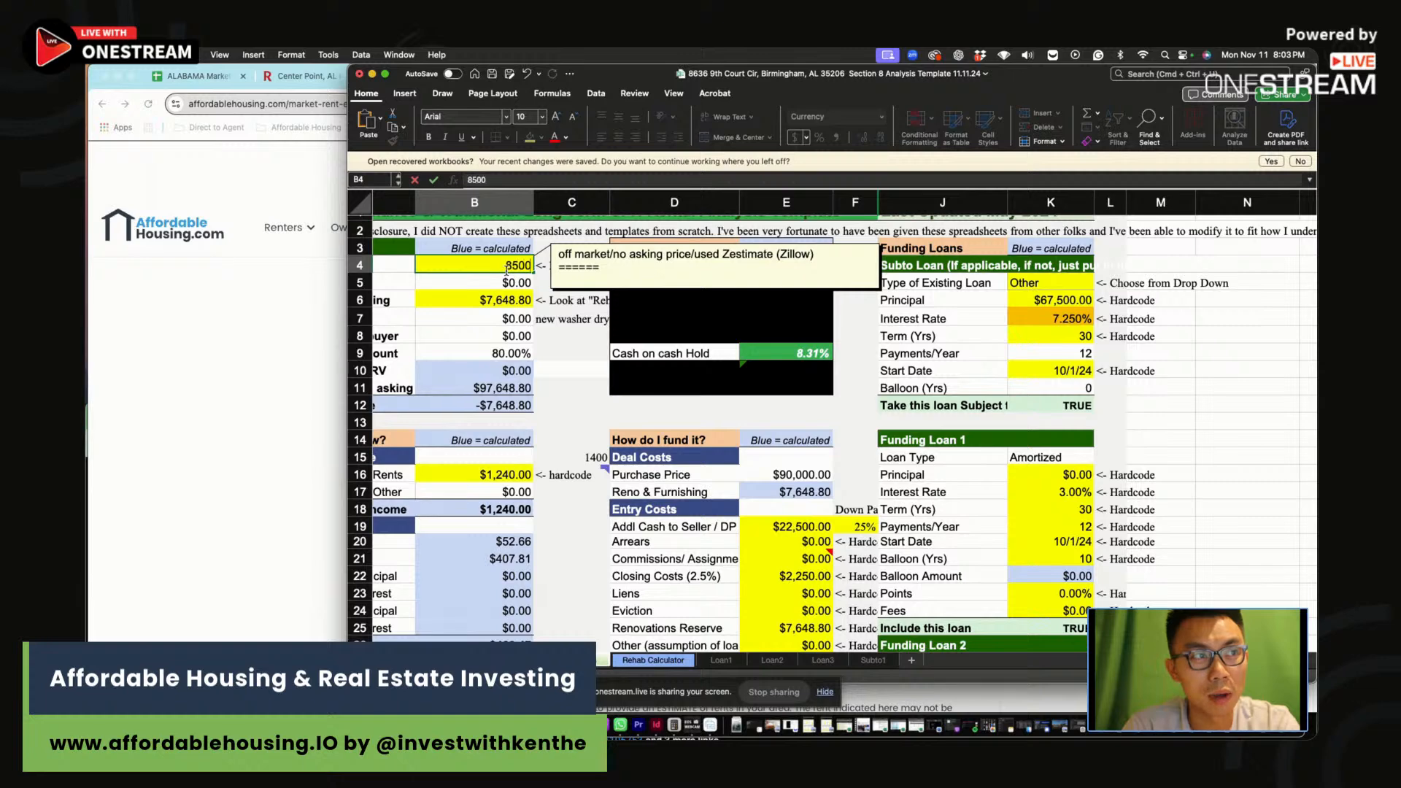
pyautogui.write('0')
pyautogui.press('Return')
pyautogui.click(504, 264)
pyautogui.write('8')
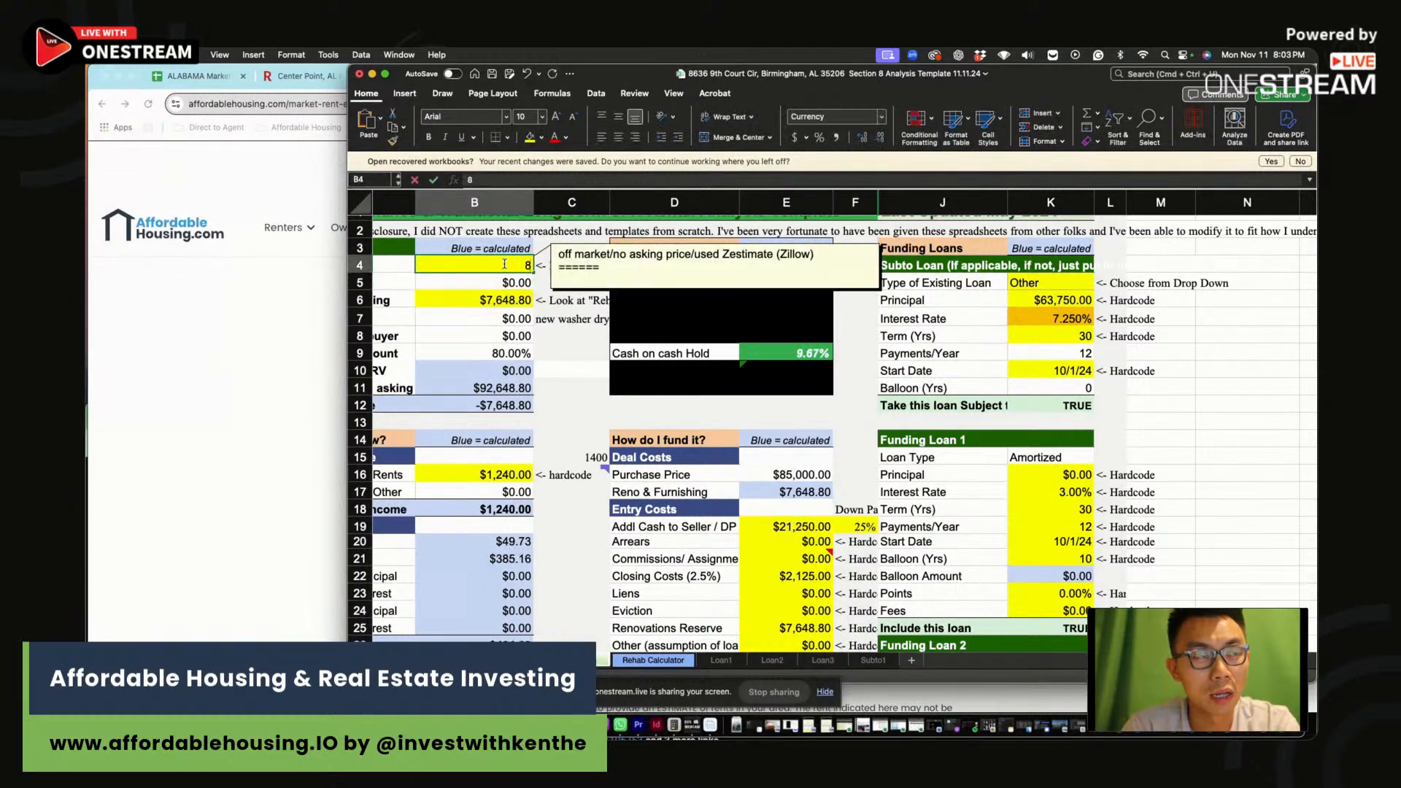
pyautogui.write('3000')
pyautogui.press('Return')
pyautogui.click(797, 353)
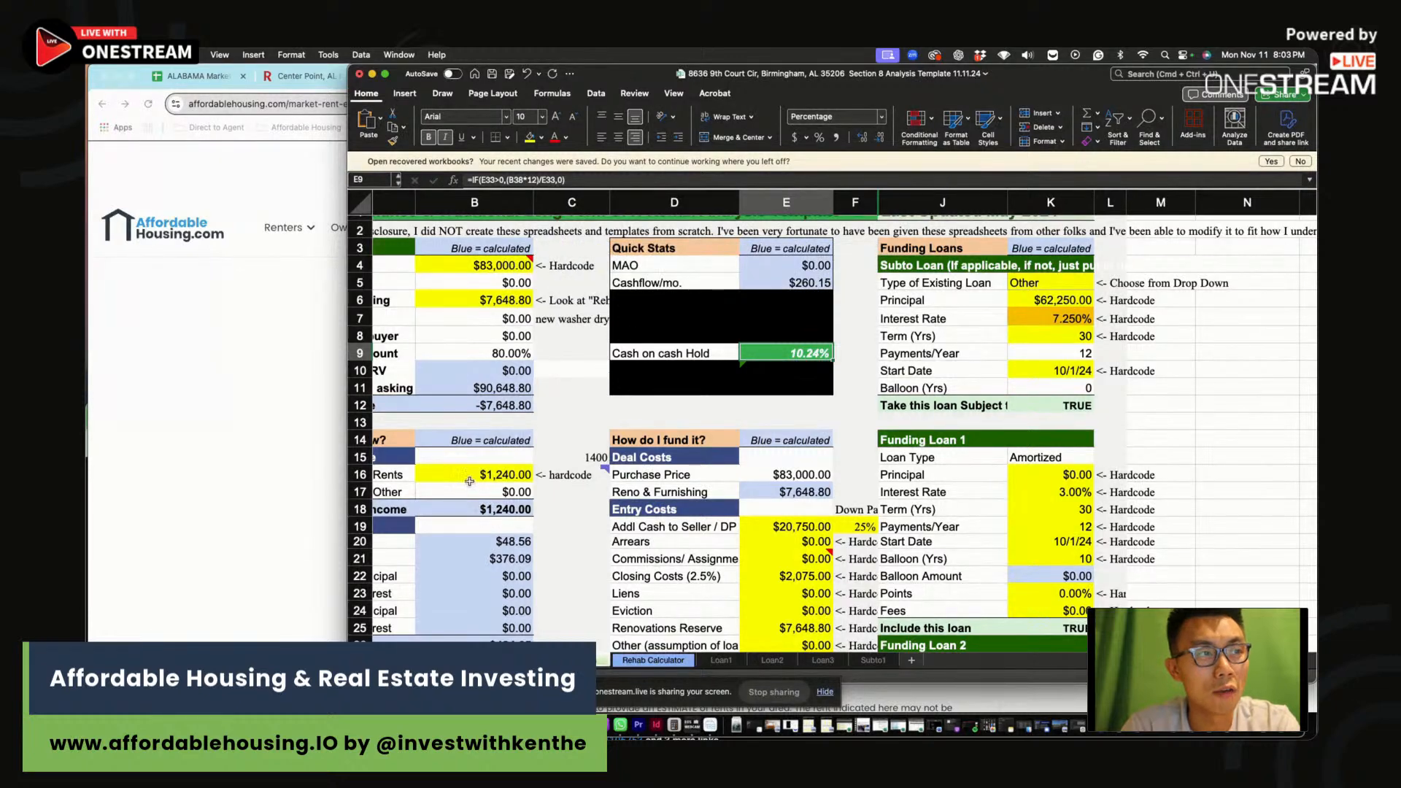
# Start the fourth scenario row with $1,240 rent, 10.2 CoC and $260 cash flow
pyautogui.scroll(-10, 469, 481)
pyautogui.click(733, 597)
pyautogui.write('1')
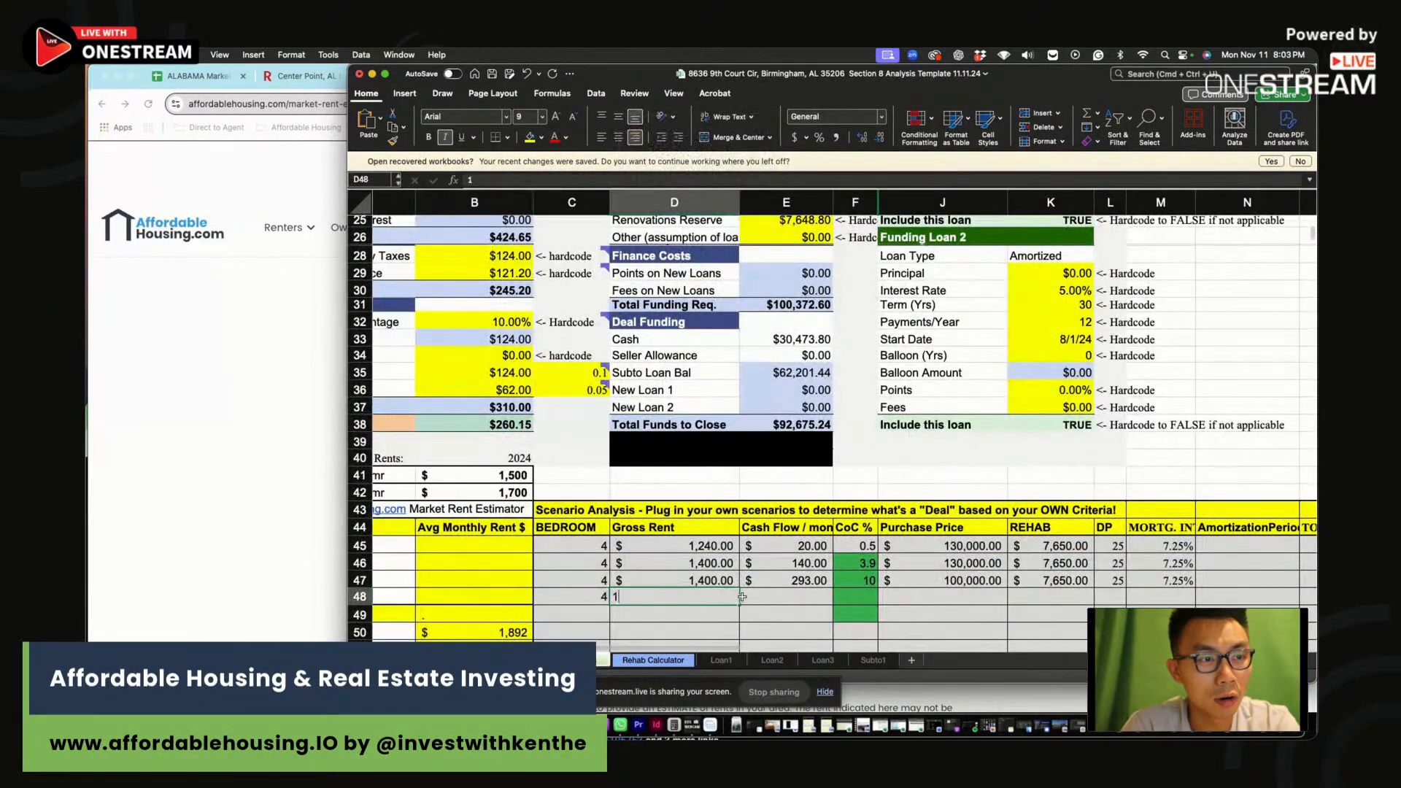
pyautogui.write(',240')
pyautogui.press('Tab')
pyautogui.write('0')
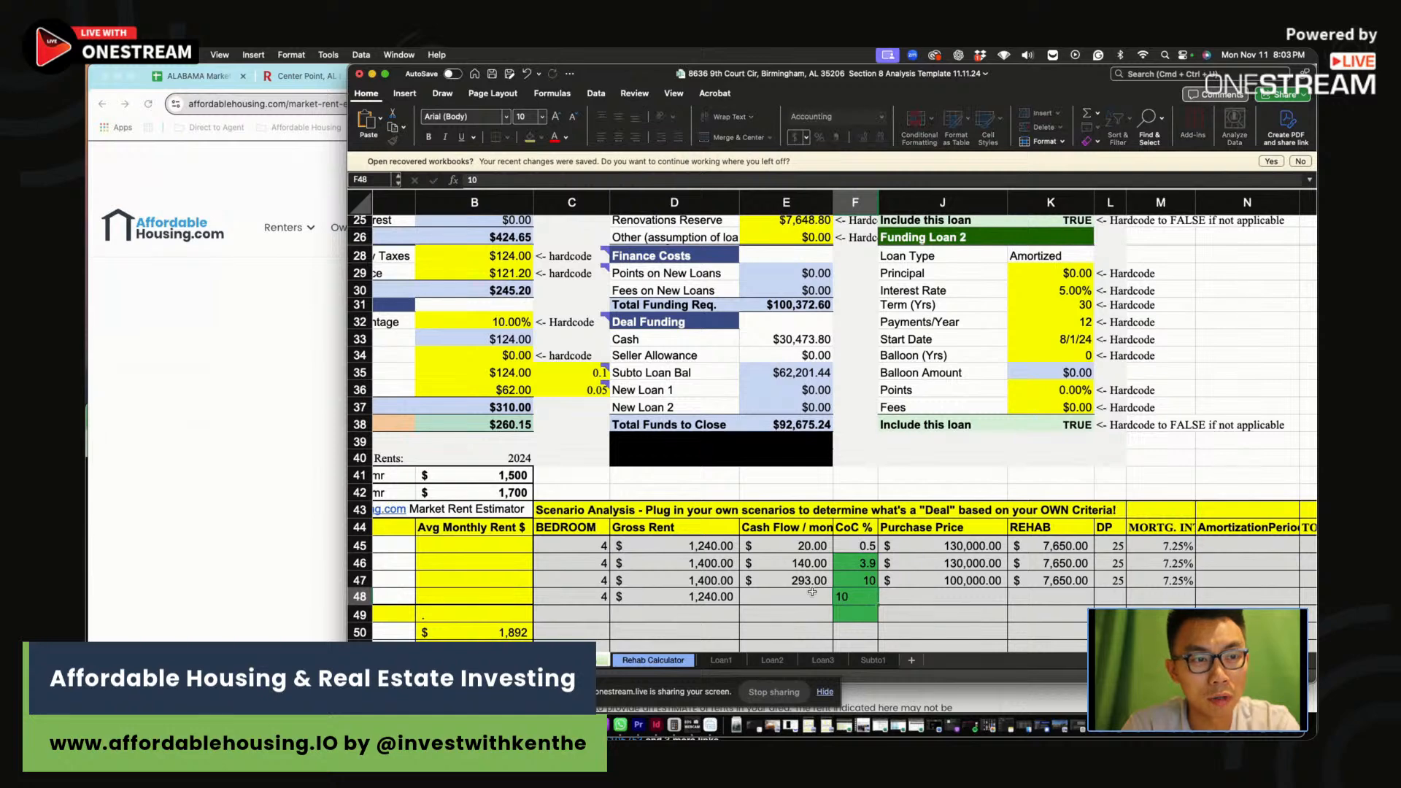
pyautogui.scroll(7, 729, 467)
pyautogui.write('.2')
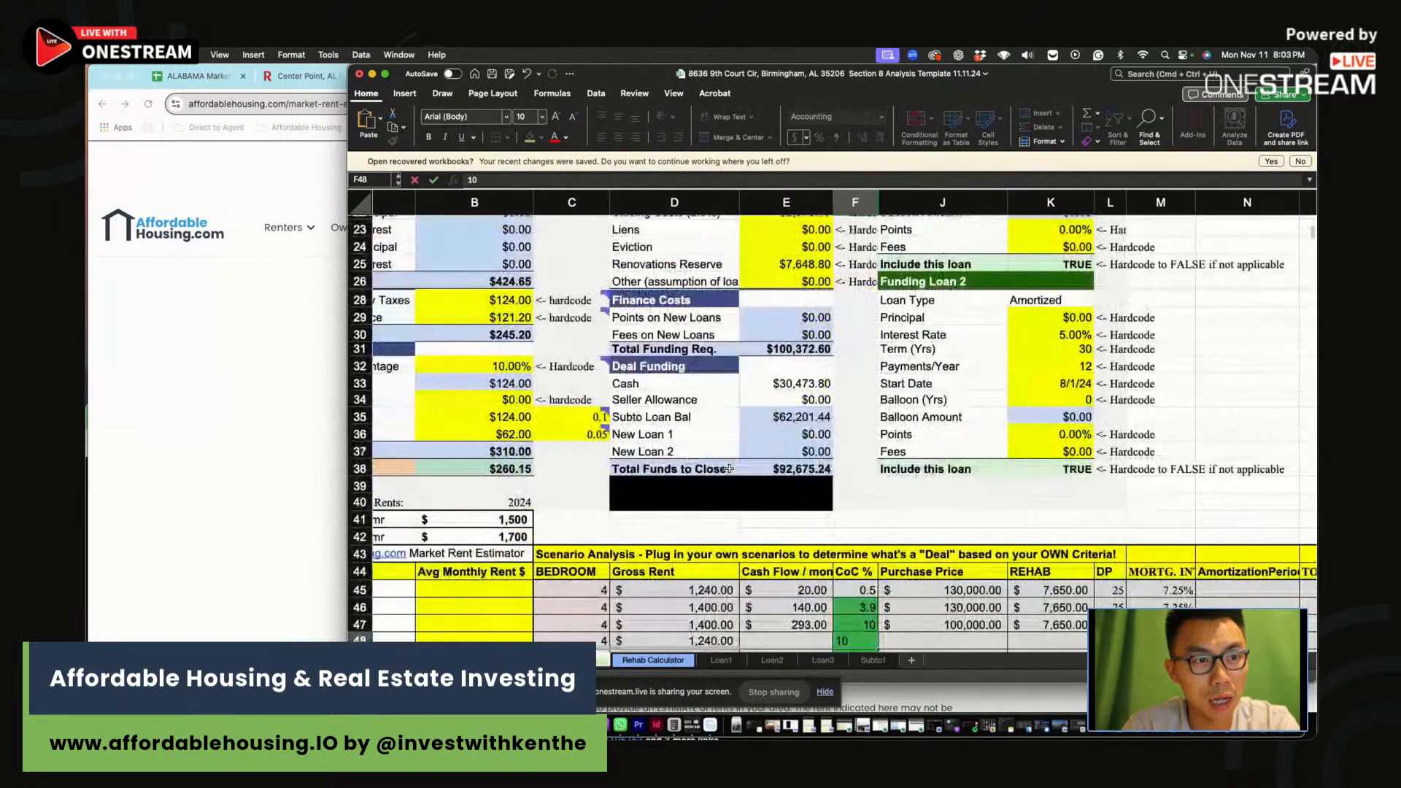
pyautogui.press('Return')
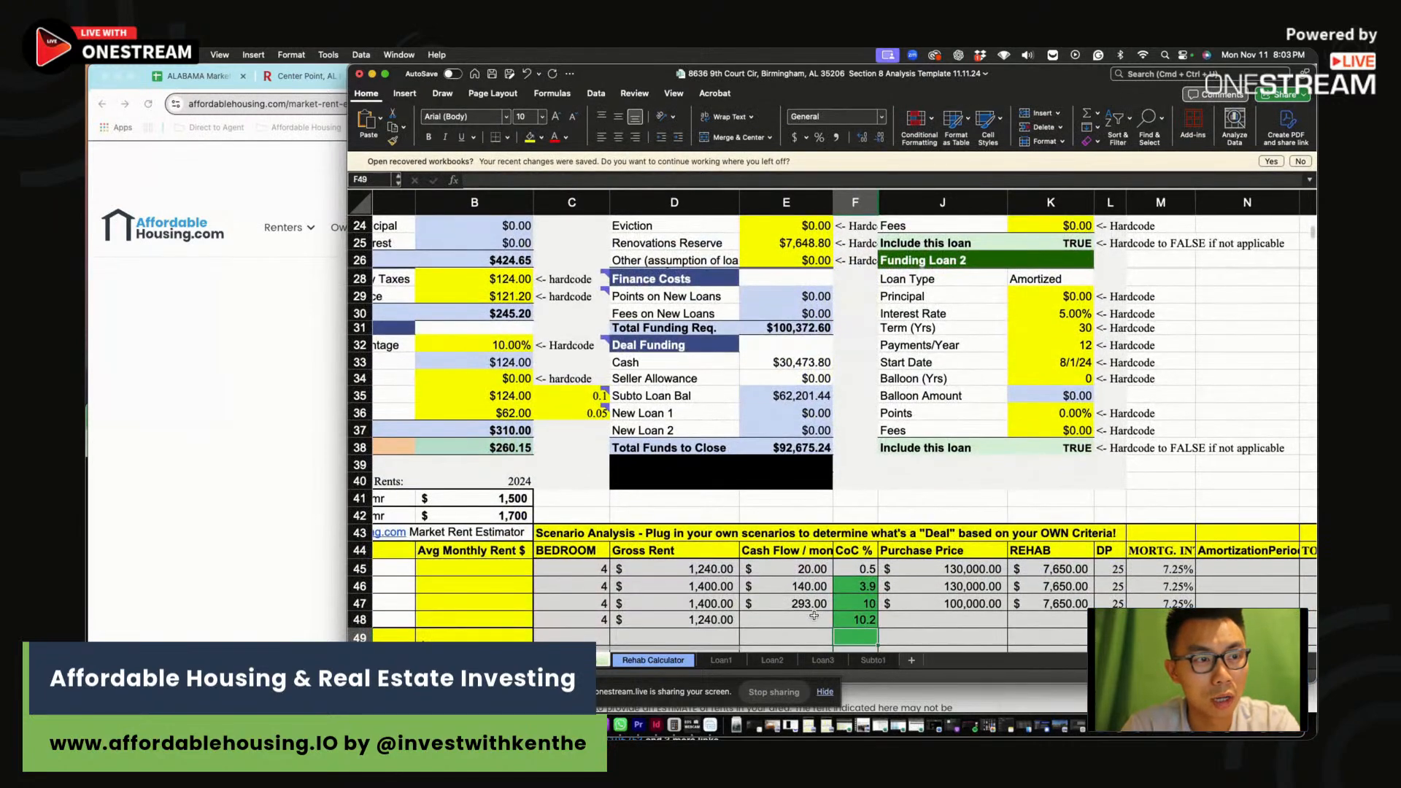
pyautogui.click(813, 618)
pyautogui.write('260')
pyautogui.click(955, 629)
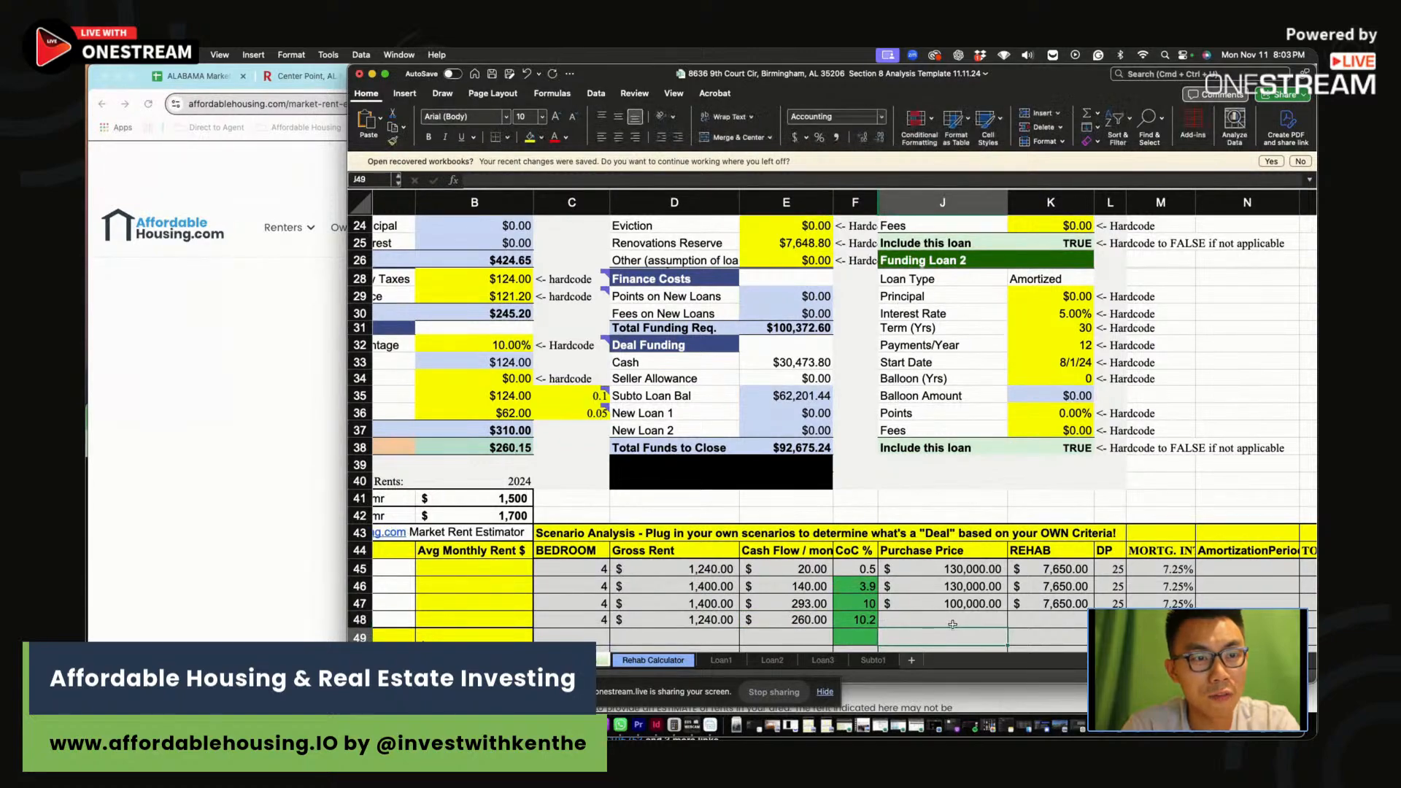
# Enter the $83,000 purchase price in row 48 and compare it with the third scenario
pyautogui.click(951, 621)
pyautogui.write('83000')
pyautogui.press('Return')
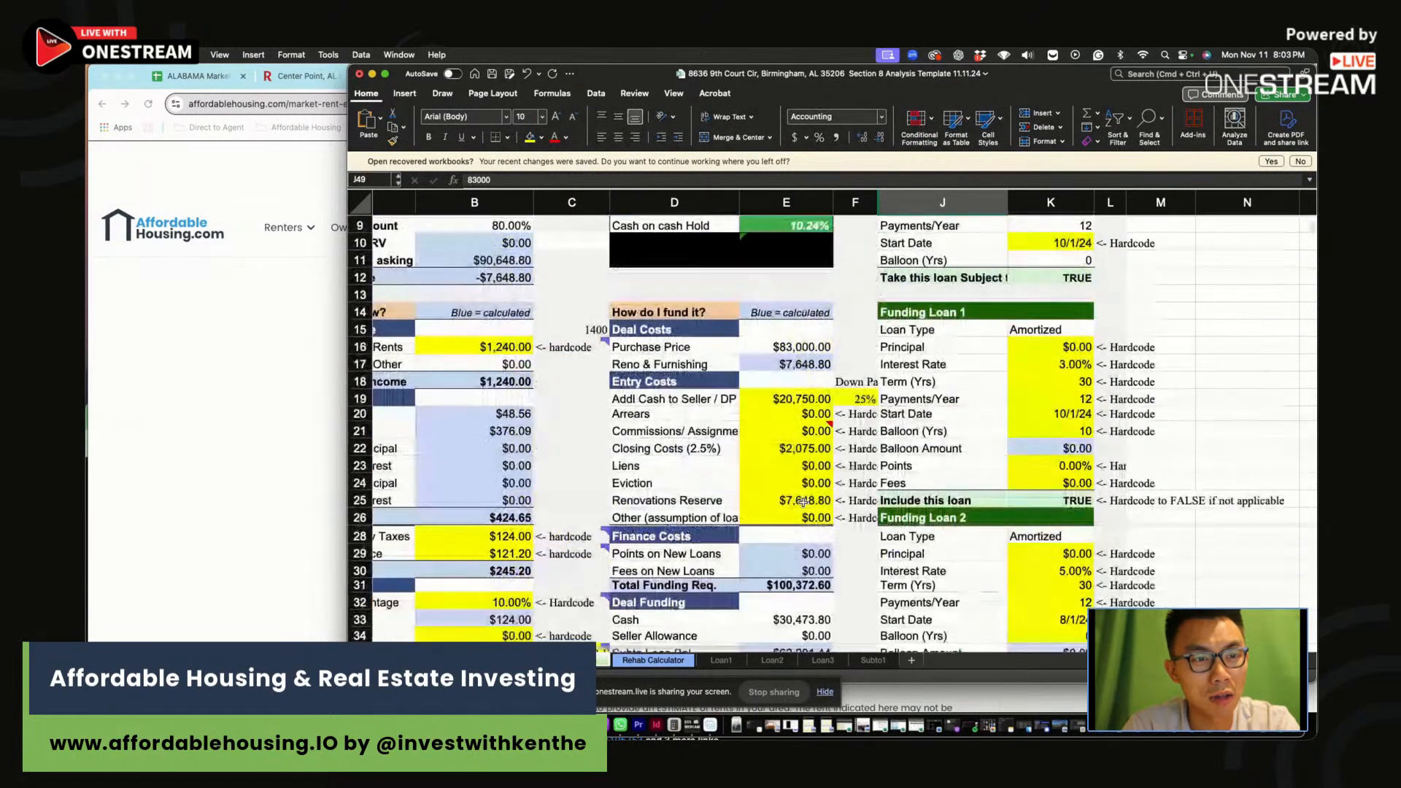
pyautogui.scroll(-5, 803, 503)
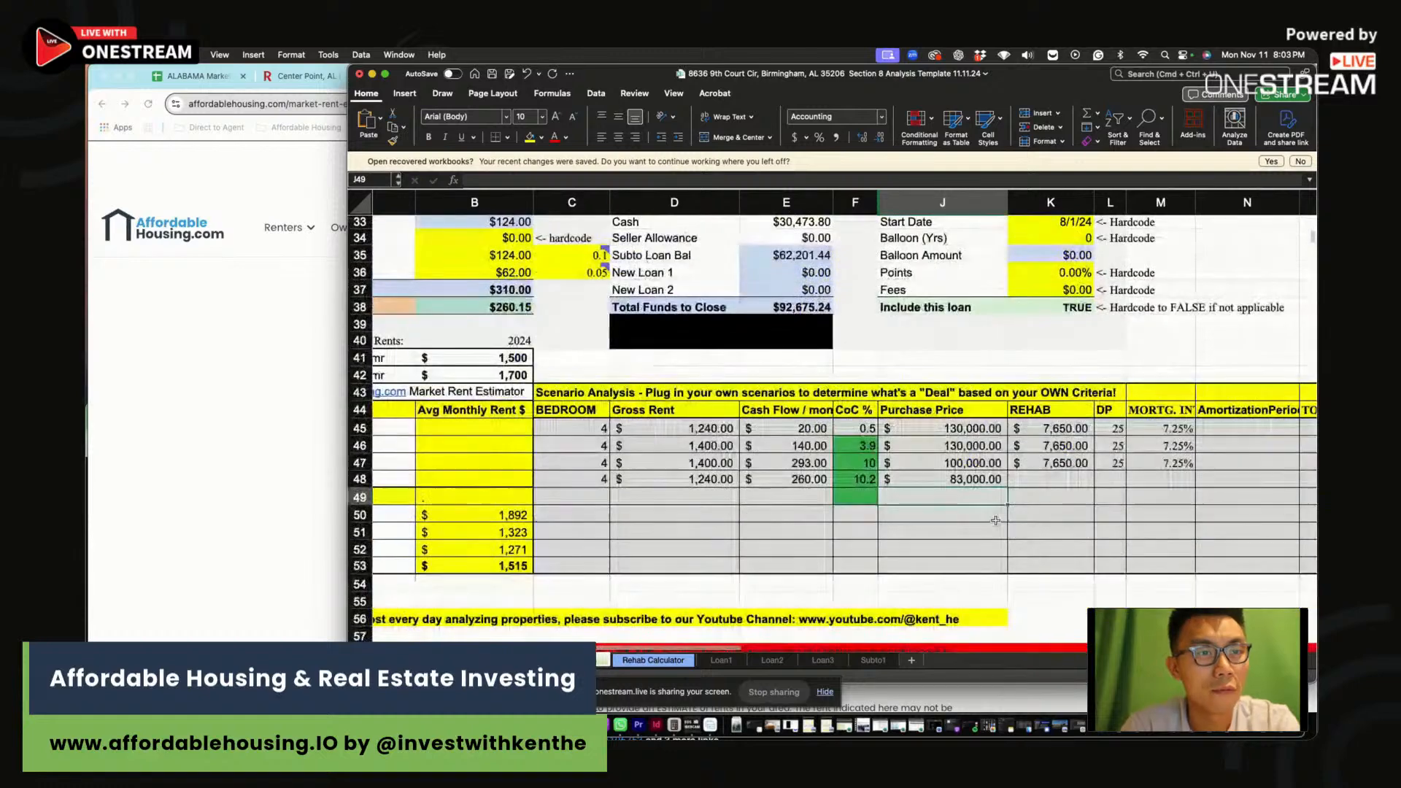
pyautogui.click(953, 479)
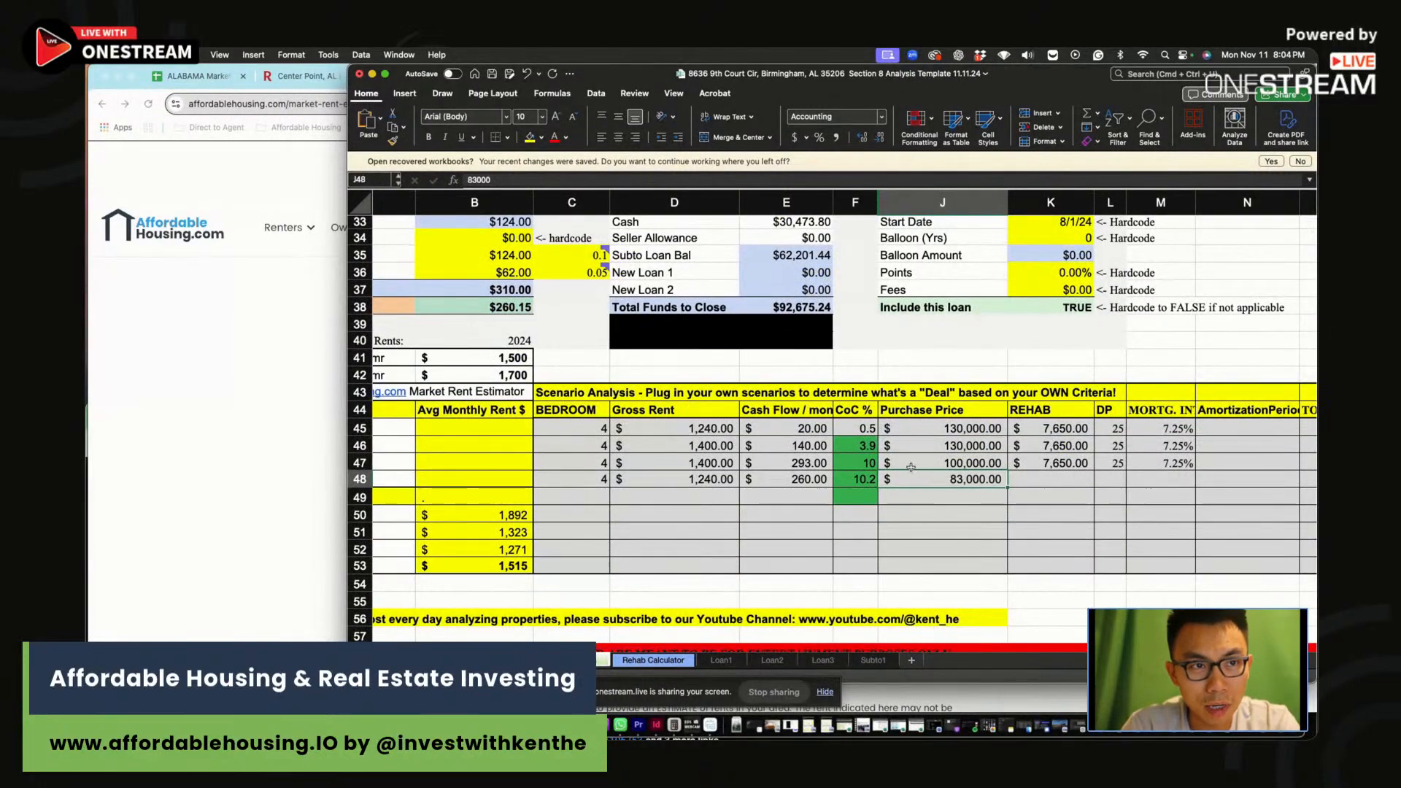
pyautogui.moveTo(701, 463); pyautogui.dragTo(963, 463)
pyautogui.click(964, 463)
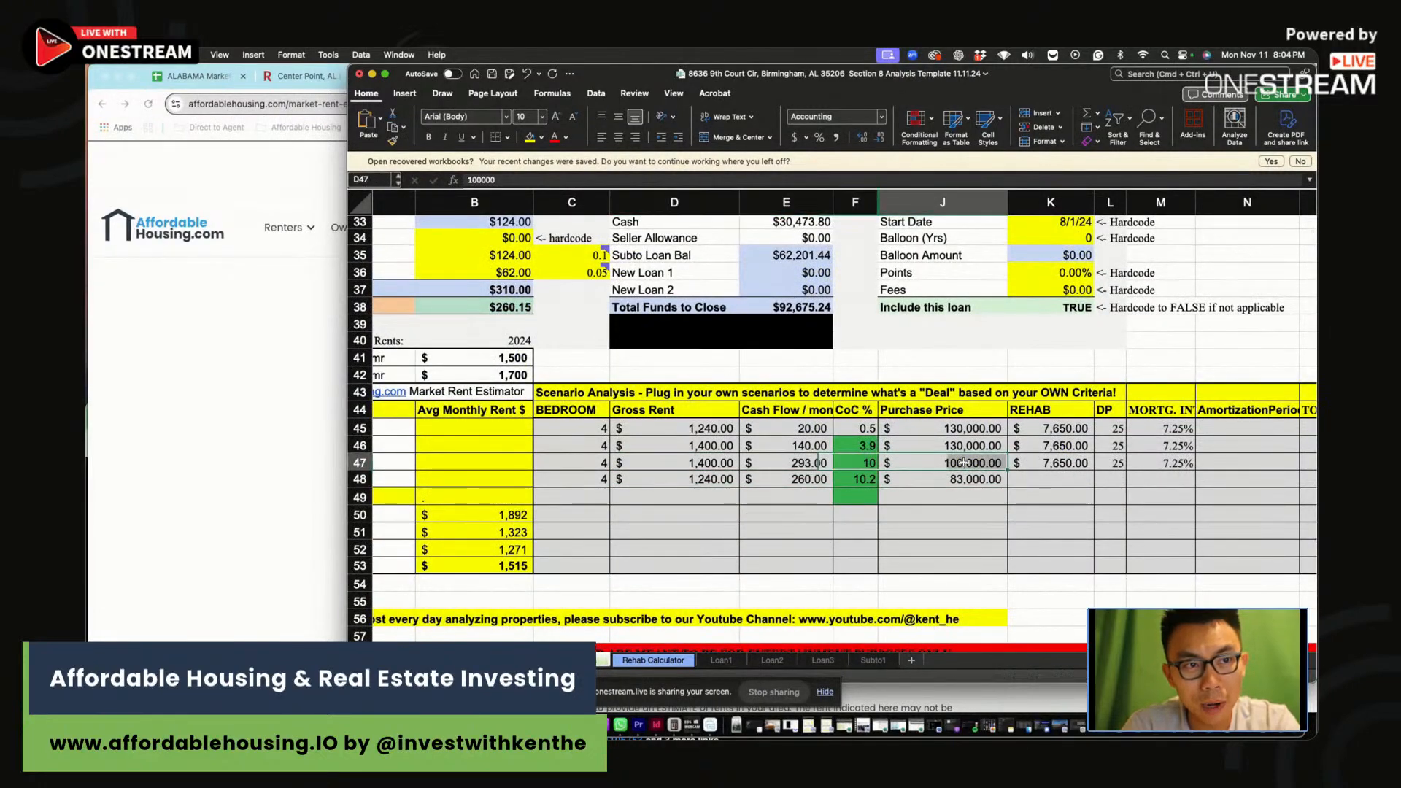
pyautogui.click(664, 478)
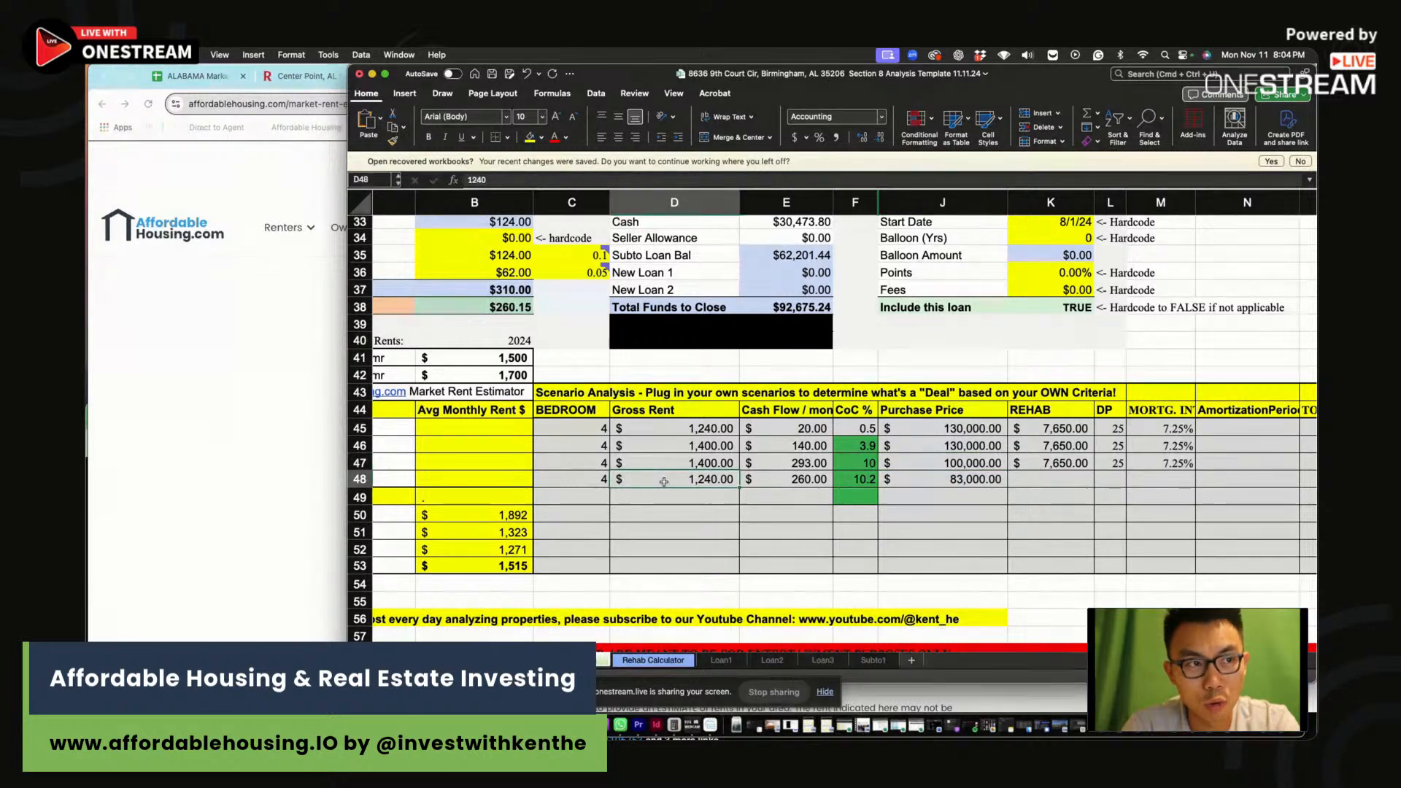
pyautogui.click(992, 479)
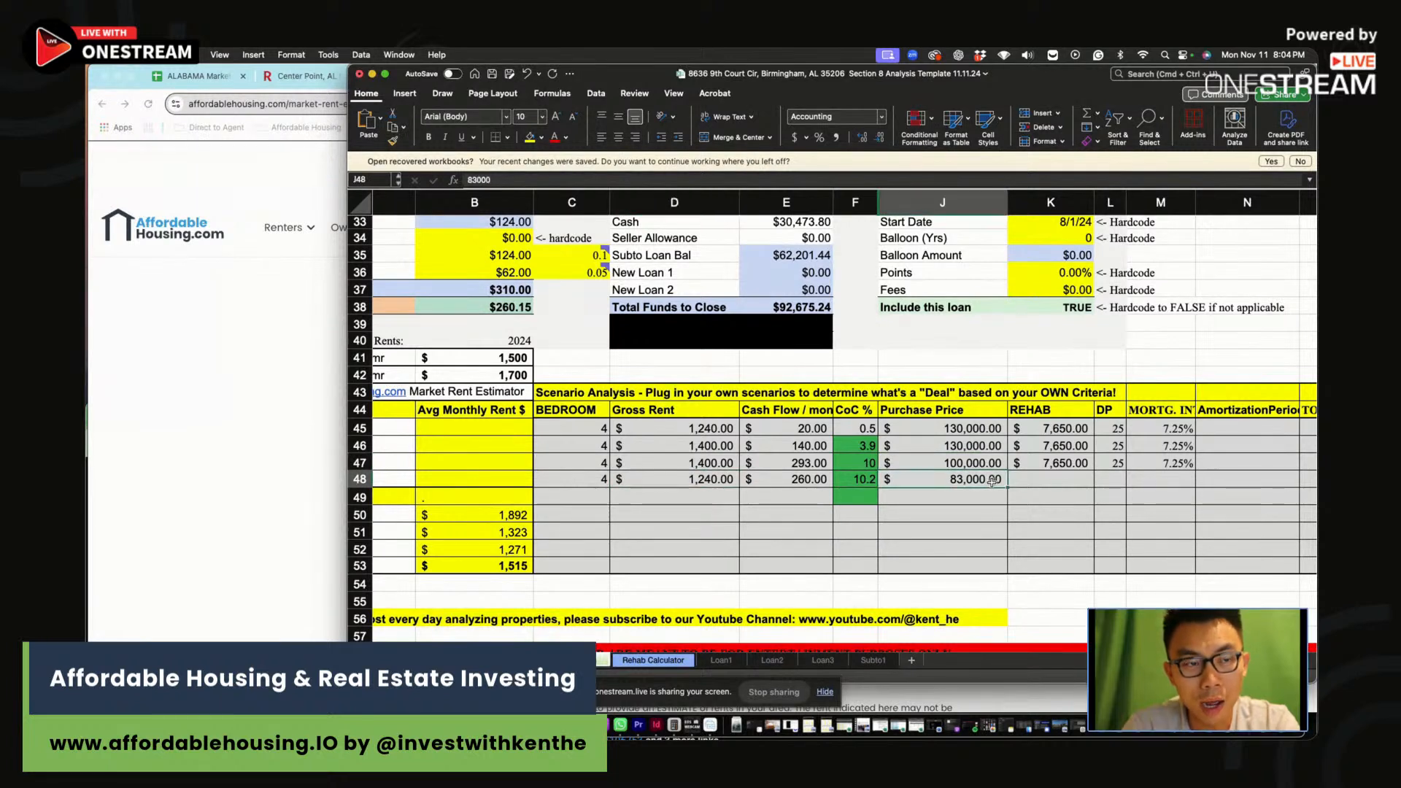
# Fill the fourth scenario's $7,650 rehab, 25 DP and 7.25 mortgage rate
pyautogui.click(1044, 481)
pyautogui.write('76850')
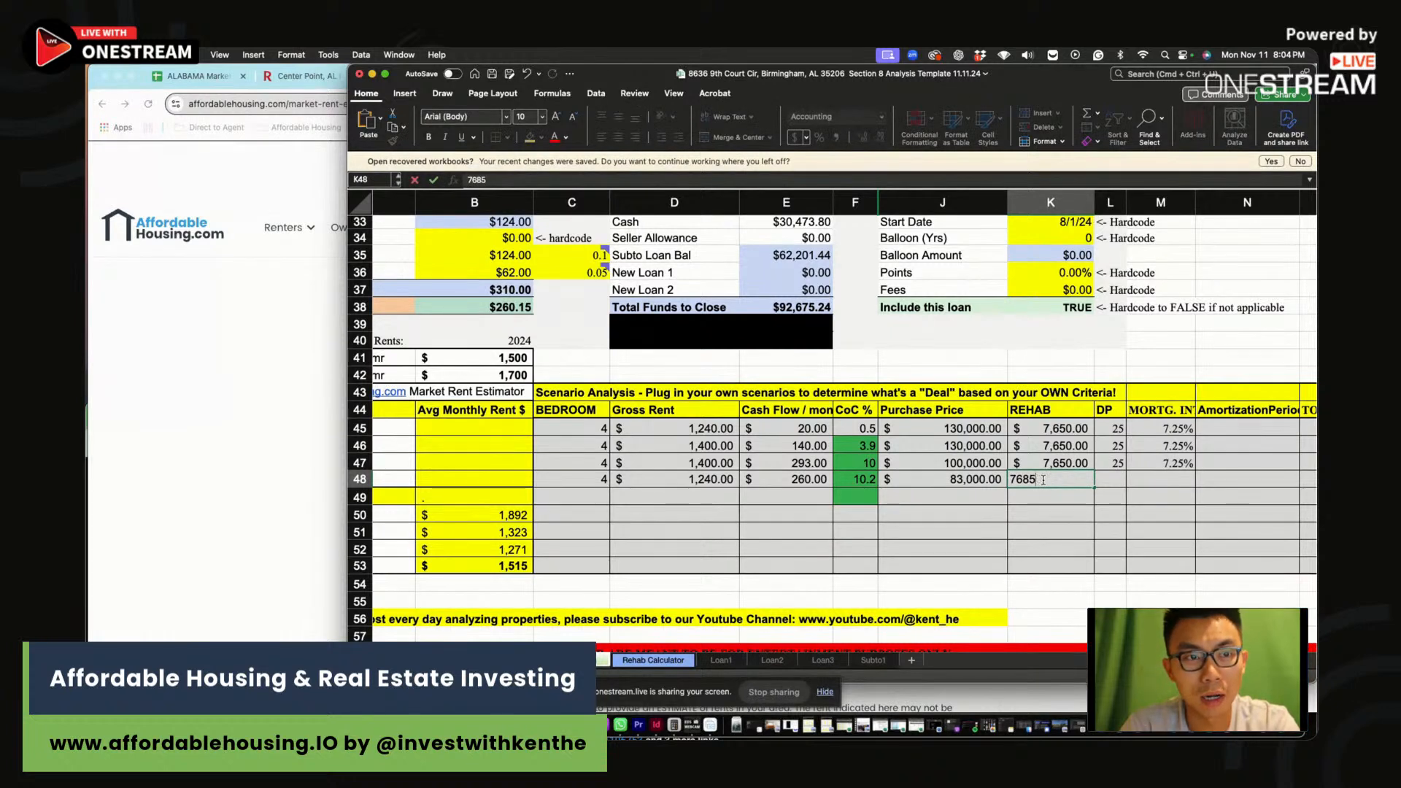
pyautogui.press('BackSpace')
pyautogui.press('BackSpace')
pyautogui.press('Tab')
pyautogui.write('25')
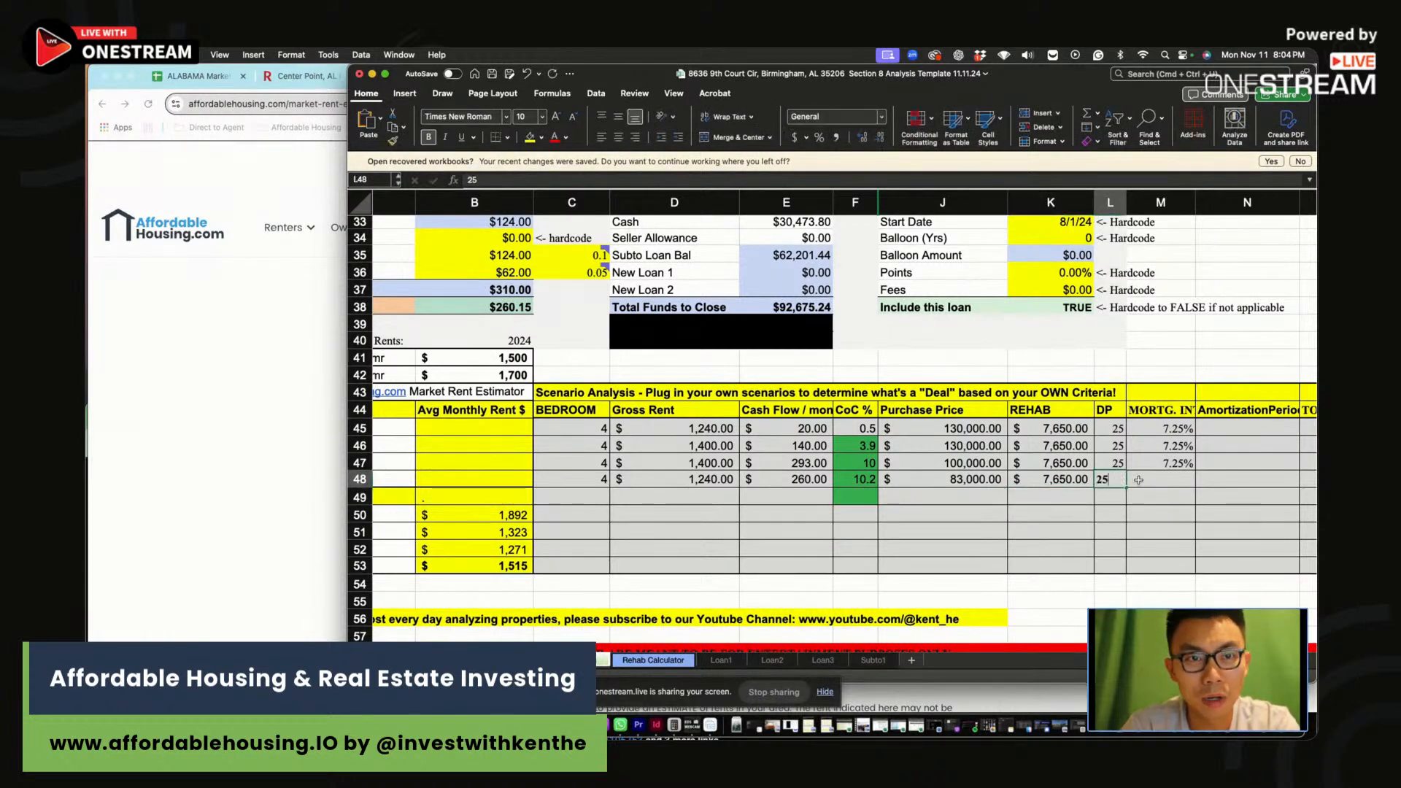
pyautogui.click(1171, 479)
pyautogui.write('7.25')
pyautogui.press('Return')
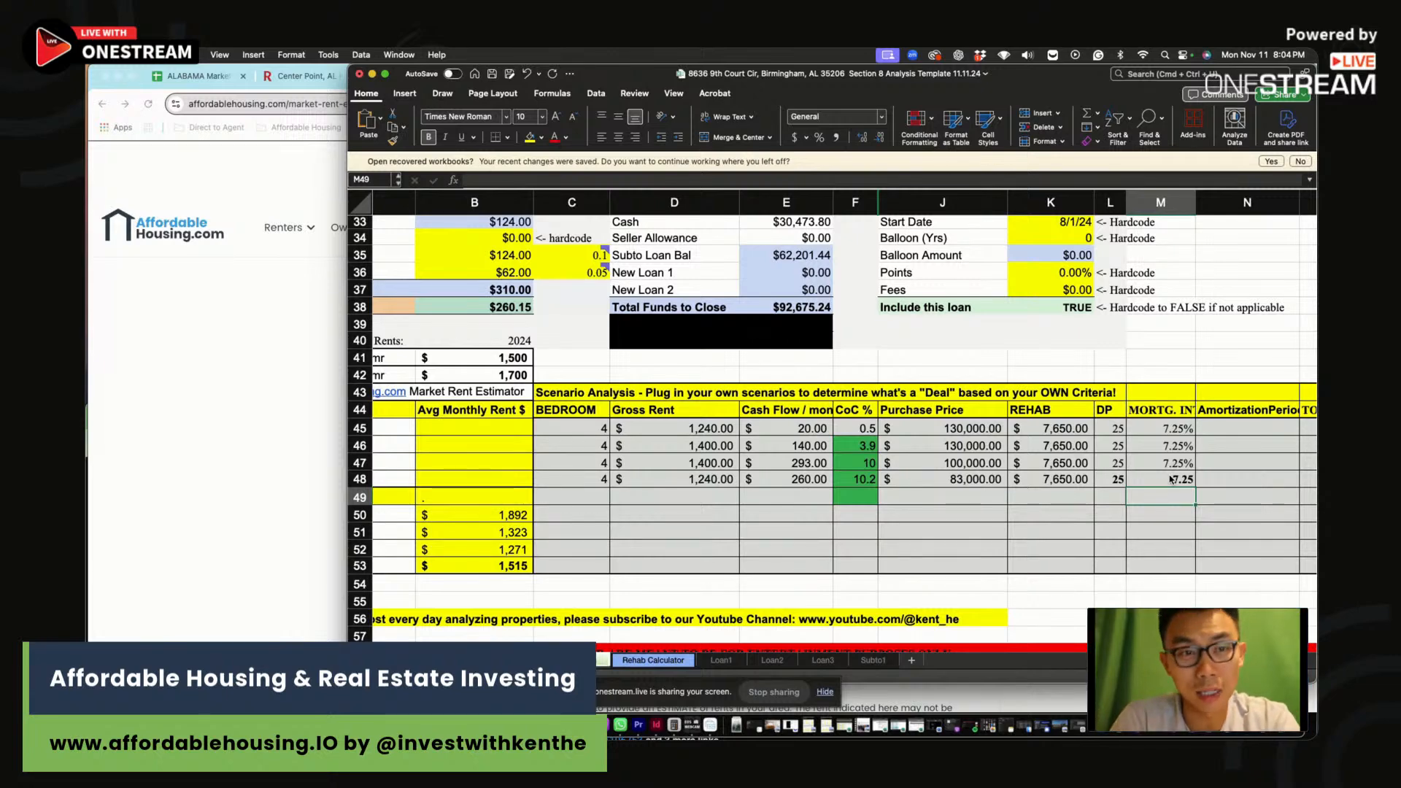
# Set the gross monthly rents to $1,400
pyautogui.click(1082, 502)
pyautogui.scroll(3, 611, 384)
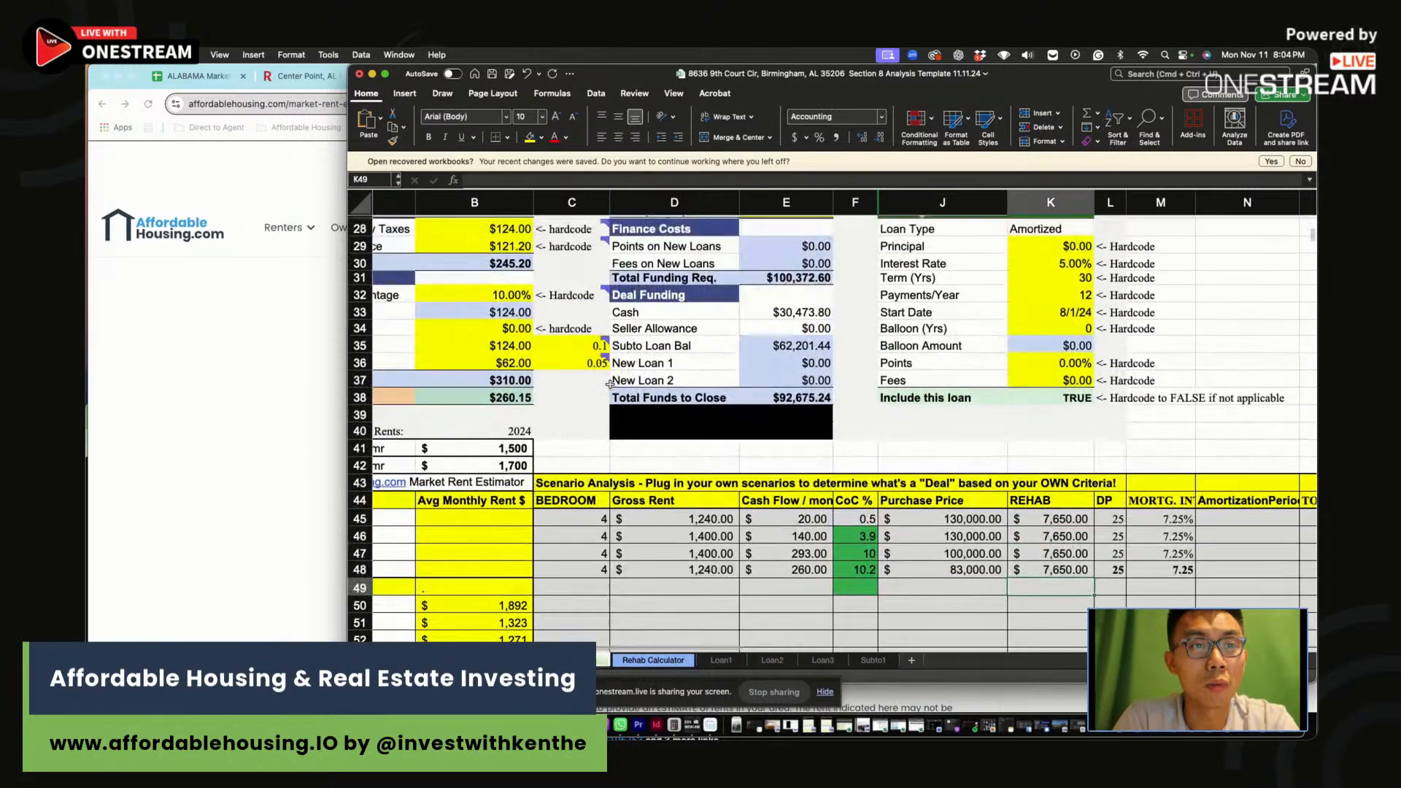
pyautogui.scroll(6, 610, 384)
pyautogui.click(487, 310)
pyautogui.write('1400')
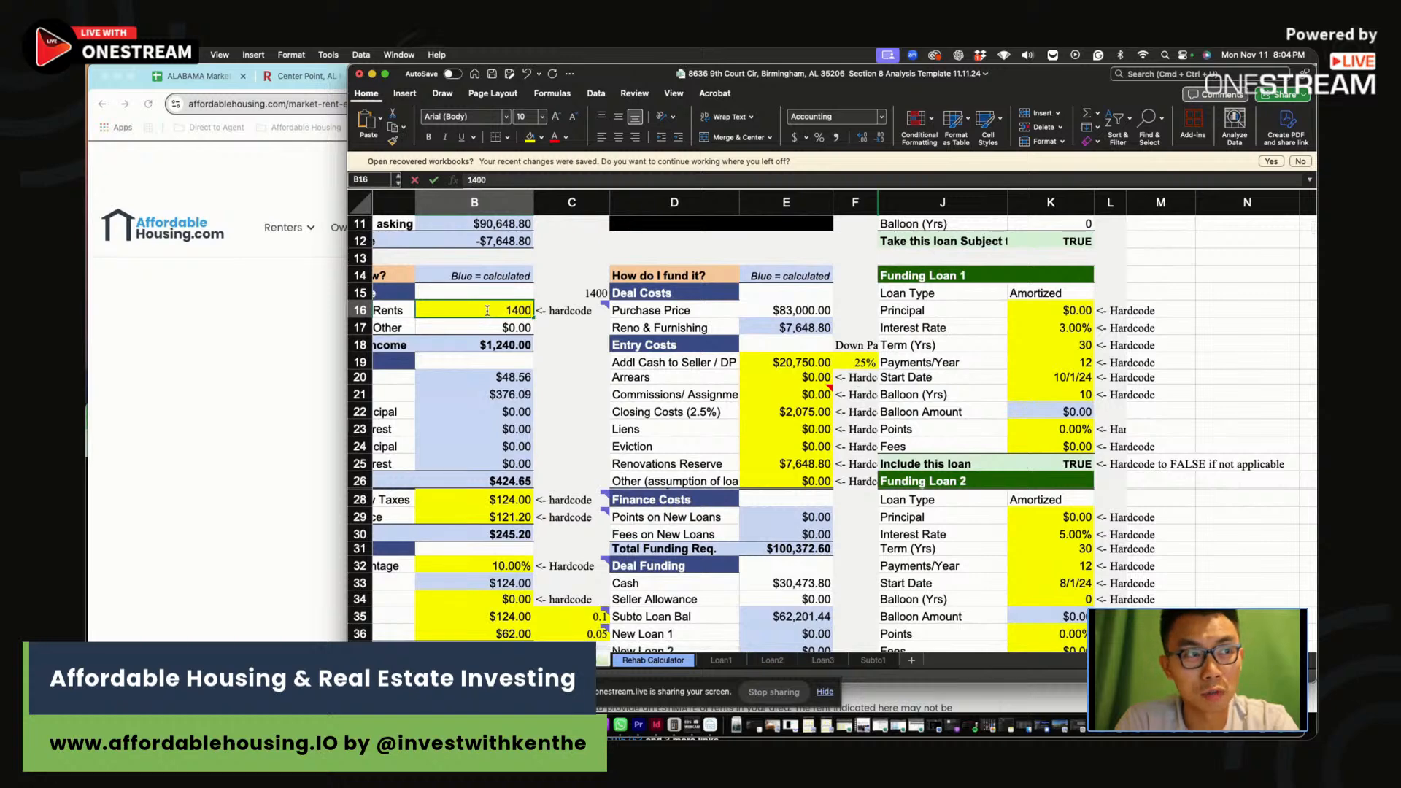
pyautogui.press('Return')
# Triple the rehab cost formula to $22,946.40 and review the 9.97% cash-on-cash return
pyautogui.scroll(5, 501, 318)
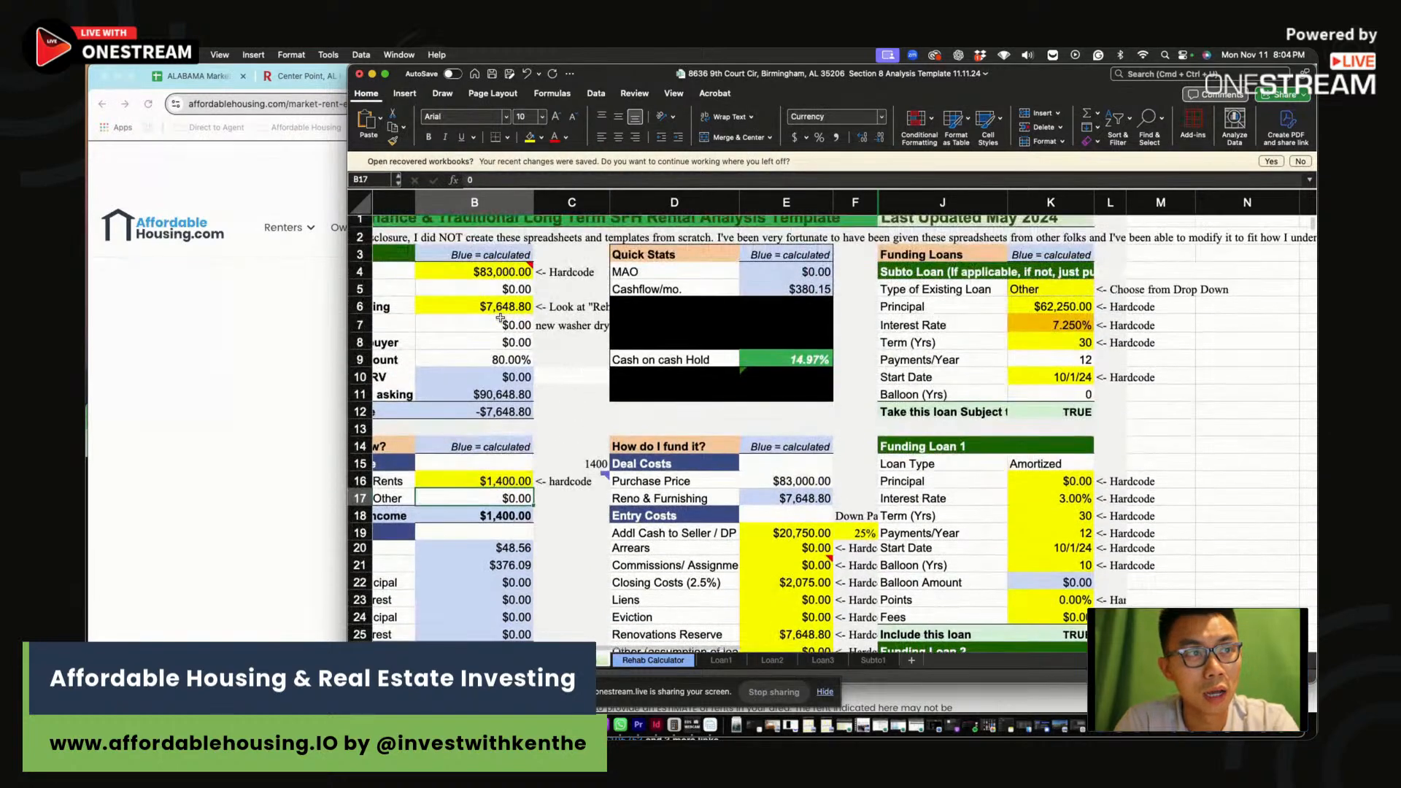
pyautogui.click(489, 305)
pyautogui.click(570, 179)
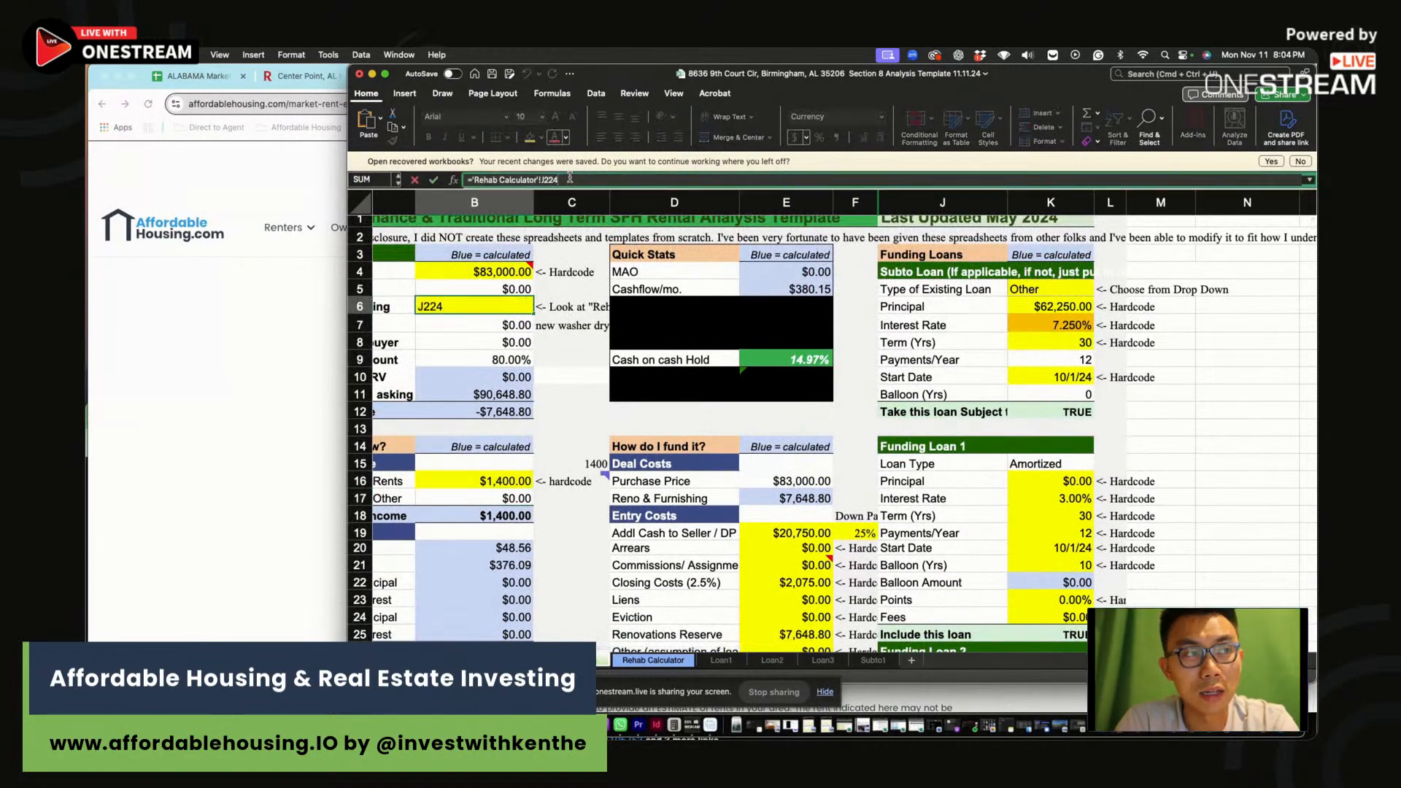
pyautogui.write('*')
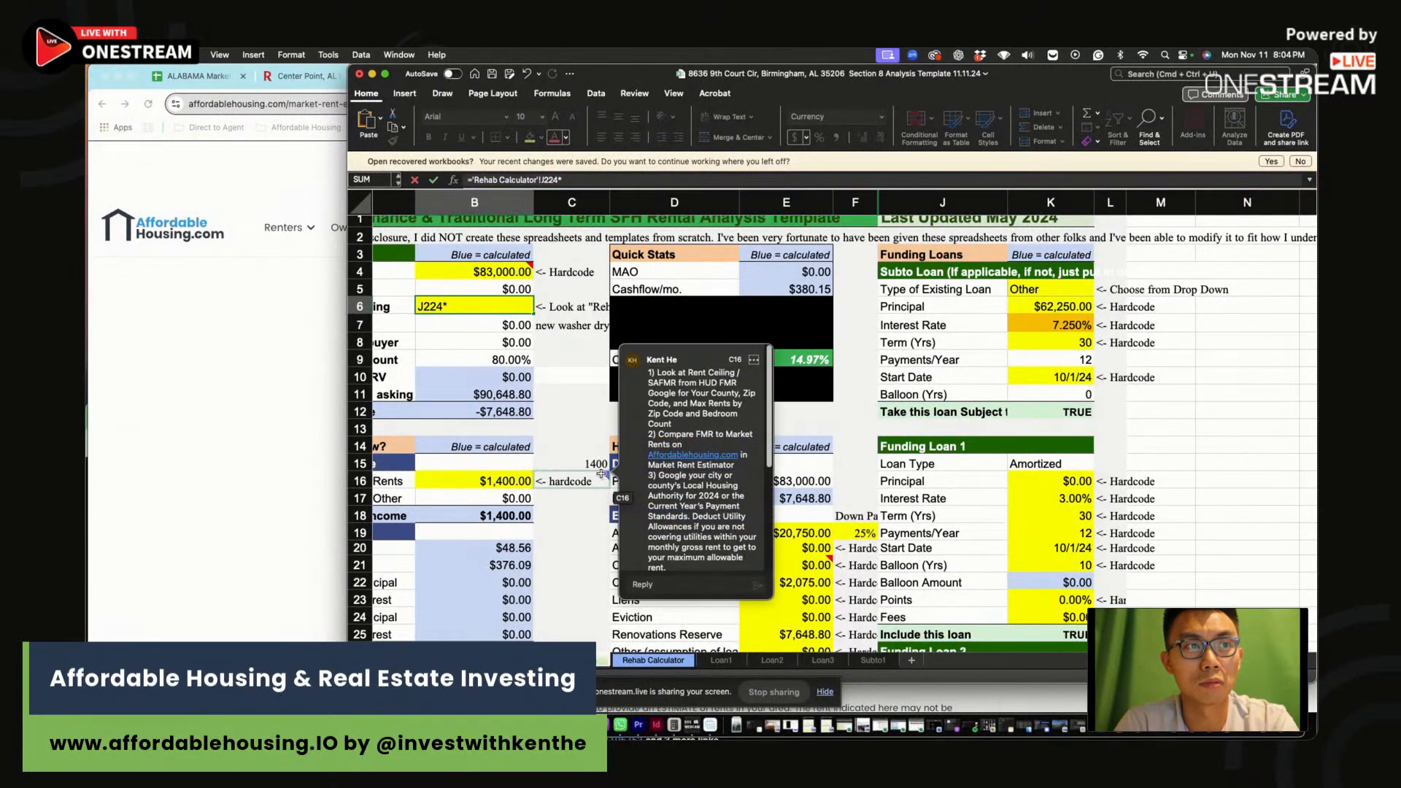
pyautogui.write('3')
pyautogui.press('Return')
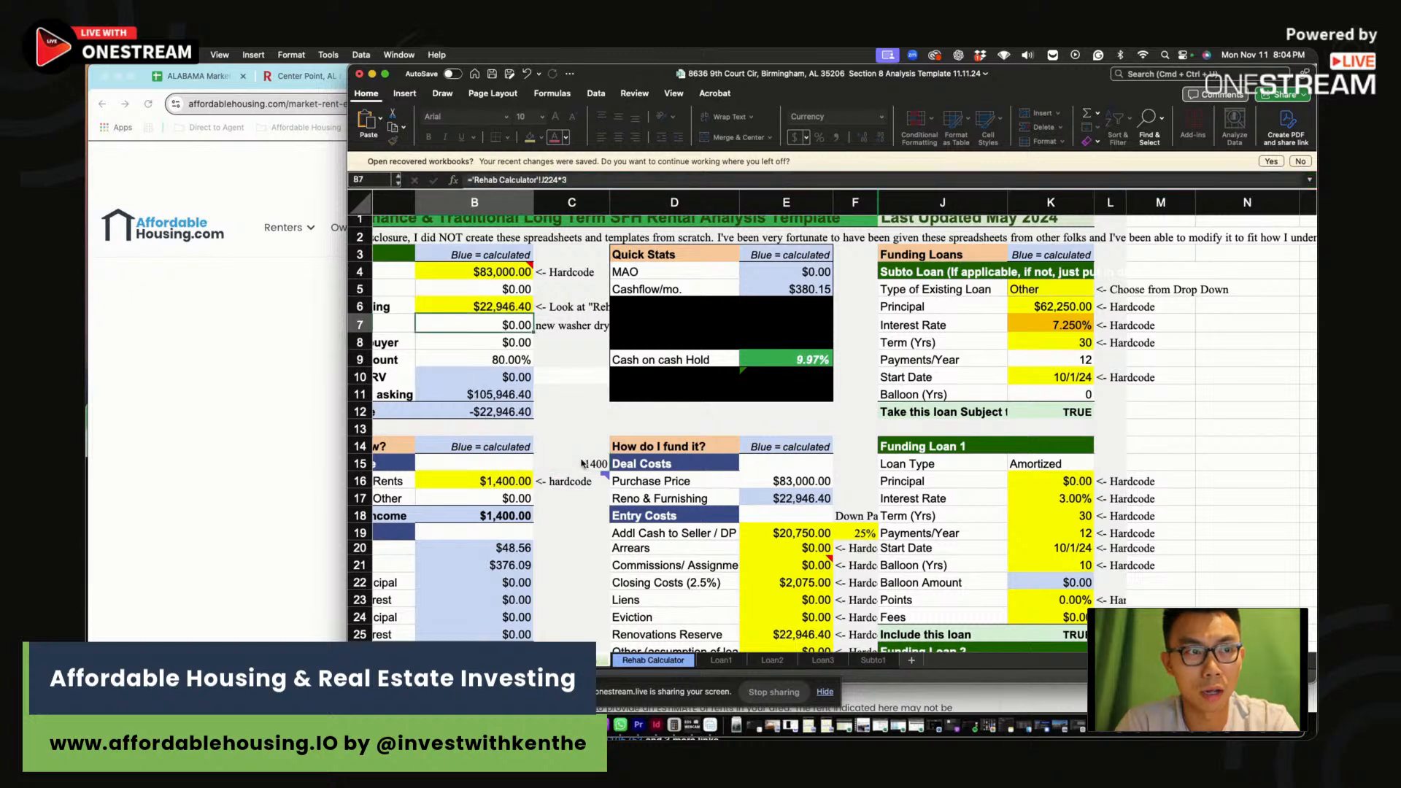
pyautogui.click(584, 413)
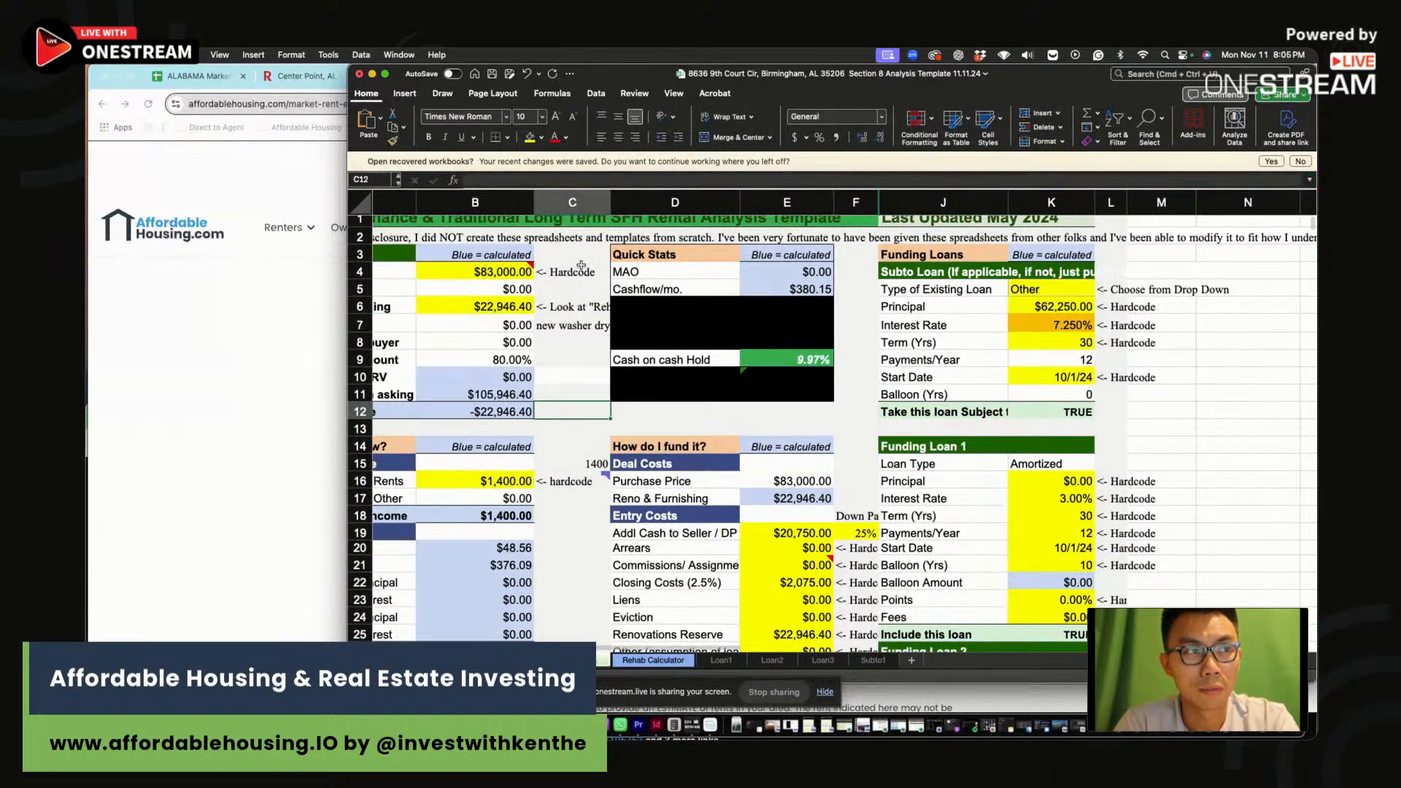
pyautogui.click(810, 358)
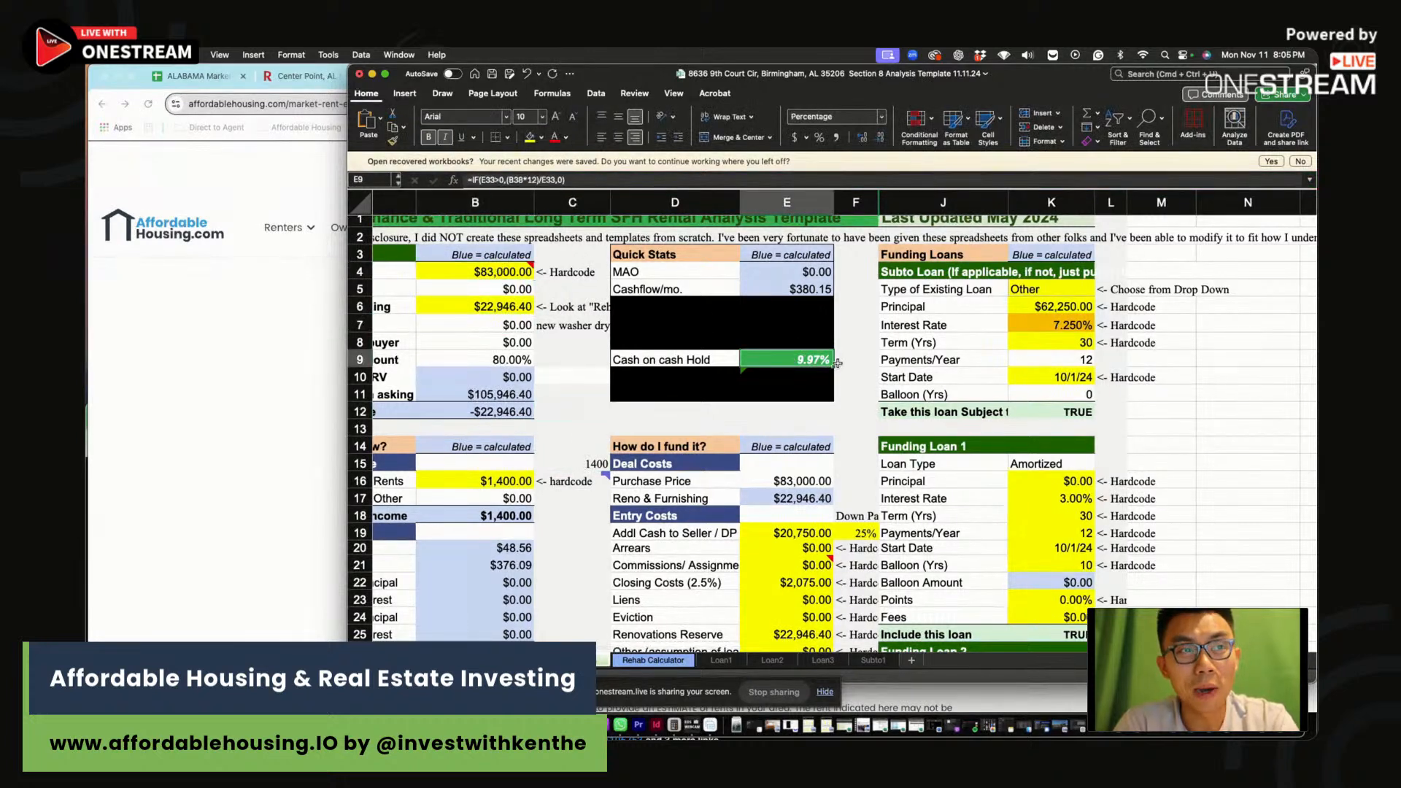
pyautogui.click(491, 277)
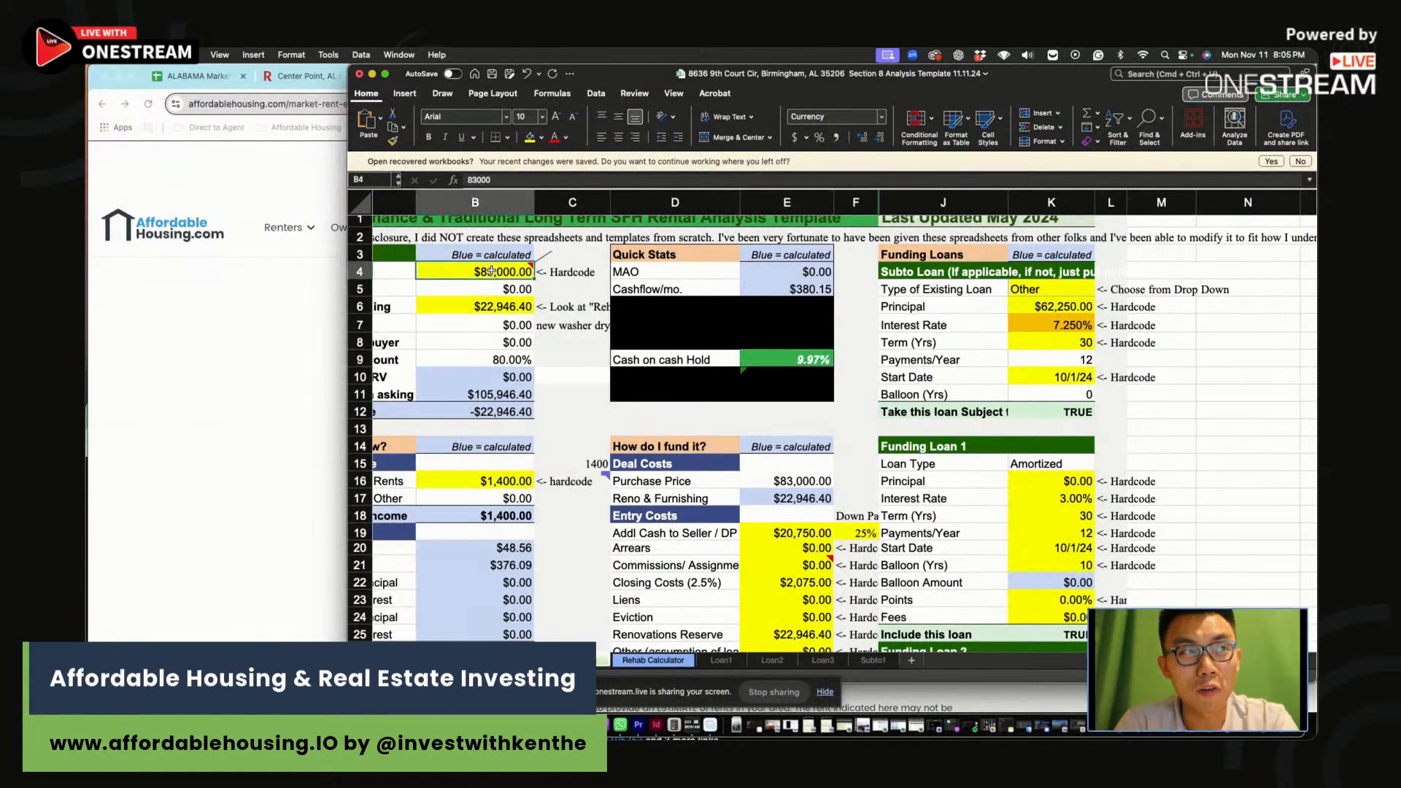
pyautogui.click(492, 306)
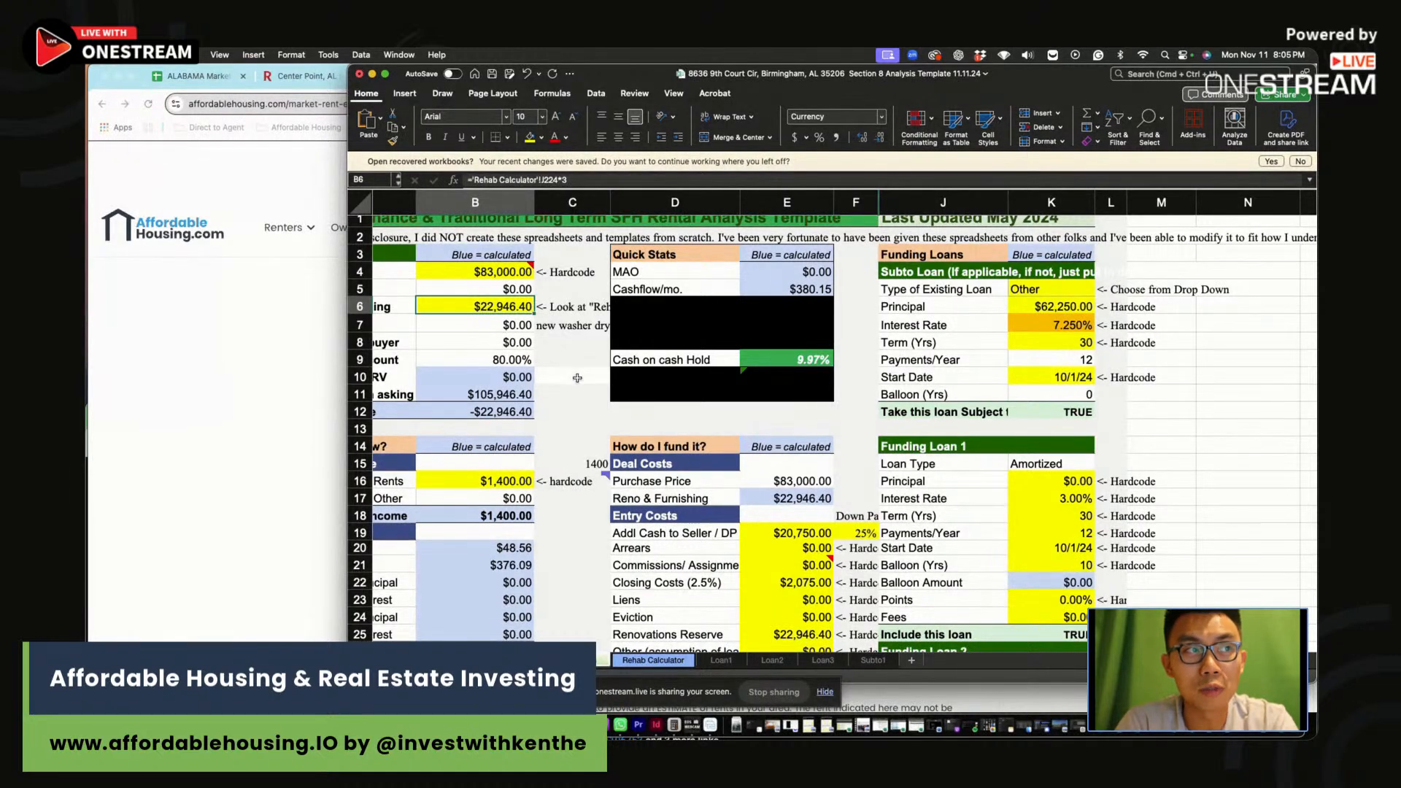
pyautogui.scroll(-10, 577, 378)
# Enter the fifth scenario's $23,000 rehab, $83,000 price, 4 beds and $1,400 rent
pyautogui.click(1070, 528)
pyautogui.write('23,0')
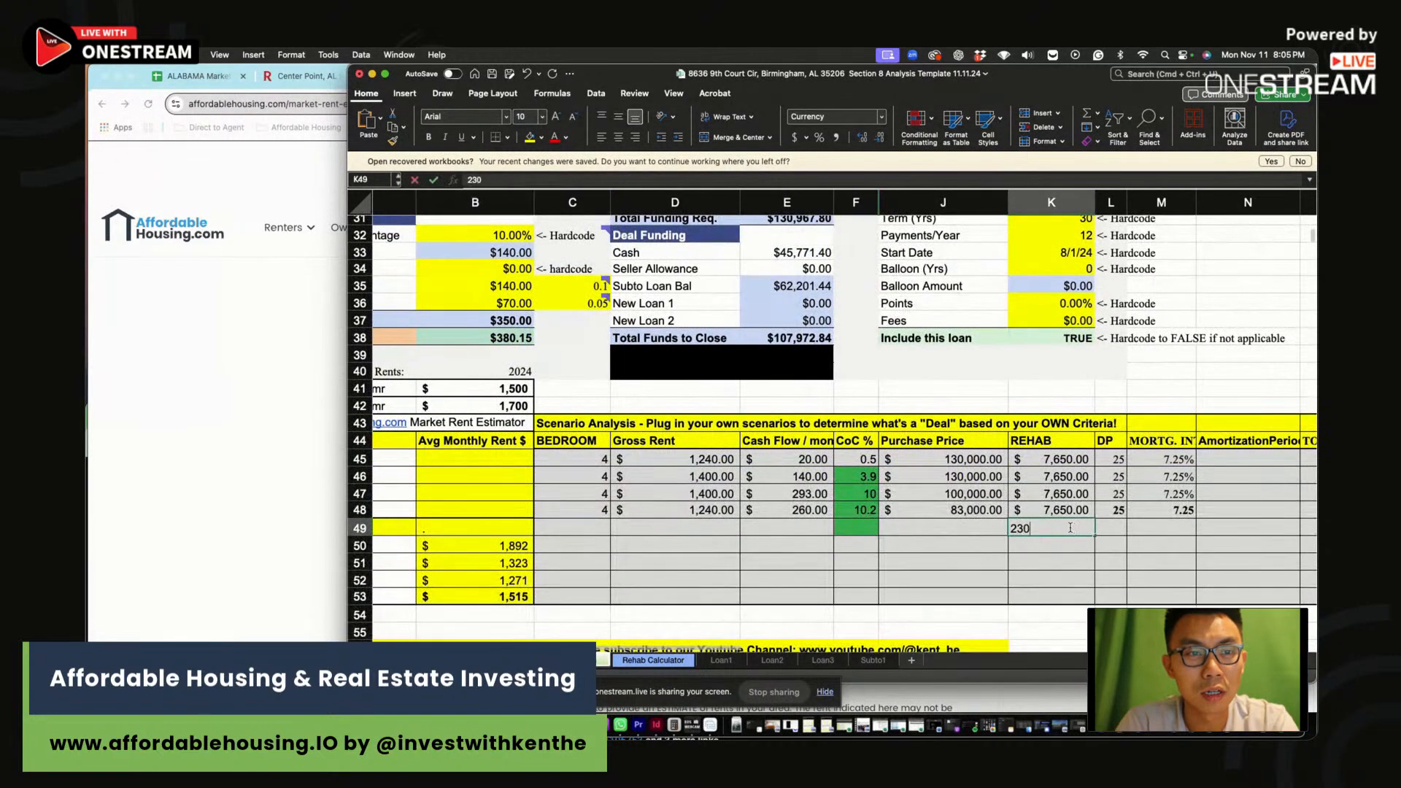
pyautogui.write('00')
pyautogui.click(968, 527)
pyautogui.write('83,000')
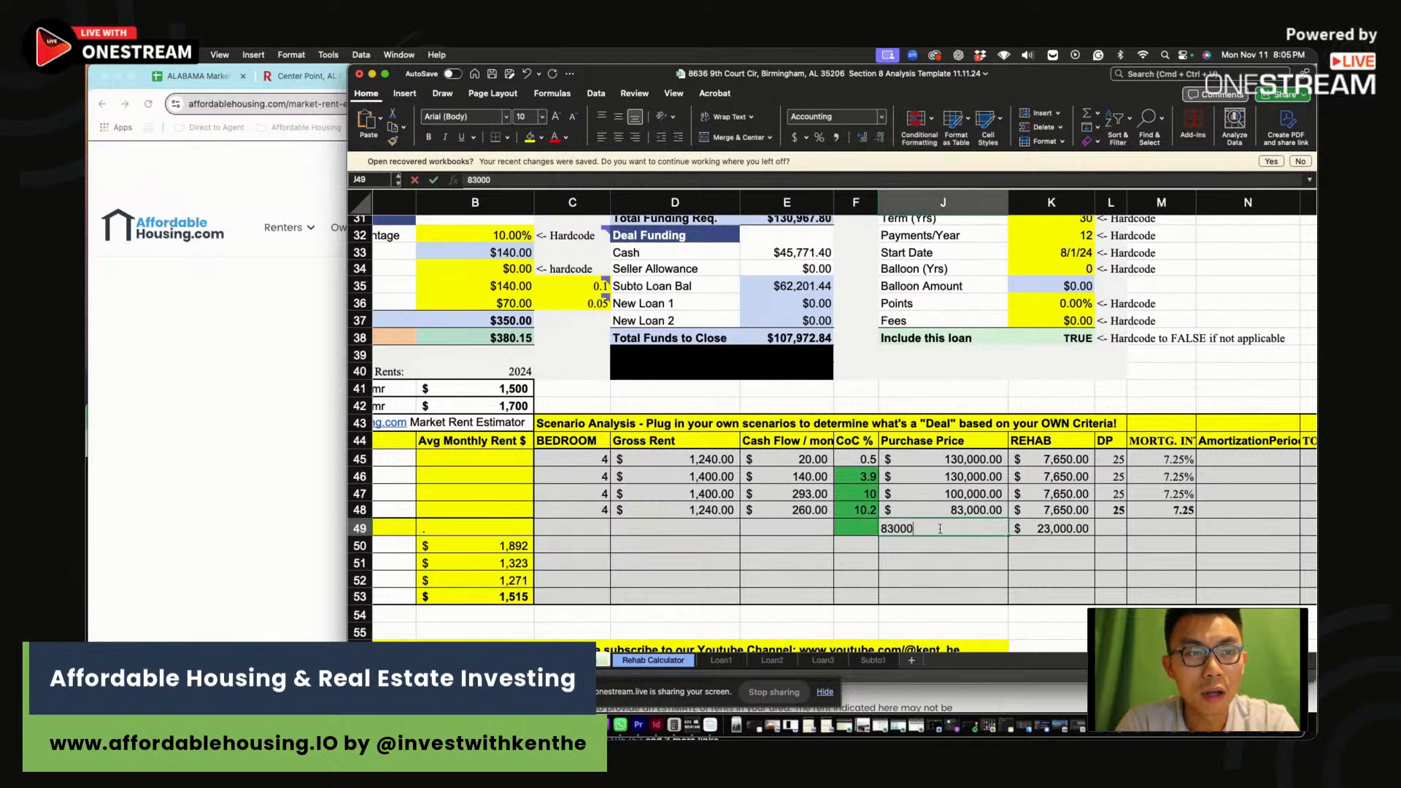
pyautogui.press('Return')
pyautogui.click(576, 528)
pyautogui.write('4')
pyautogui.press('Tab')
pyautogui.write('1400')
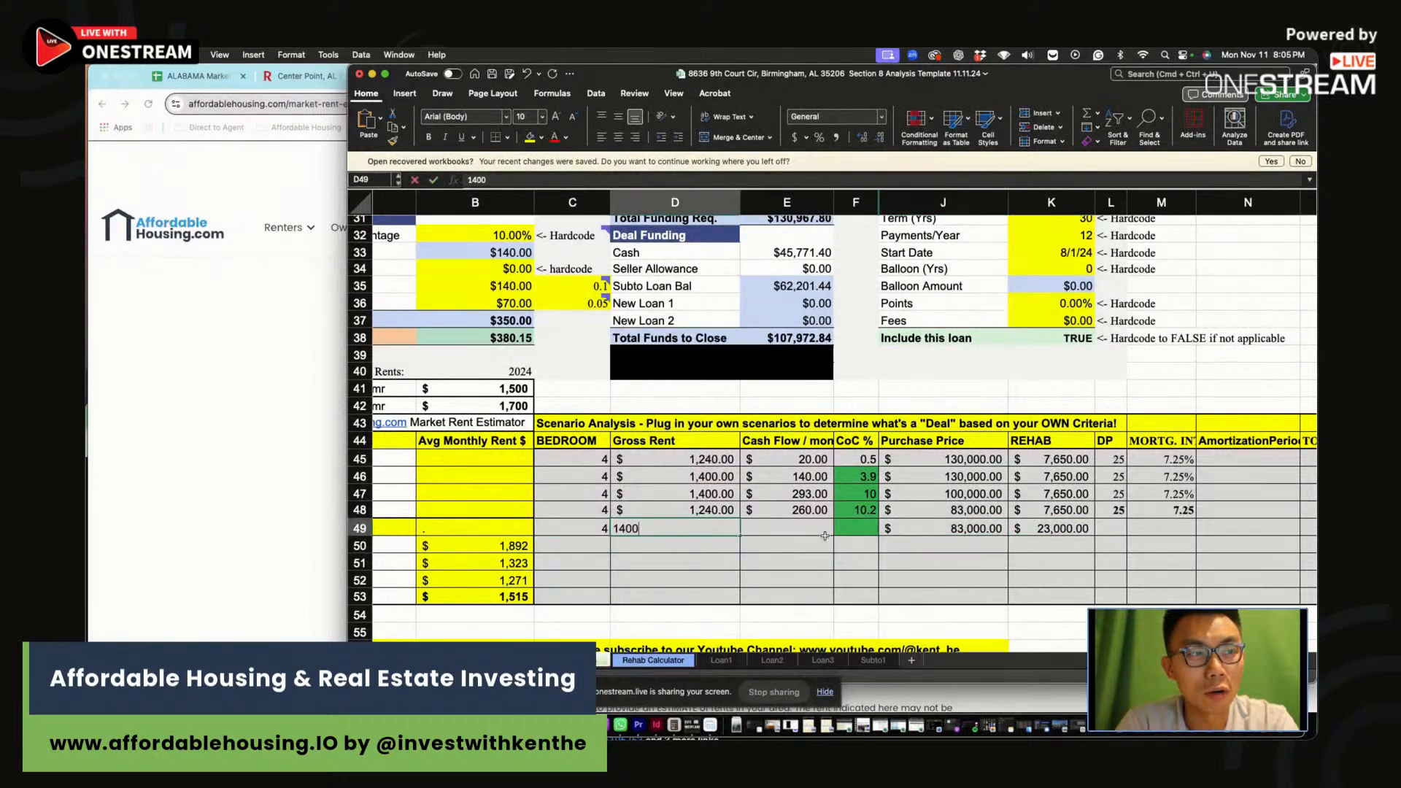
pyautogui.press('Tab')
# Add the fifth scenario's $380 cash flow and 10 CoC, then verify price and rehab
pyautogui.click(714, 530)
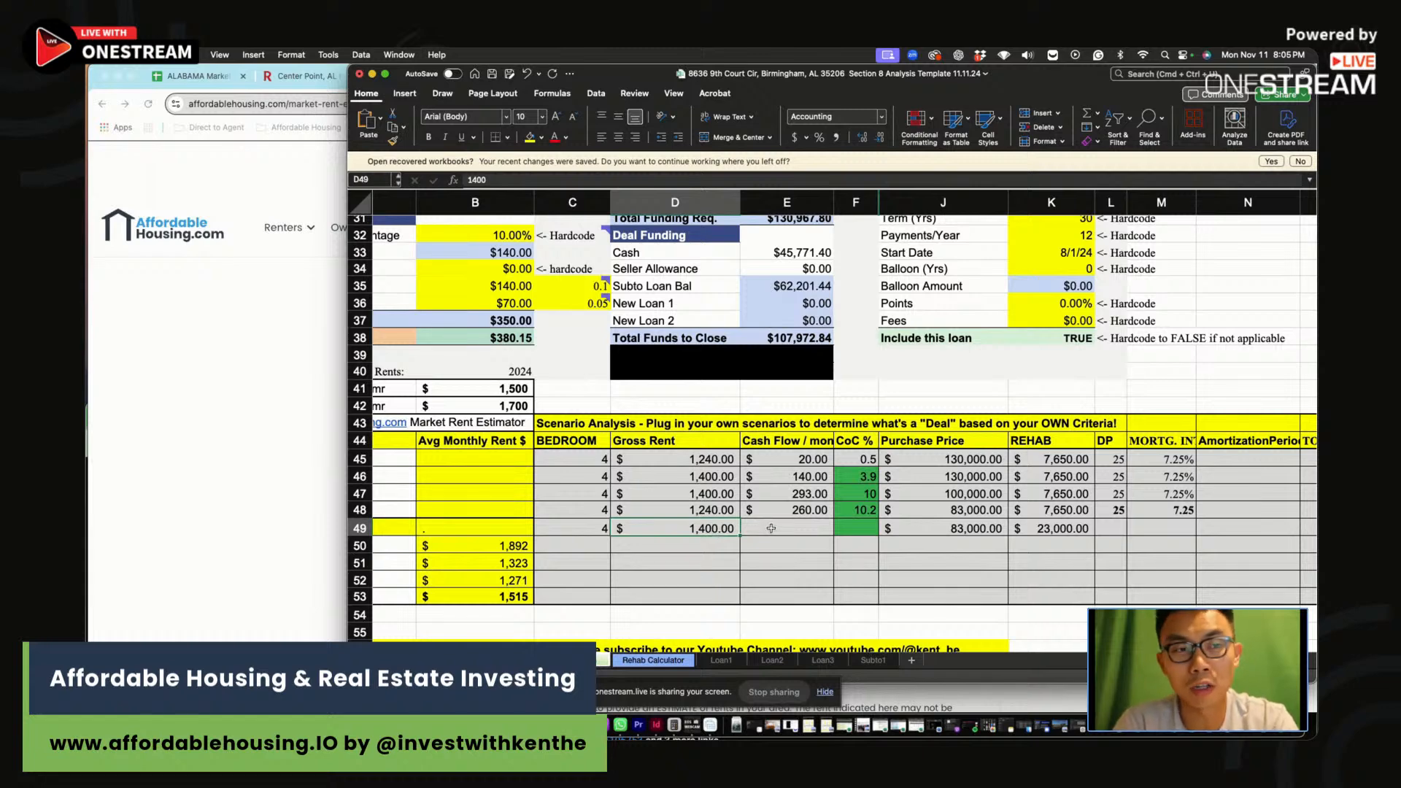
pyautogui.click(773, 526)
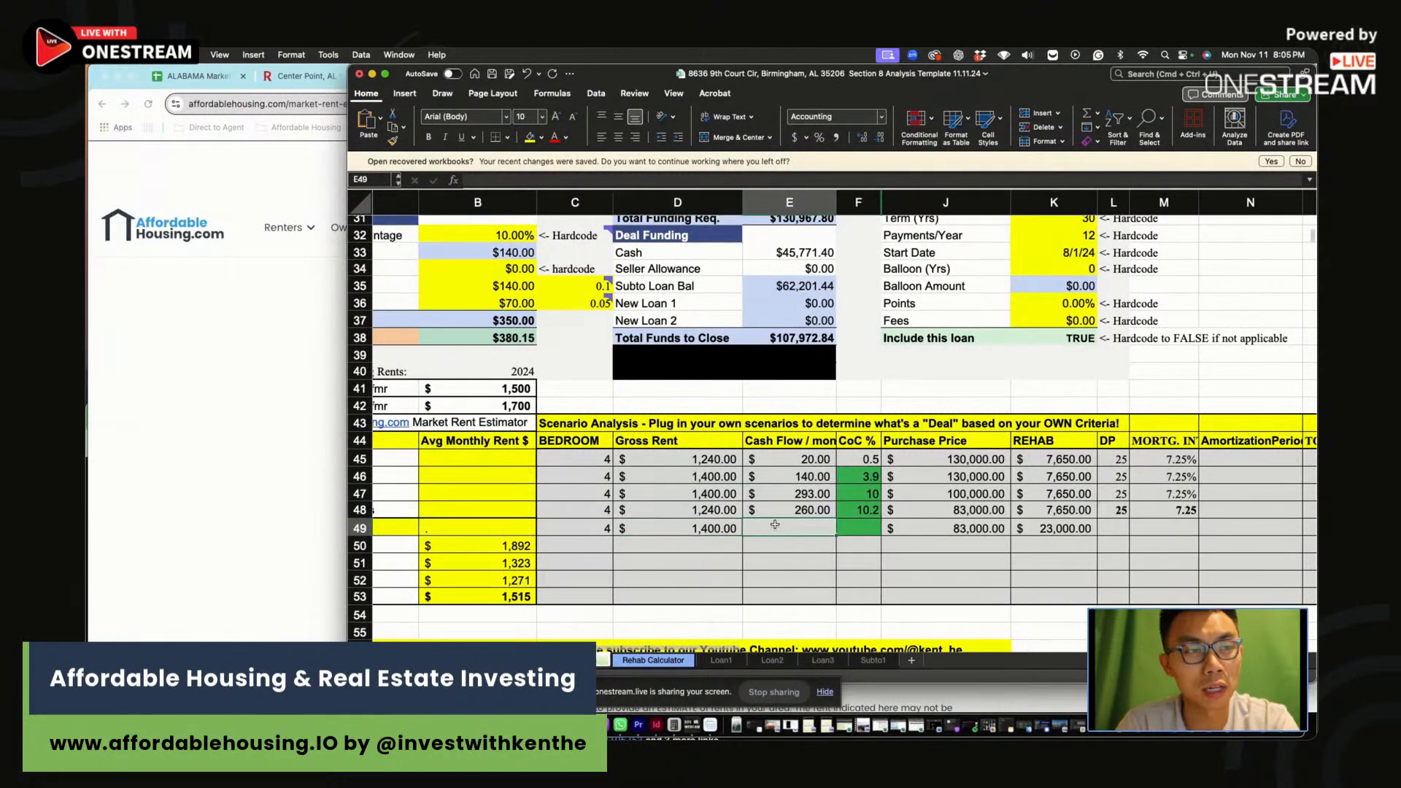
pyautogui.write('380')
pyautogui.click(872, 531)
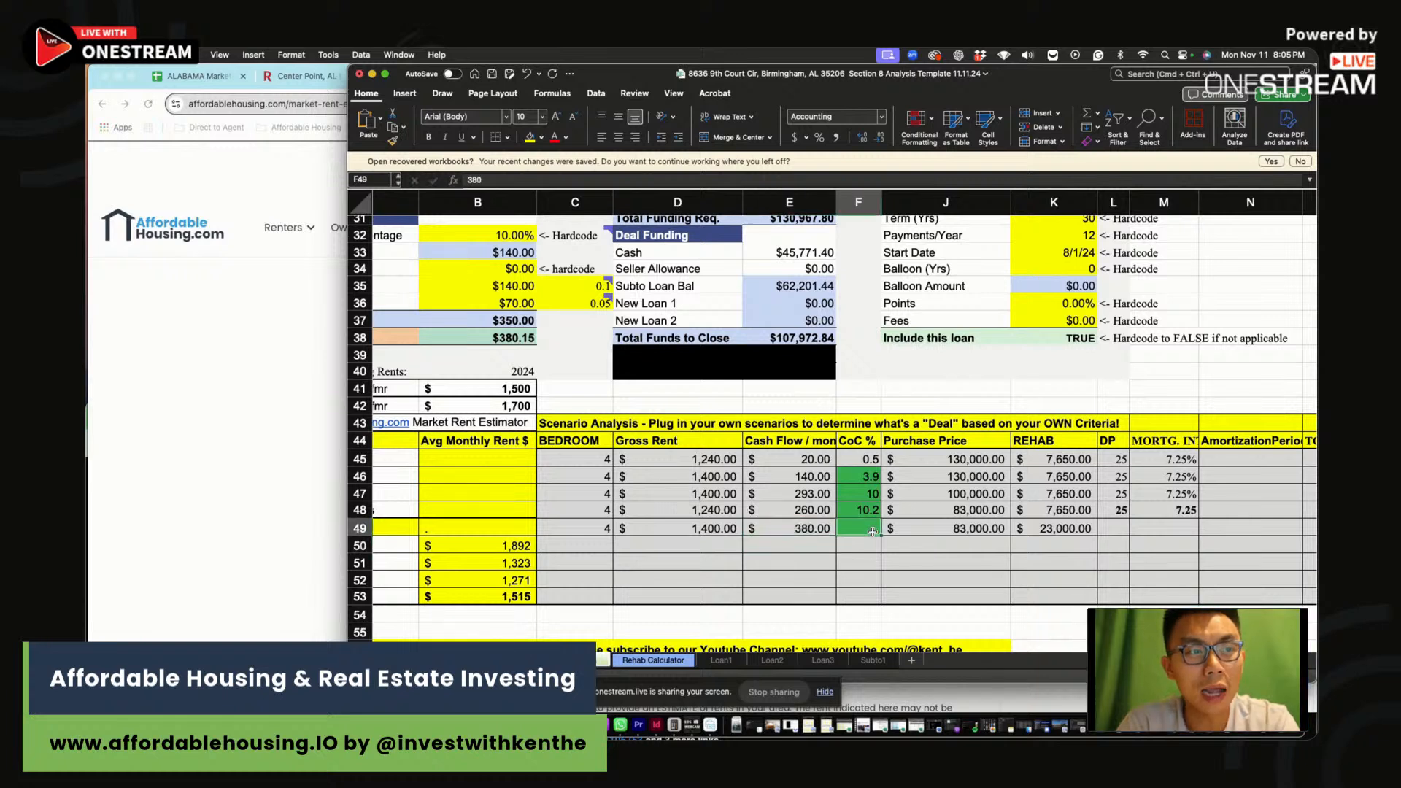
pyautogui.write('10')
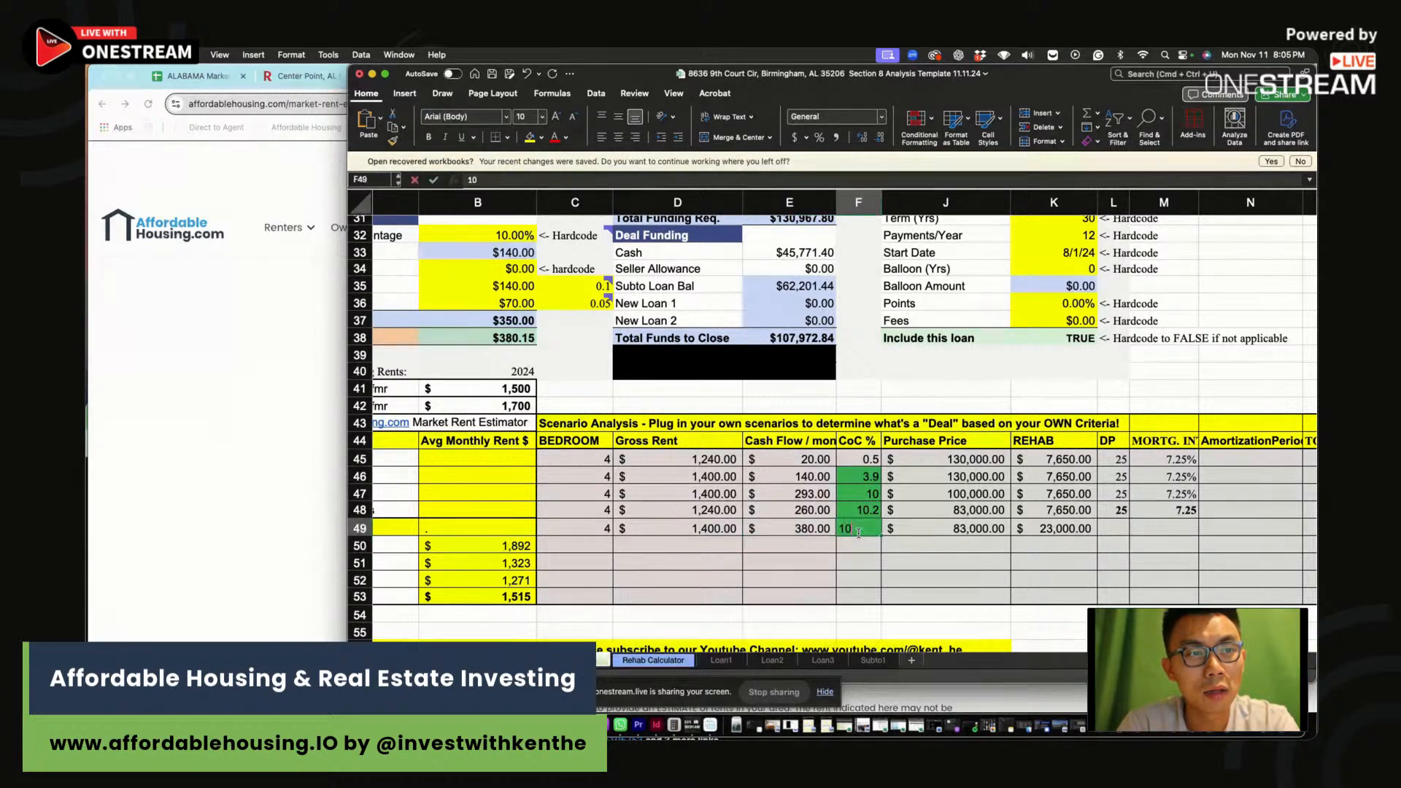
pyautogui.click(972, 527)
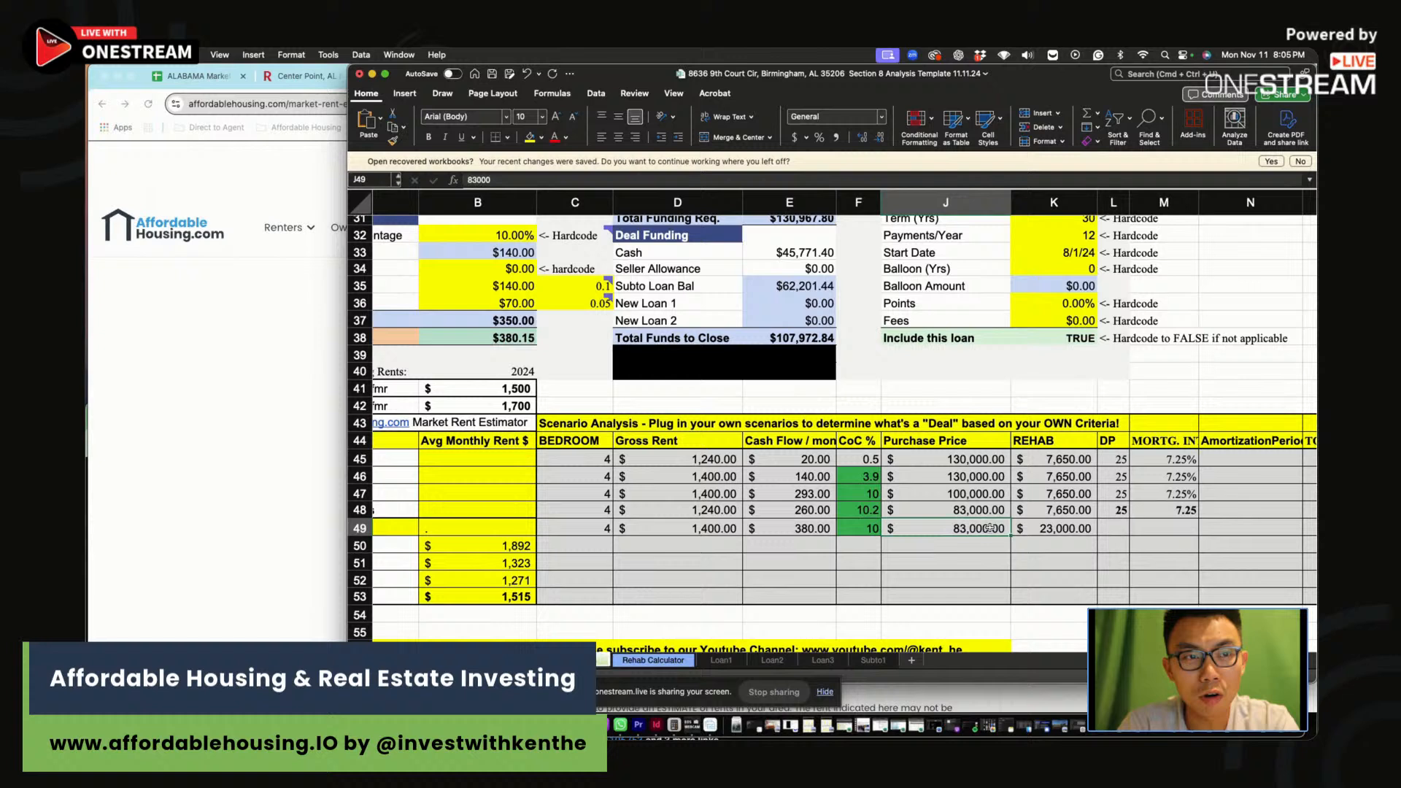
pyautogui.click(1066, 530)
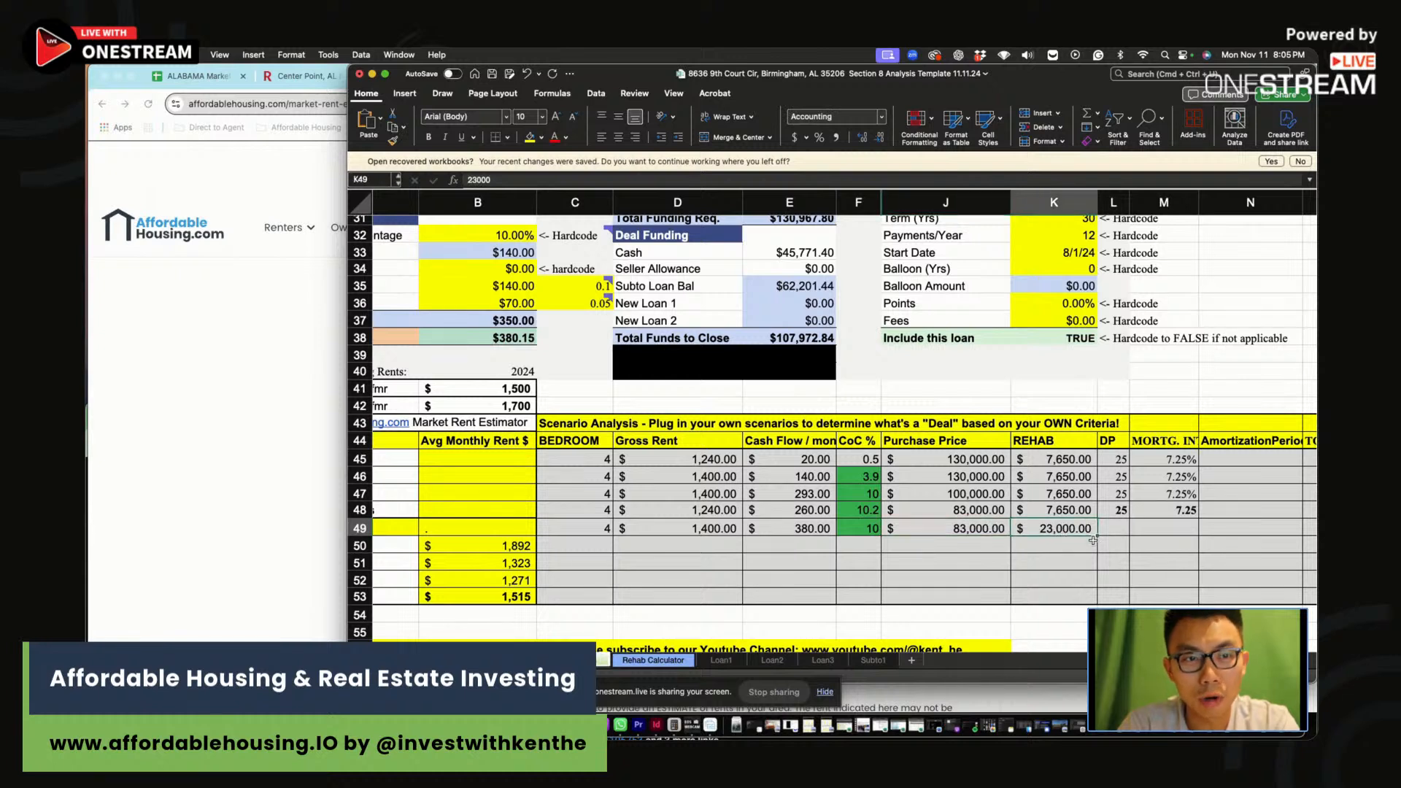
pyautogui.click(972, 529)
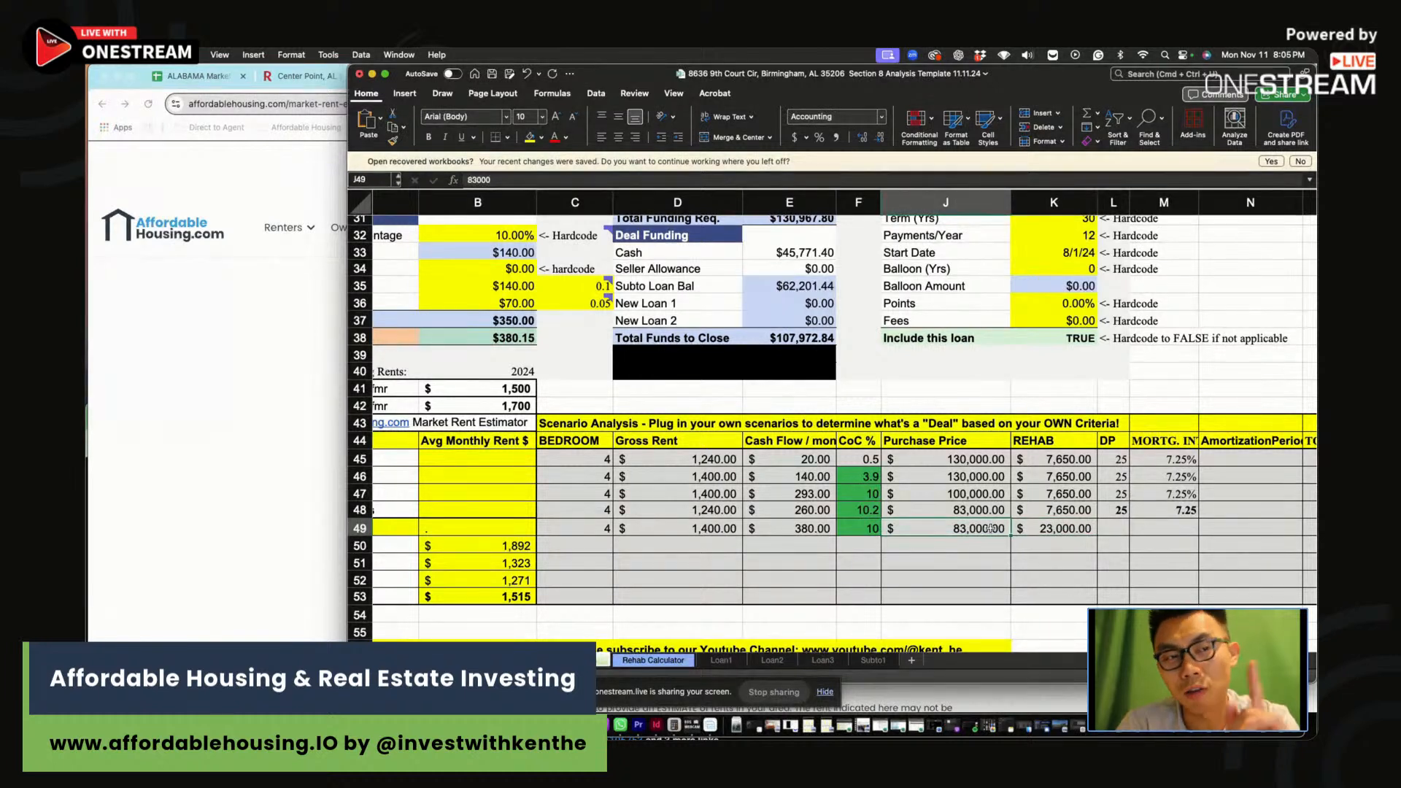
# Finish the fifth scenario with 25 DP and a 7.25 mortgage rate
pyautogui.click(1128, 529)
pyautogui.write('25')
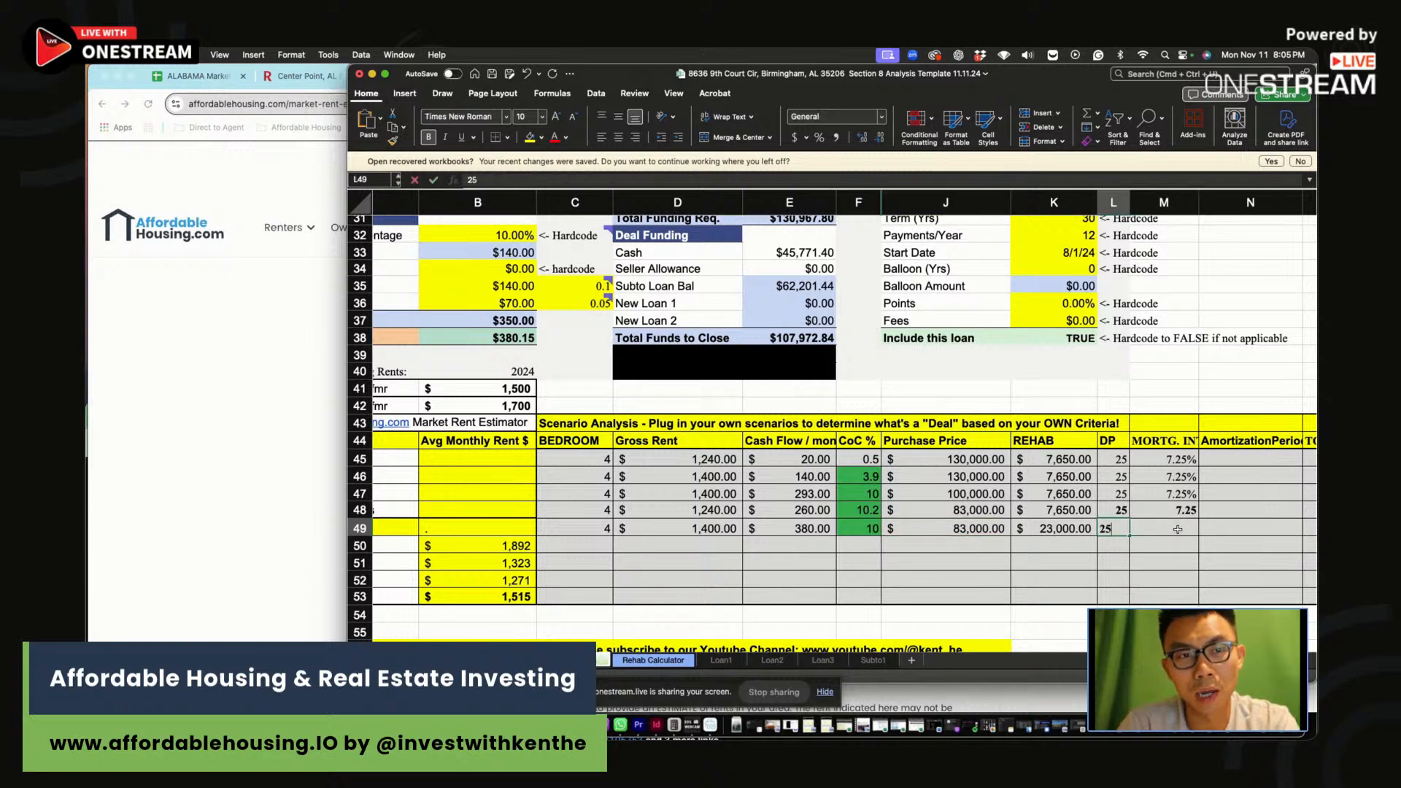
pyautogui.click(1176, 529)
pyautogui.write('7.25')
pyautogui.press('Return')
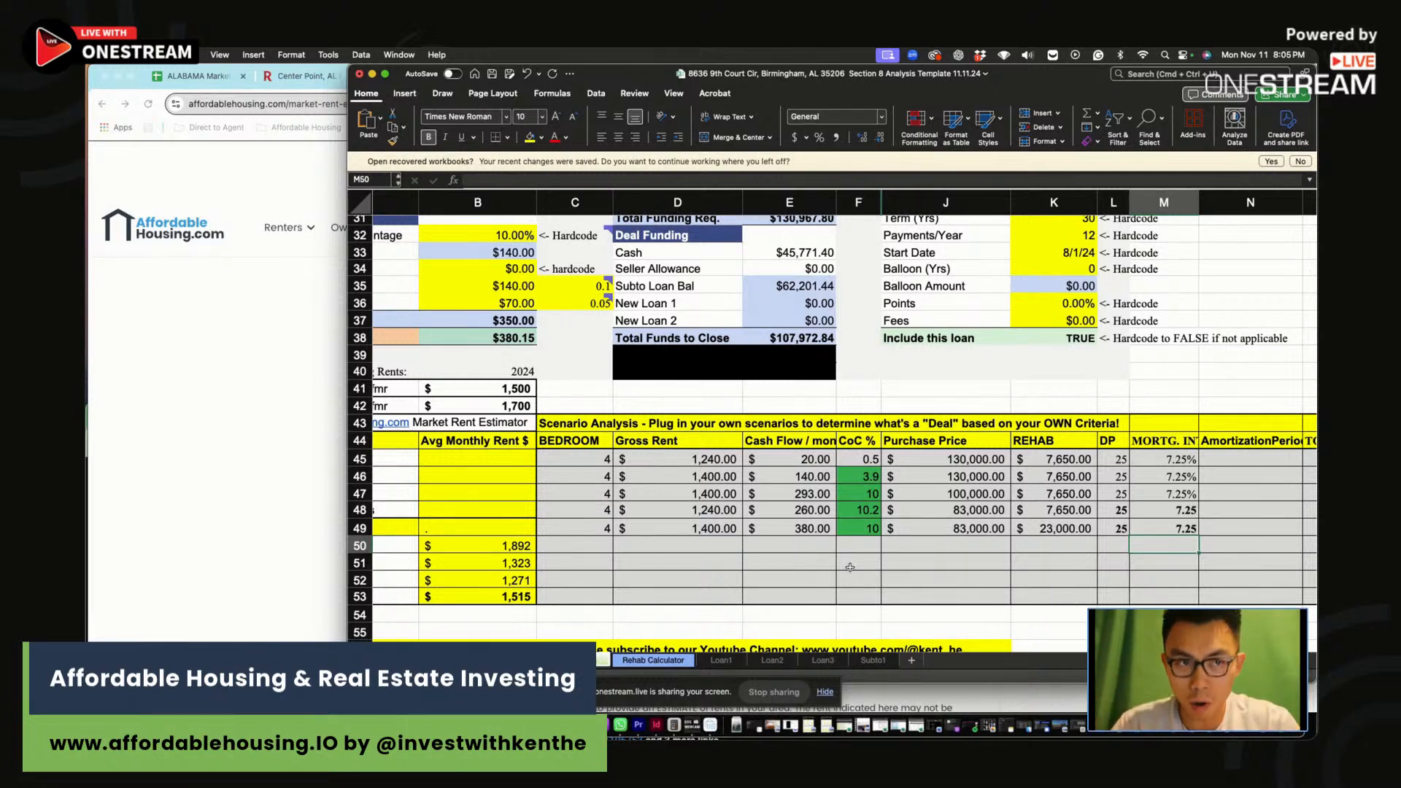
pyautogui.hscroll(-2, 850, 567)
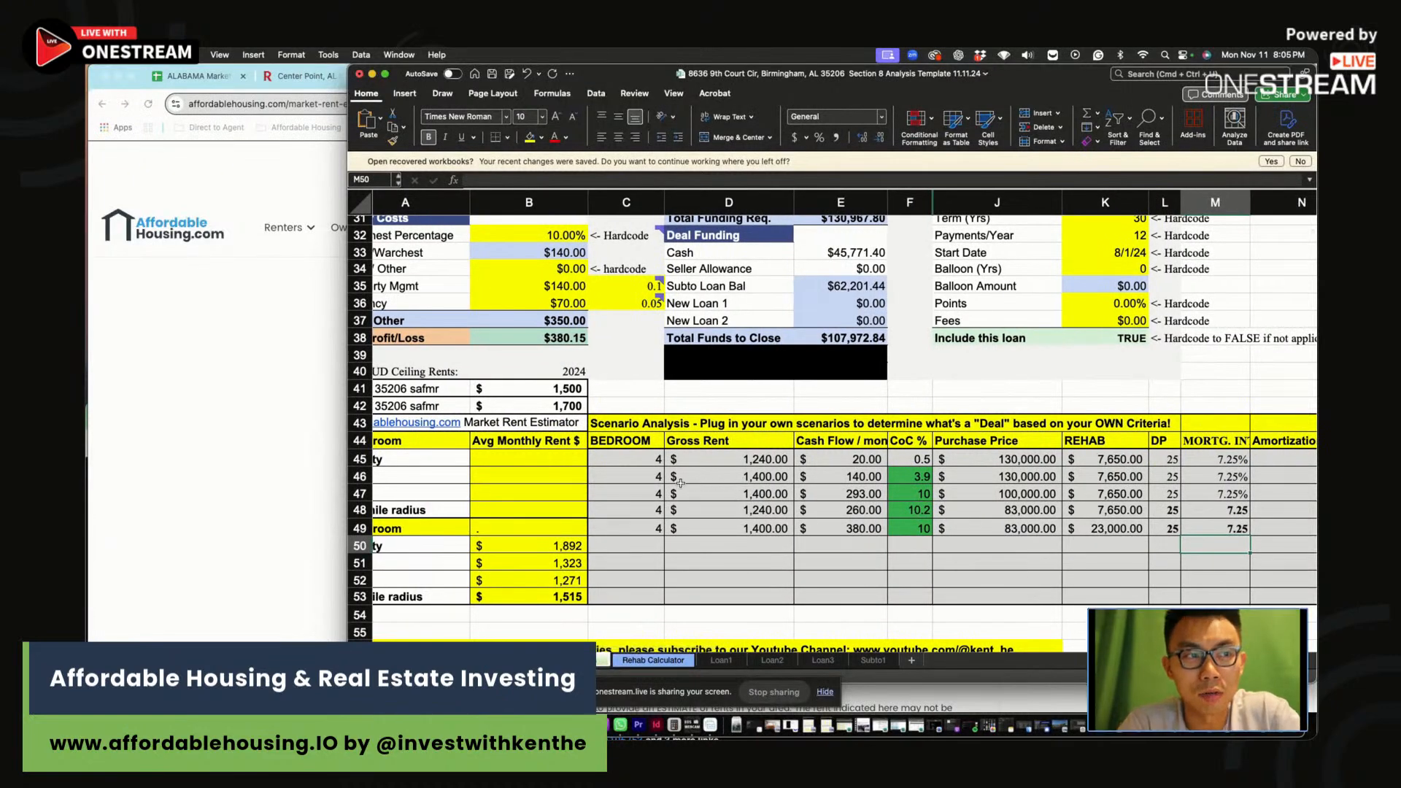
pyautogui.click(267, 410)
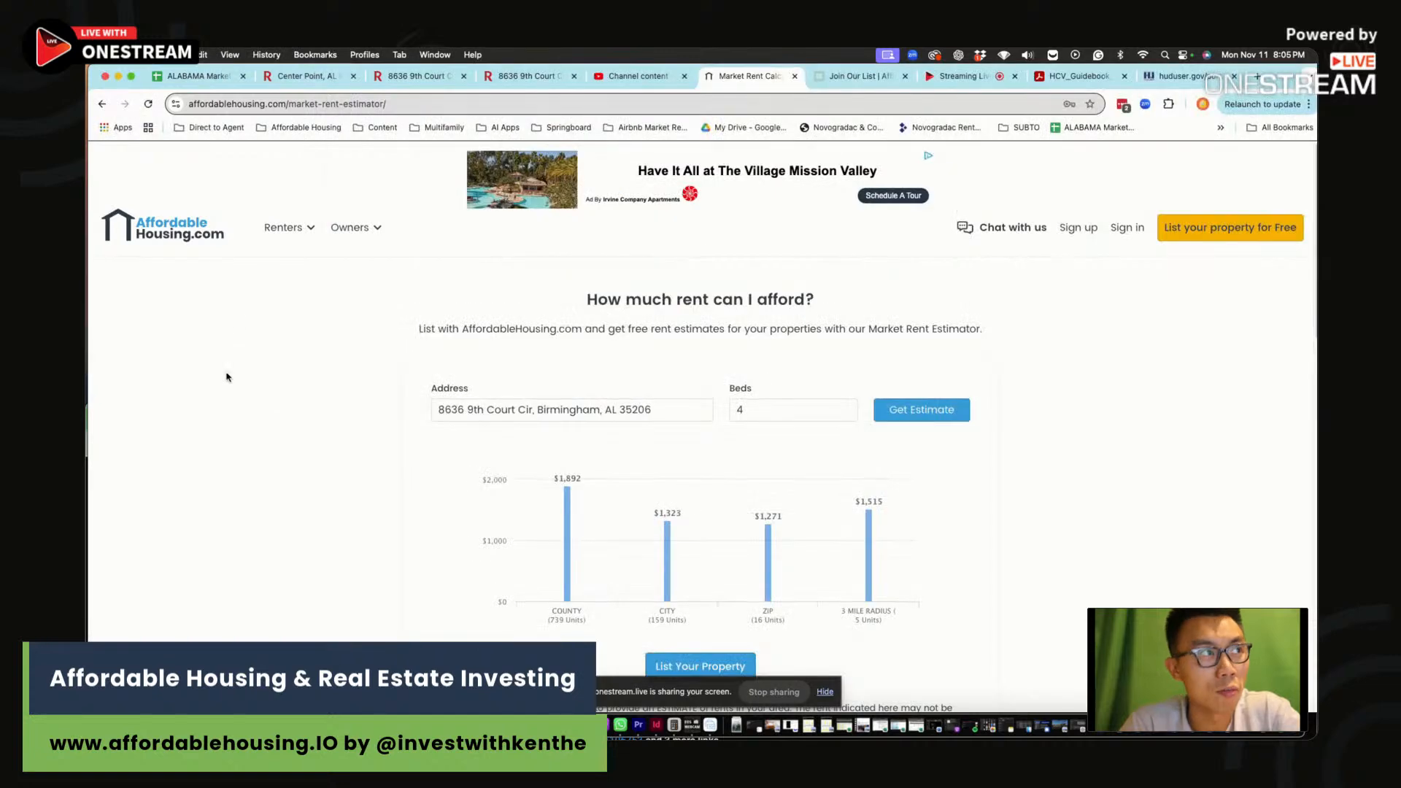
pyautogui.click(540, 79)
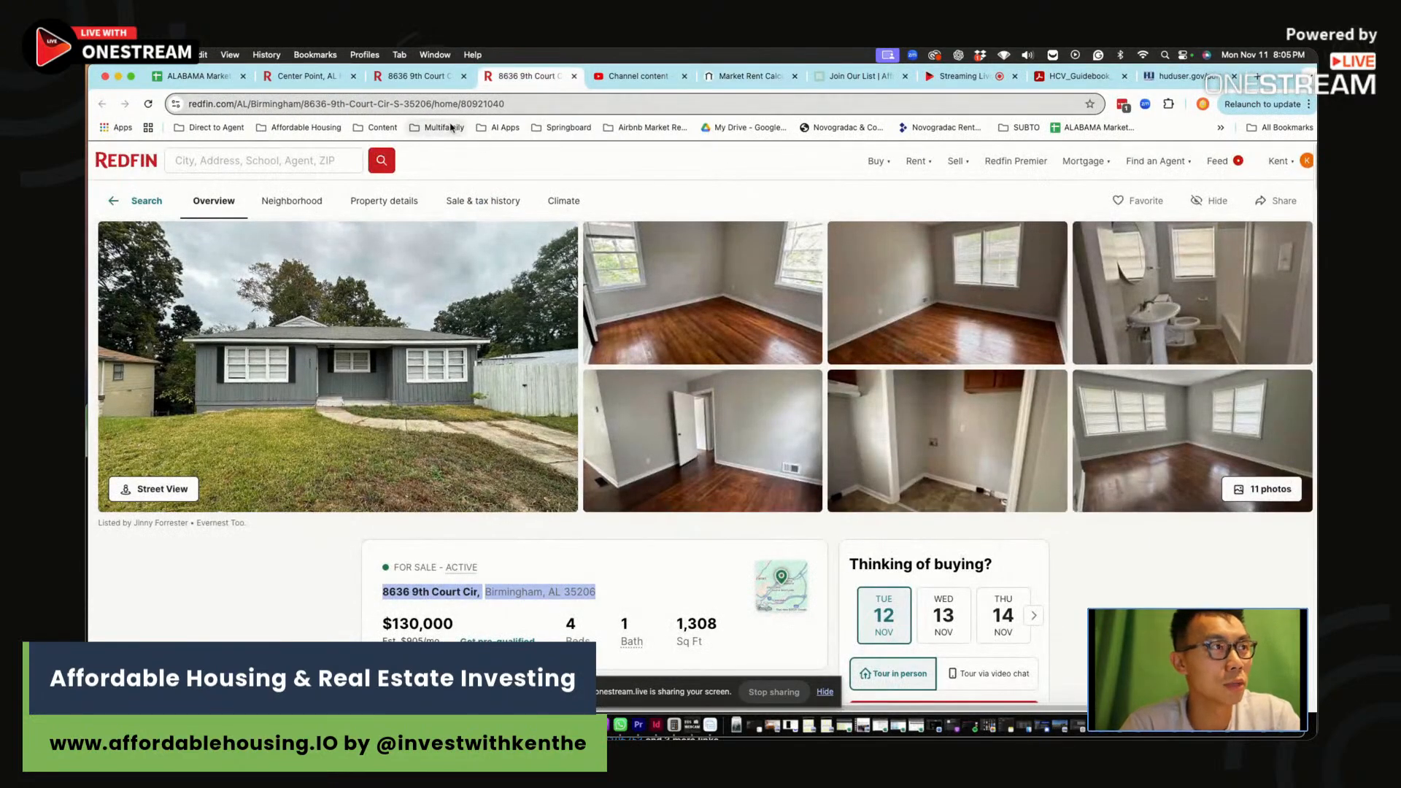
pyautogui.click(201, 76)
pyautogui.scroll(-5, 433, 538)
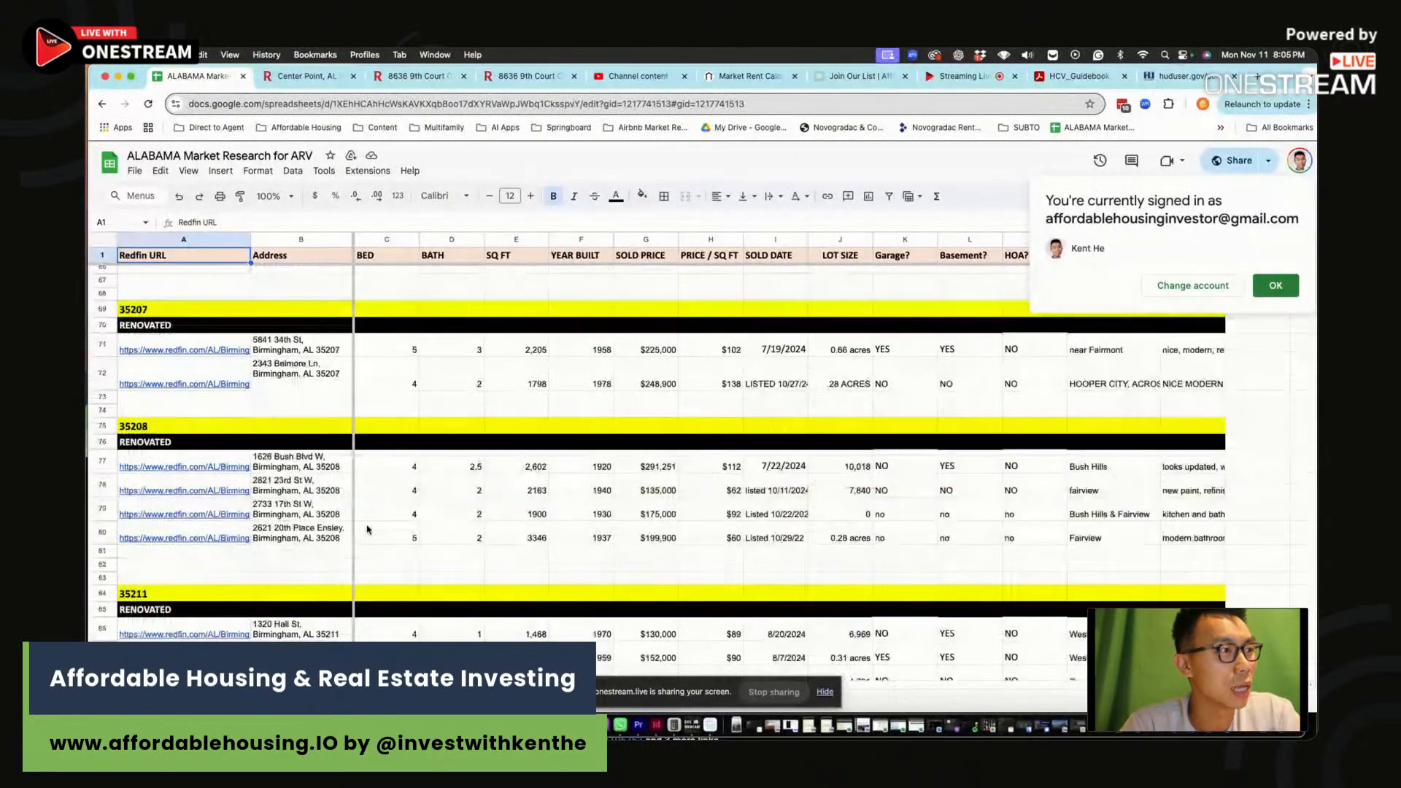
pyautogui.scroll(2, 365, 445)
pyautogui.click(319, 405)
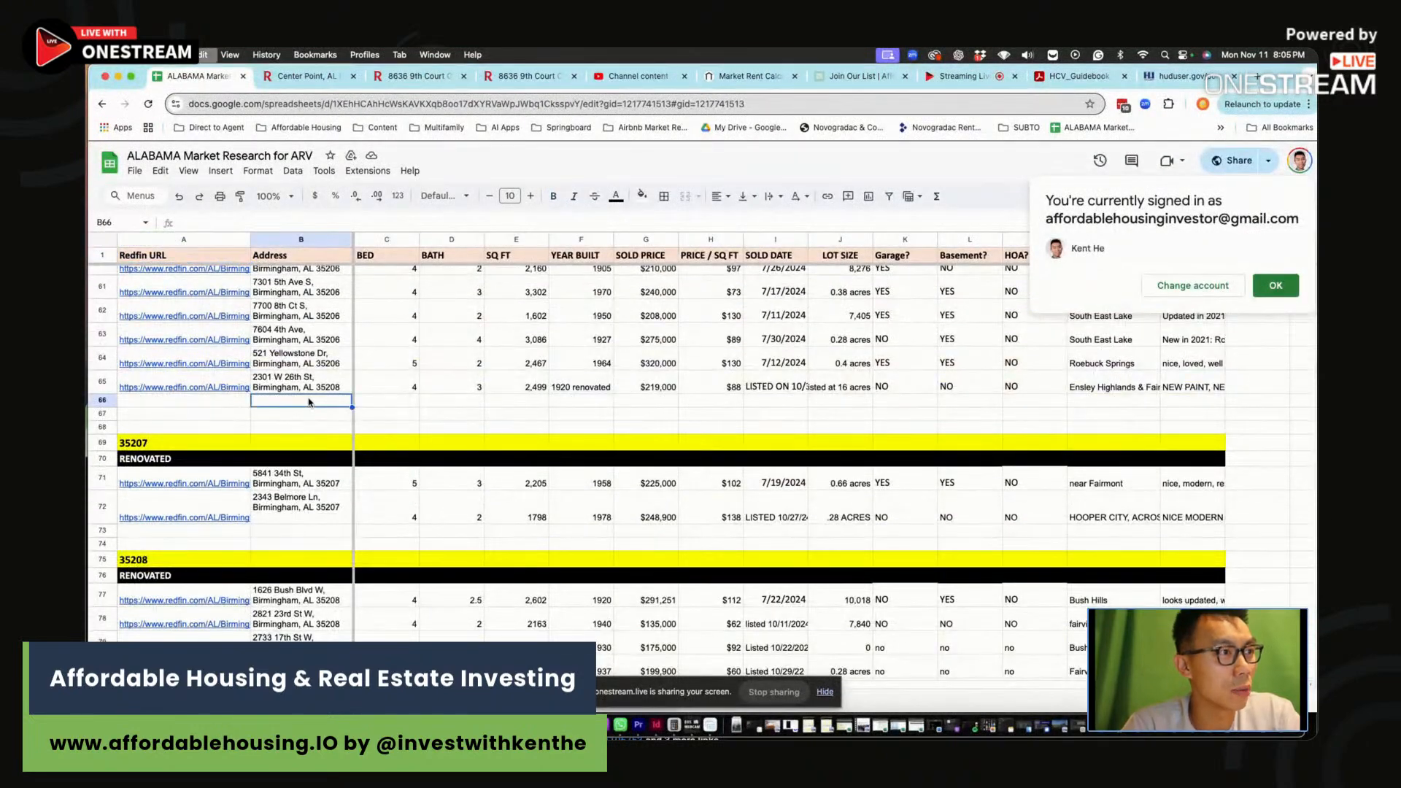
pyautogui.press('super+z')
pyautogui.click(328, 222)
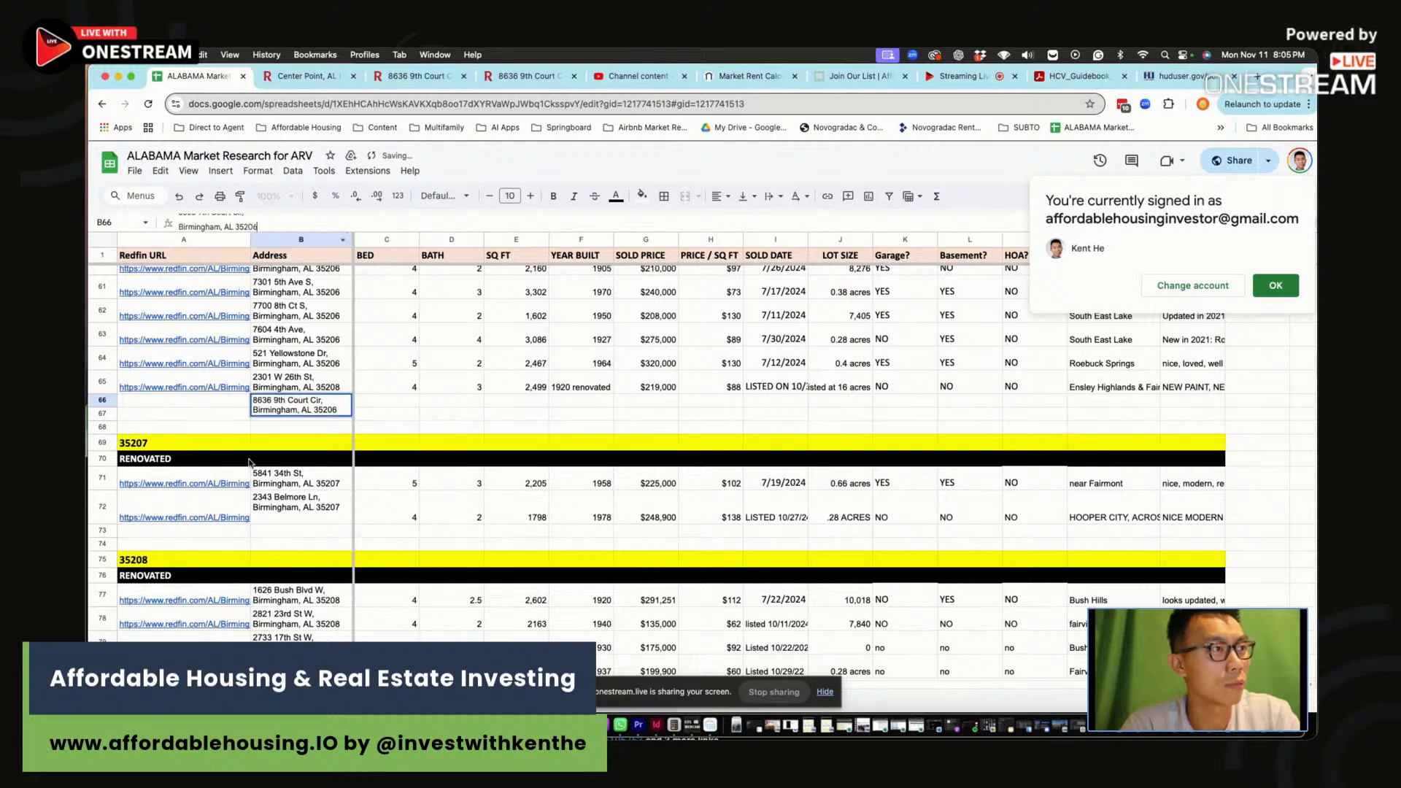
pyautogui.click(207, 414)
pyautogui.click(204, 403)
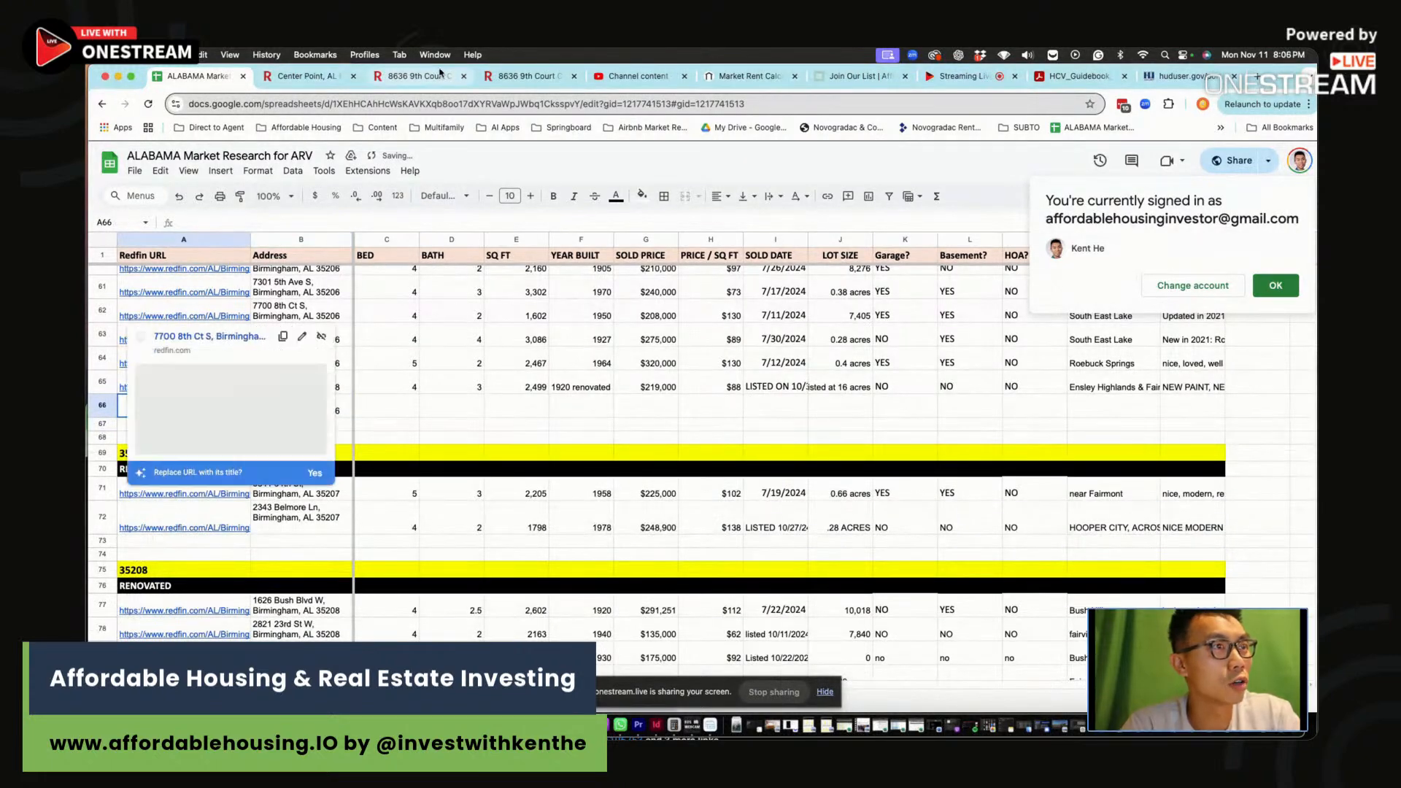
# Copy the listing's full address from Redfin and paste it into A66
pyautogui.click(416, 76)
pyautogui.scroll(15, 603, 473)
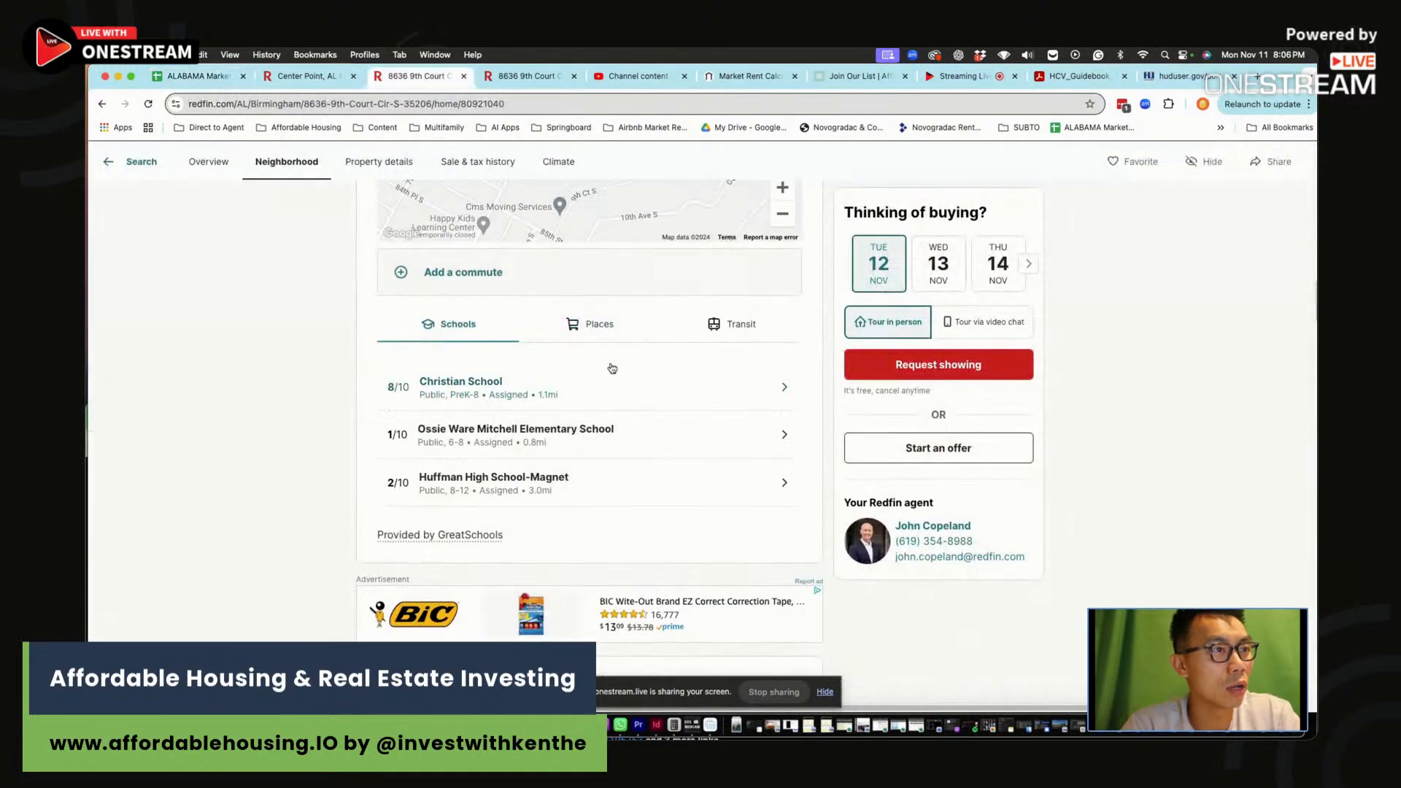
pyautogui.scroll(2, 603, 363)
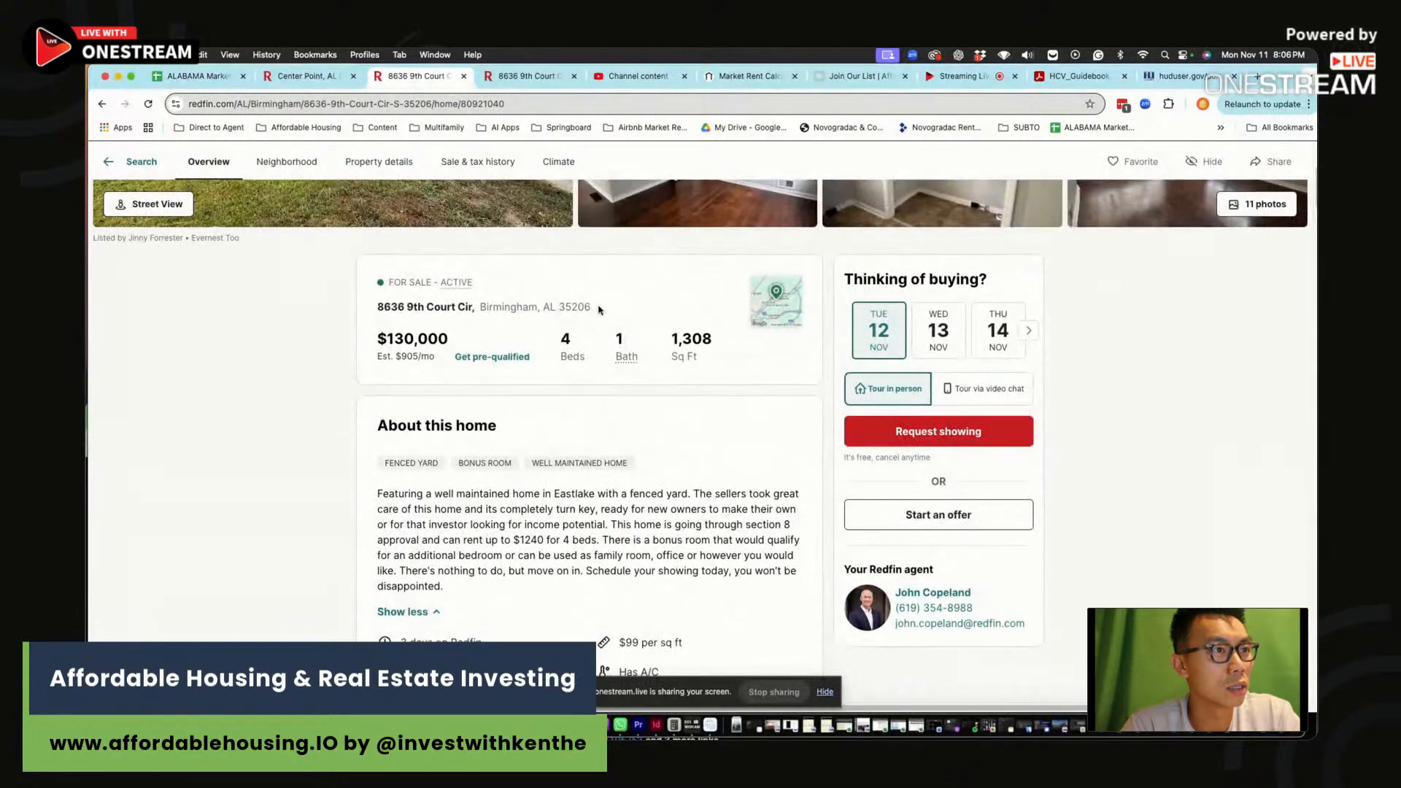
pyautogui.moveTo(595, 307); pyautogui.dragTo(373, 307)
pyautogui.press('super+c')
pyautogui.click(306, 76)
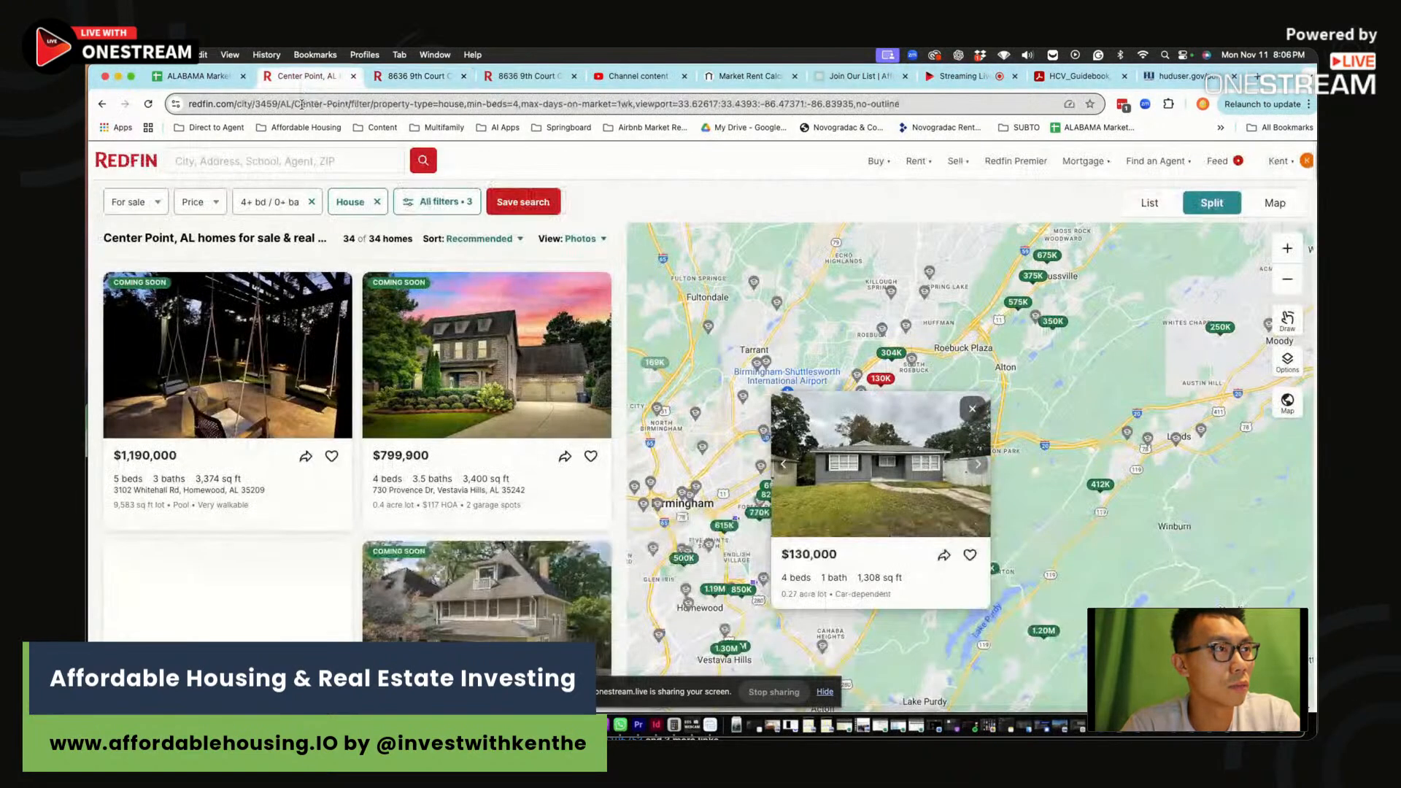
pyautogui.click(197, 76)
pyautogui.press('super+v')
pyautogui.click(387, 407)
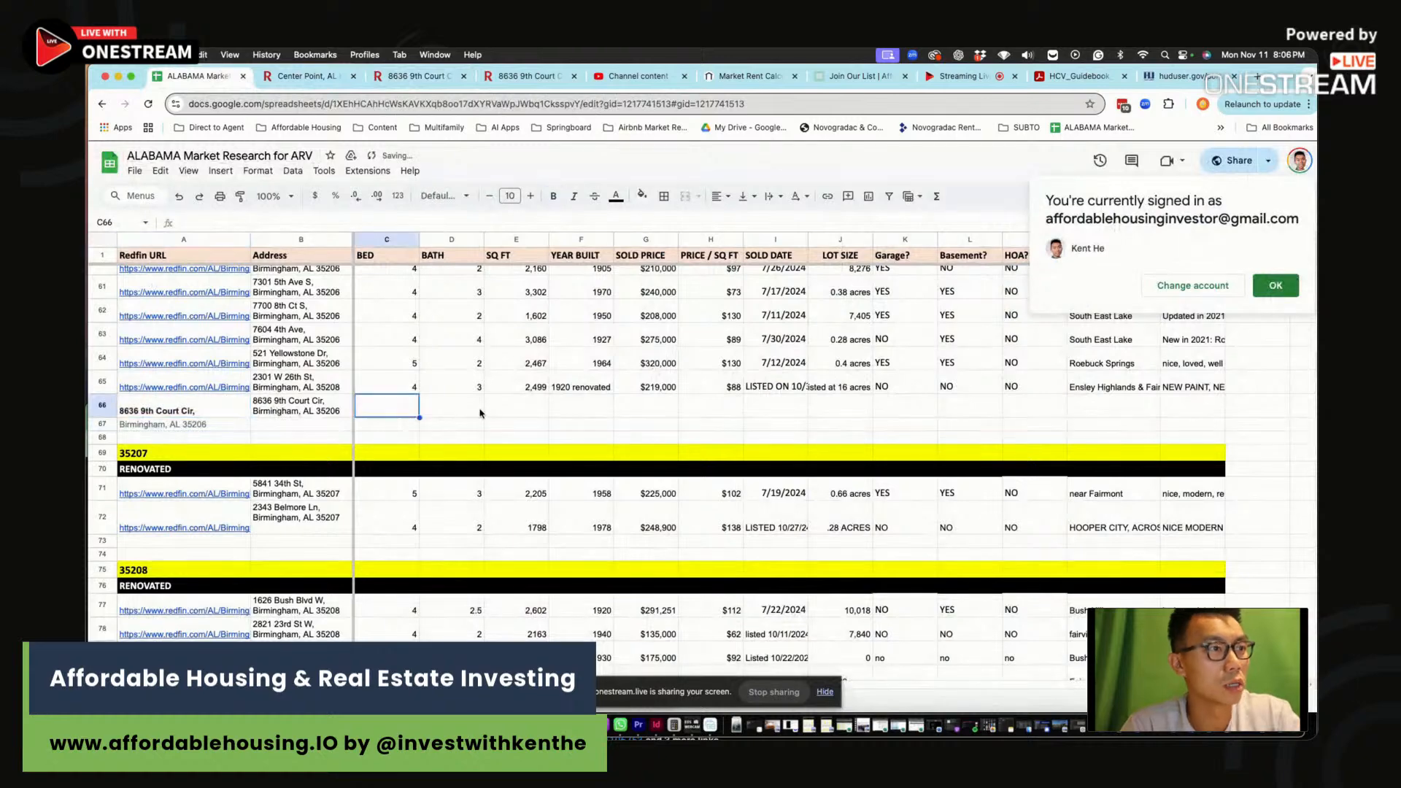
# Enter 4 beds, 1 bath and 1308 sq ft for row 66
pyautogui.write('4')
pyautogui.press('Tab')
pyautogui.write('1')
pyautogui.press('Tab')
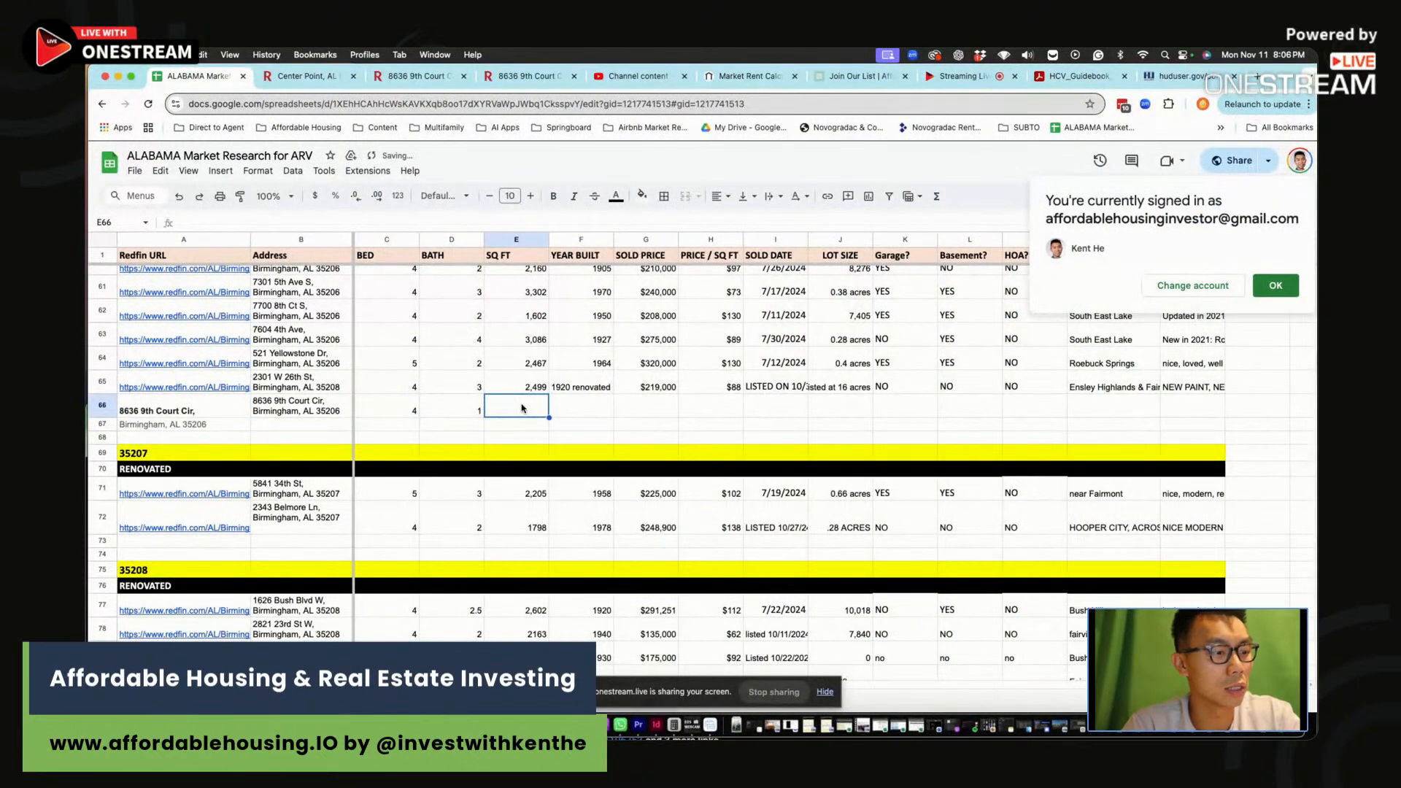
pyautogui.write('1,3')
pyautogui.click(433, 77)
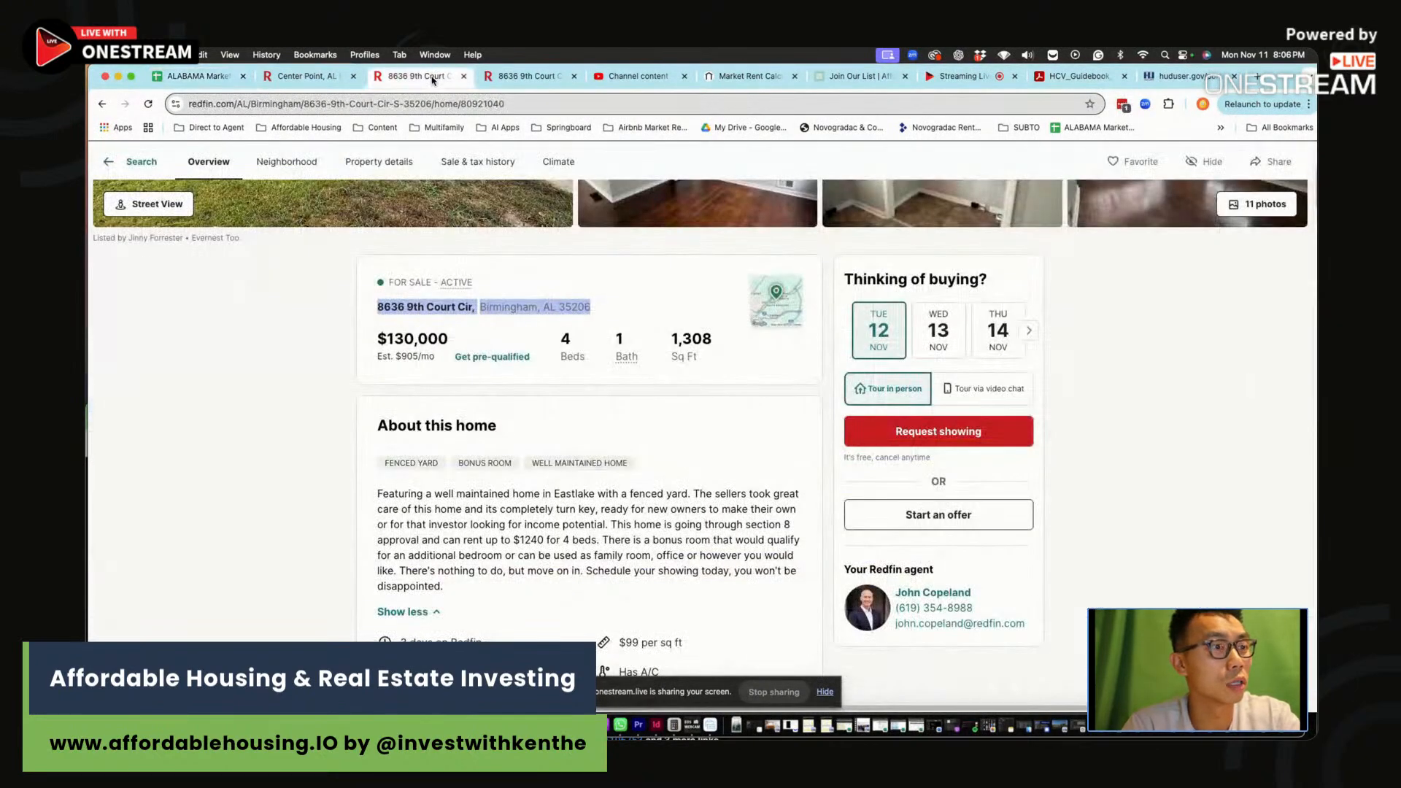
pyautogui.click(197, 76)
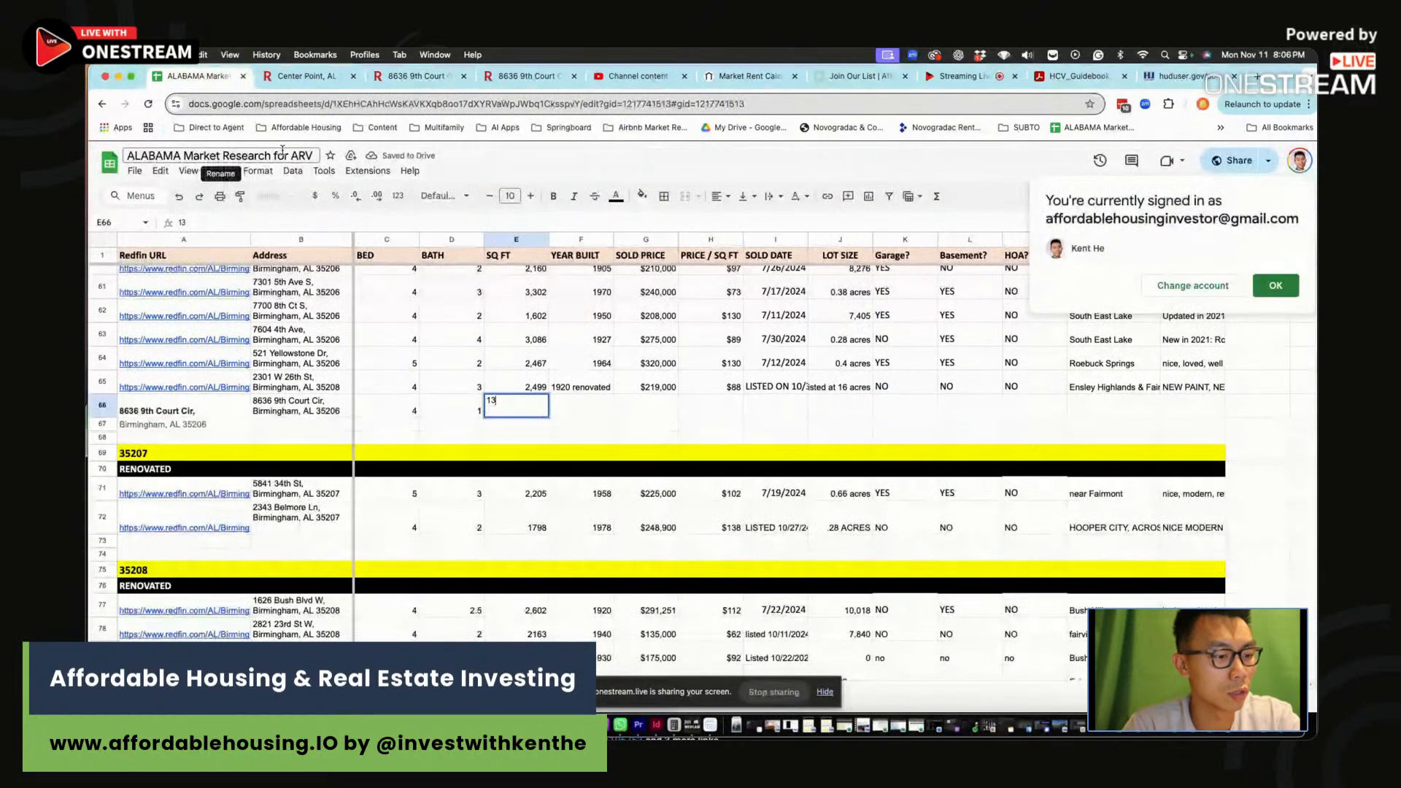
pyautogui.write('08')
pyautogui.press('Tab')
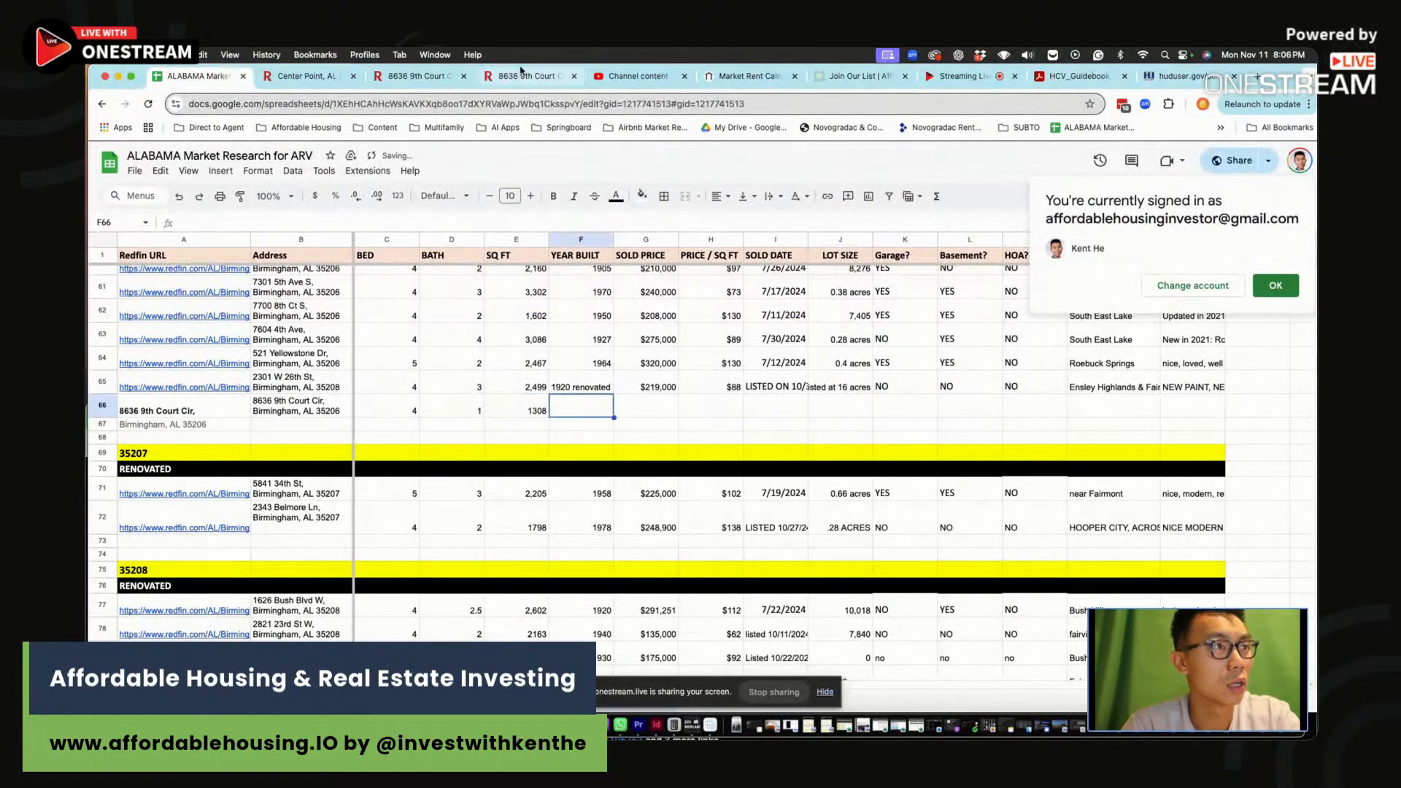
# Record year built 1954, price 130000 and date 'LISTED 11/8/24' in row 66
pyautogui.click(522, 74)
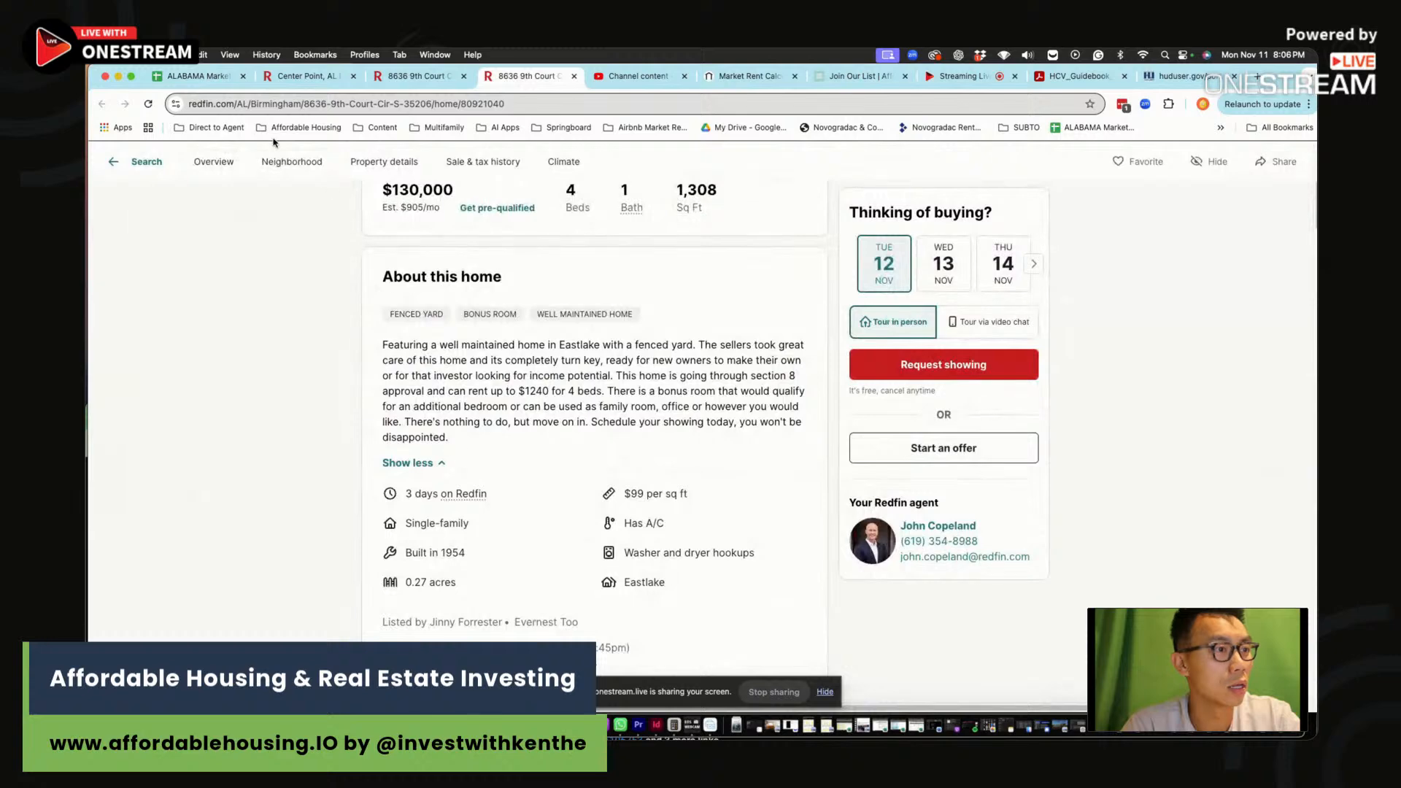
pyautogui.click(197, 76)
pyautogui.write('1954')
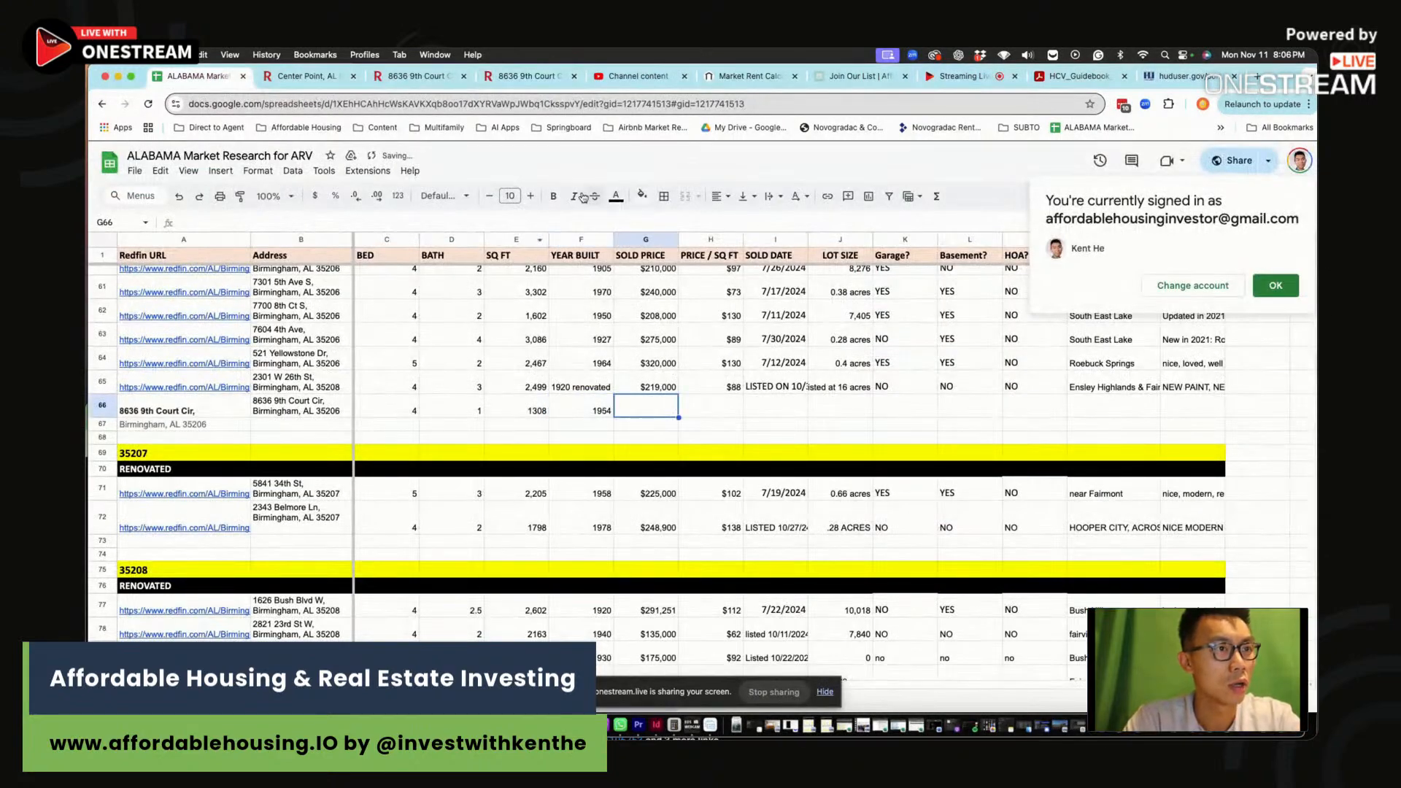
pyautogui.click(540, 77)
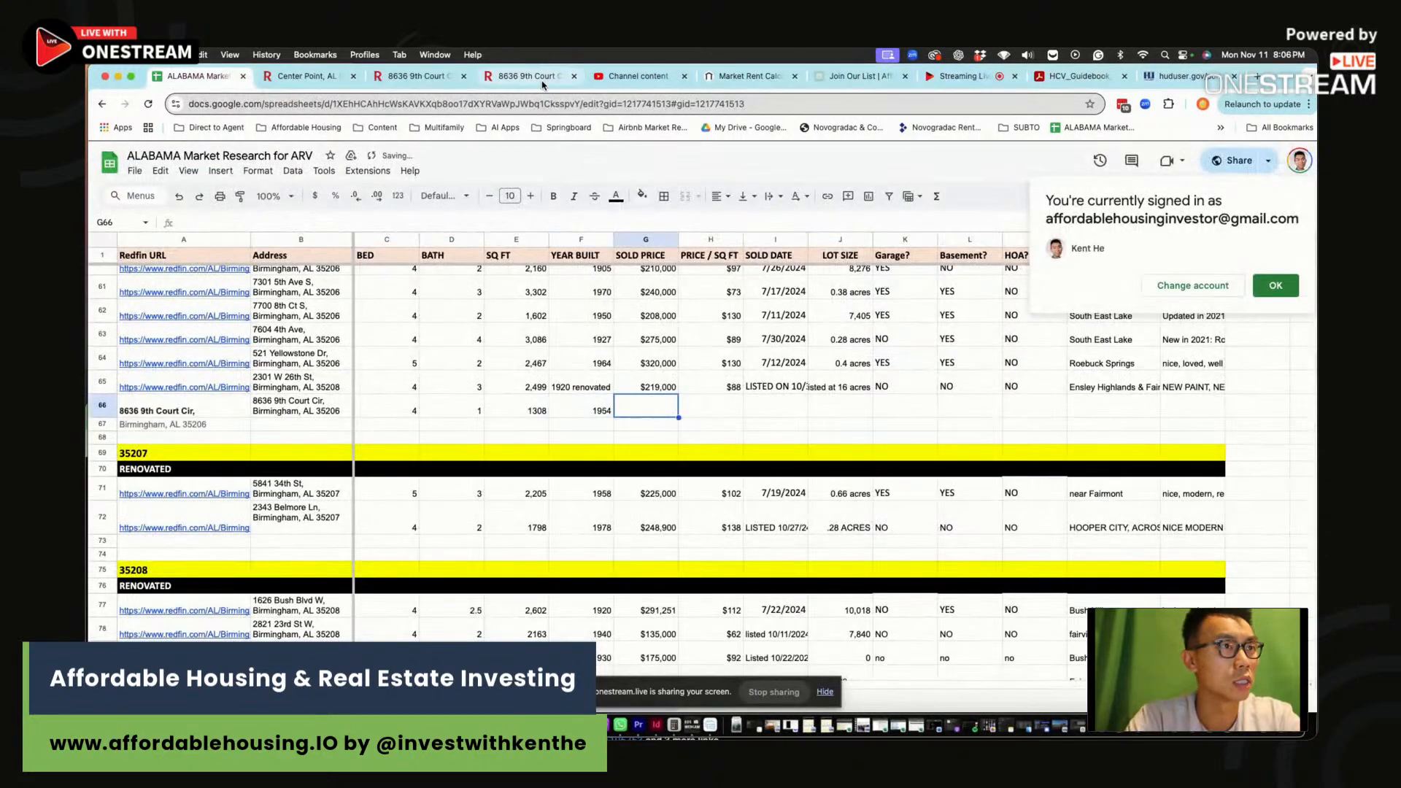
pyautogui.click(195, 75)
pyautogui.press('Tab')
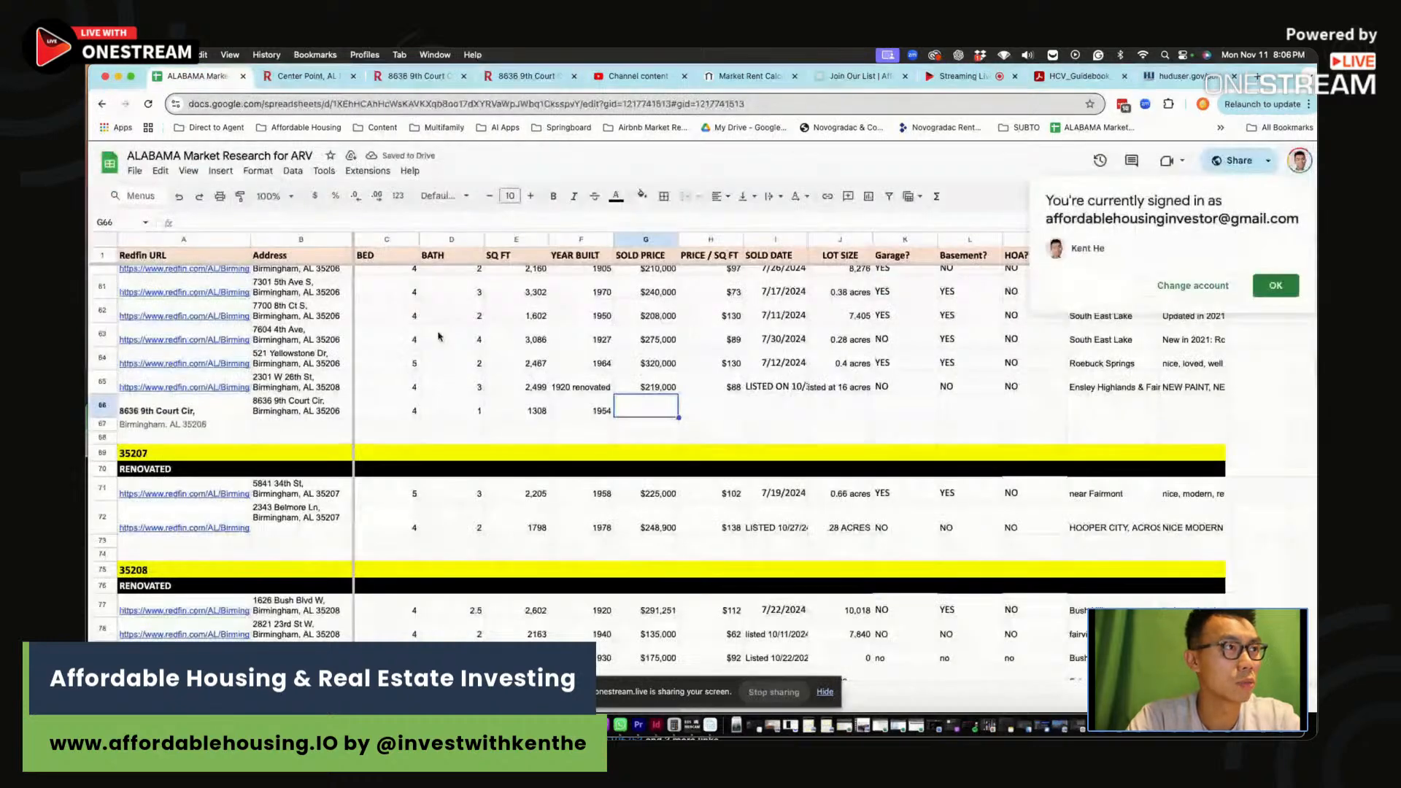
pyautogui.write('130000')
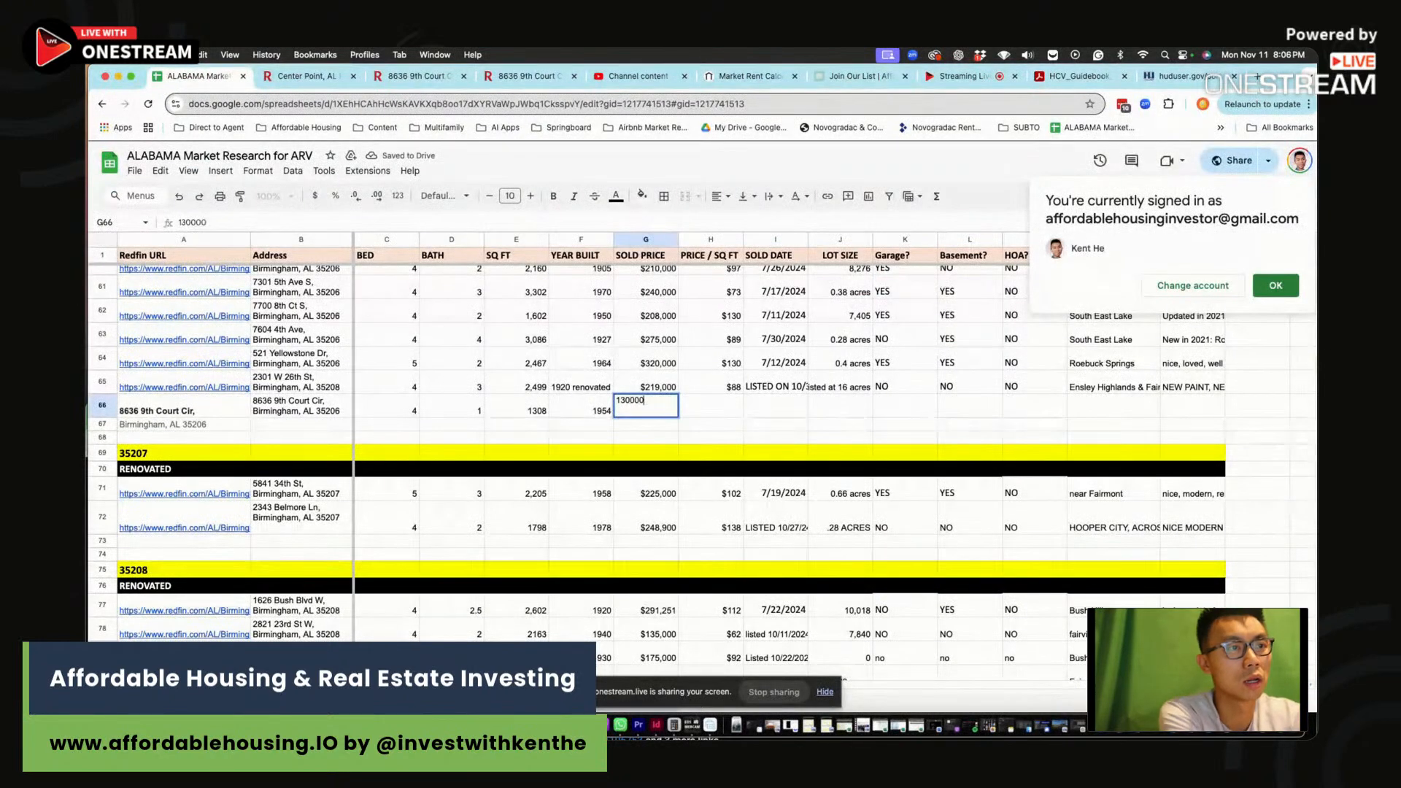
pyautogui.press('Tab')
pyautogui.press('Tab')
pyautogui.write('LISTED 1')
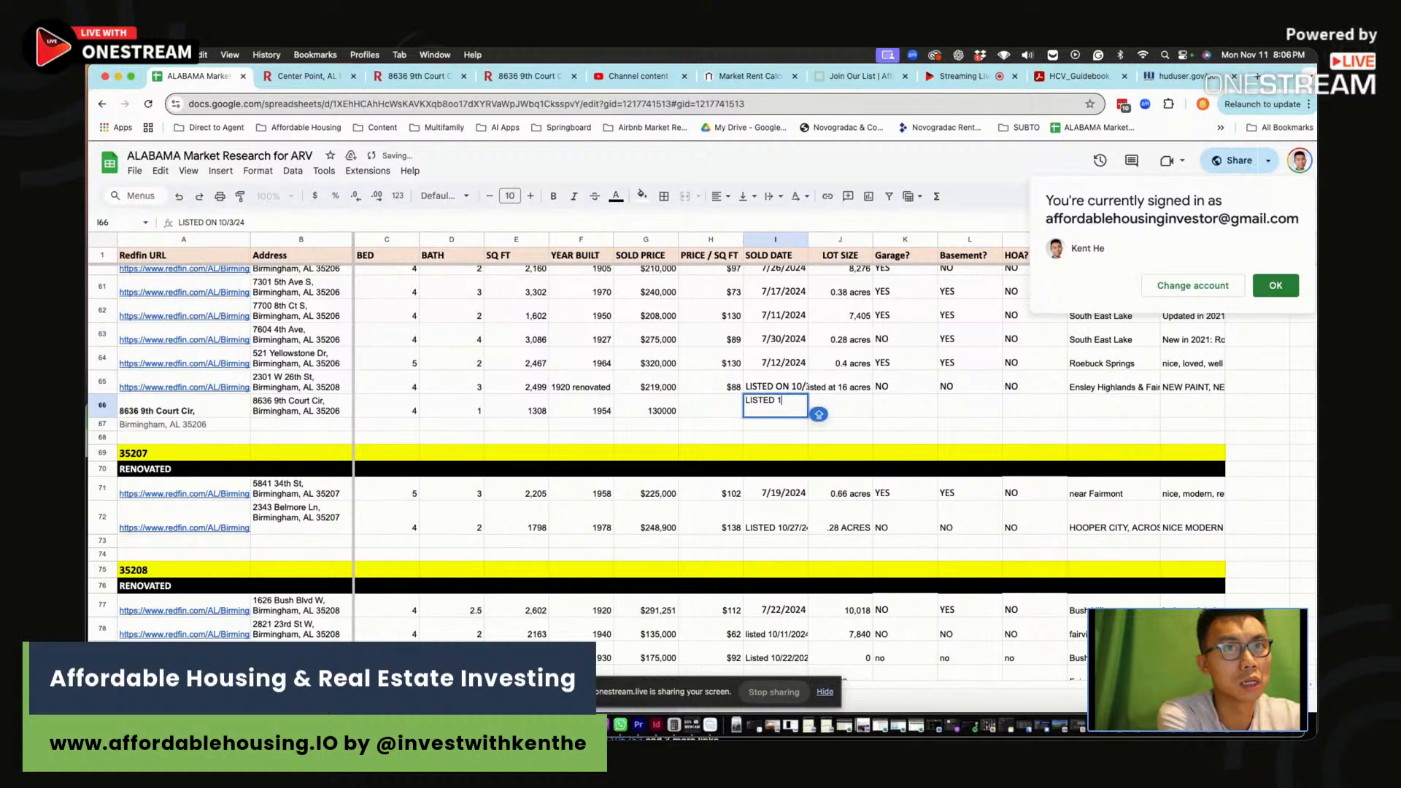
pyautogui.write('1/8/24')
pyautogui.press('Return')
# Fill the price-per-sq-ft formula down from H65 into H66
pyautogui.press('Up')
pyautogui.press('Right')
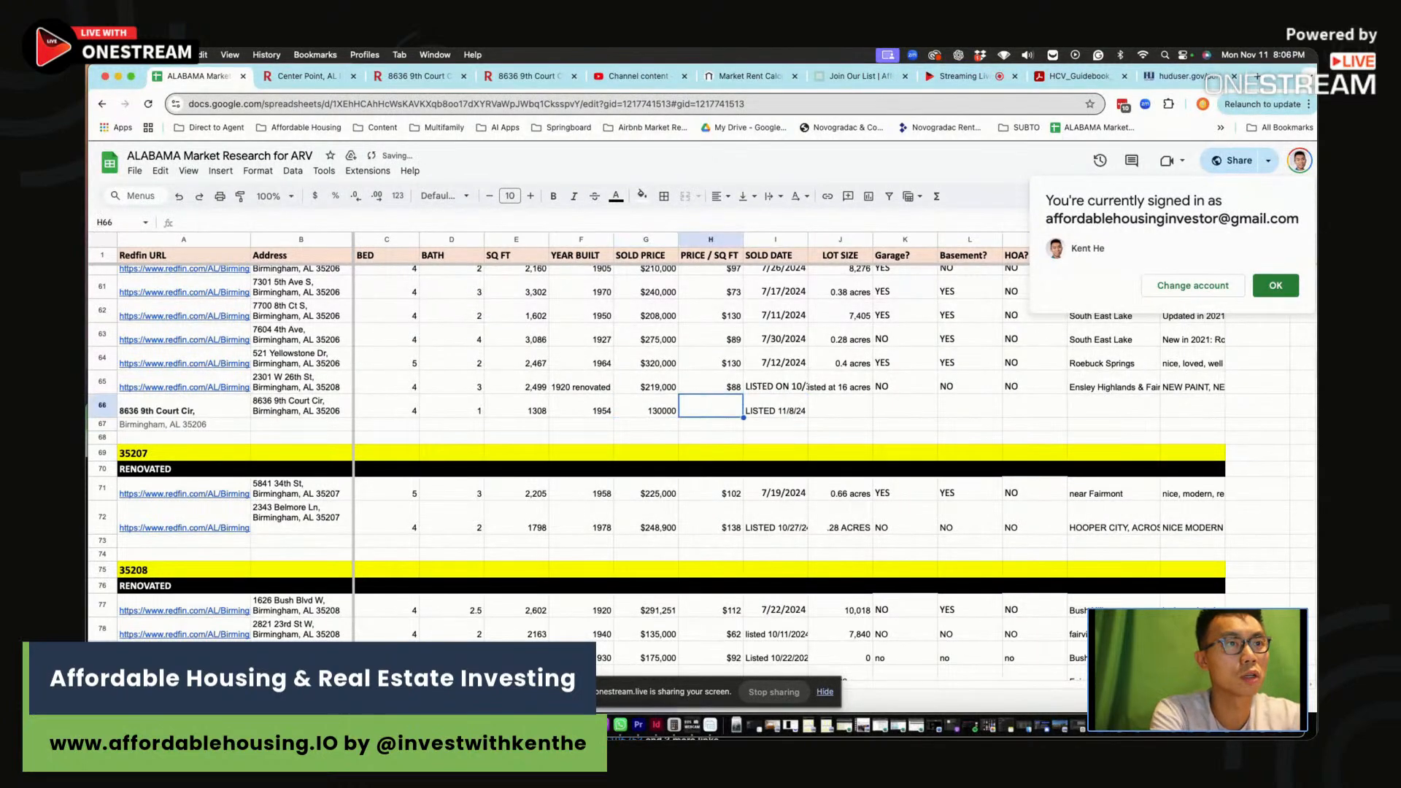
pyautogui.moveTo(719, 385); pyautogui.dragTo(730, 405)
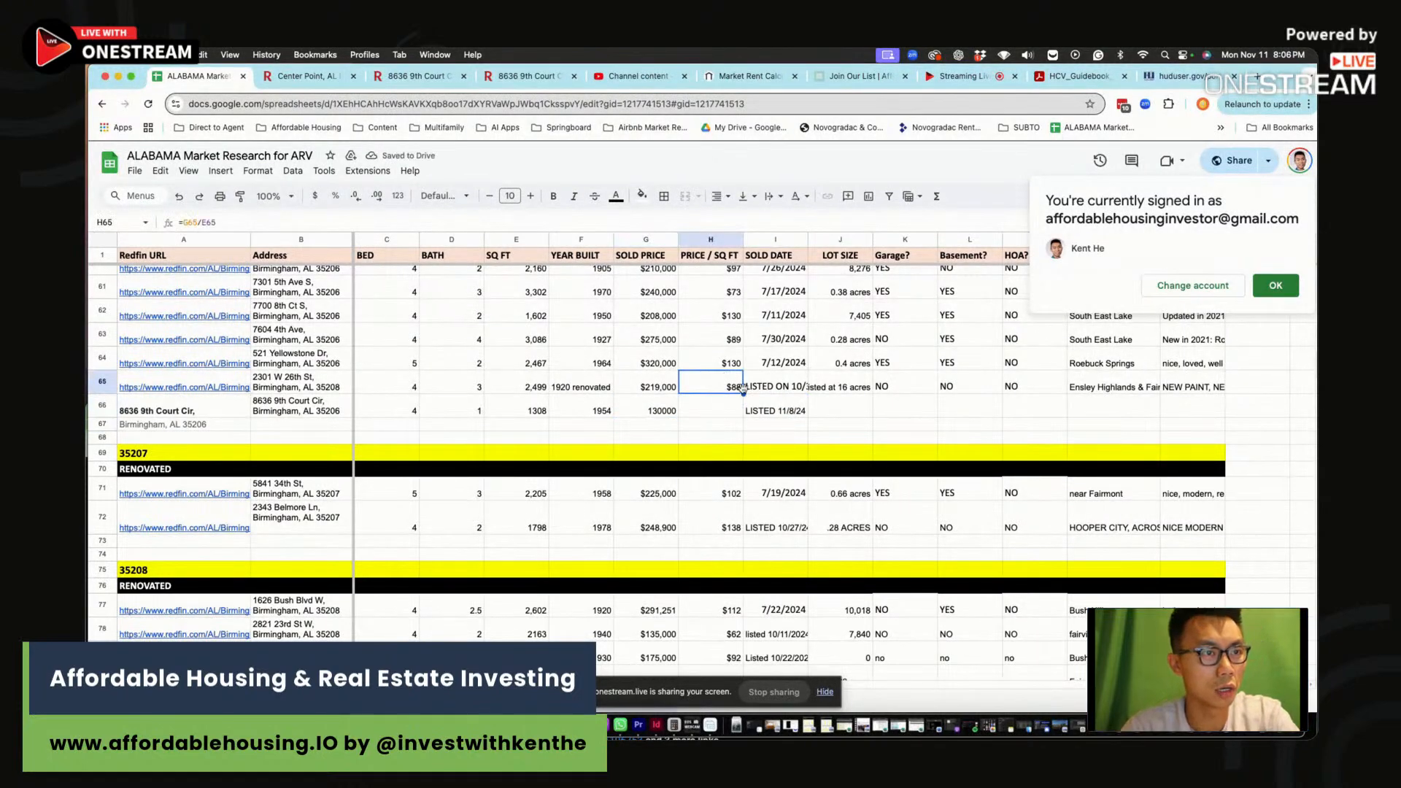
pyautogui.hotkey('ctrl', 'd')
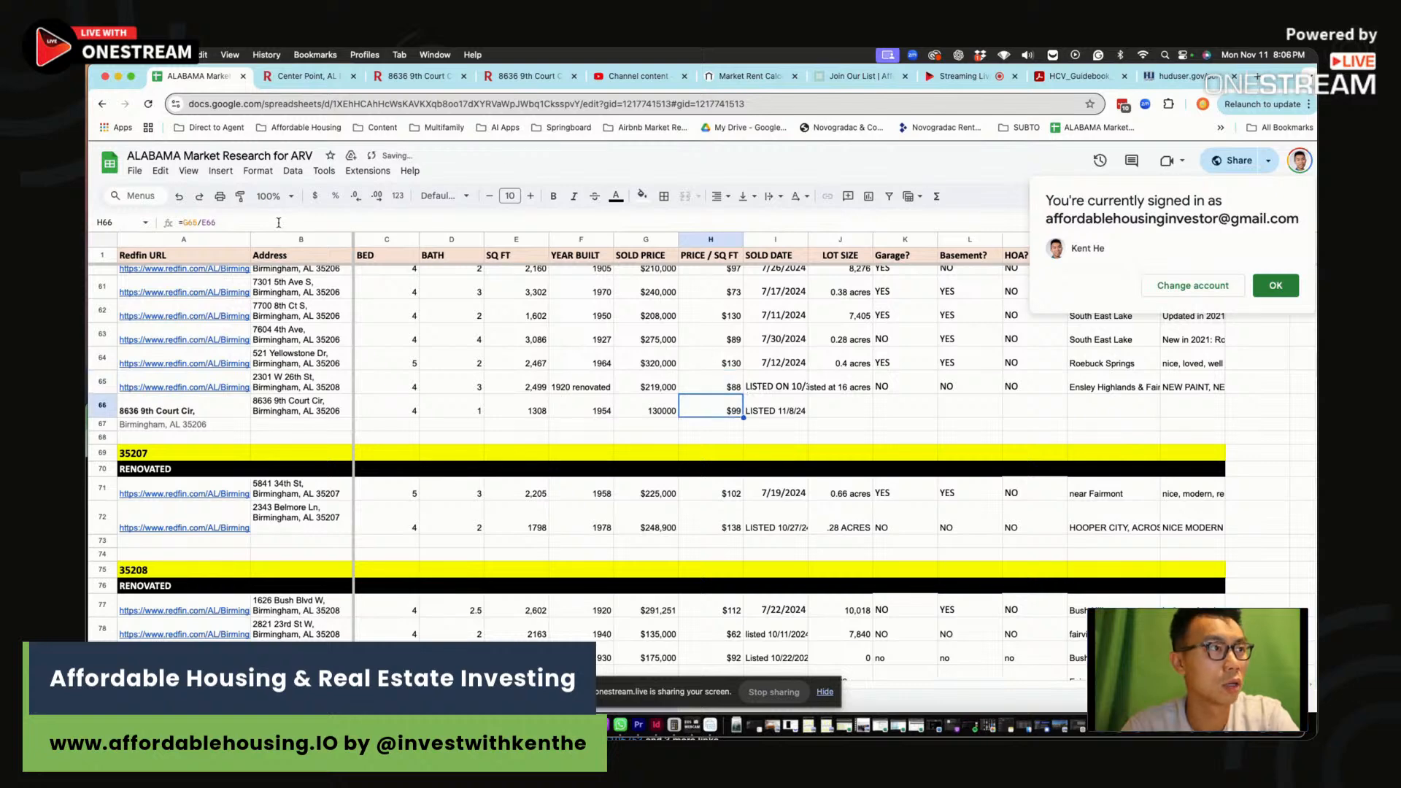
# Enter lot size 0.27 ACRES and NO for garage, basement and HOA
pyautogui.click(852, 415)
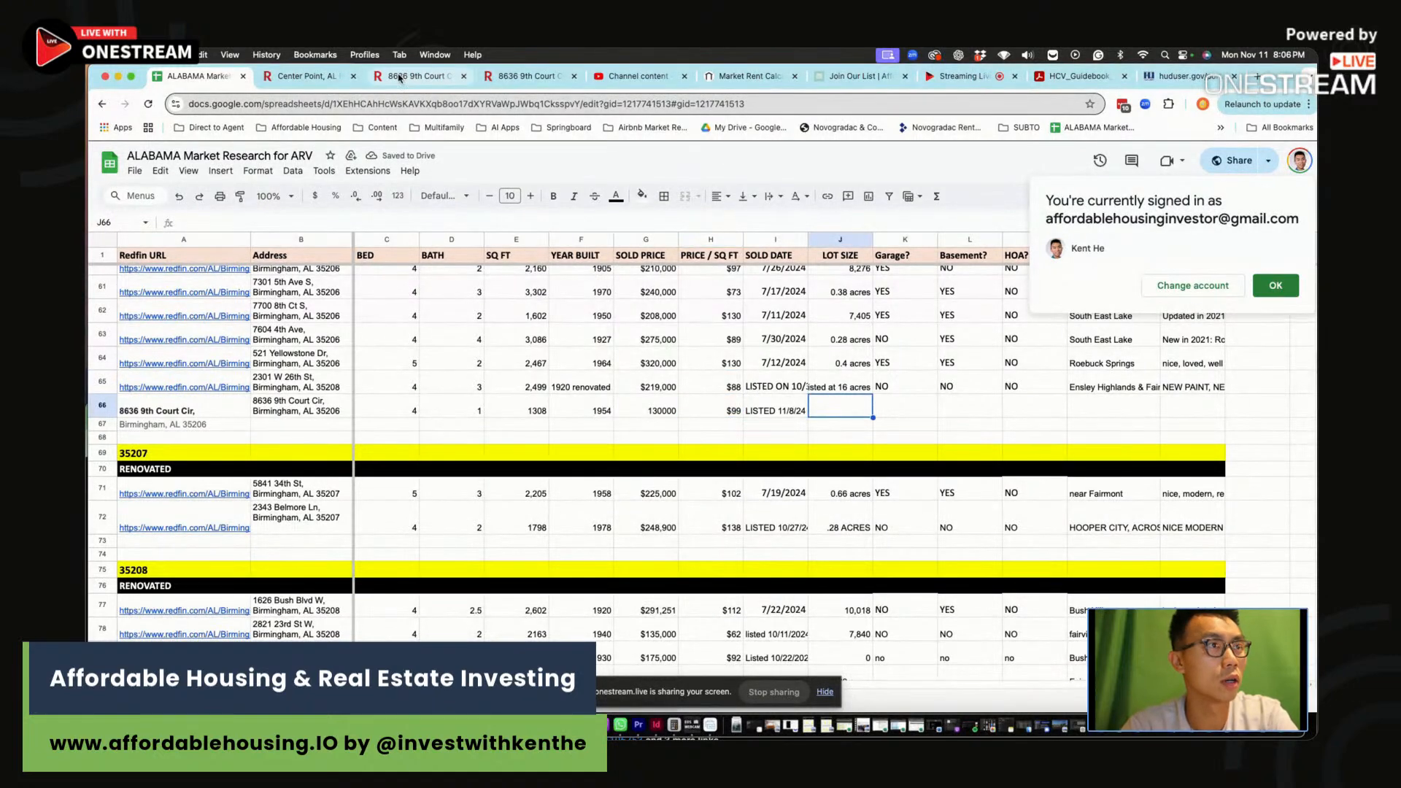
pyautogui.click(416, 76)
pyautogui.scroll(-3, 452, 472)
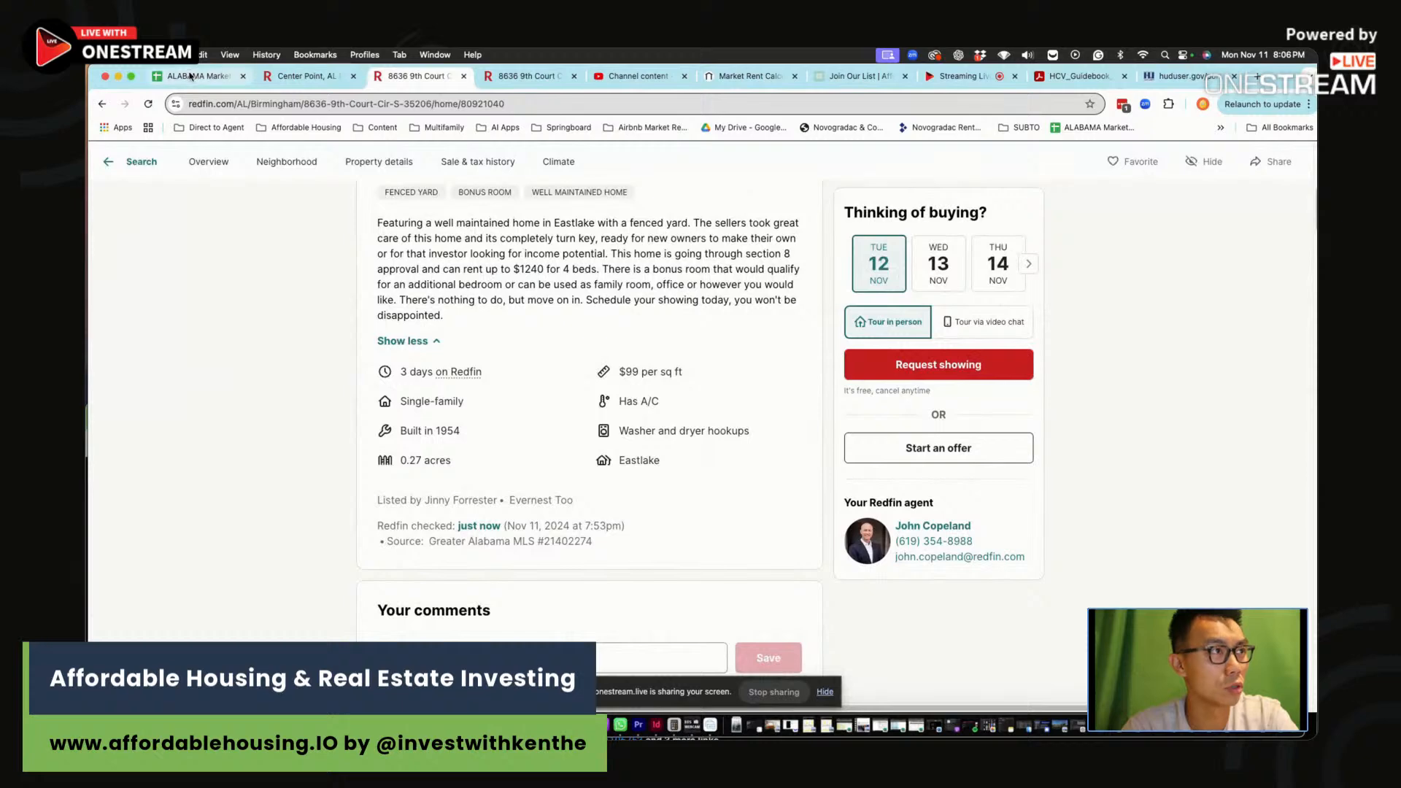
pyautogui.click(194, 76)
pyautogui.write('0.27 A')
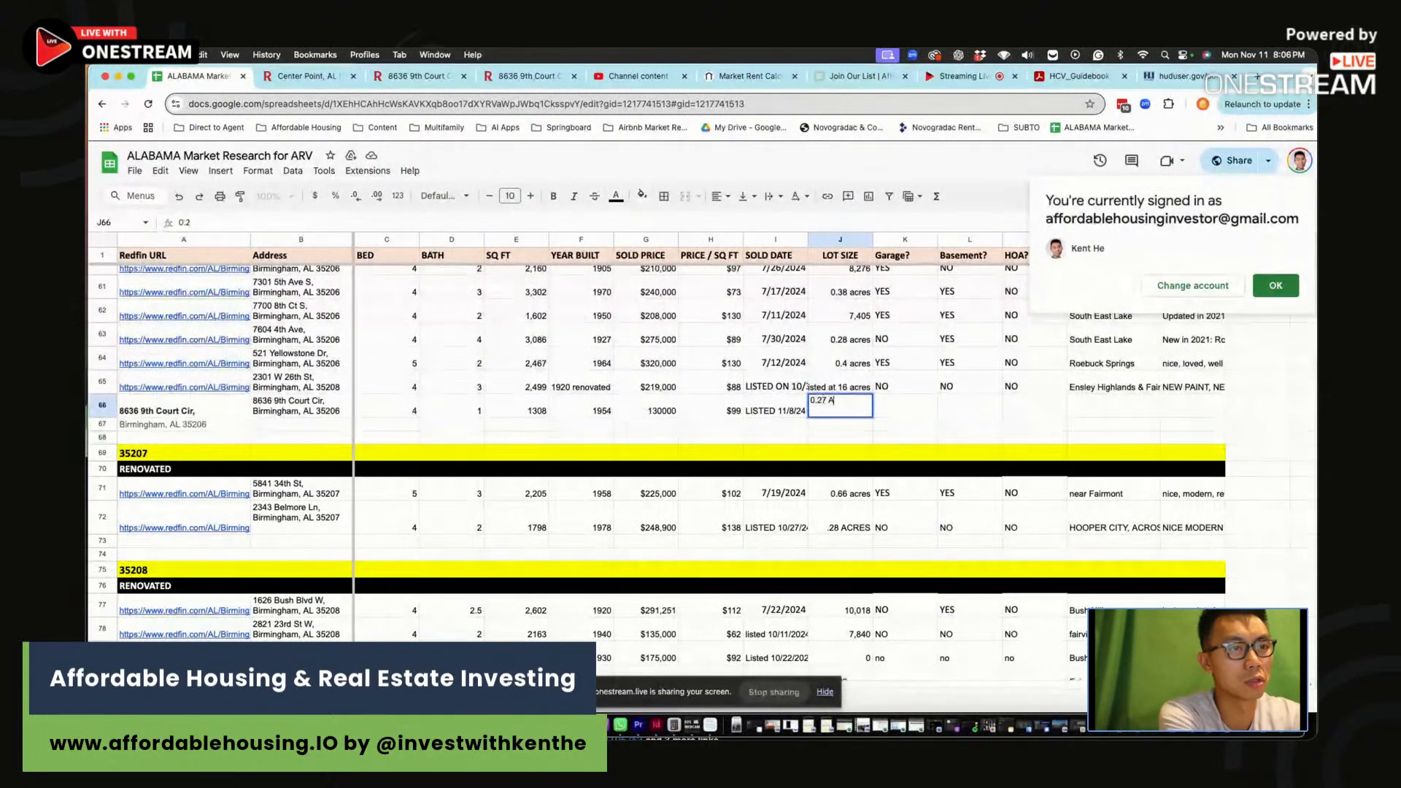
pyautogui.write('CRES')
pyautogui.press('Tab')
pyautogui.write('NO')
pyautogui.press('Tab')
pyautogui.write('NO')
pyautogui.press('Tab')
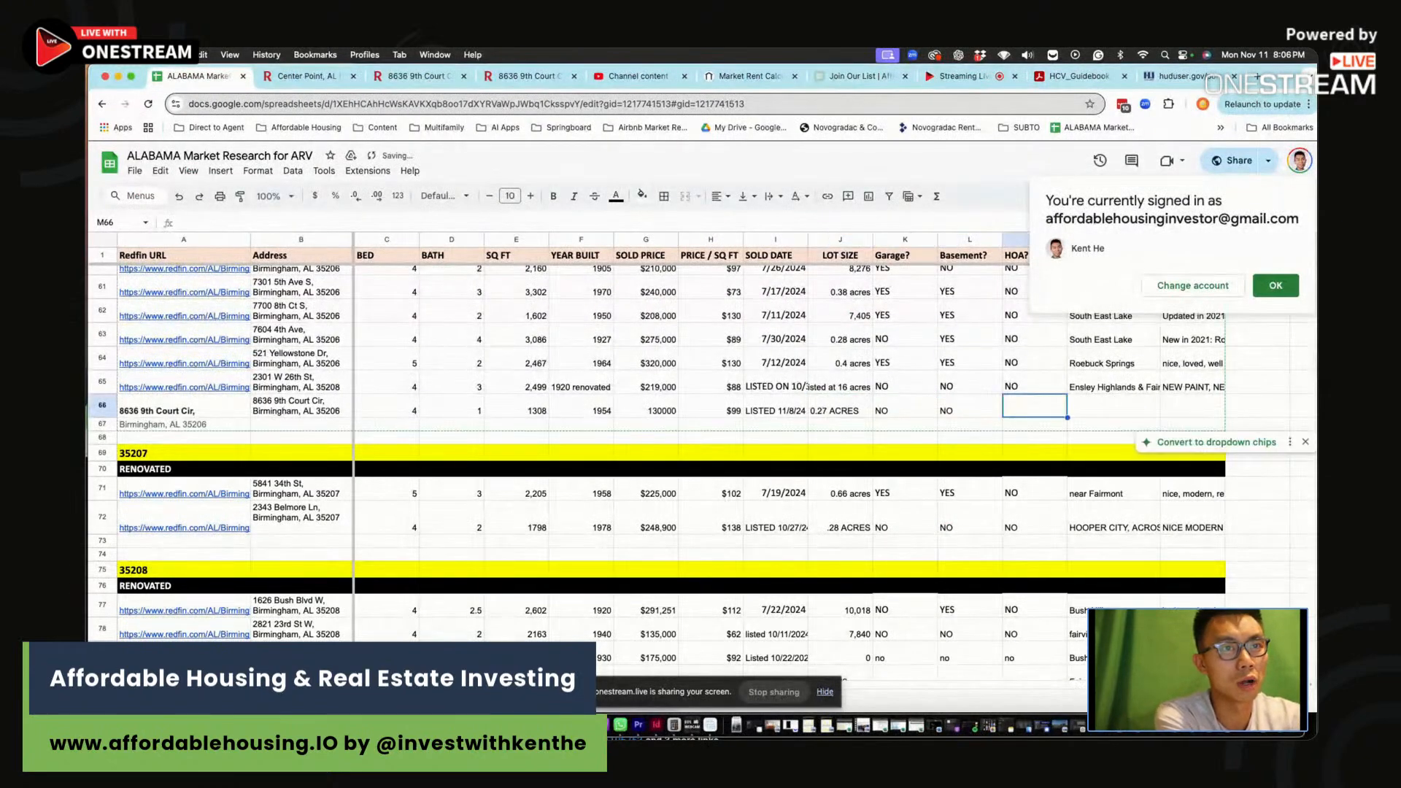
pyautogui.write('NO')
pyautogui.press('Tab')
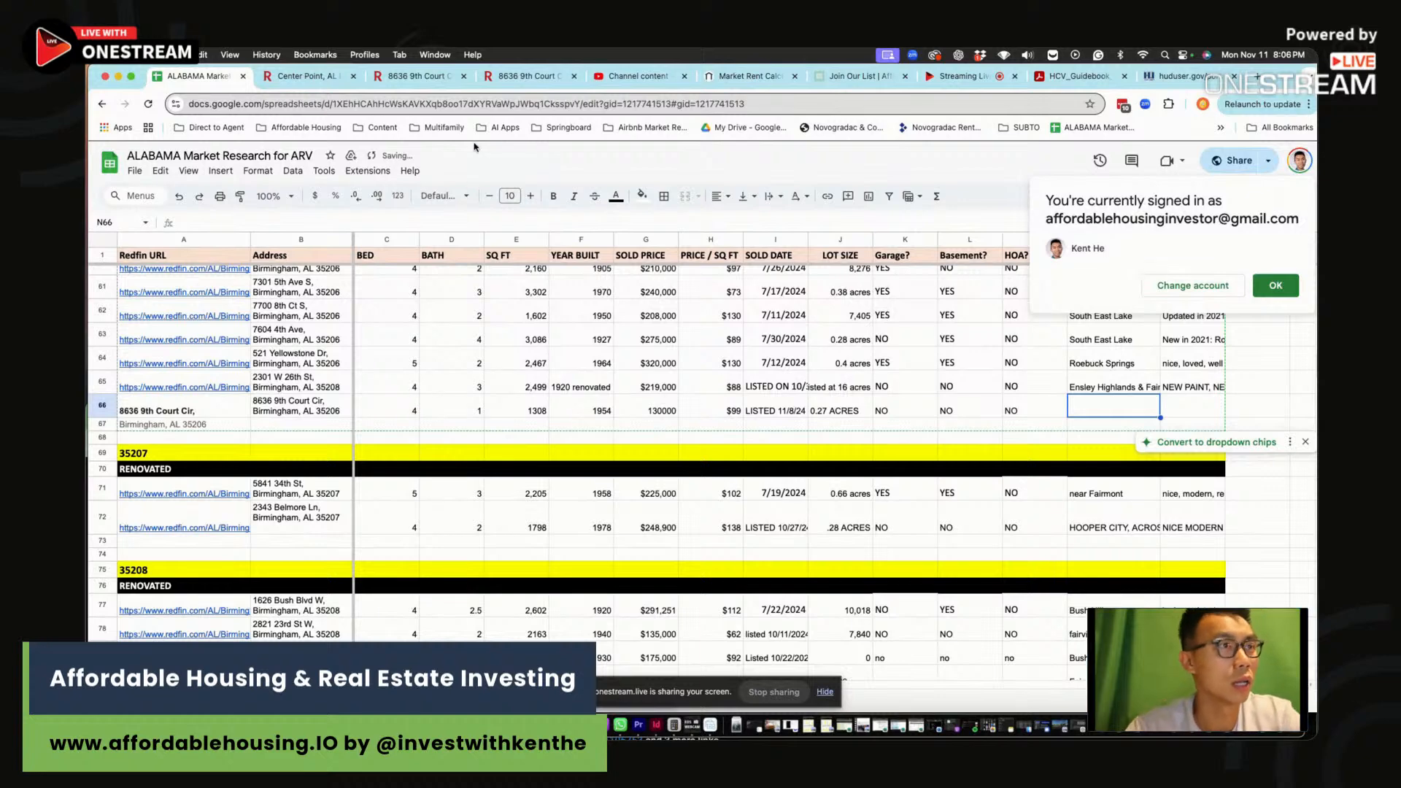
# Check the listing's location map and enter SOUTH HIGHLANDS as row 66's neighbourhood
pyautogui.click(526, 76)
pyautogui.scroll(6, 781, 343)
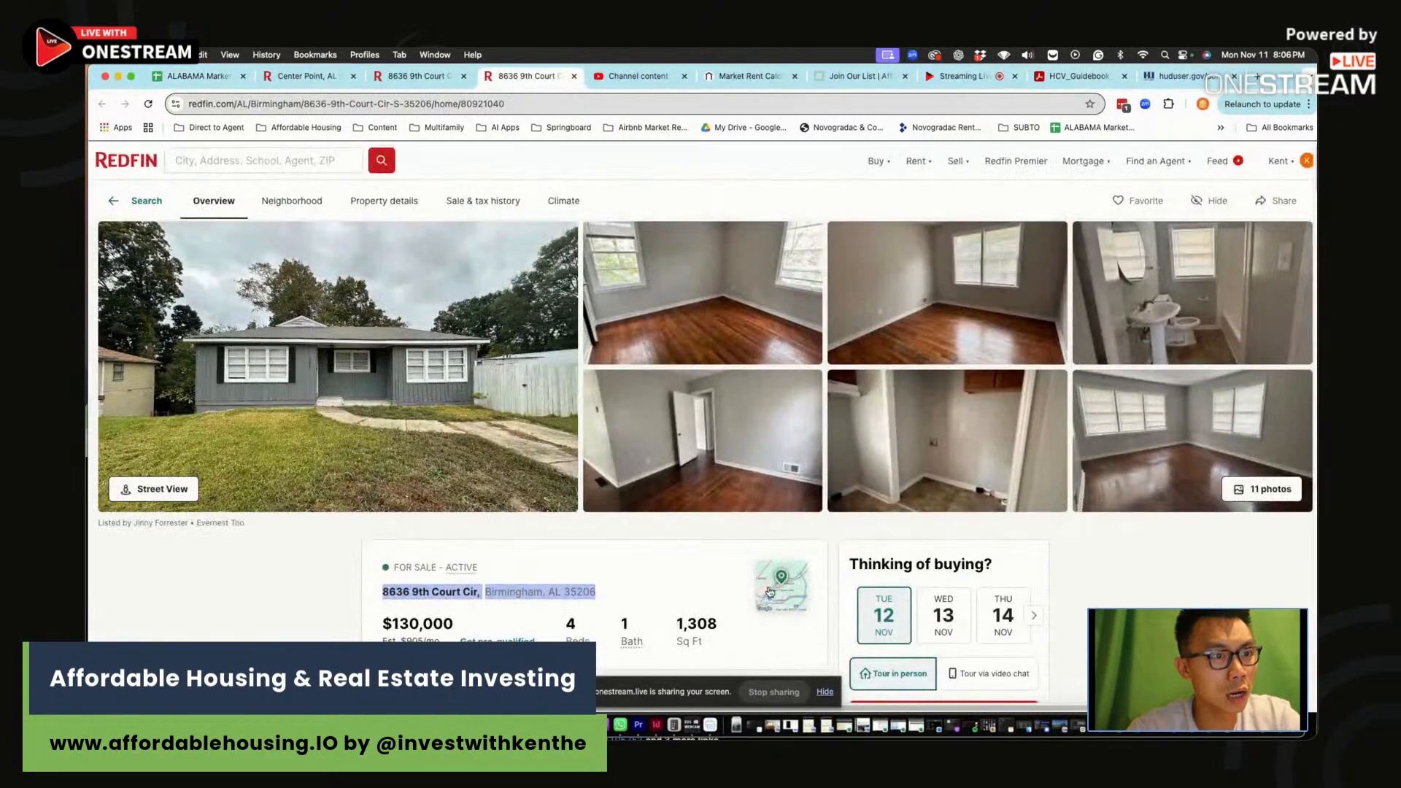
pyautogui.click(770, 592)
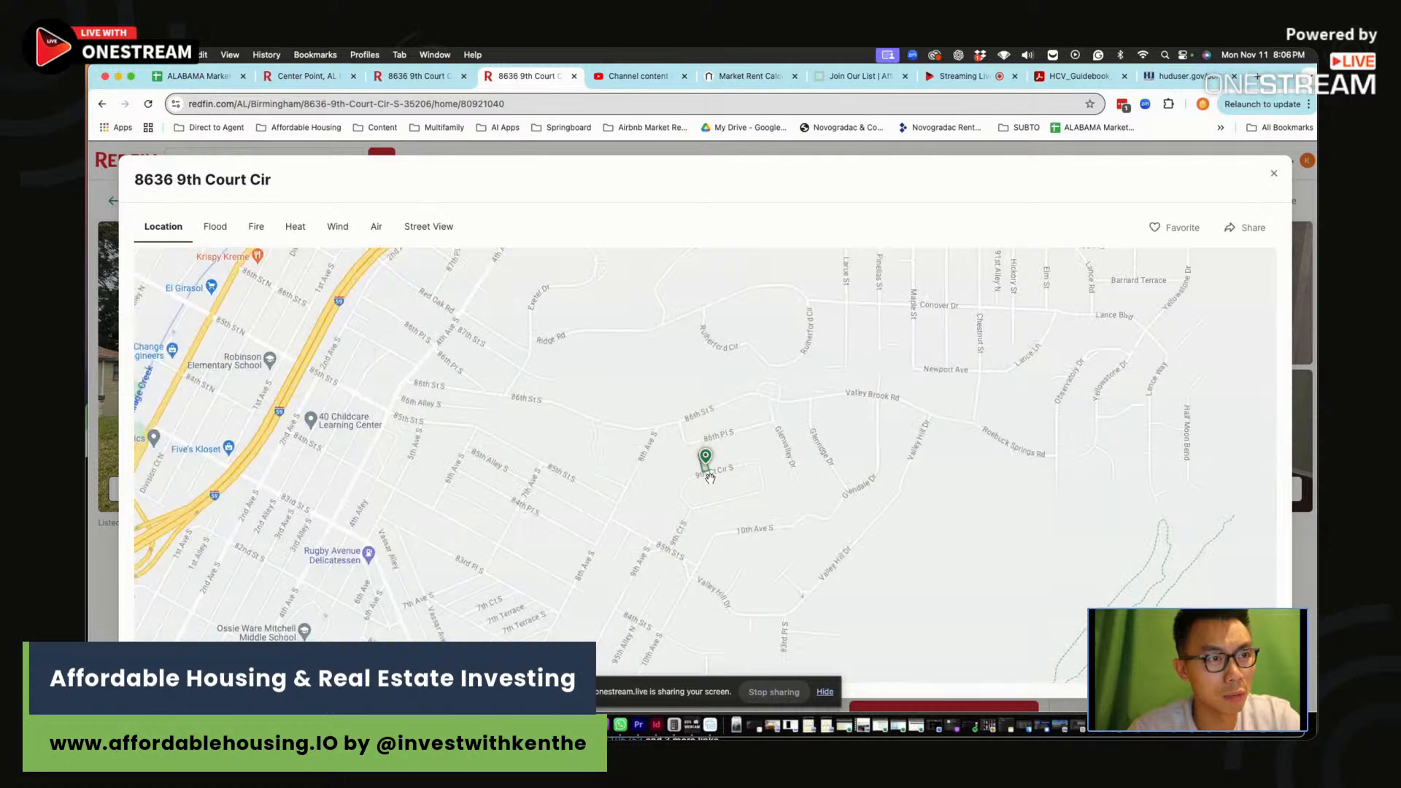
pyautogui.scroll(-5, 709, 478)
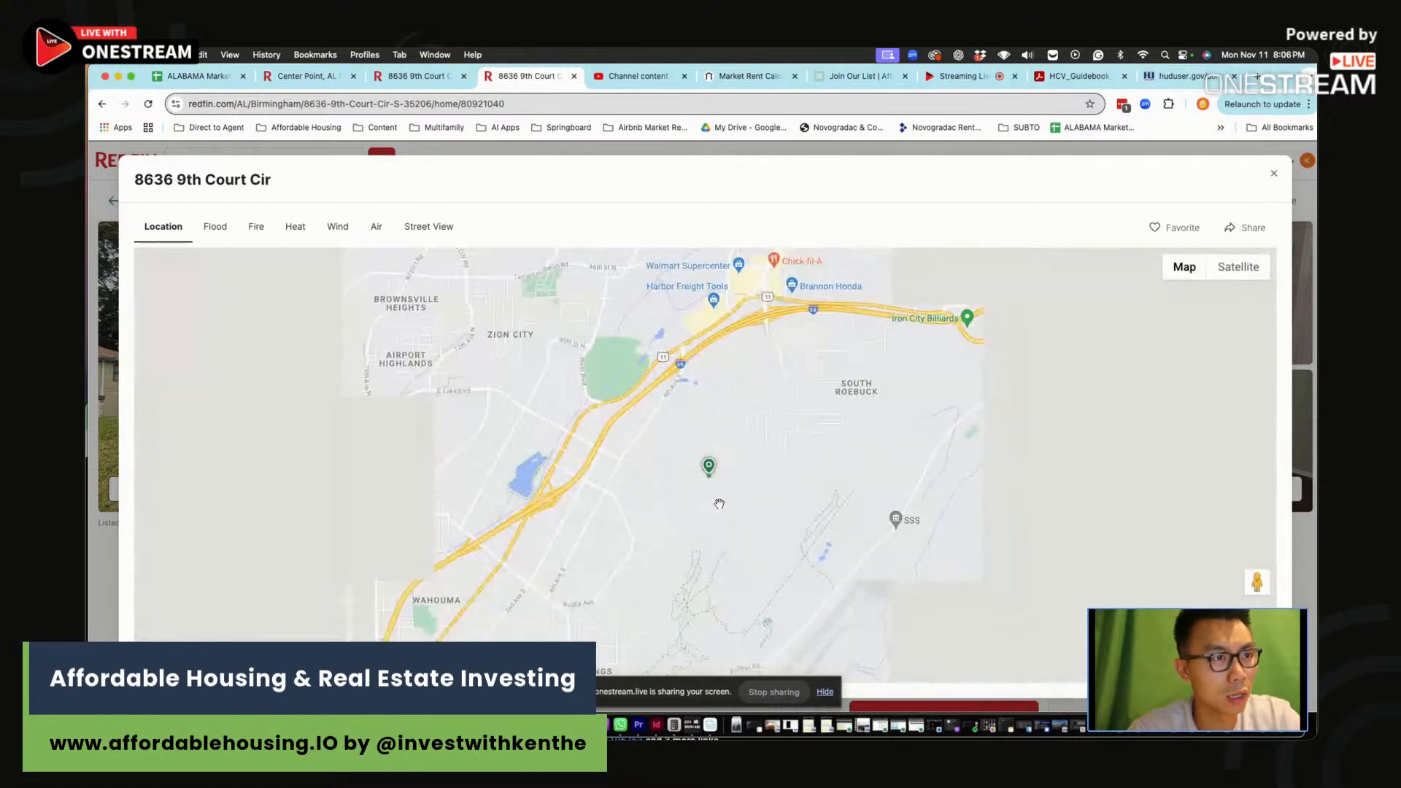
pyautogui.click(187, 76)
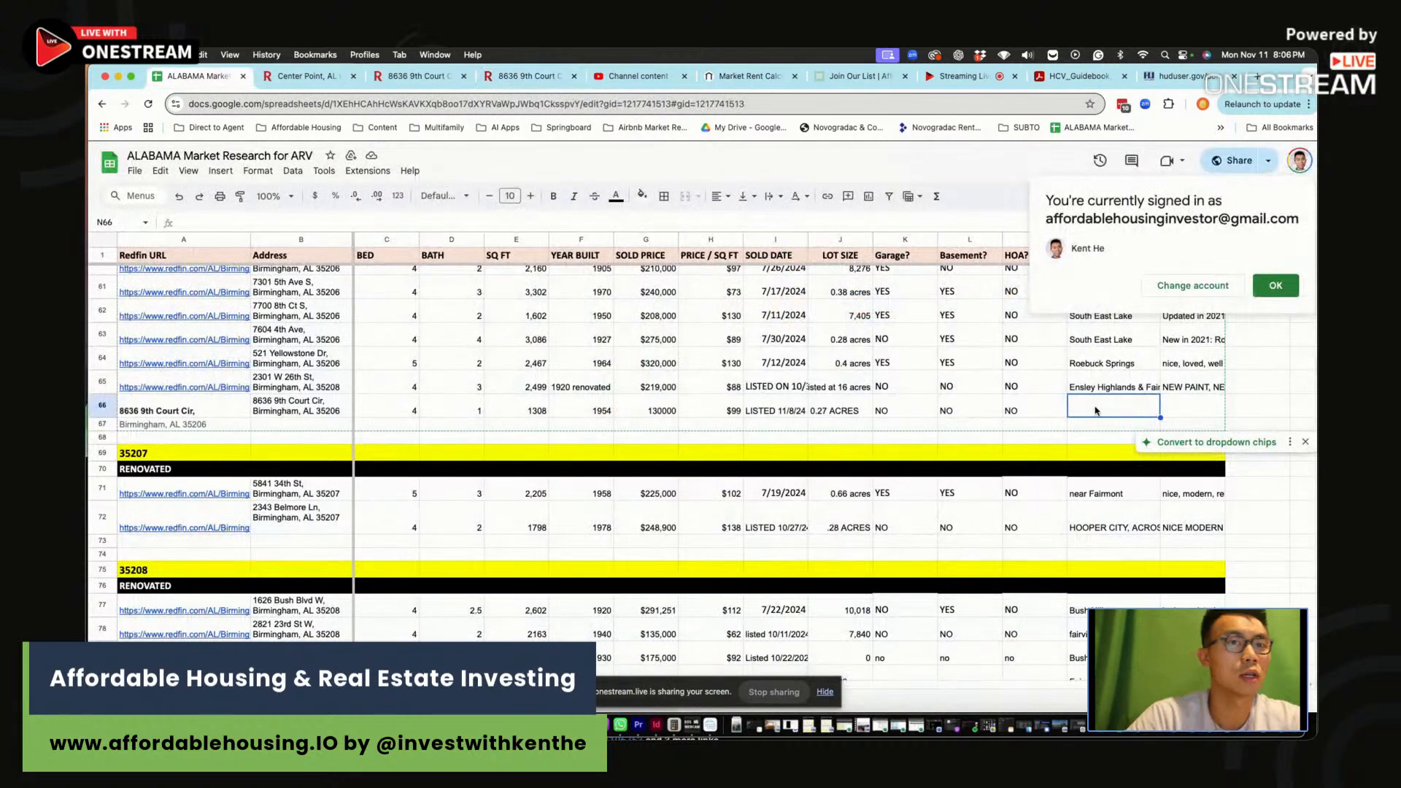
pyautogui.write('SOUTH HIGHLANDS')
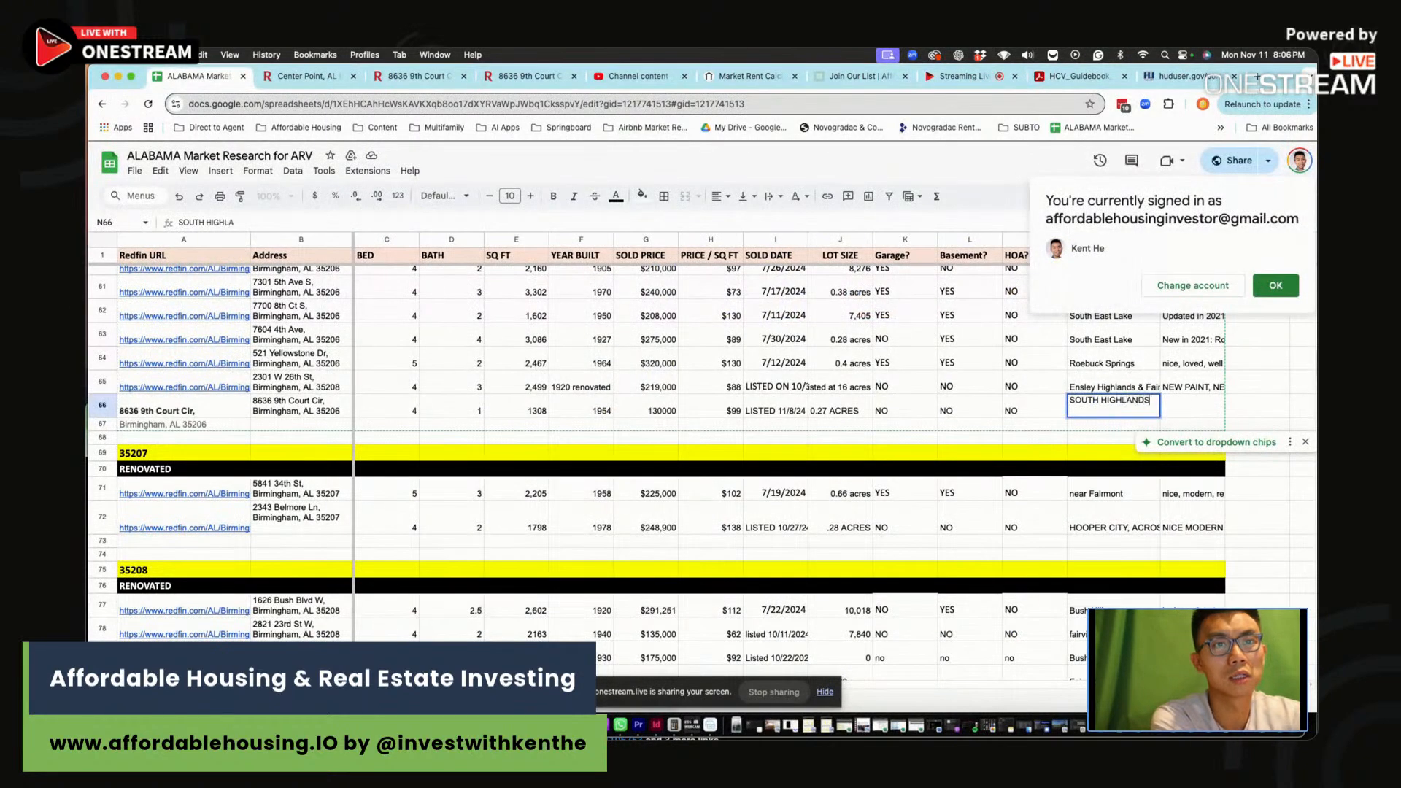
pyautogui.press('Return')
pyautogui.click(1275, 286)
pyautogui.click(1197, 411)
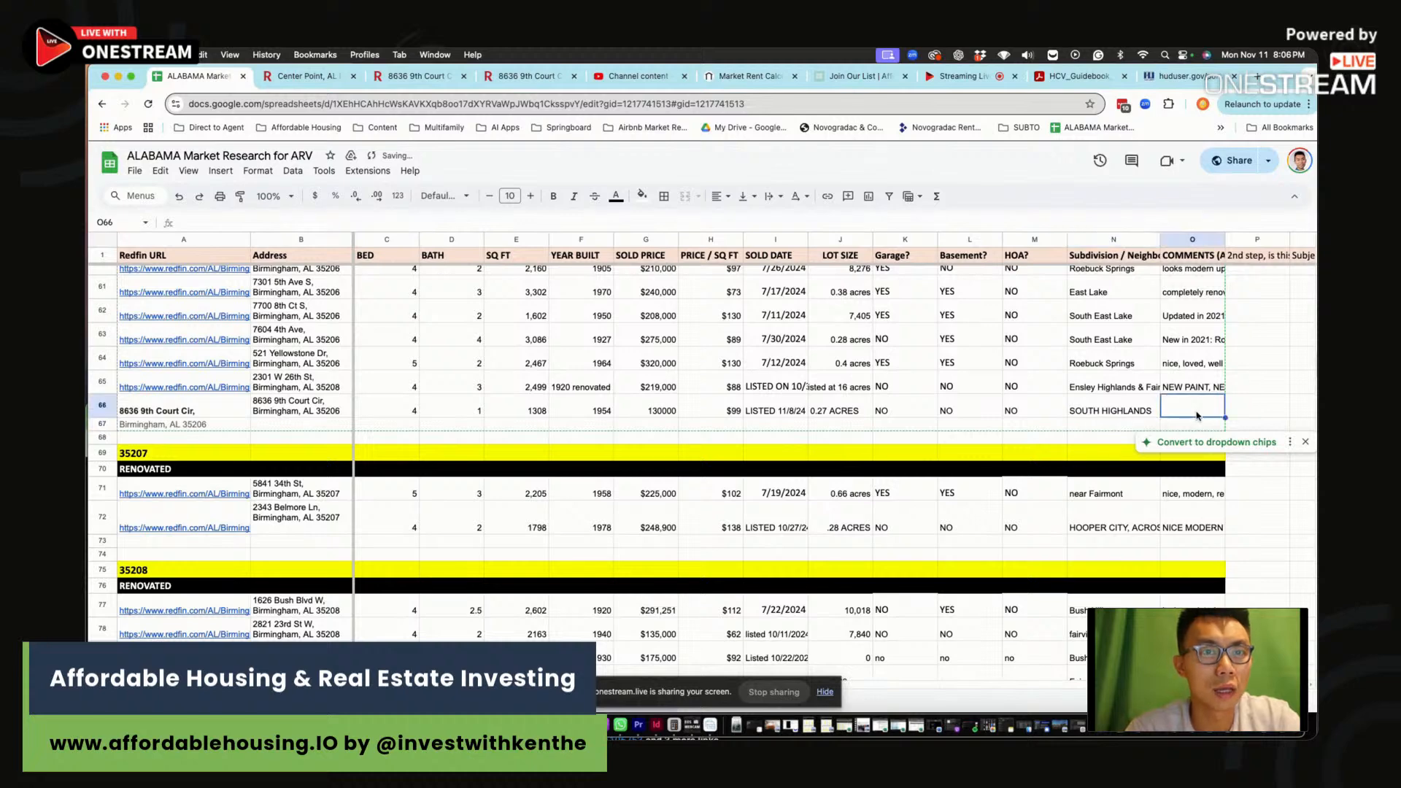
# Look through the Redfin listing photos to judge the bathroom, bedrooms and kitchen
pyautogui.click(414, 76)
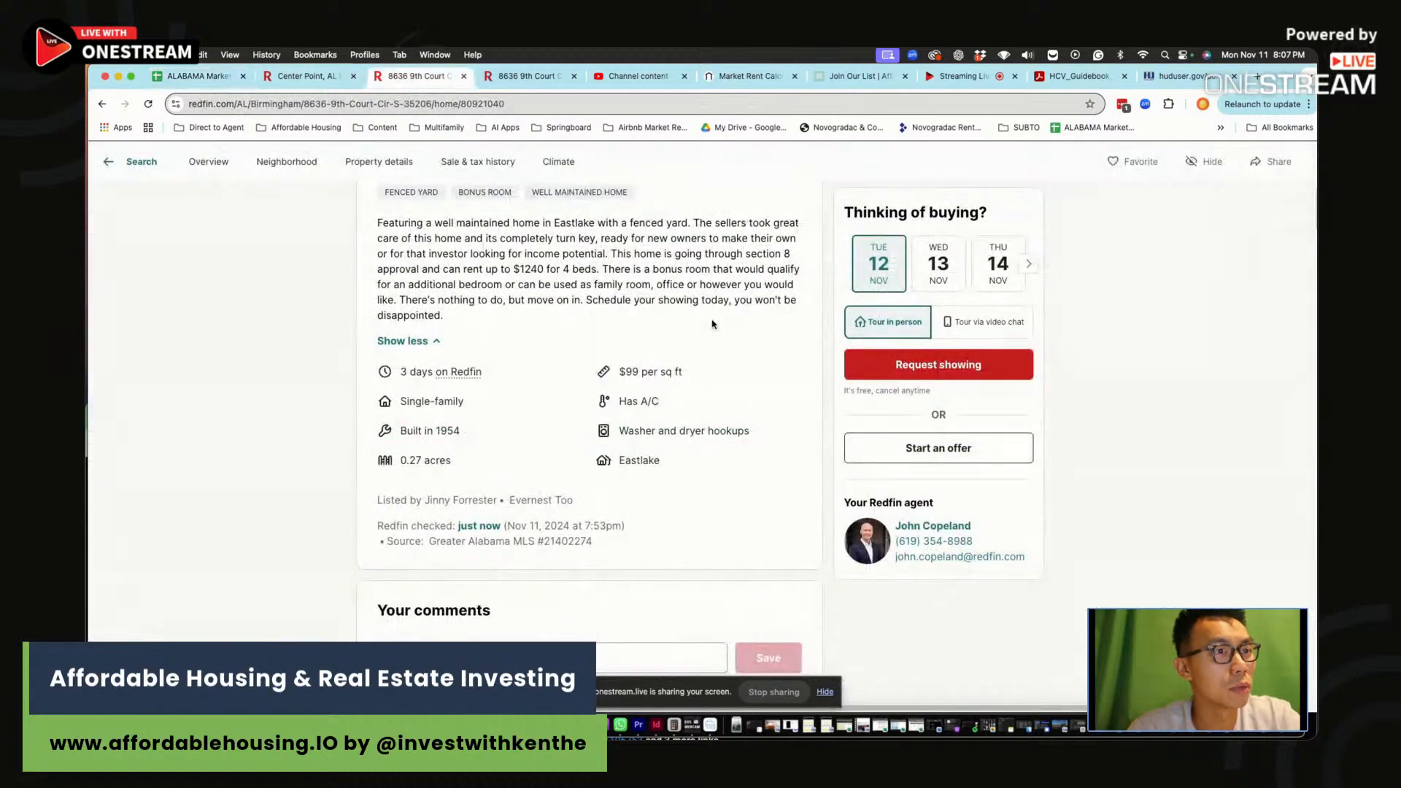
pyautogui.scroll(10, 732, 322)
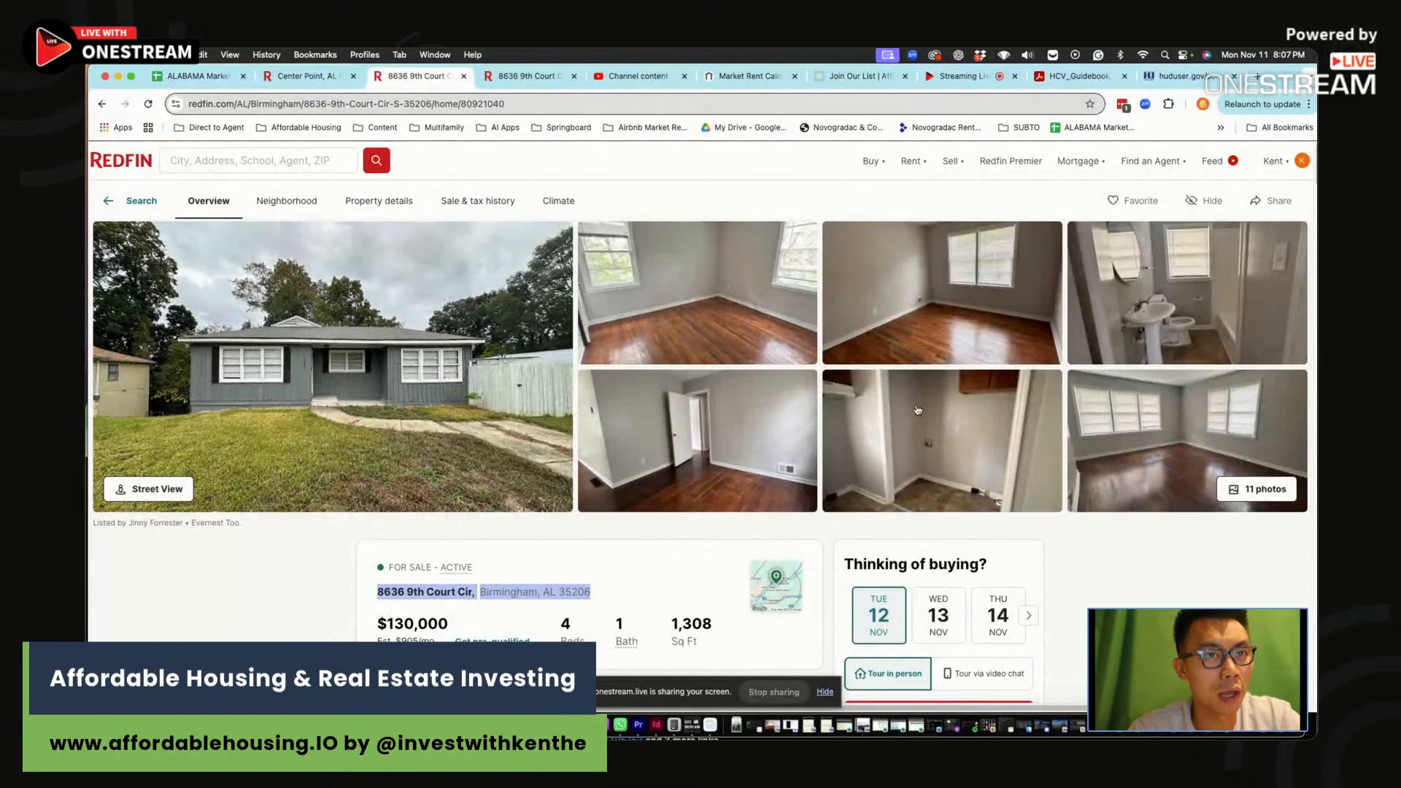
pyautogui.click(1191, 293)
pyautogui.click(1044, 377)
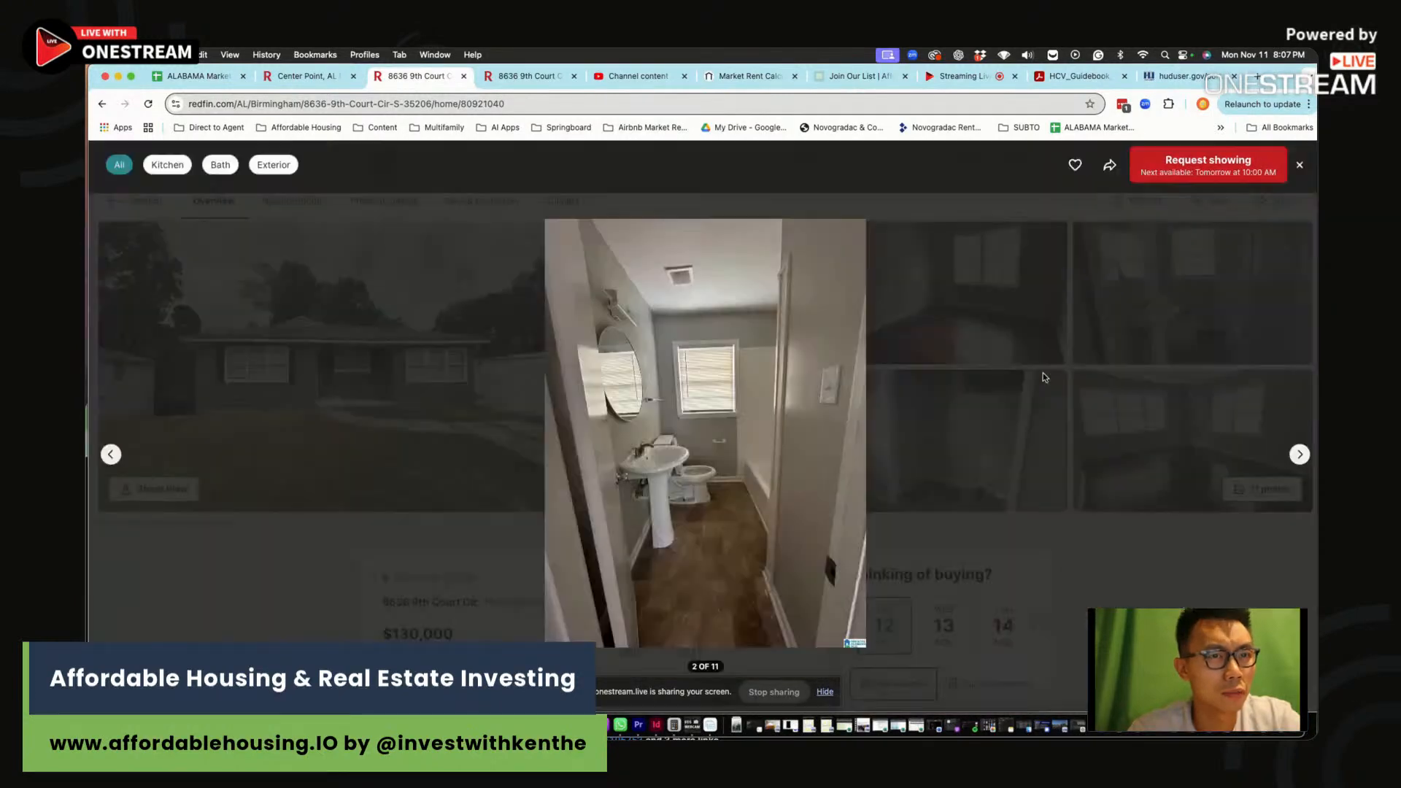
pyautogui.press('Right')
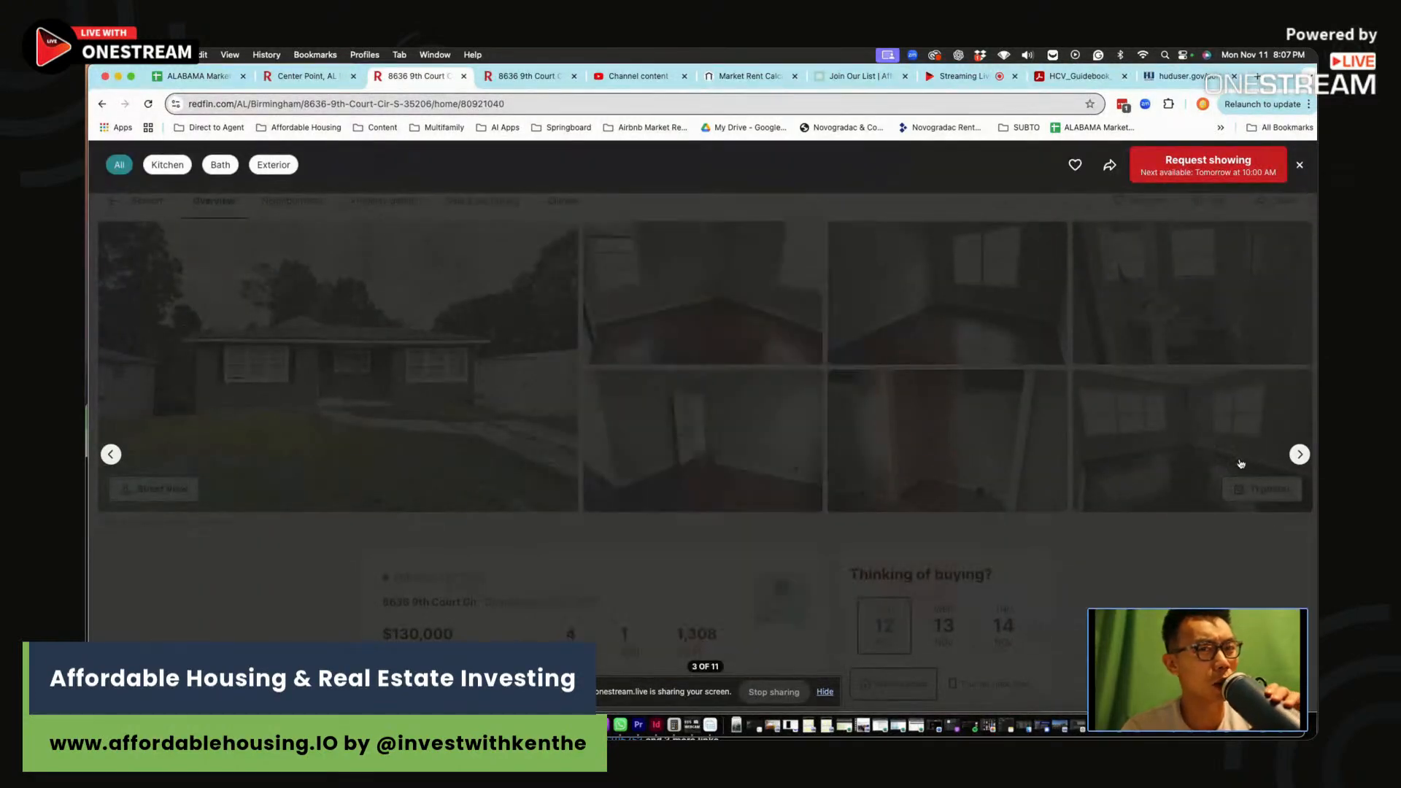
pyautogui.click(1298, 454)
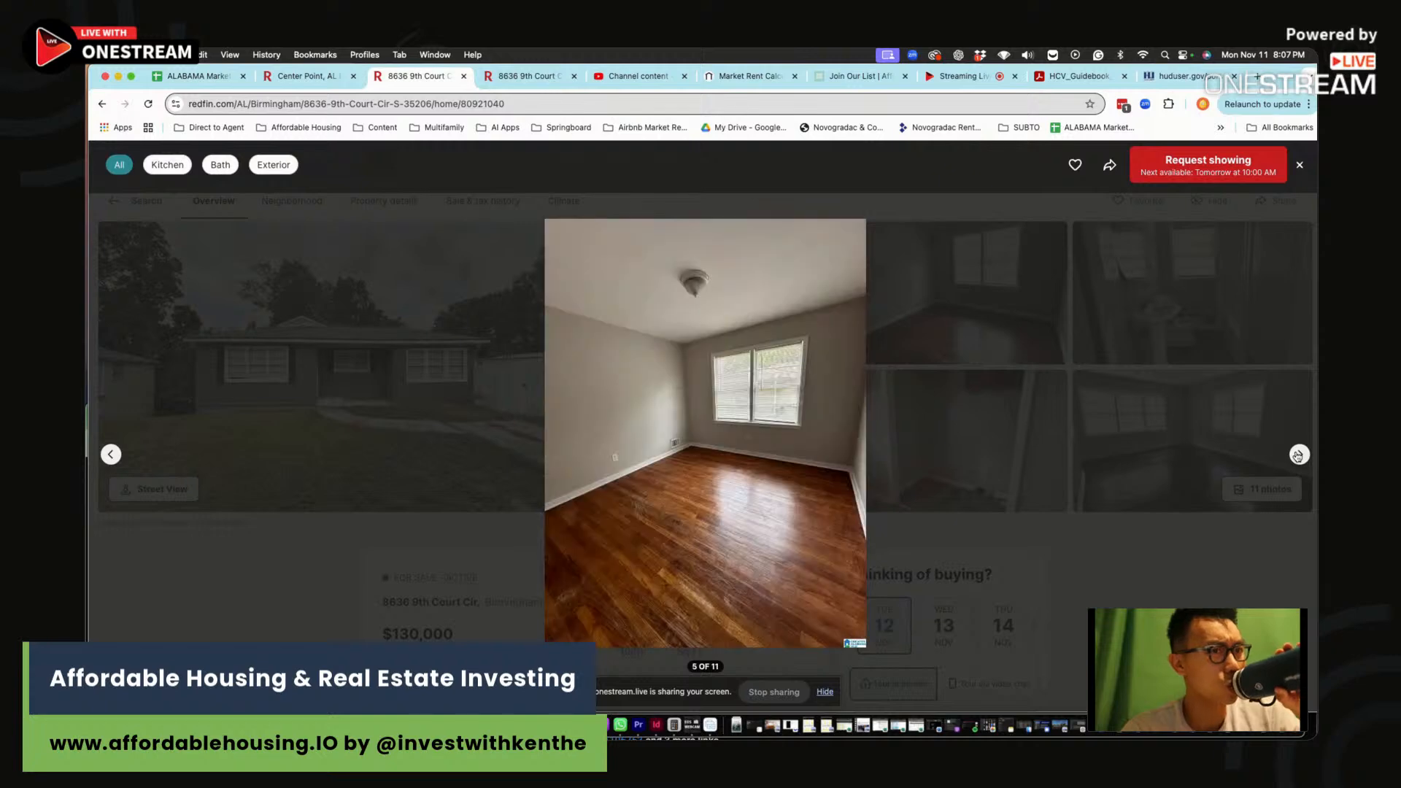
pyautogui.click(1298, 455)
pyautogui.click(1298, 454)
pyautogui.click(1297, 455)
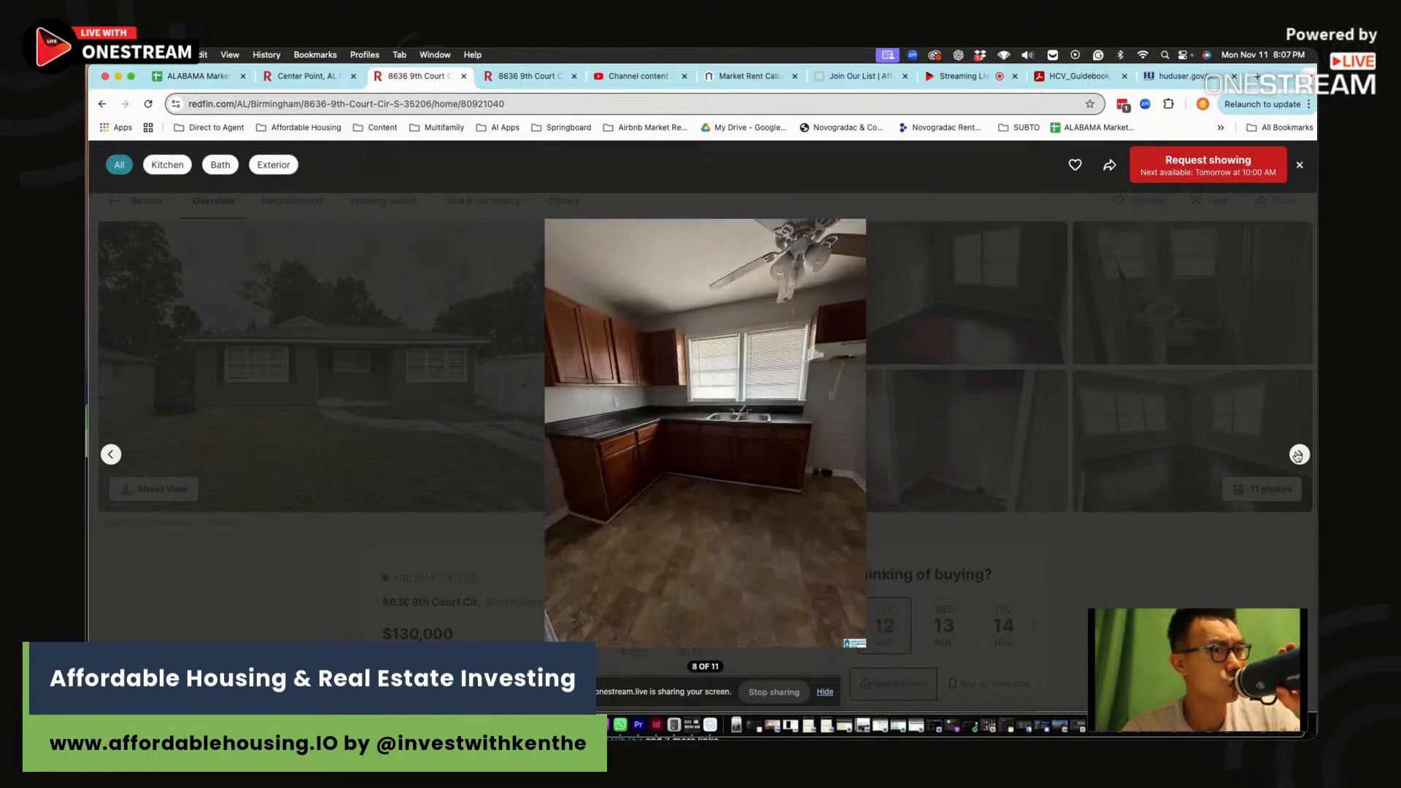
pyautogui.click(1298, 455)
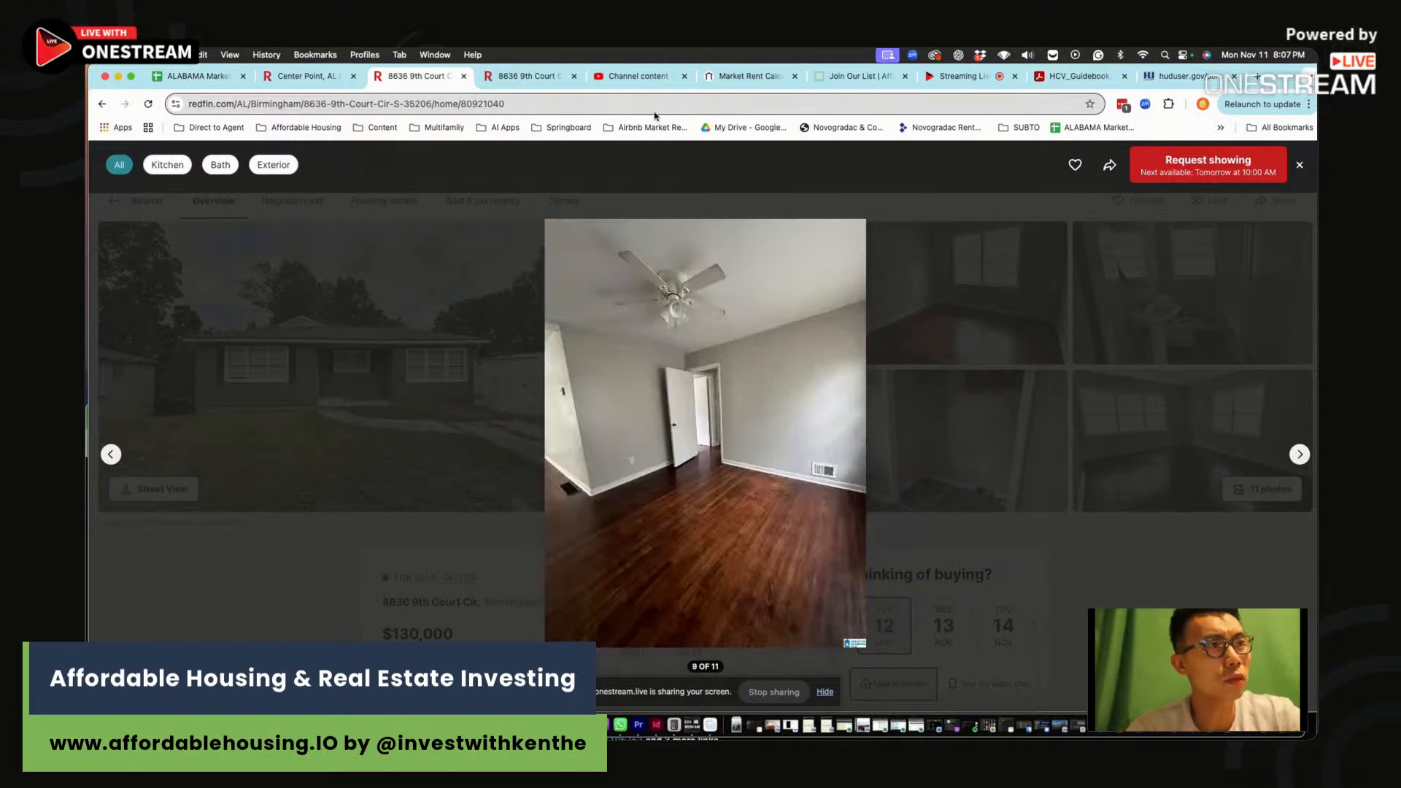
# Enter 'OK PAINT, NO FLOORING NEEDED, OK BATHROOM (NOT DATED, JUST MIDDLE OF THE ROAD), OK KITCHEN' in O66
pyautogui.click(193, 76)
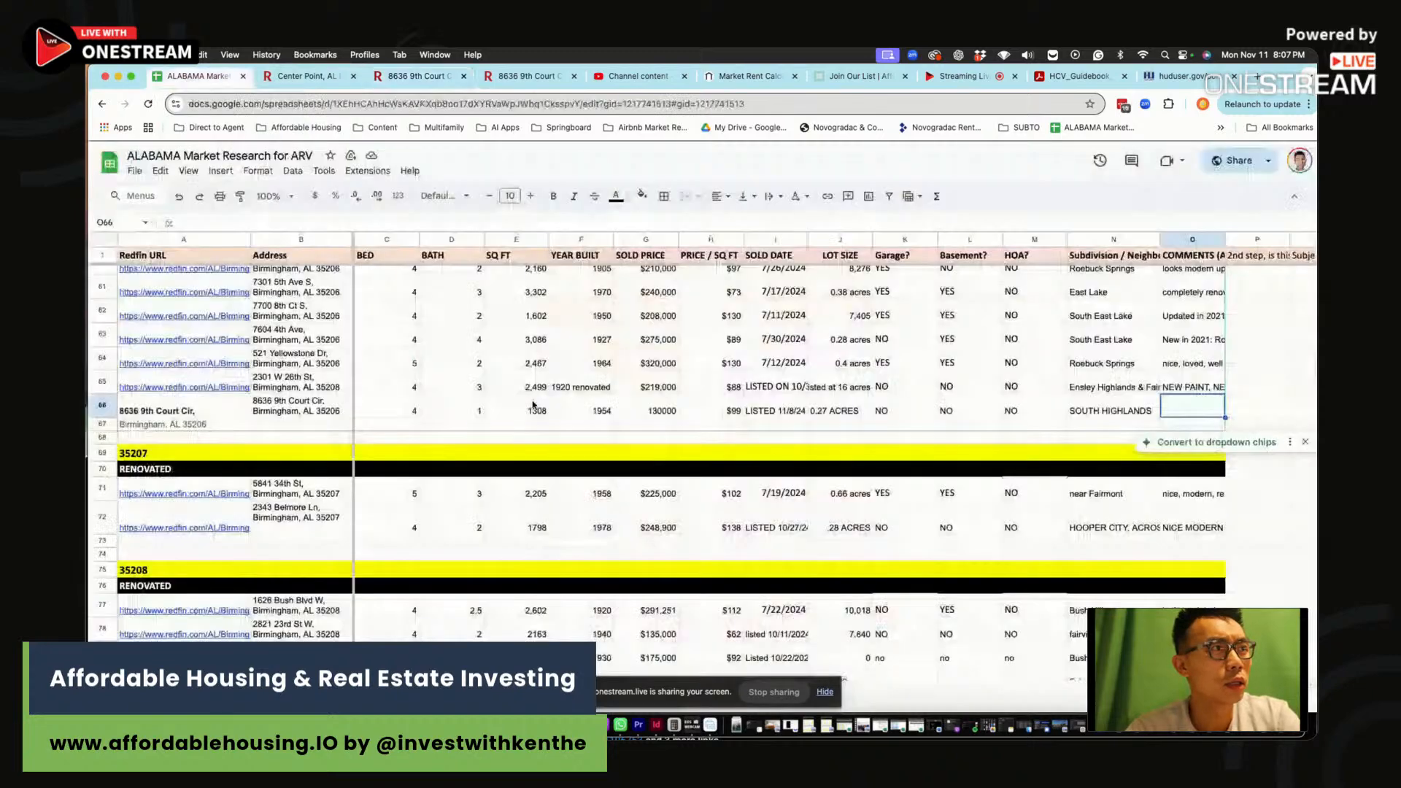
pyautogui.write('OK ')
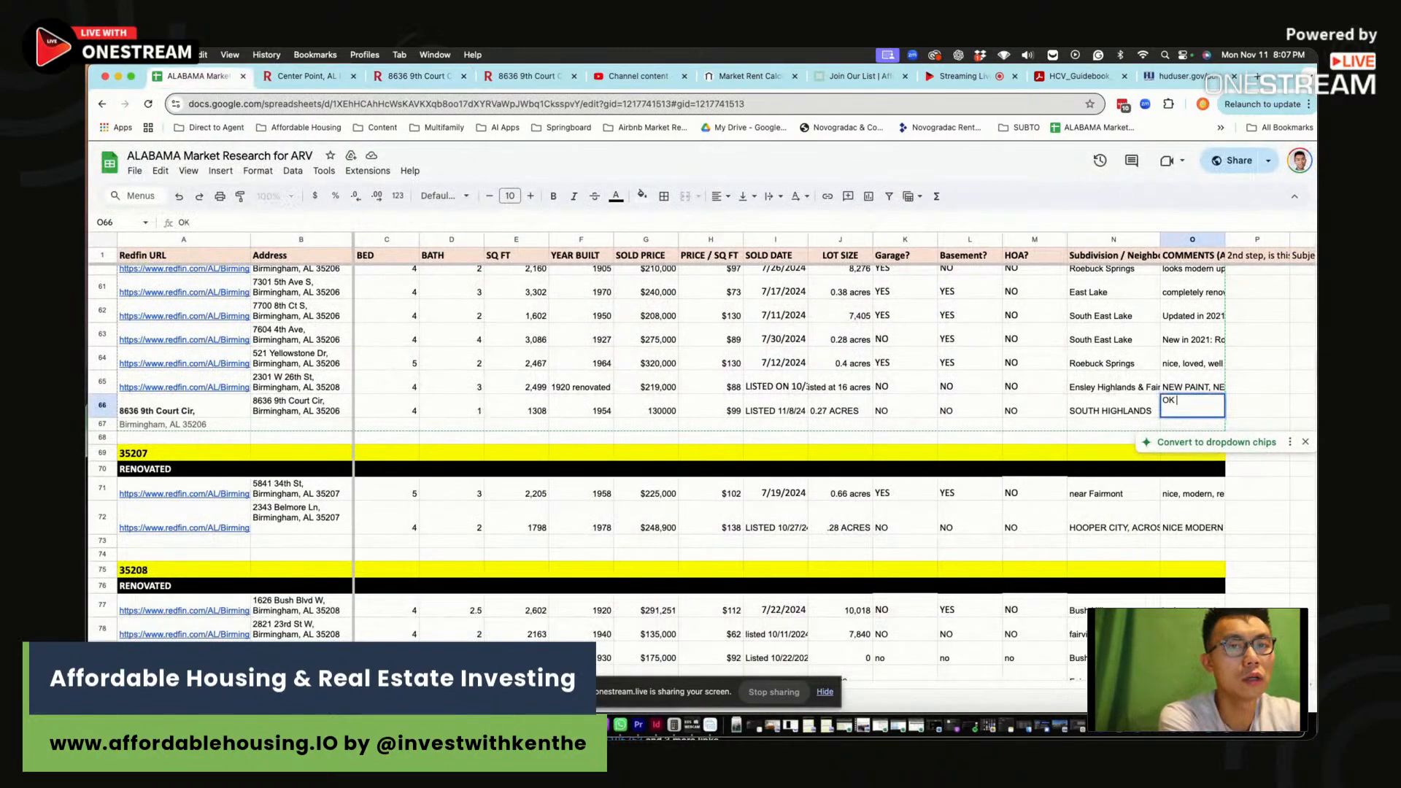
pyautogui.write('PAINT, NO FLOORING')
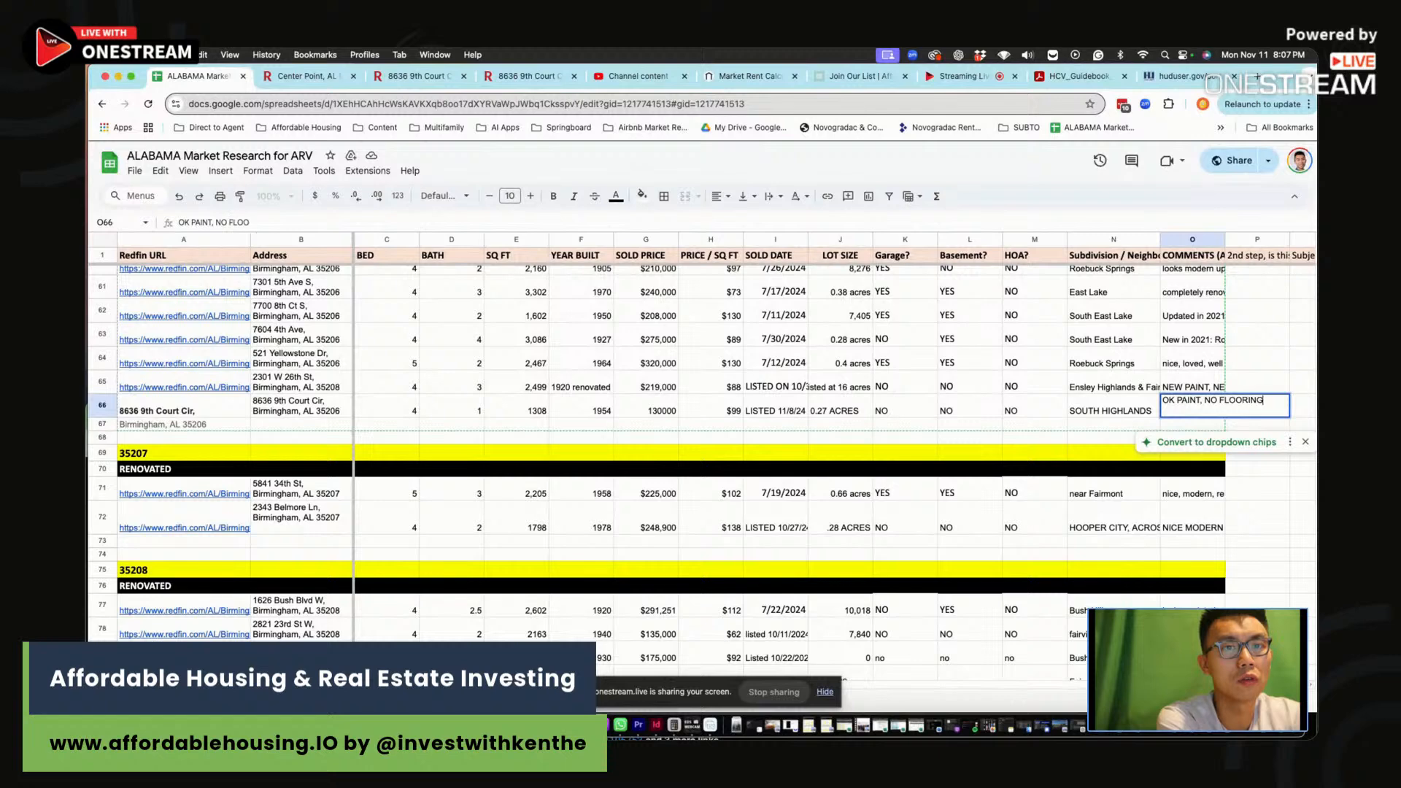
pyautogui.write(' NEEDED, OK BATHROOM')
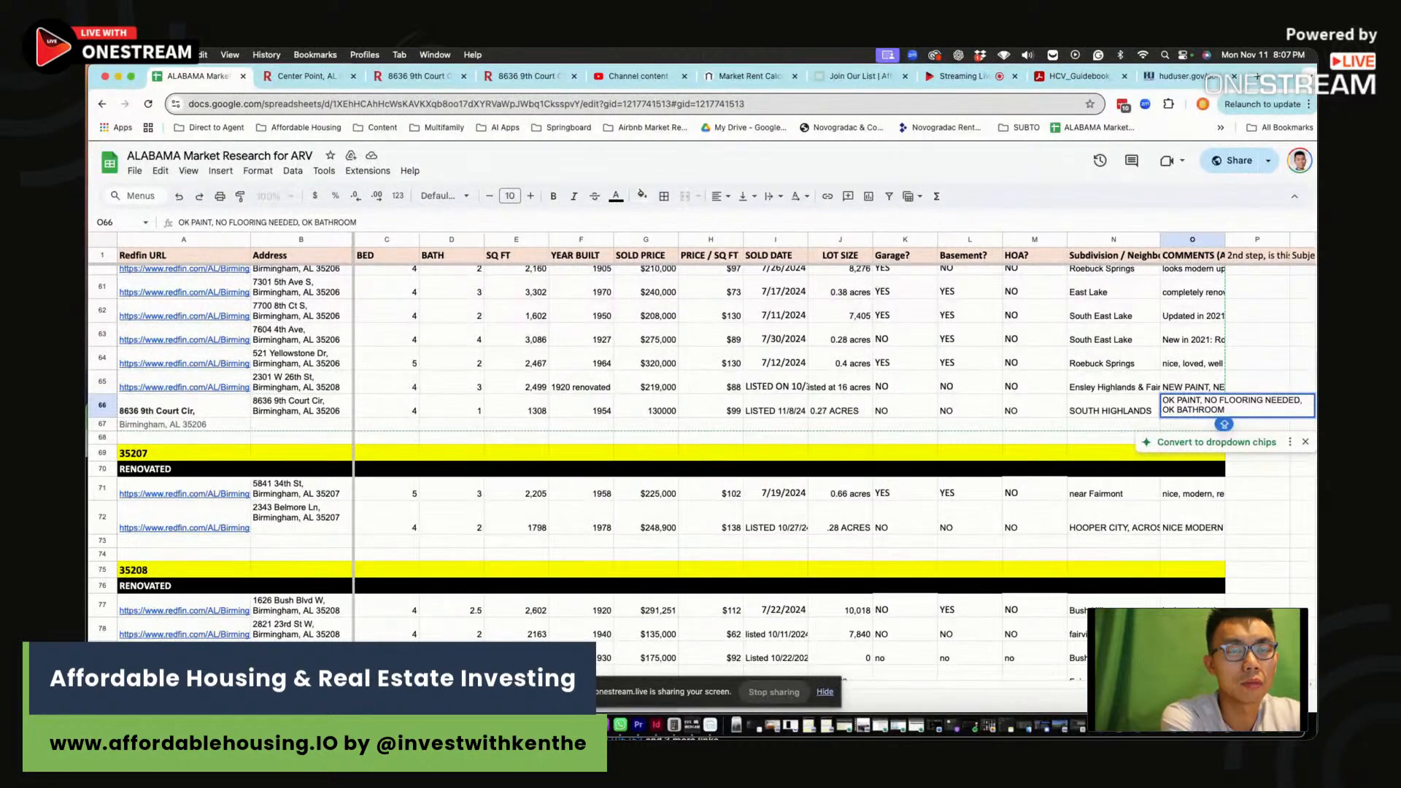
pyautogui.write(' (NOT DATED, ')
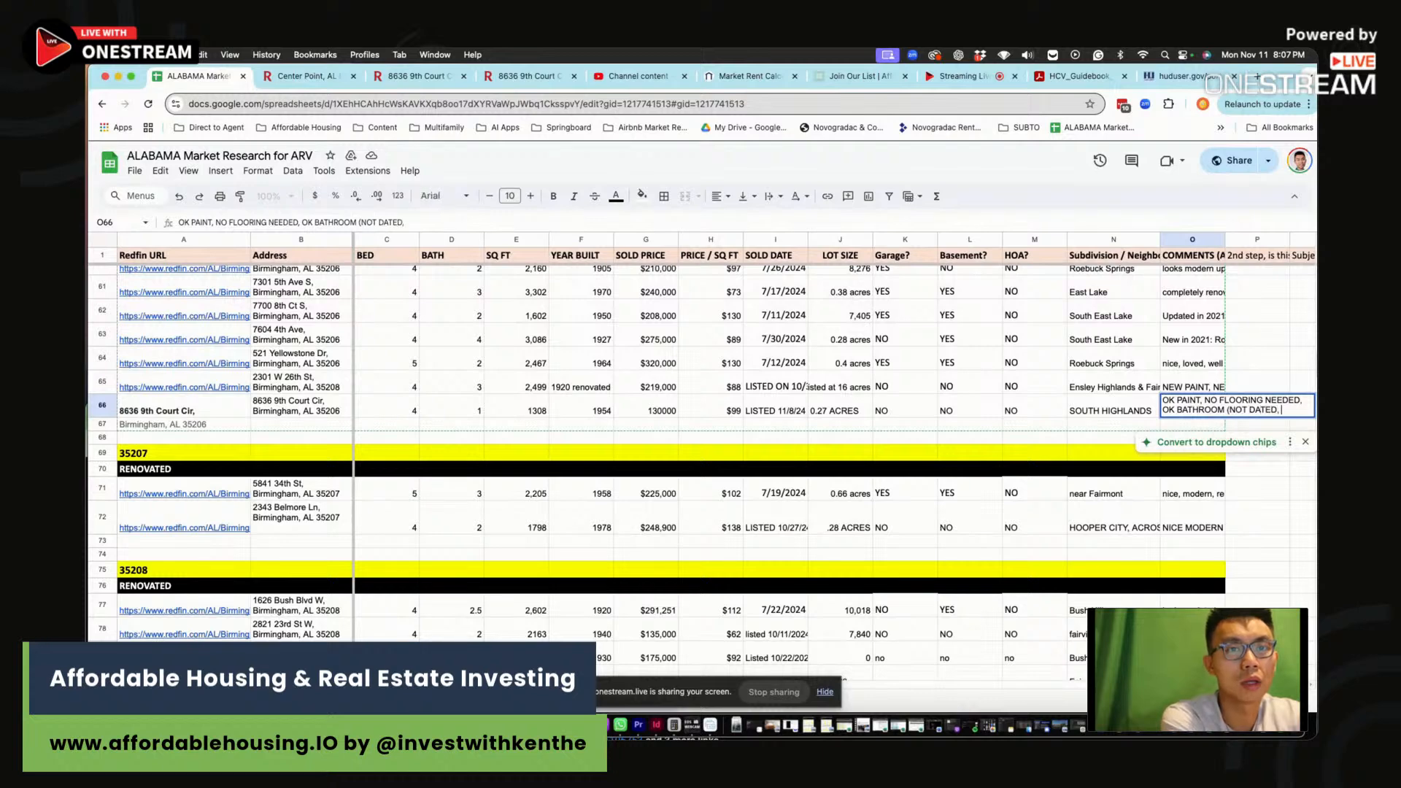
pyautogui.write('JUST MIDDLE OF THE ROAD')
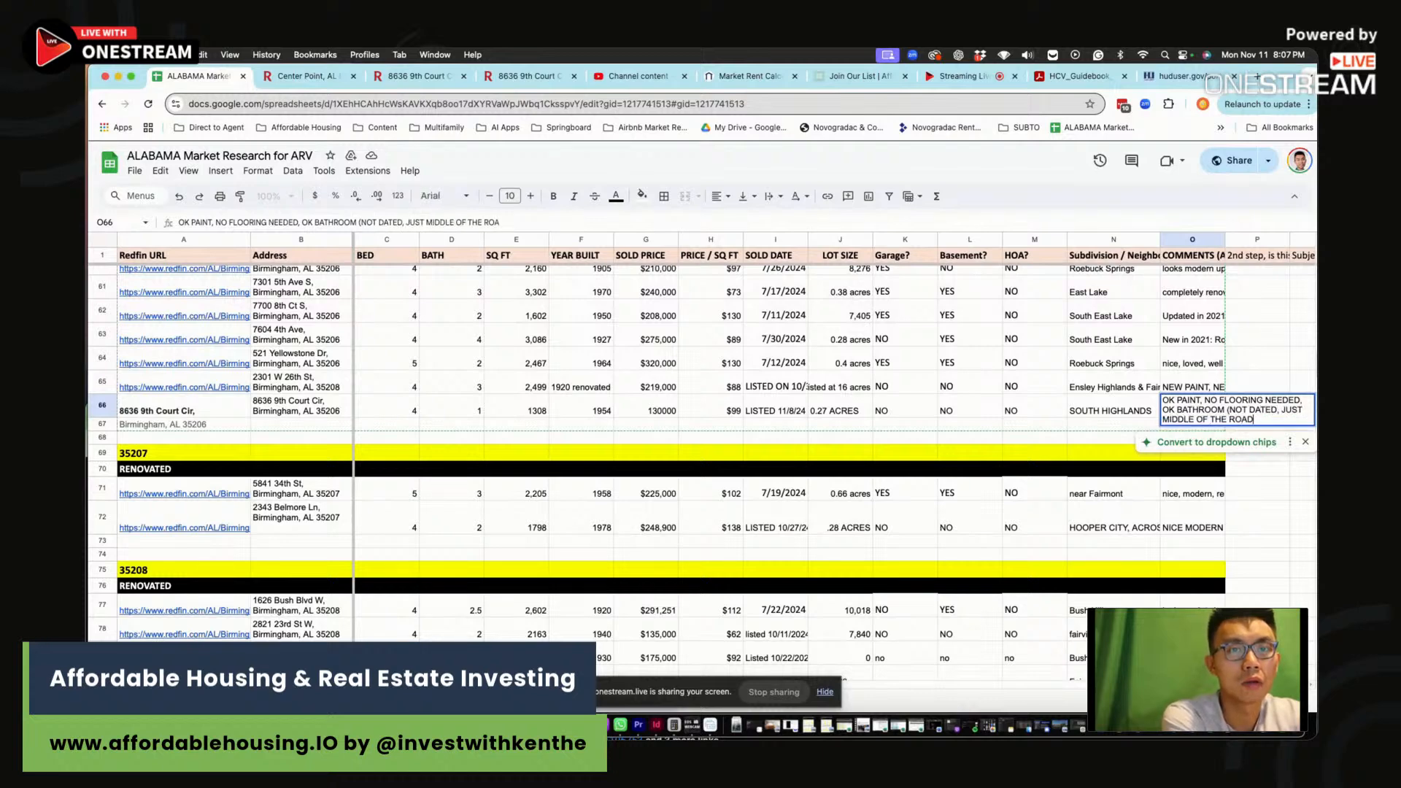
pyautogui.write('),')
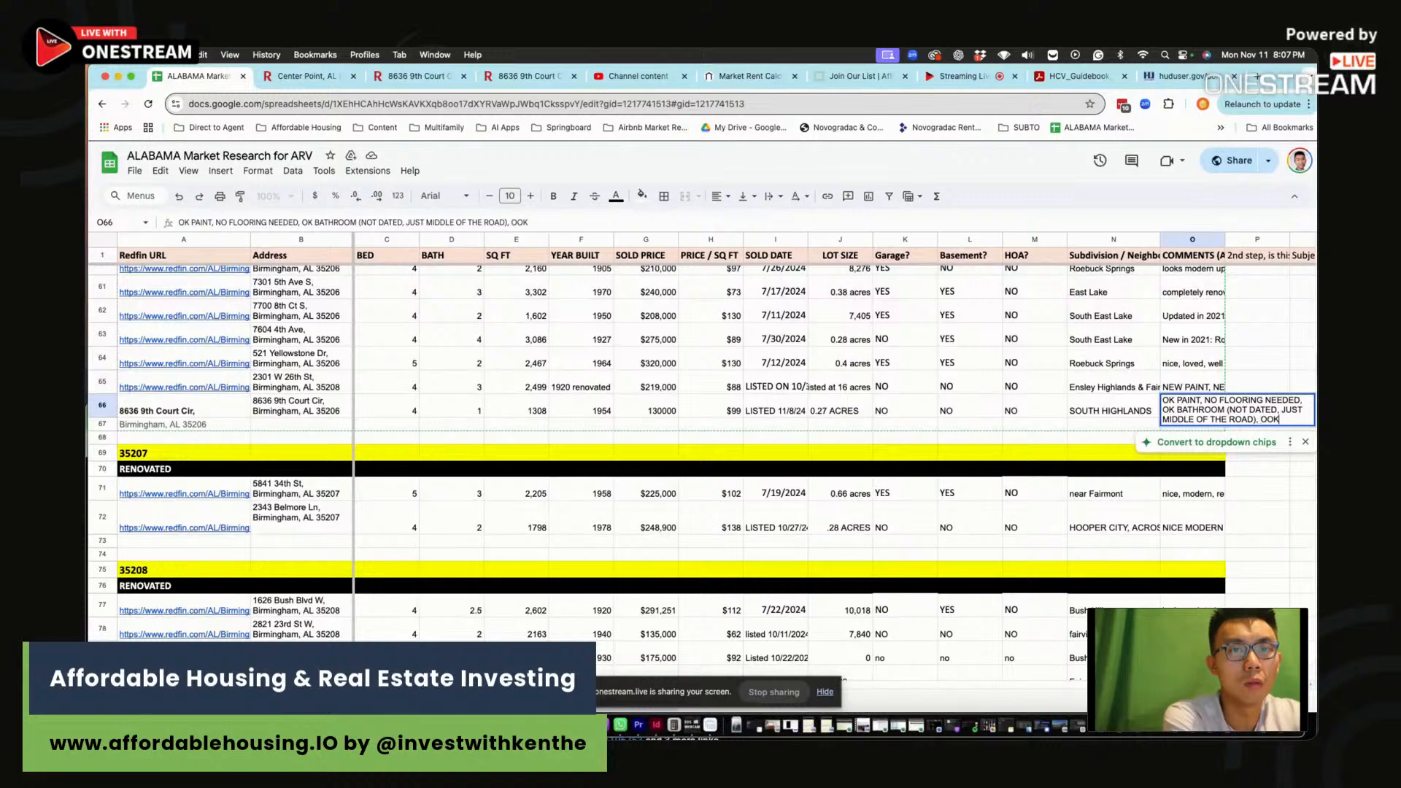
pyautogui.write(' OK KITCHEN')
pyautogui.press('Return')
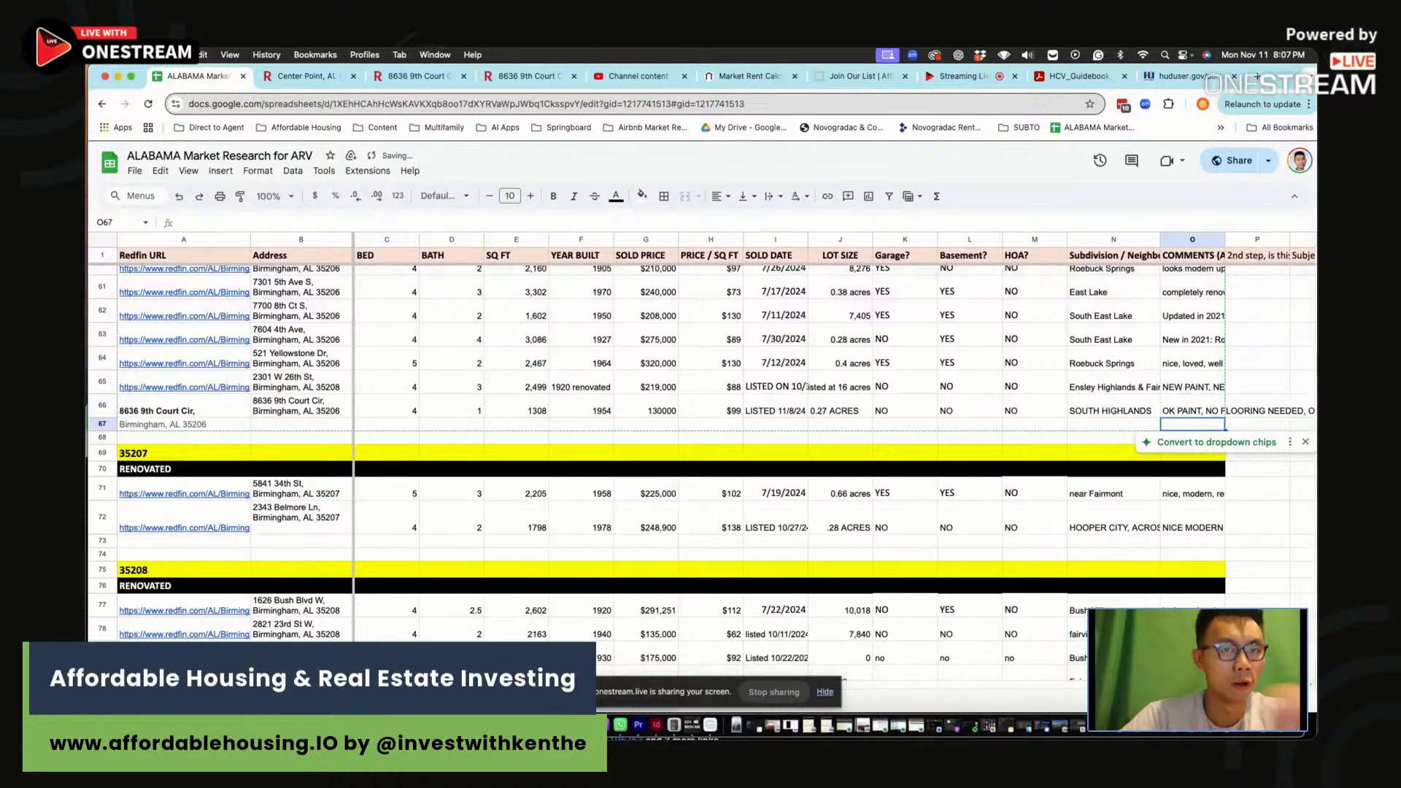
pyautogui.click(1178, 413)
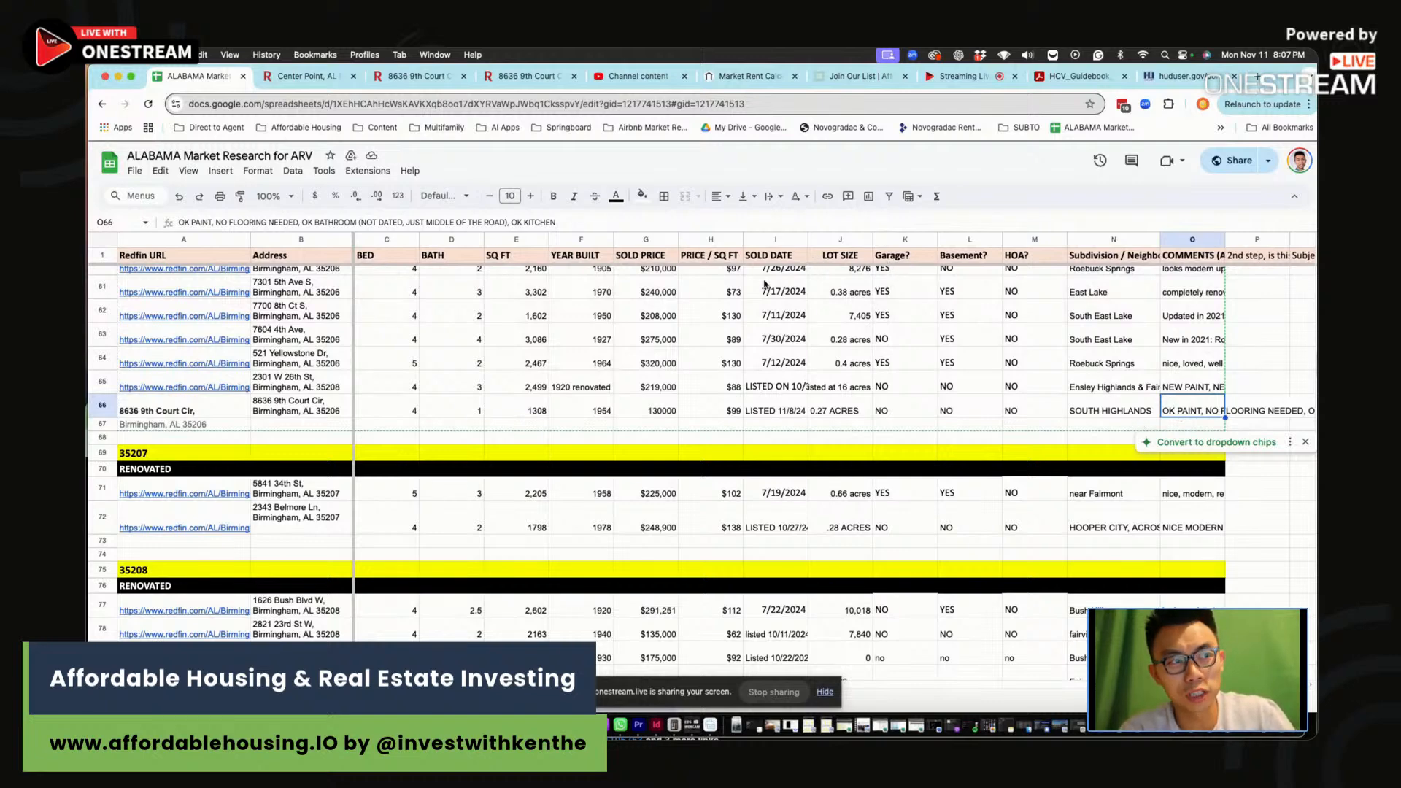
pyautogui.click(575, 416)
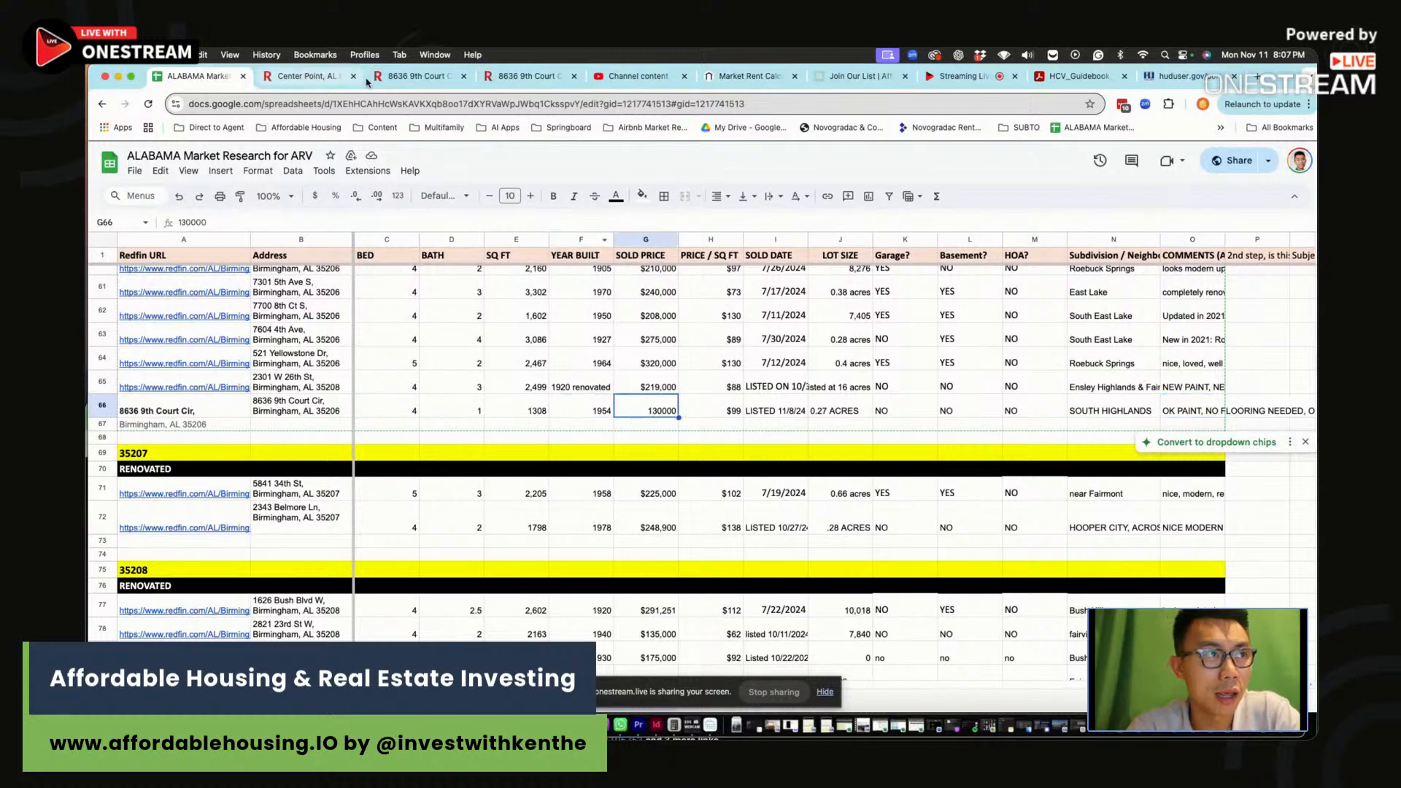
# Close the Redfin photo viewer and review the listed dates in the sheet
pyautogui.click(400, 76)
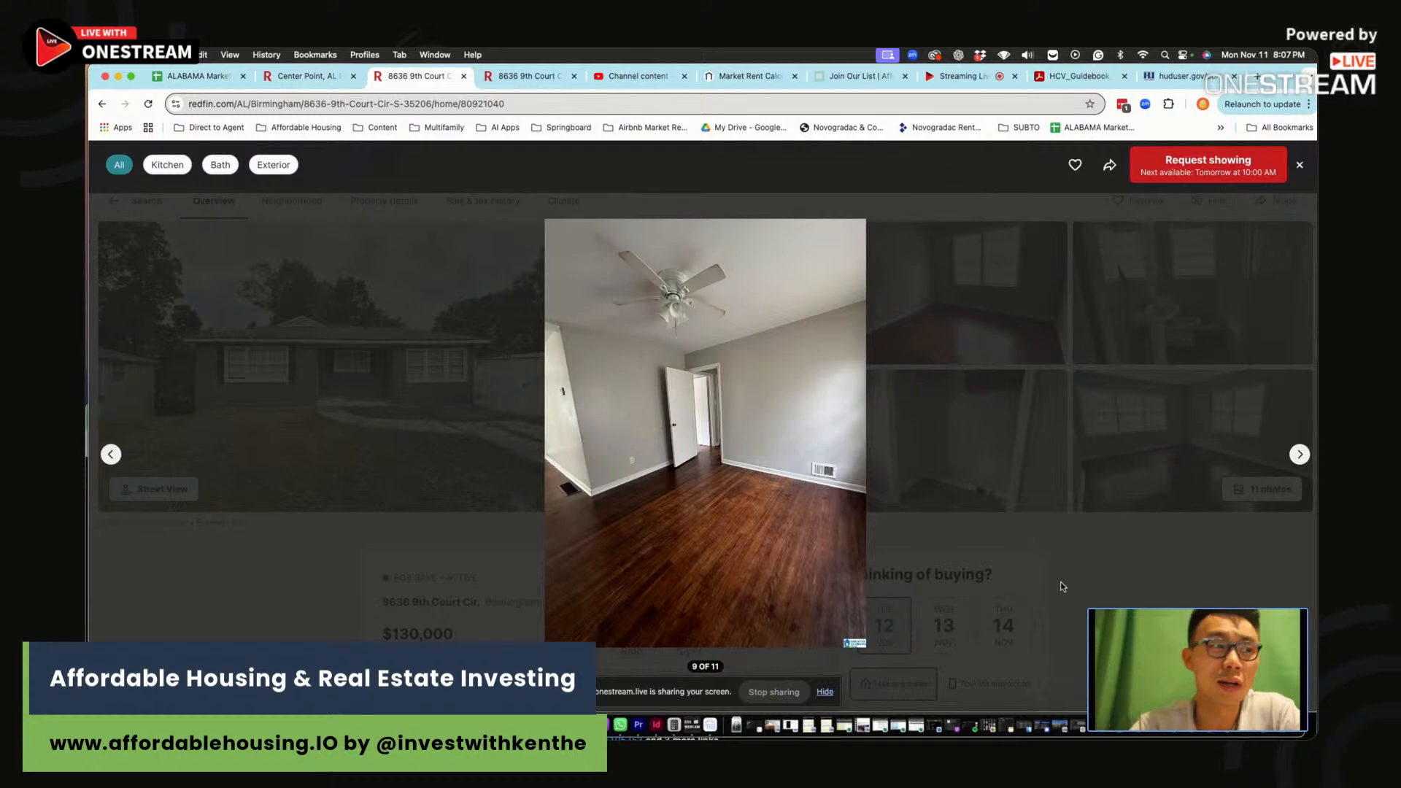
pyautogui.click(1300, 165)
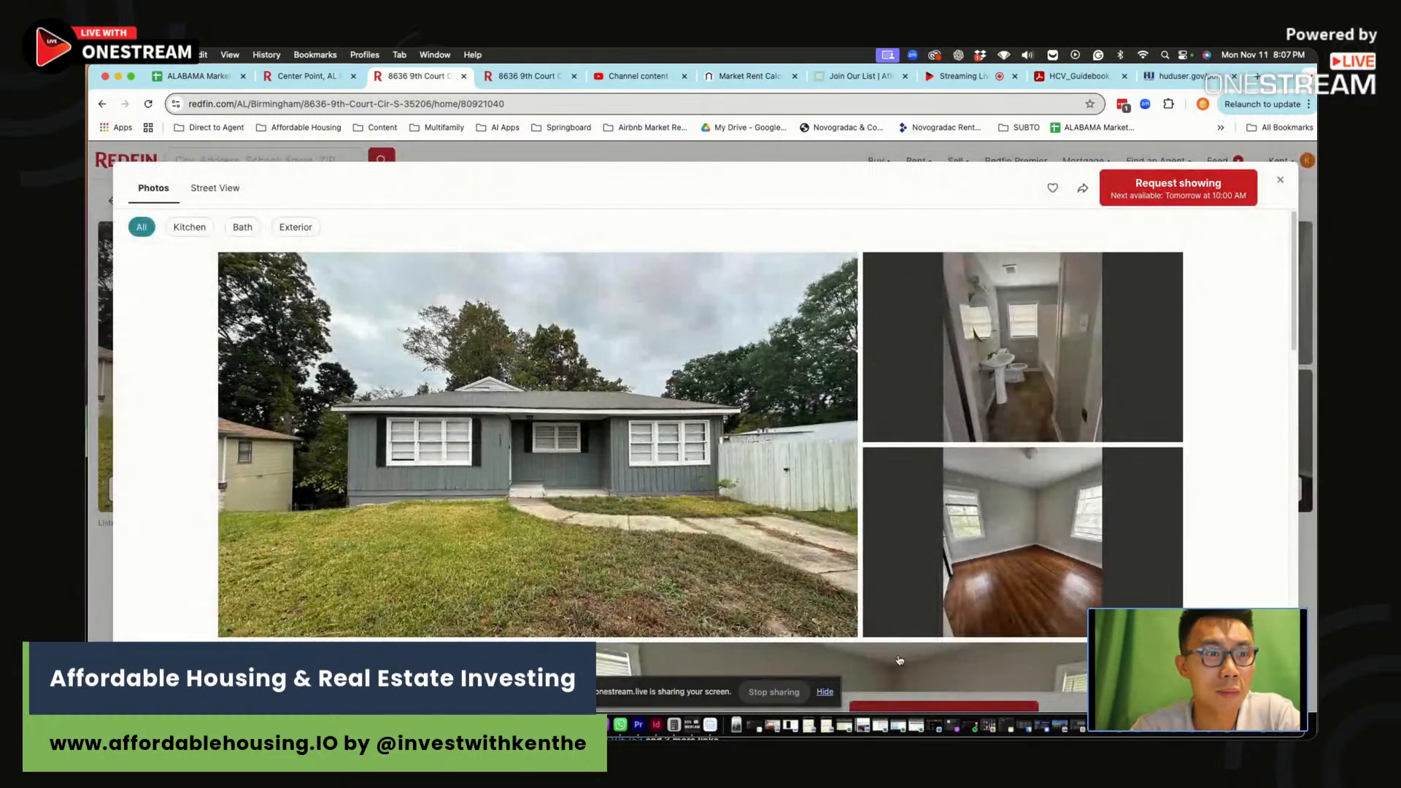
pyautogui.scroll(-5, 868, 439)
pyautogui.click(1280, 179)
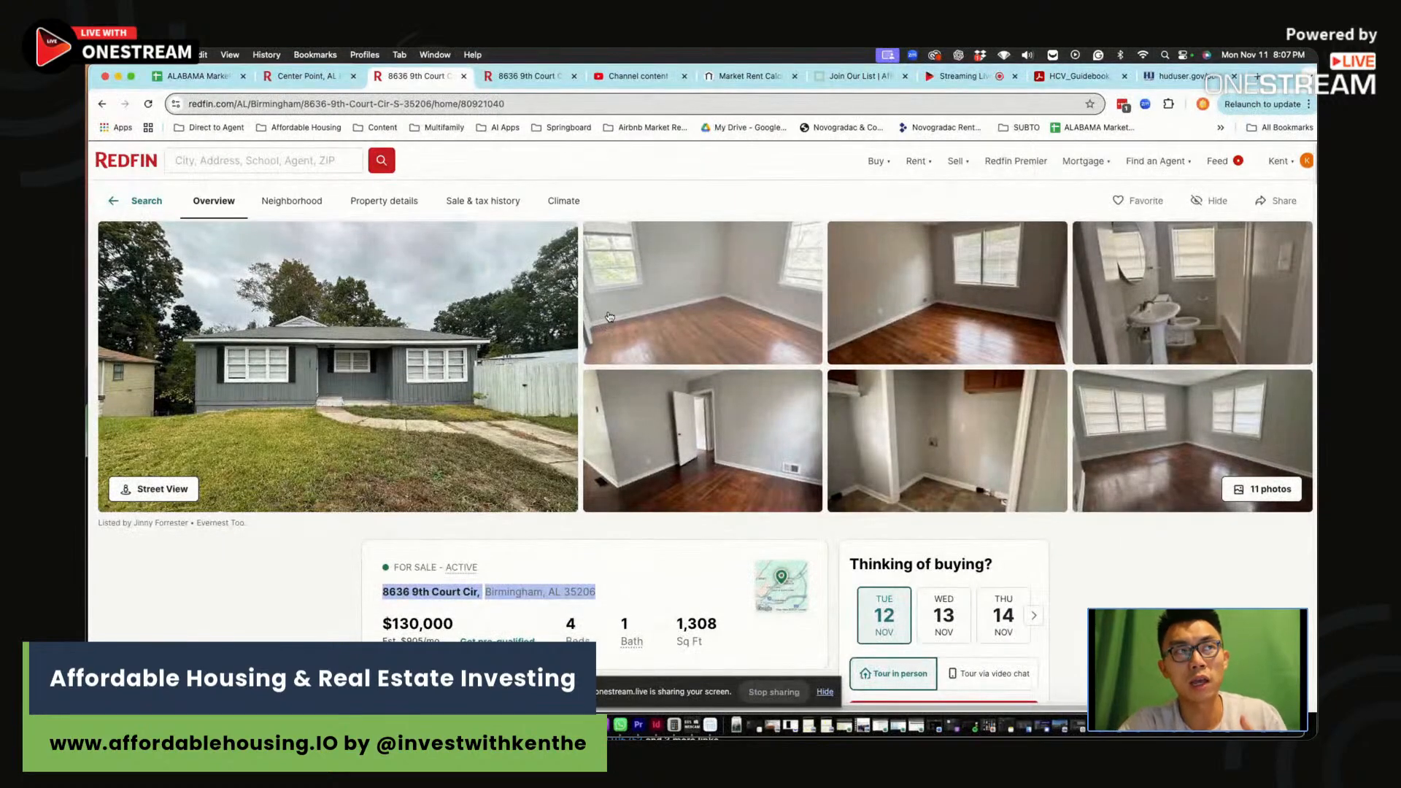
pyautogui.hscroll(1, 606, 314)
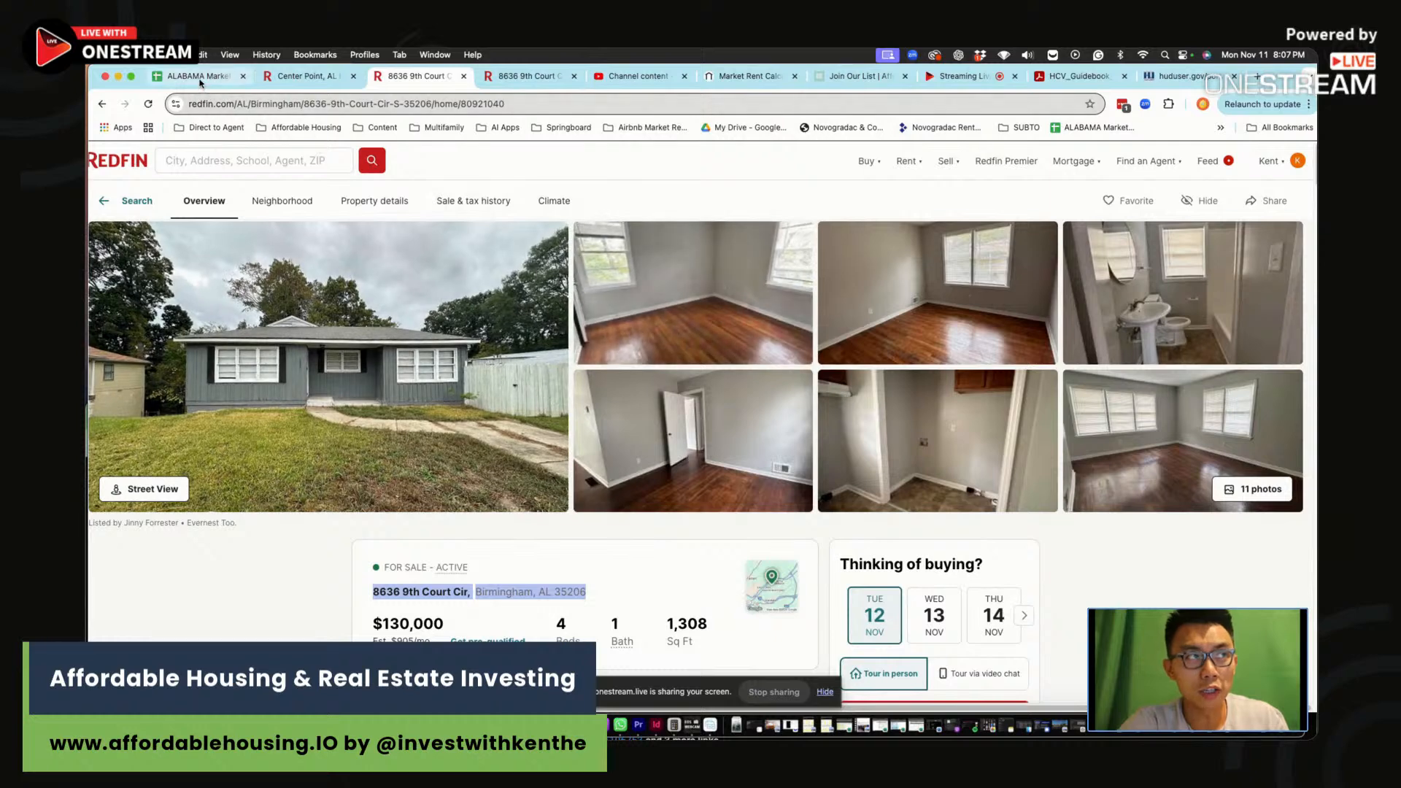
pyautogui.click(195, 76)
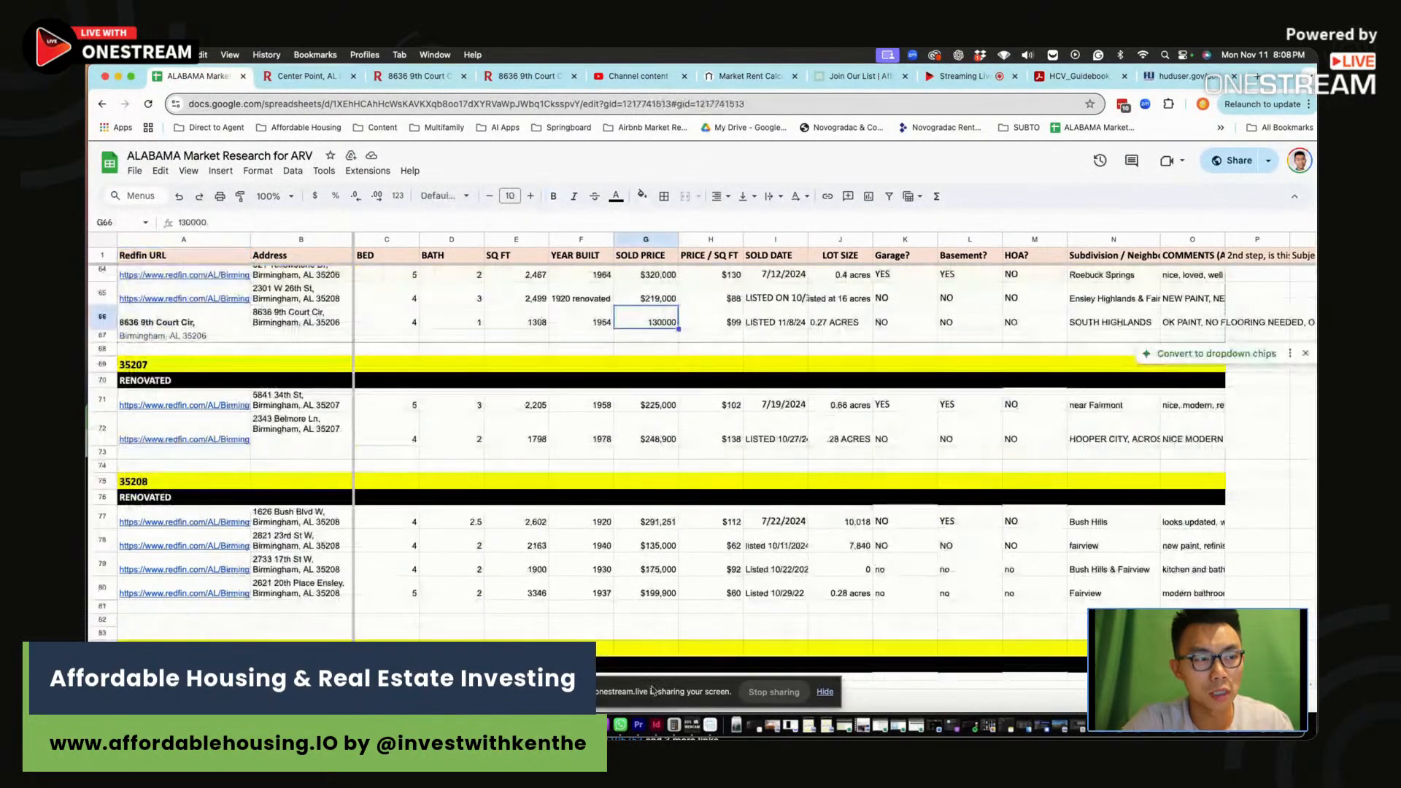
pyautogui.click(791, 565)
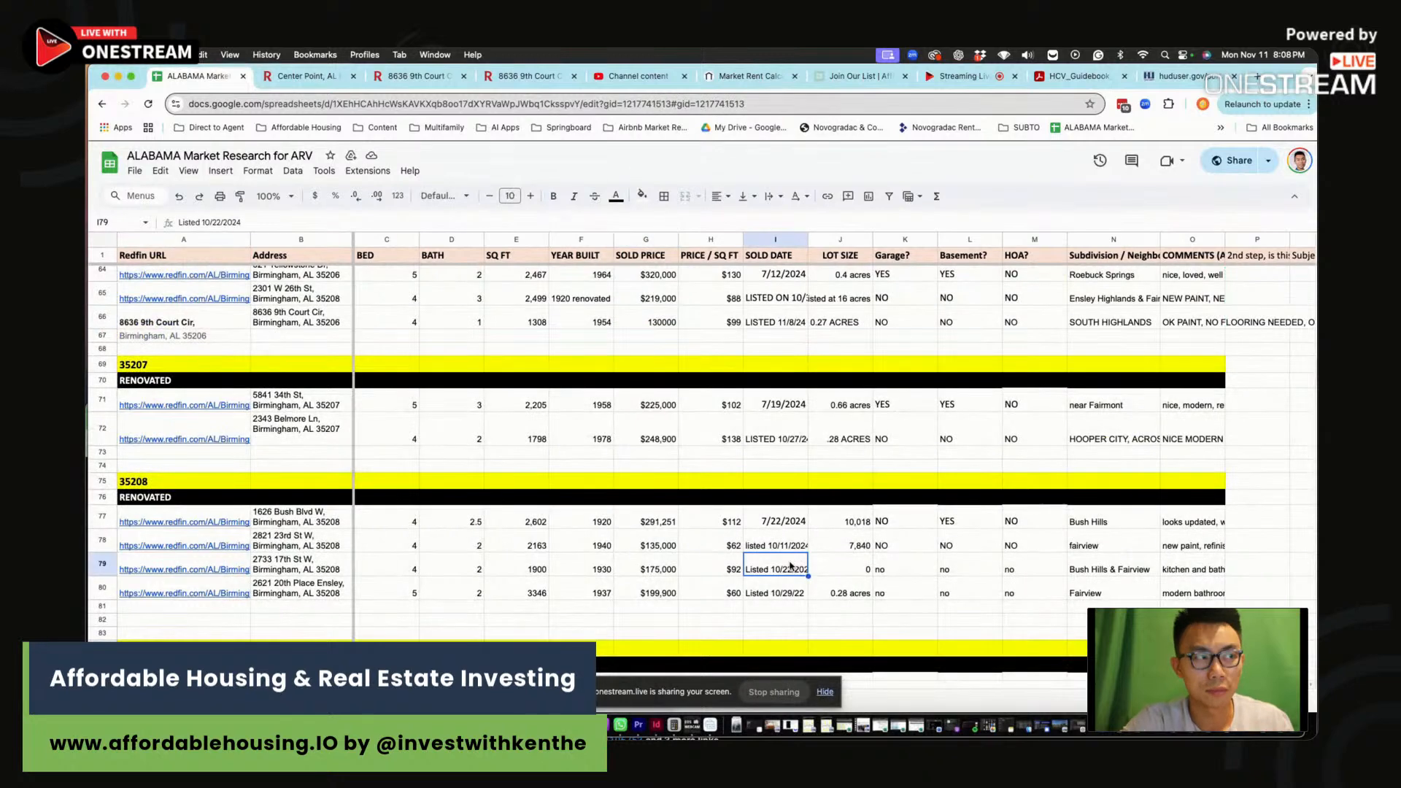
pyautogui.scroll(3, 571, 494)
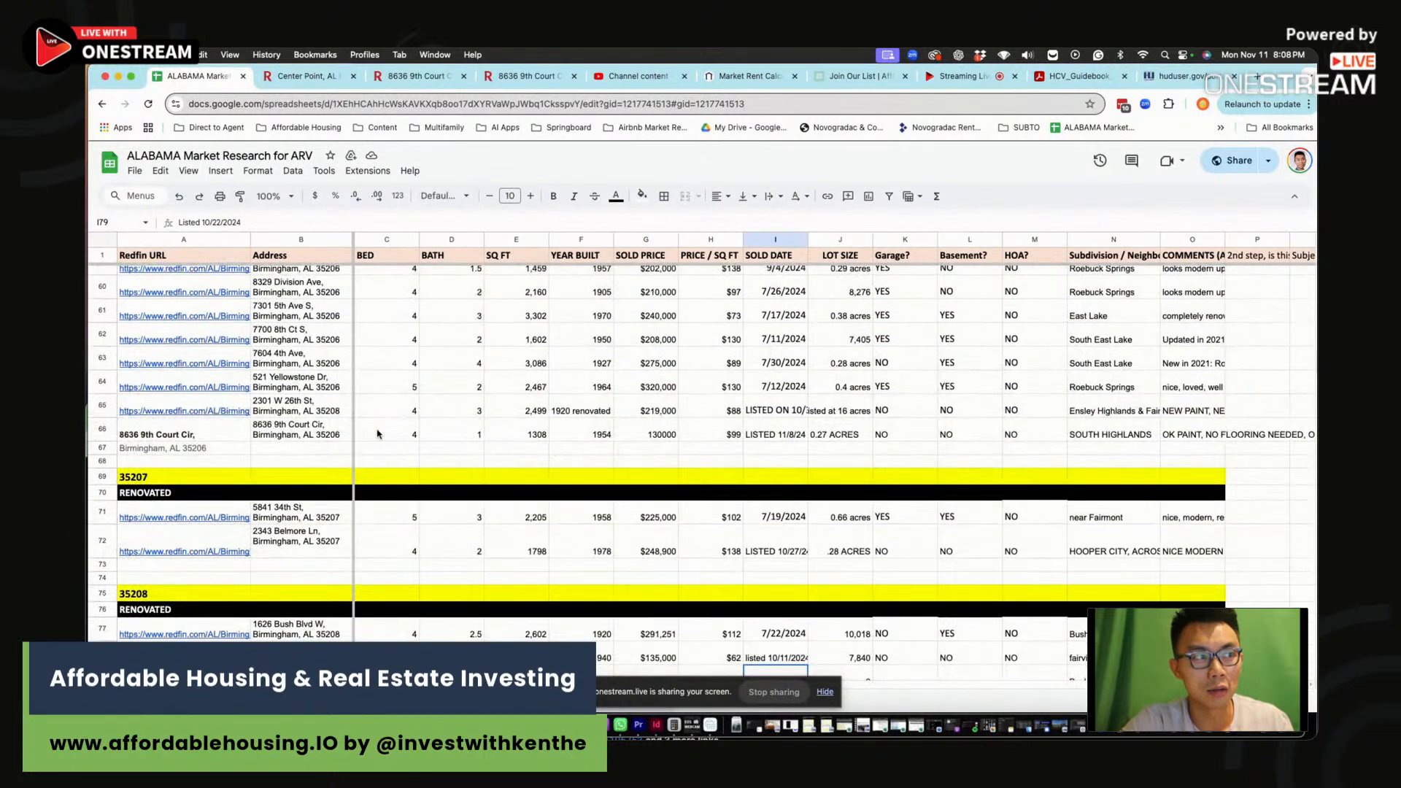
# Copy the listing's Redfin URL and paste it into A66
pyautogui.click(415, 76)
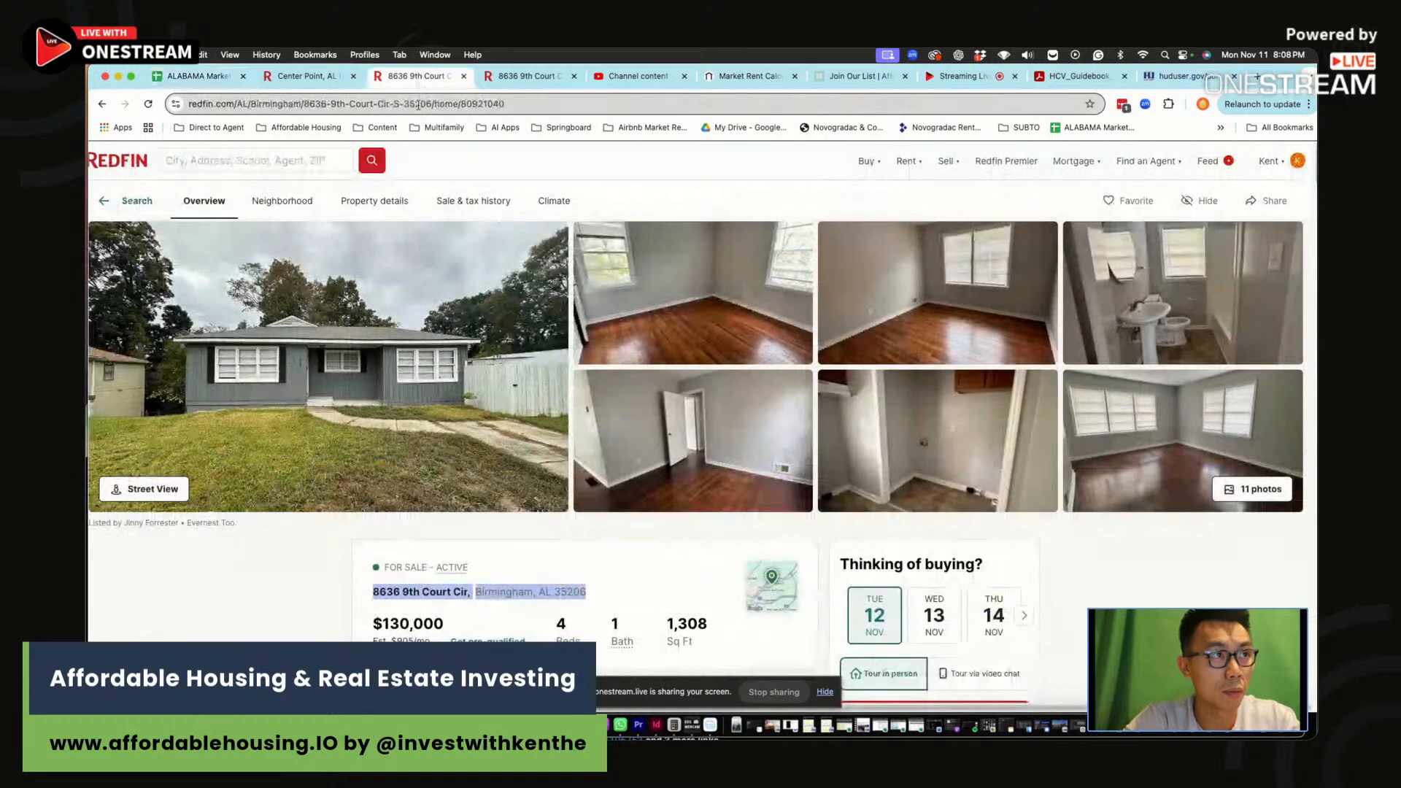
pyautogui.click(418, 104)
pyautogui.click(197, 76)
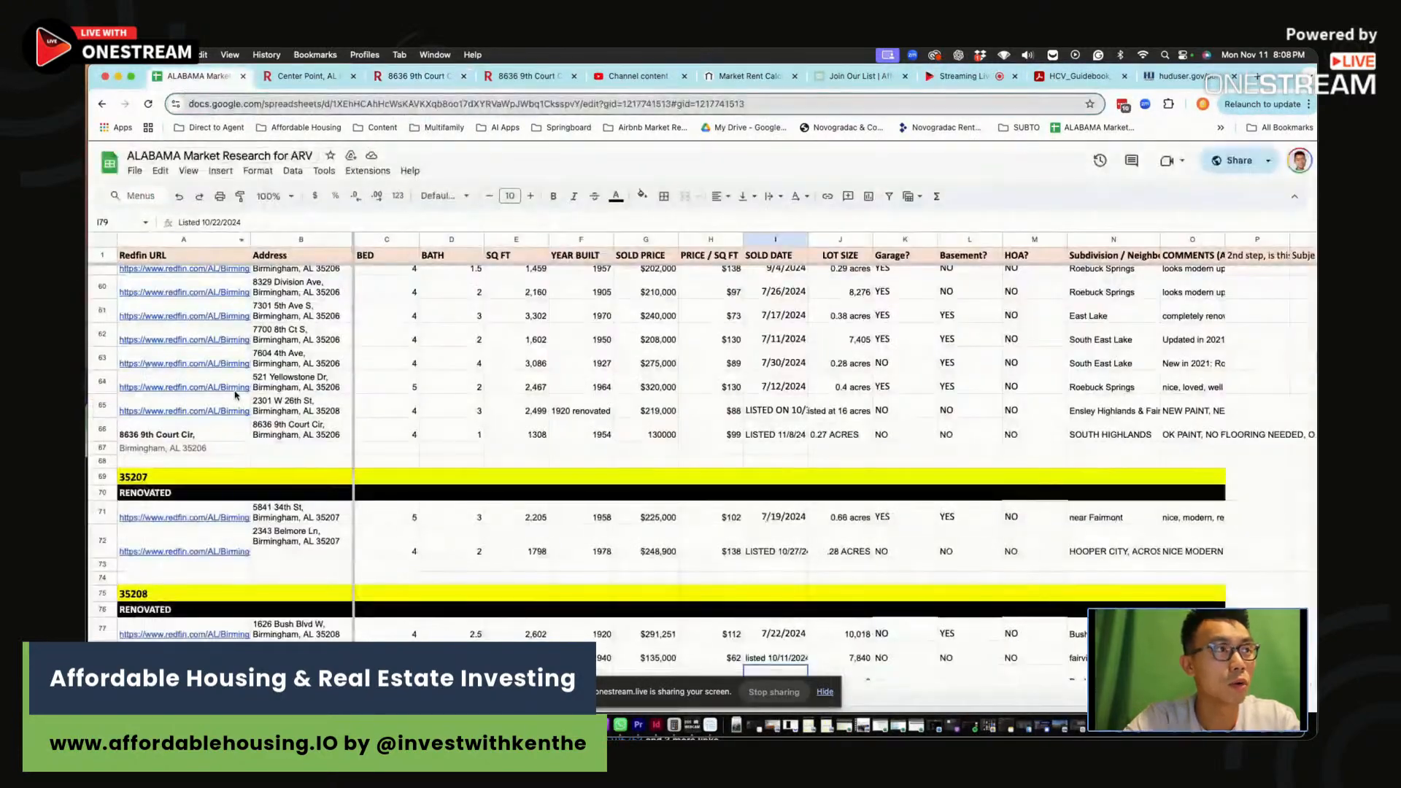
pyautogui.click(235, 432)
pyautogui.hotkey('ctrl', 'v')
pyautogui.press('Return')
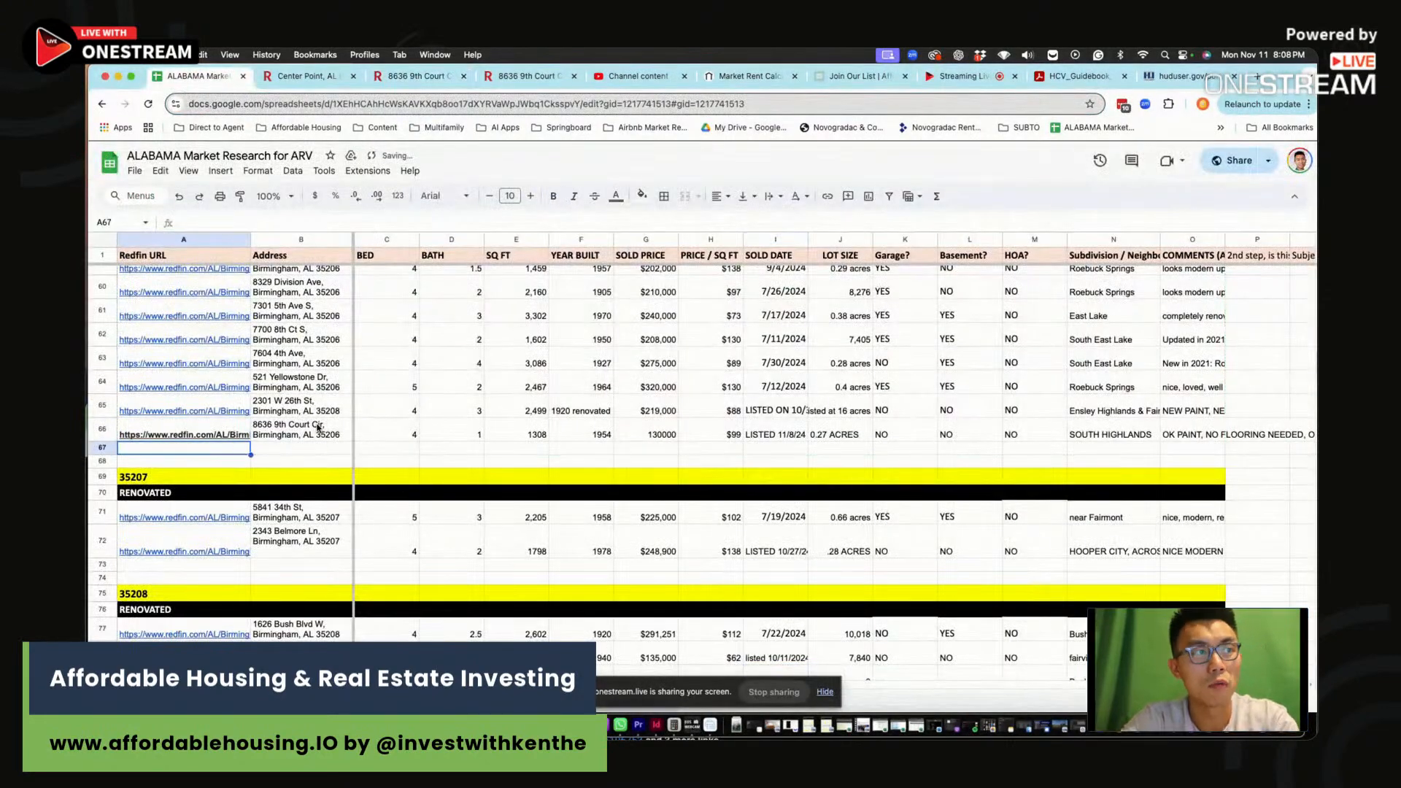
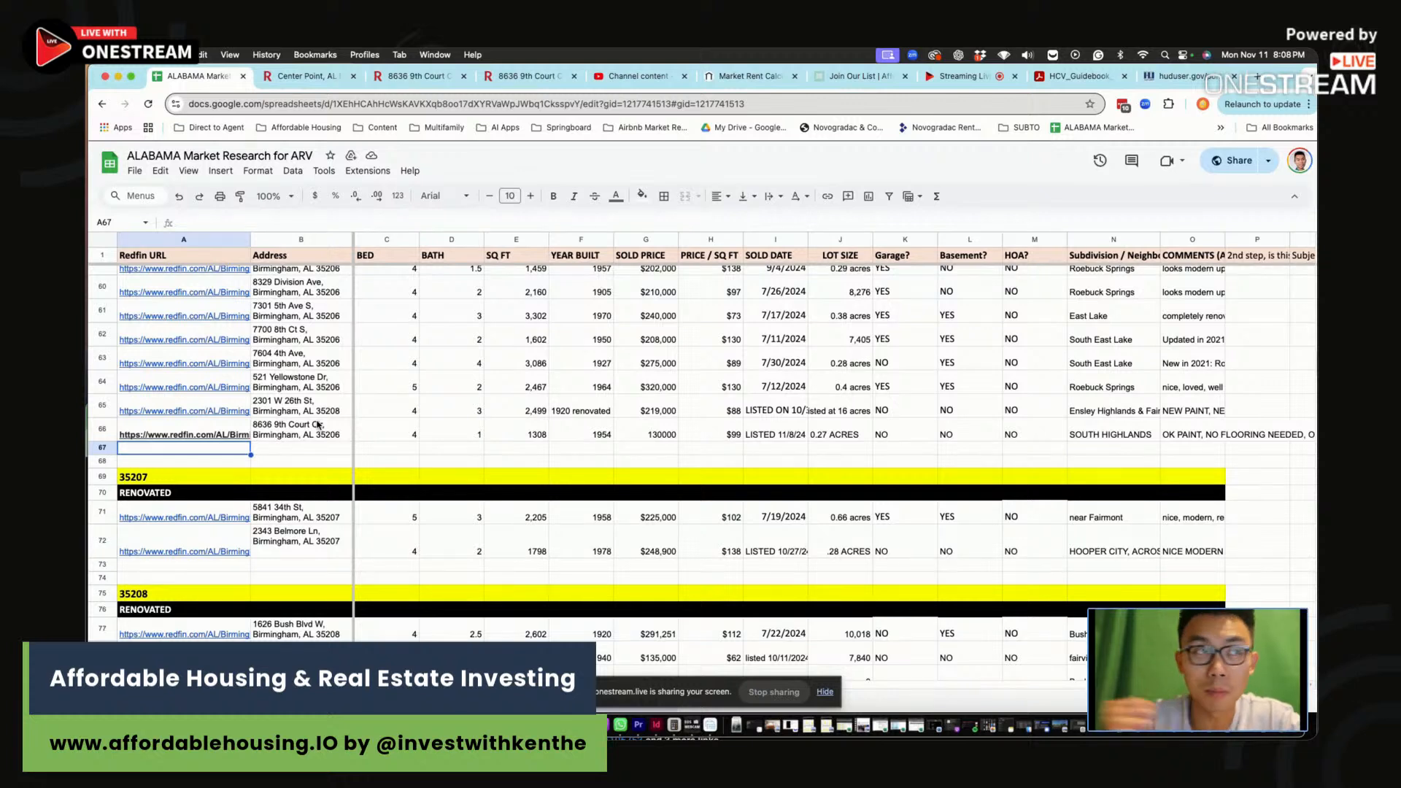
pyautogui.click(503, 76)
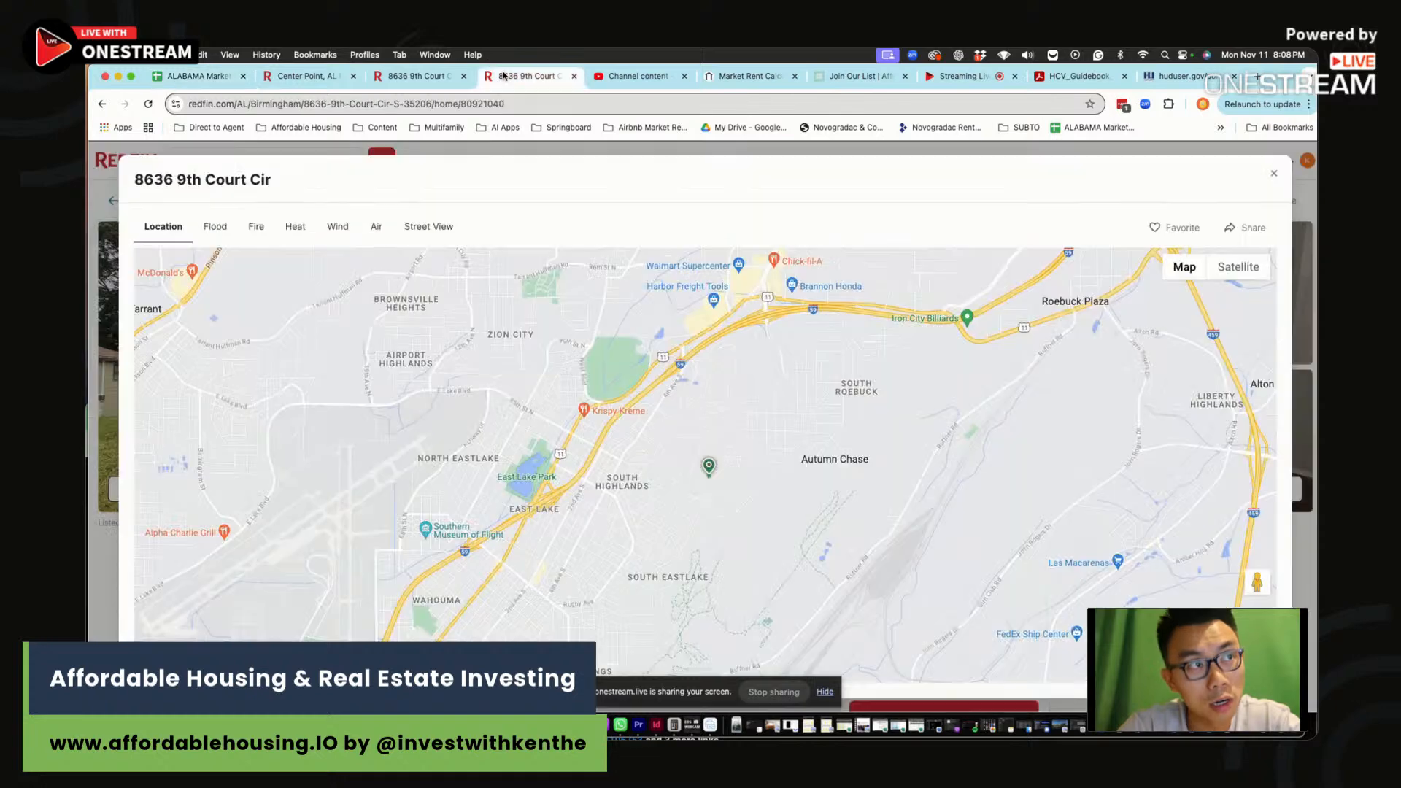
pyautogui.scroll(5, 709, 486)
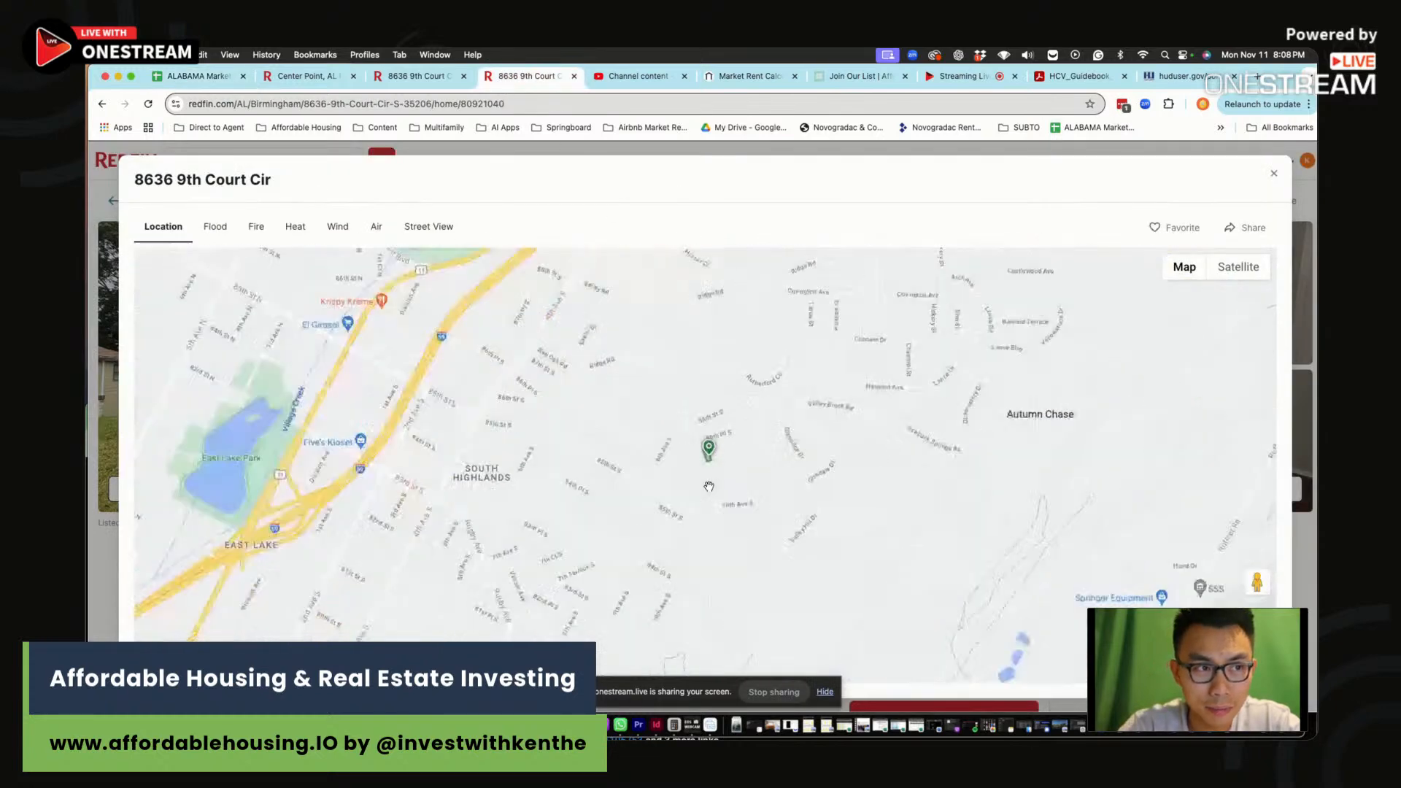
pyautogui.click(1239, 267)
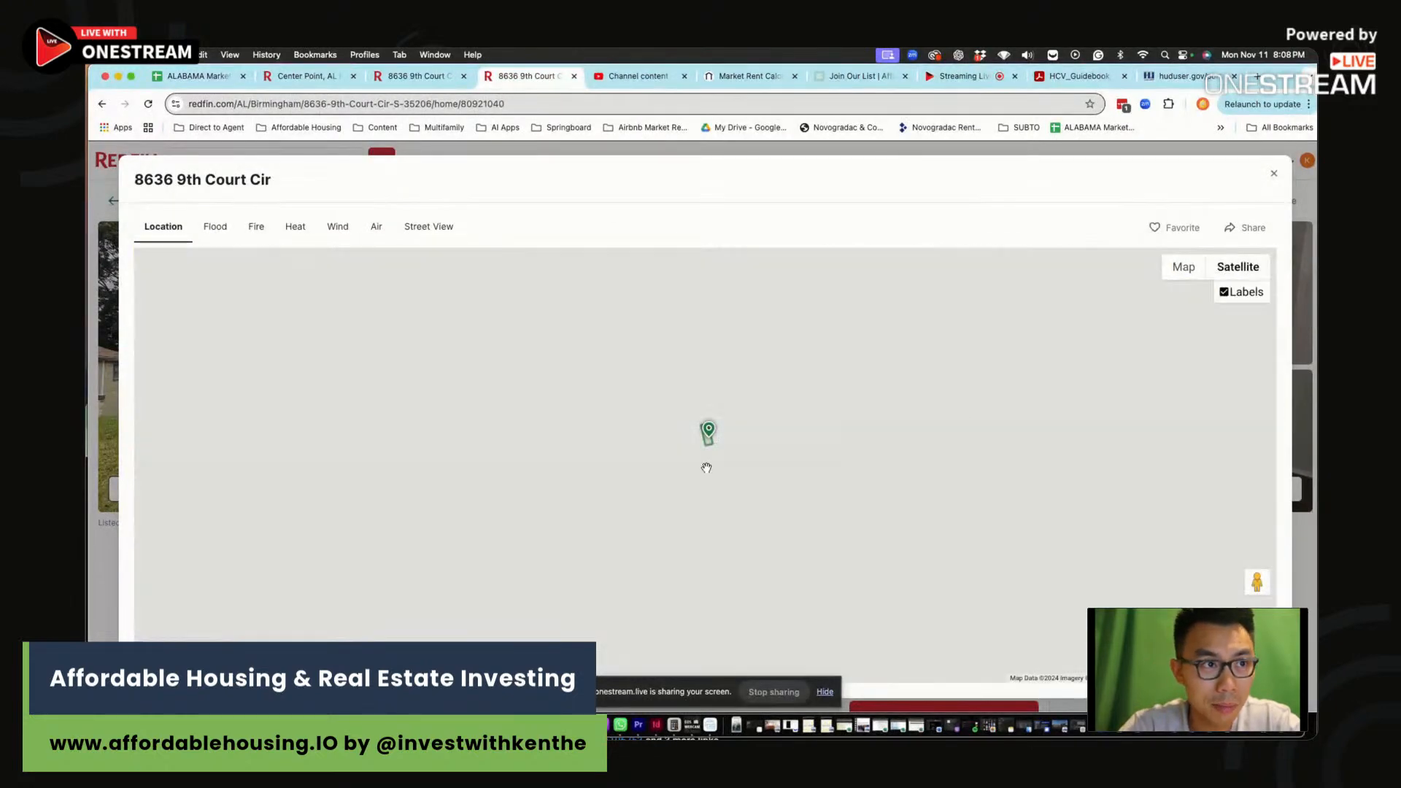
pyautogui.scroll(1, 694, 452)
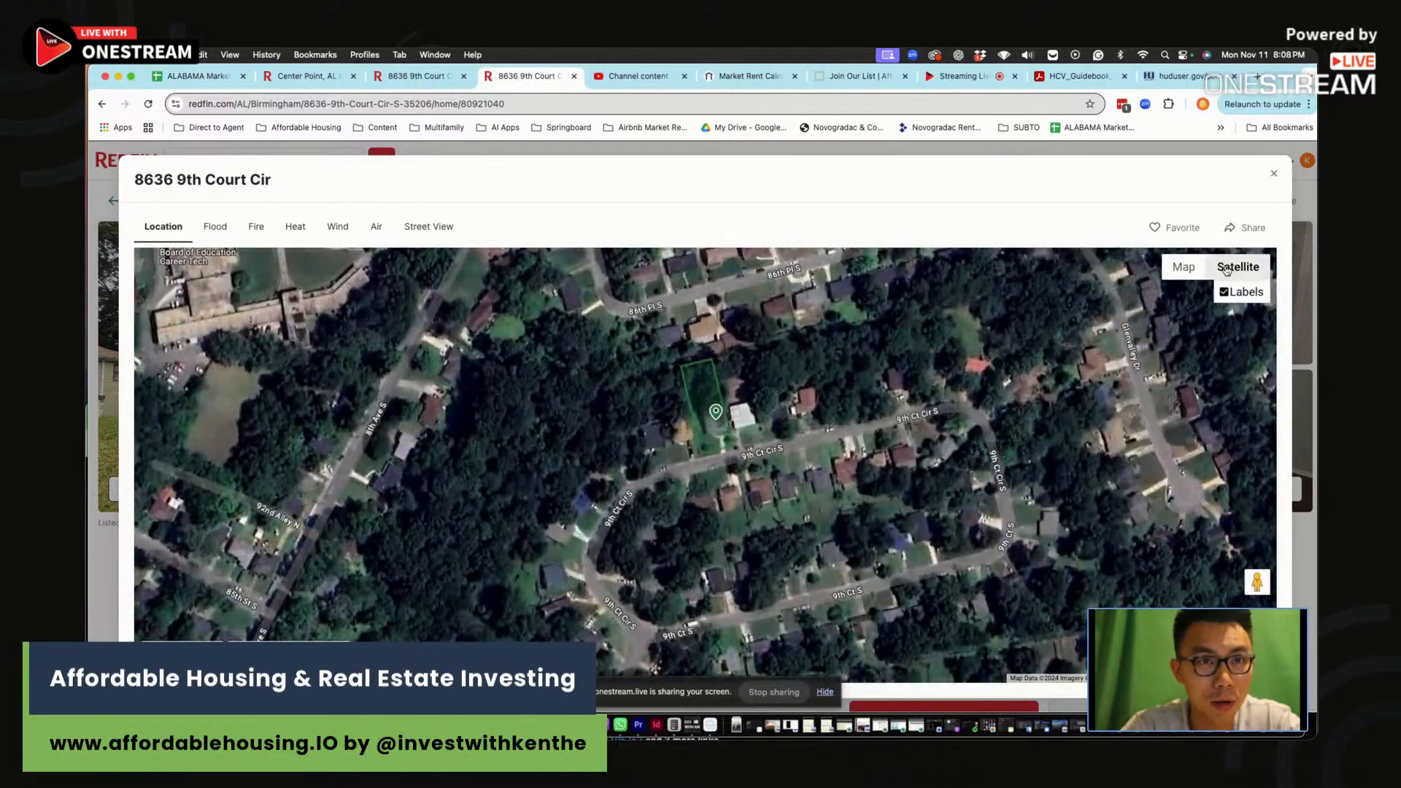
pyautogui.click(1184, 266)
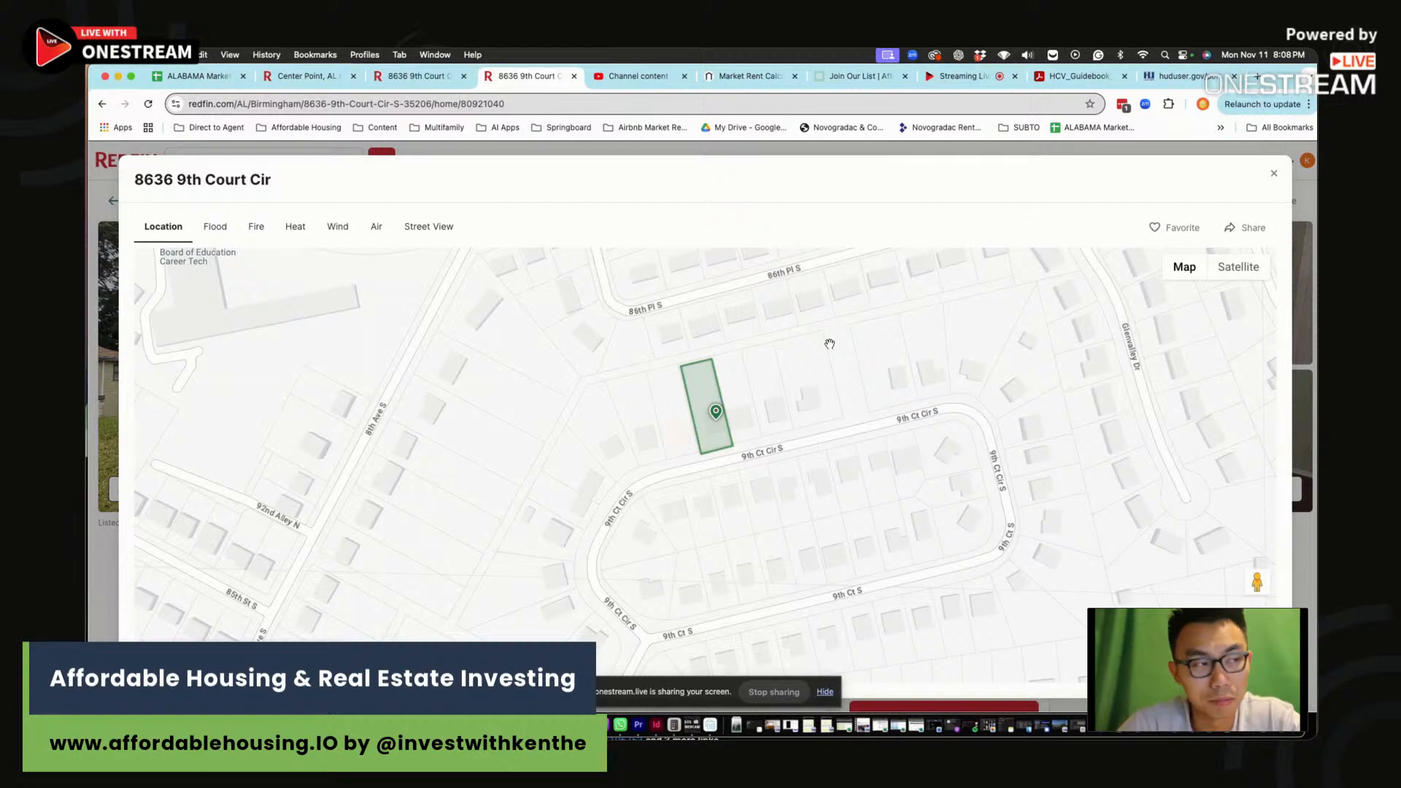
# Pan the map to East Lake Park to check the surrounding area, then close the map
pyautogui.scroll(-5, 850, 456)
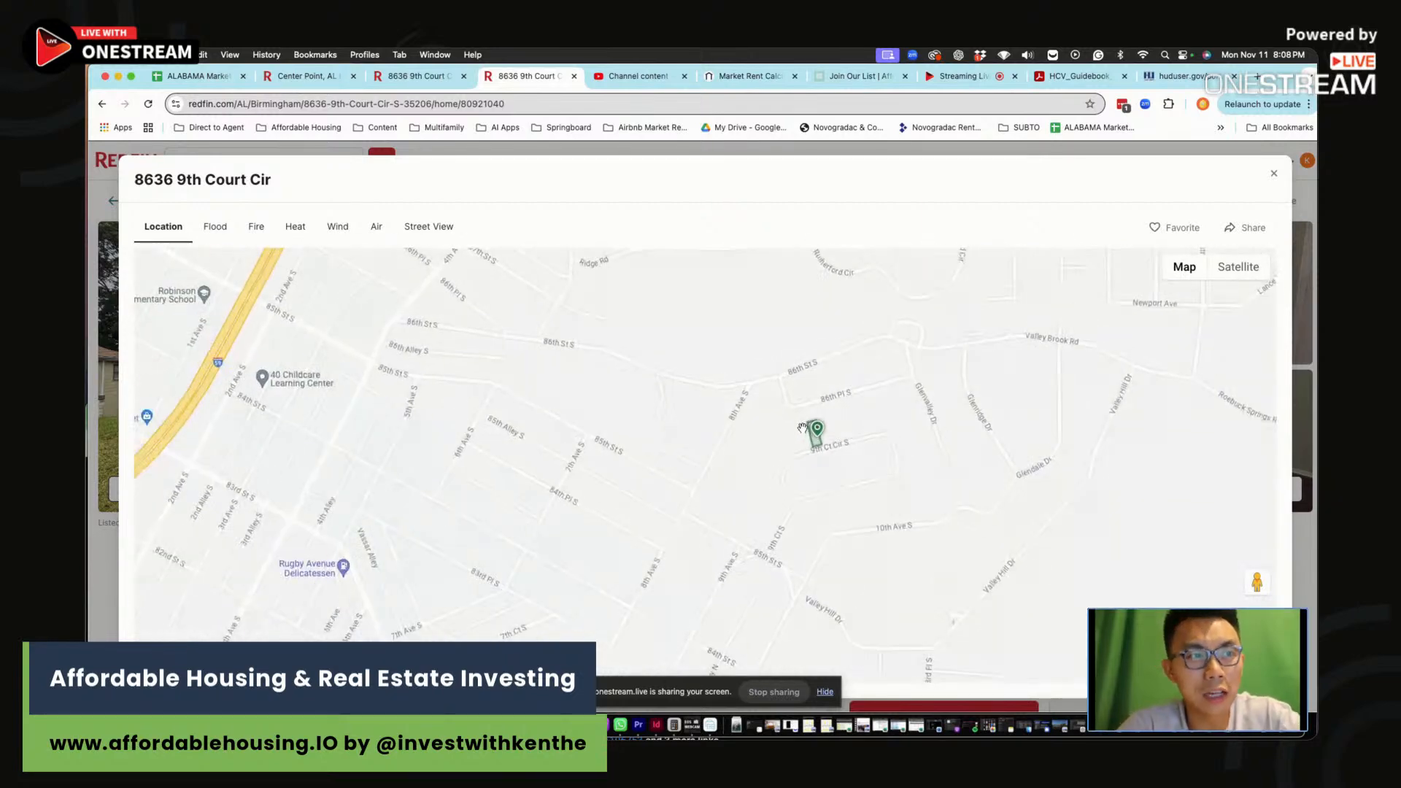
pyautogui.scroll(-2, 797, 430)
pyautogui.moveTo(600, 384); pyautogui.dragTo(699, 409)
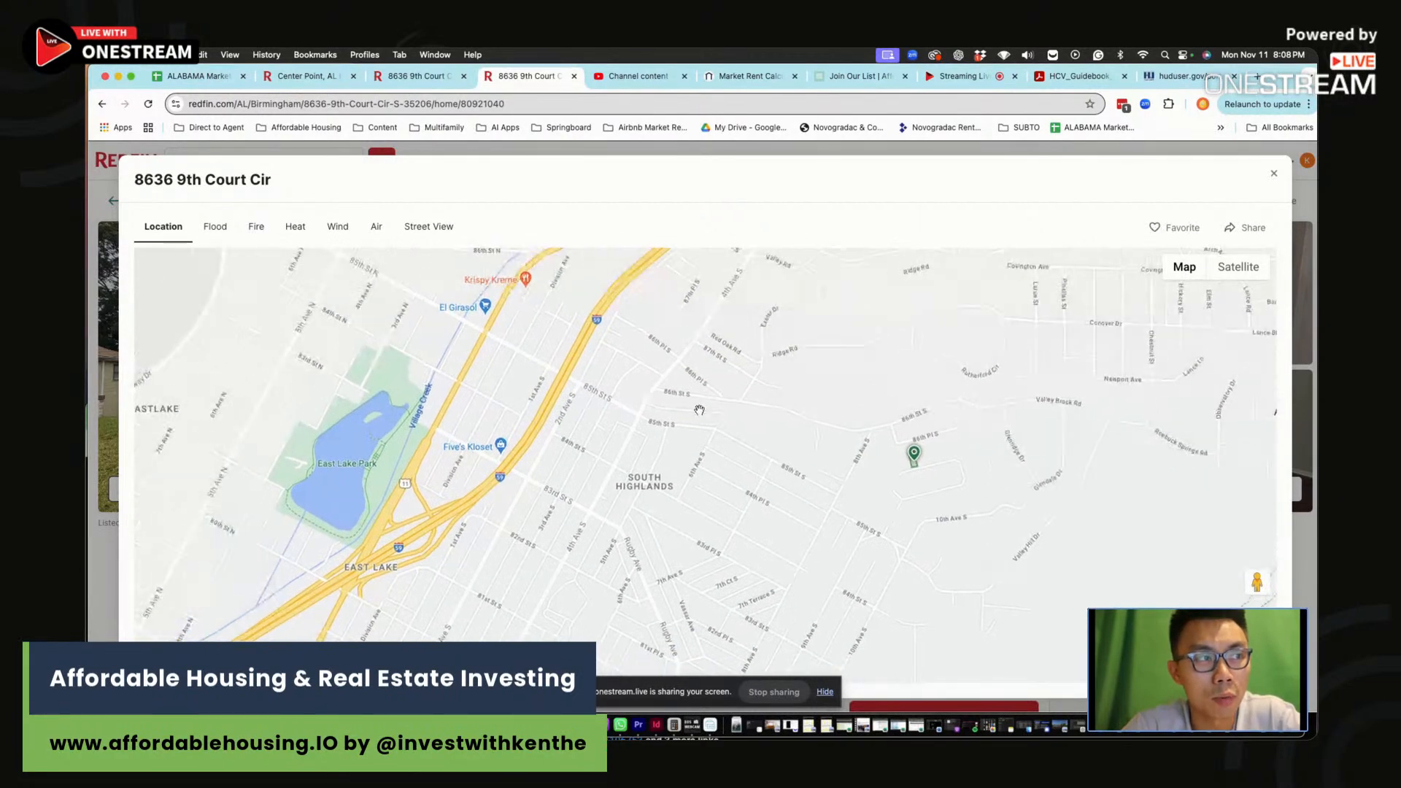
pyautogui.scroll(-2, 698, 407)
pyautogui.scroll(-2, 629, 425)
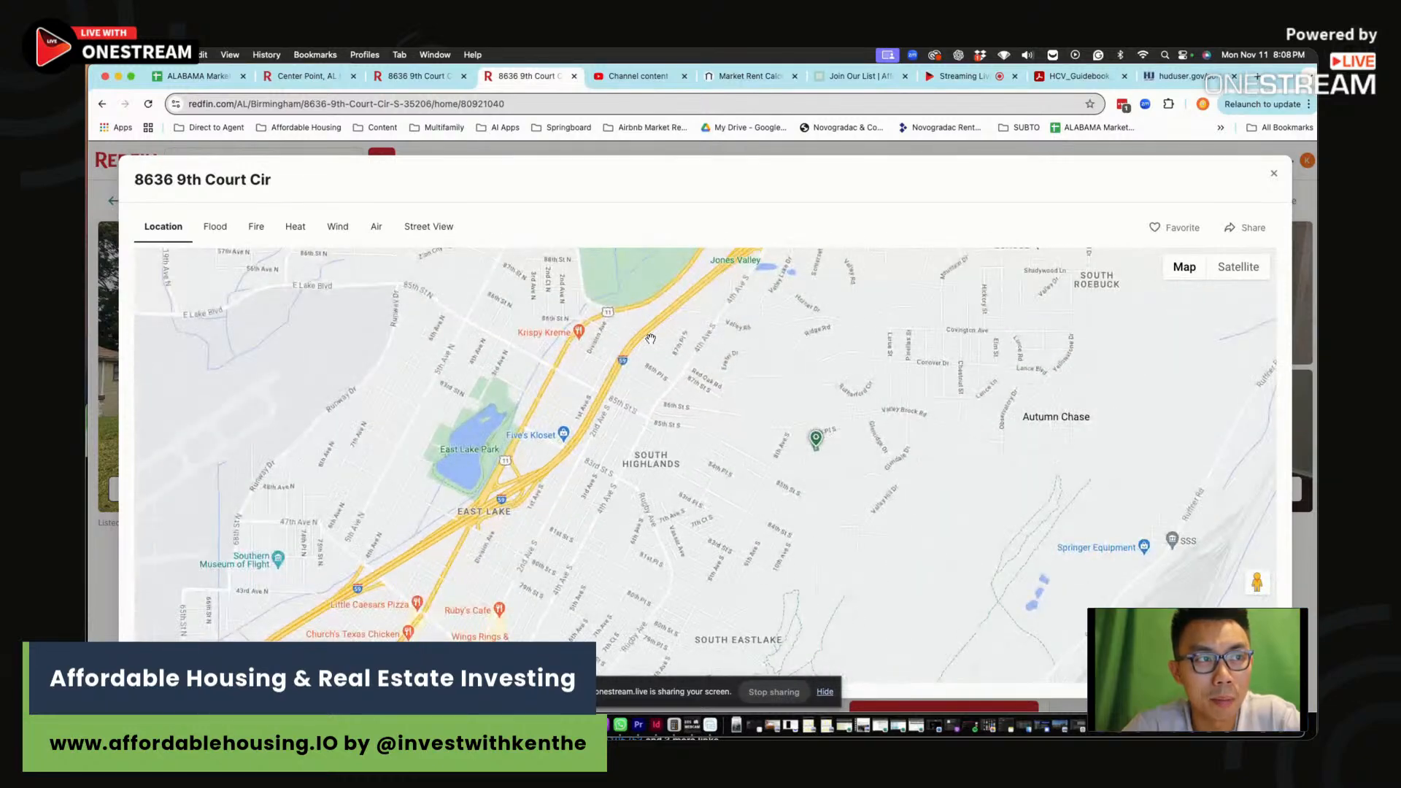
pyautogui.scroll(2, 574, 472)
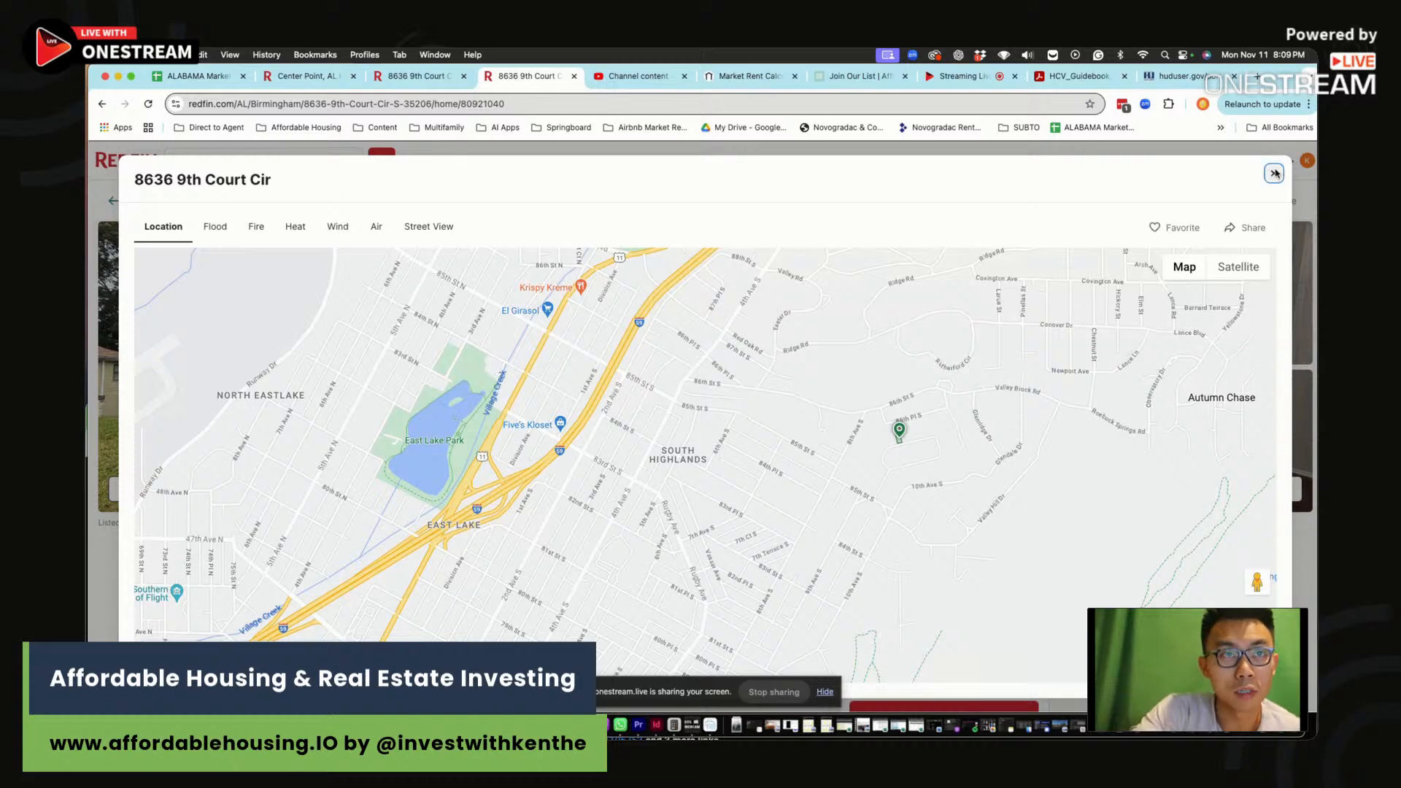
pyautogui.click(1274, 173)
pyautogui.click(851, 79)
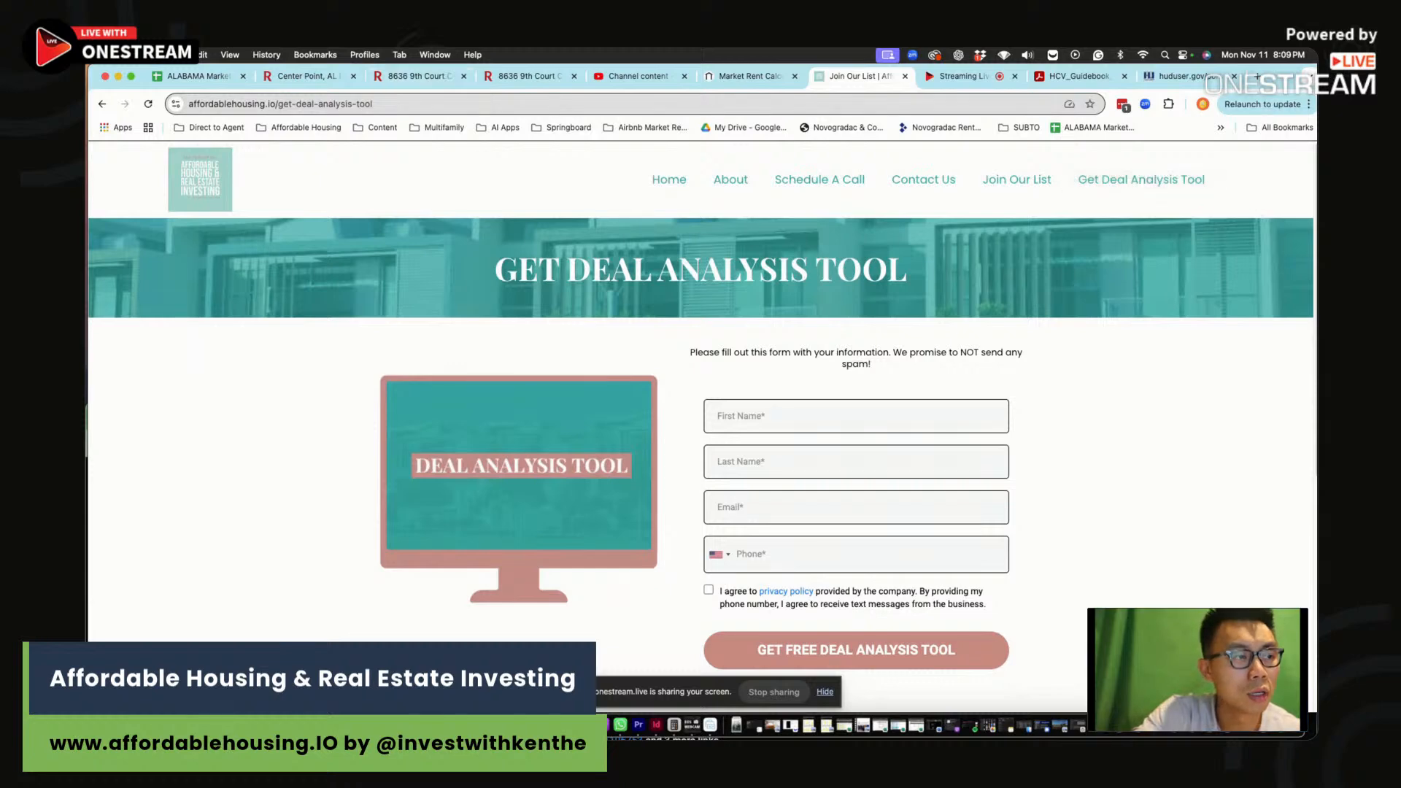
pyautogui.press('super+Tab')
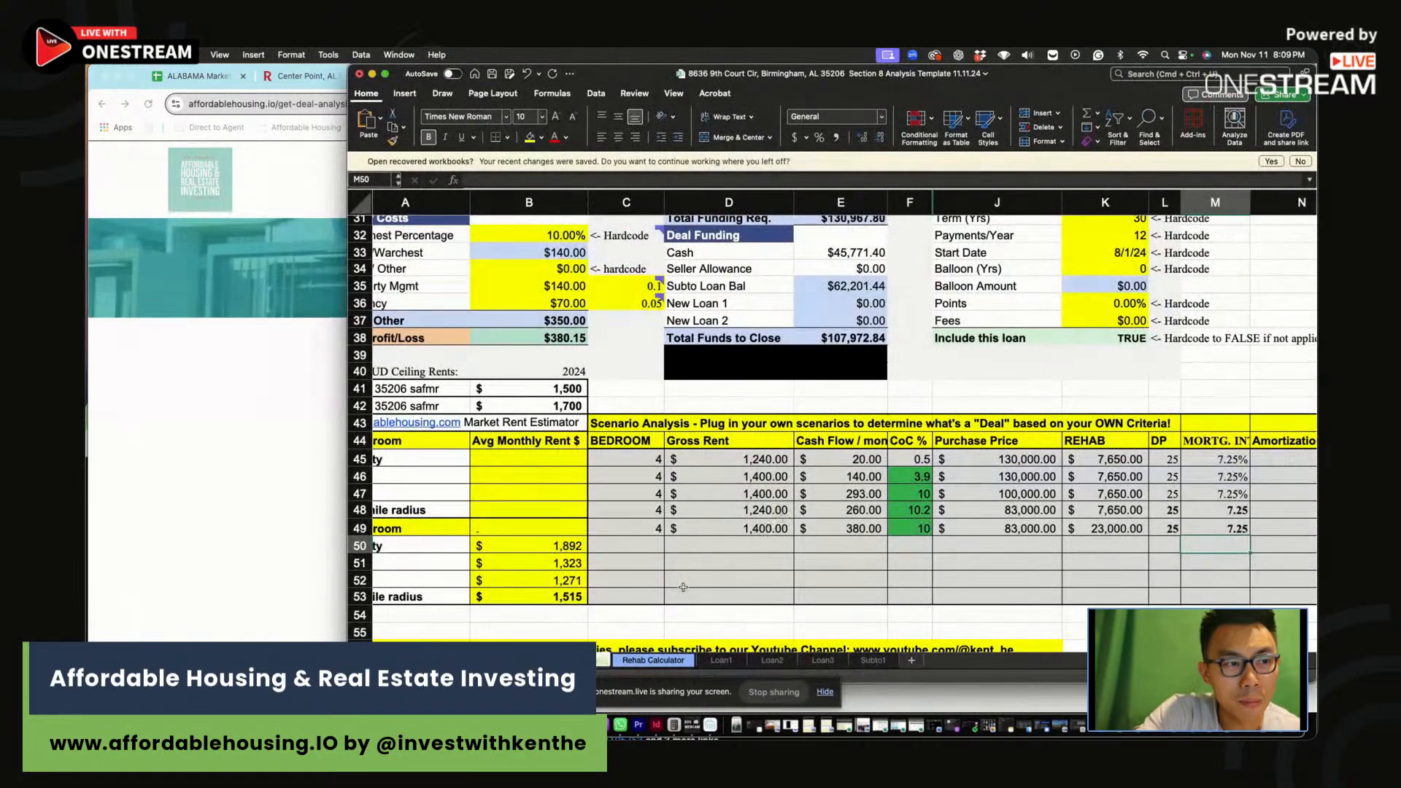
pyautogui.click(655, 662)
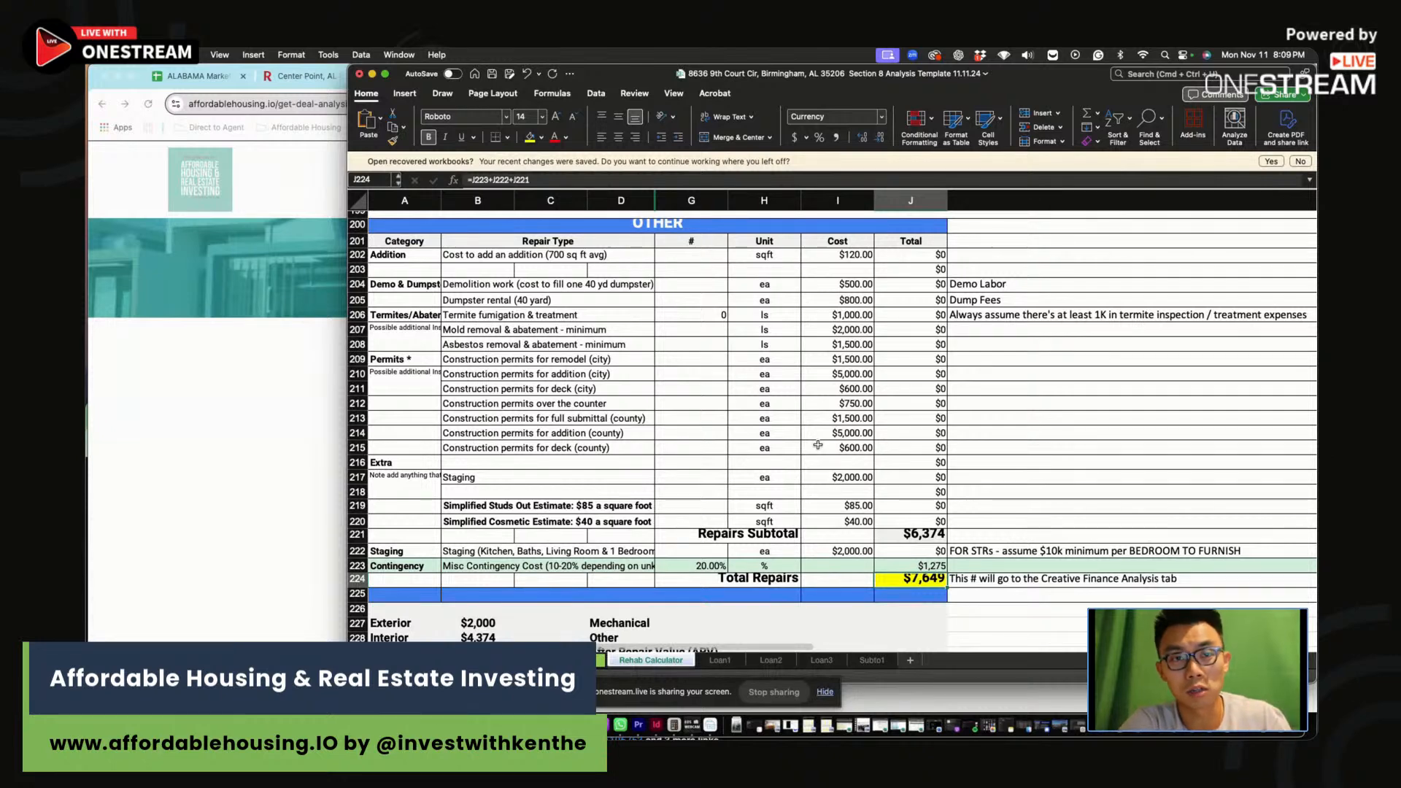
pyautogui.click(241, 434)
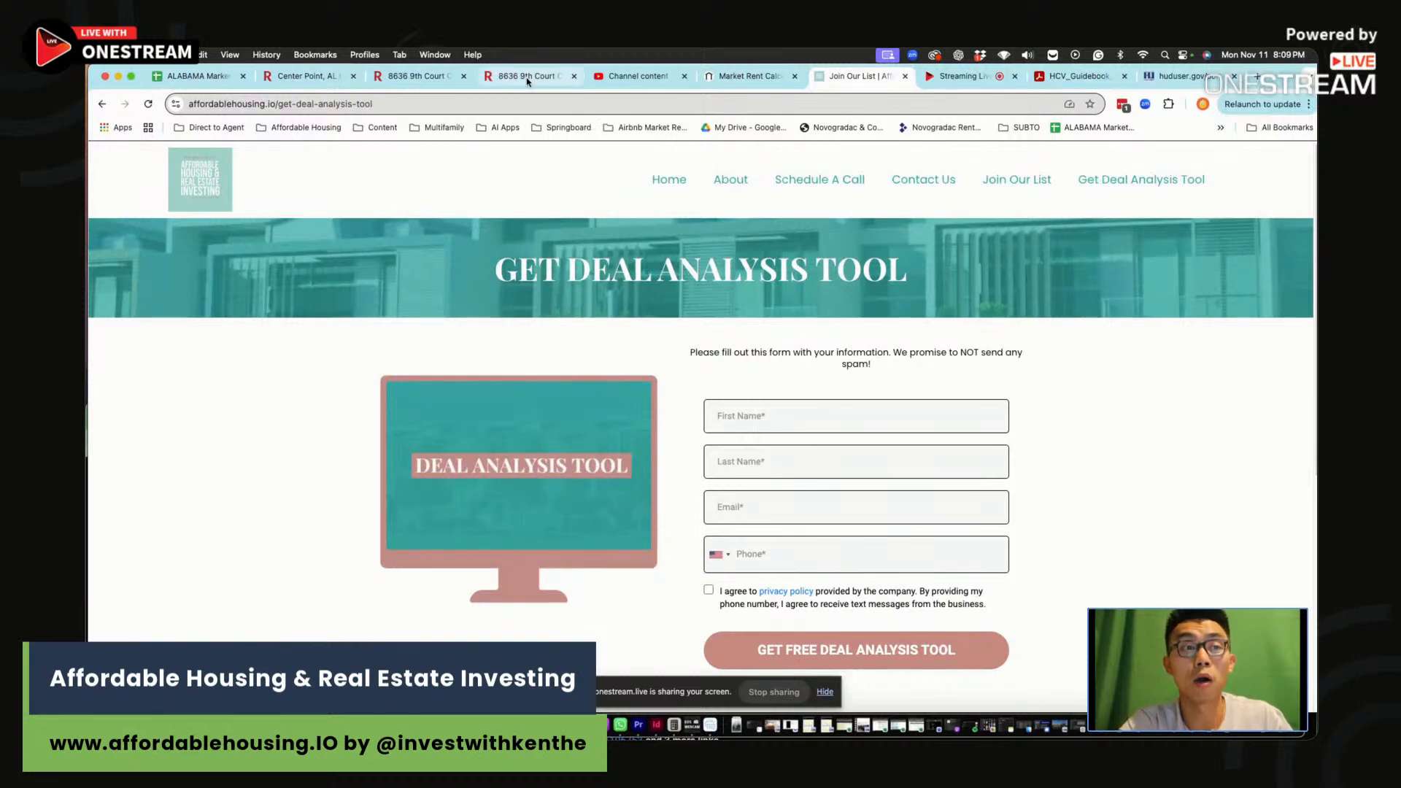
pyautogui.click(527, 77)
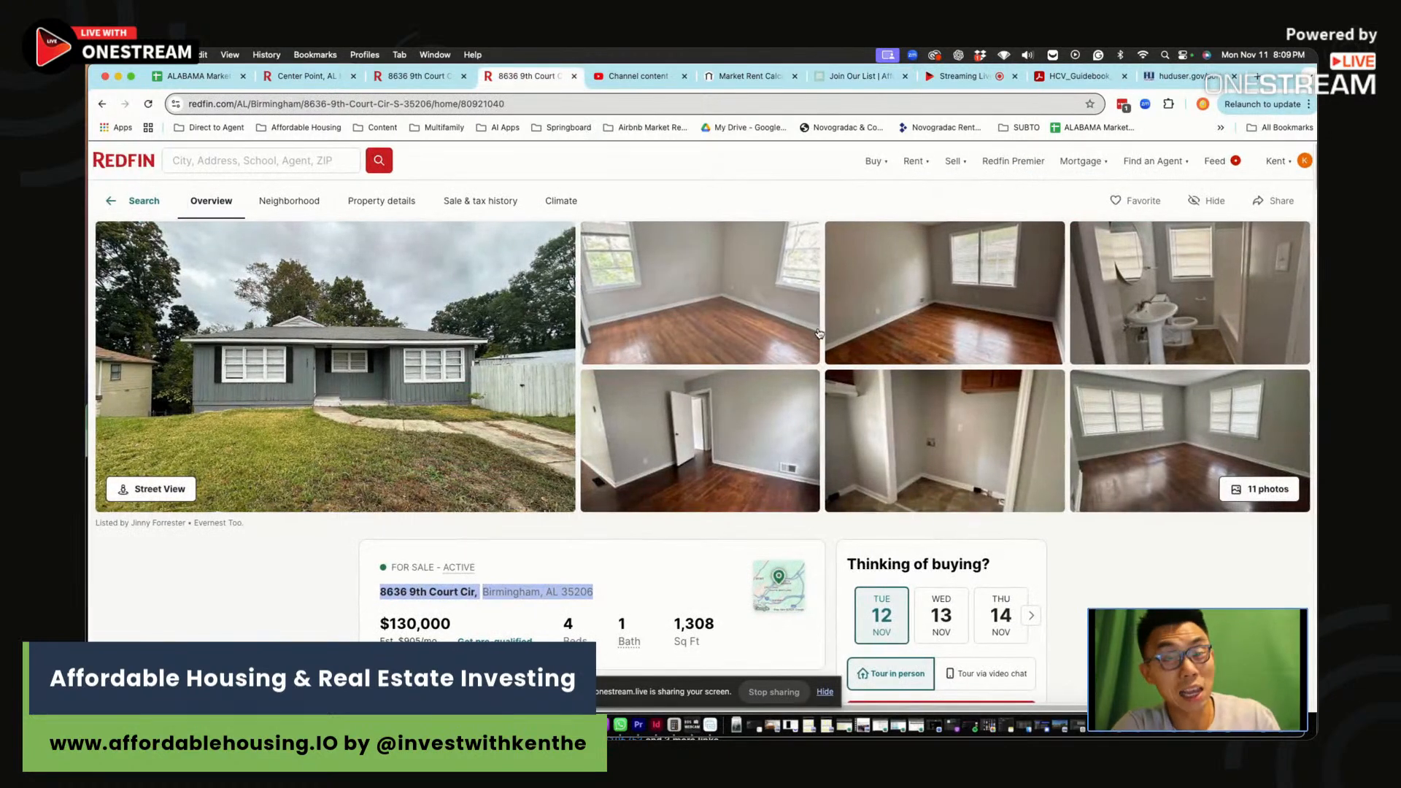
pyautogui.click(617, 593)
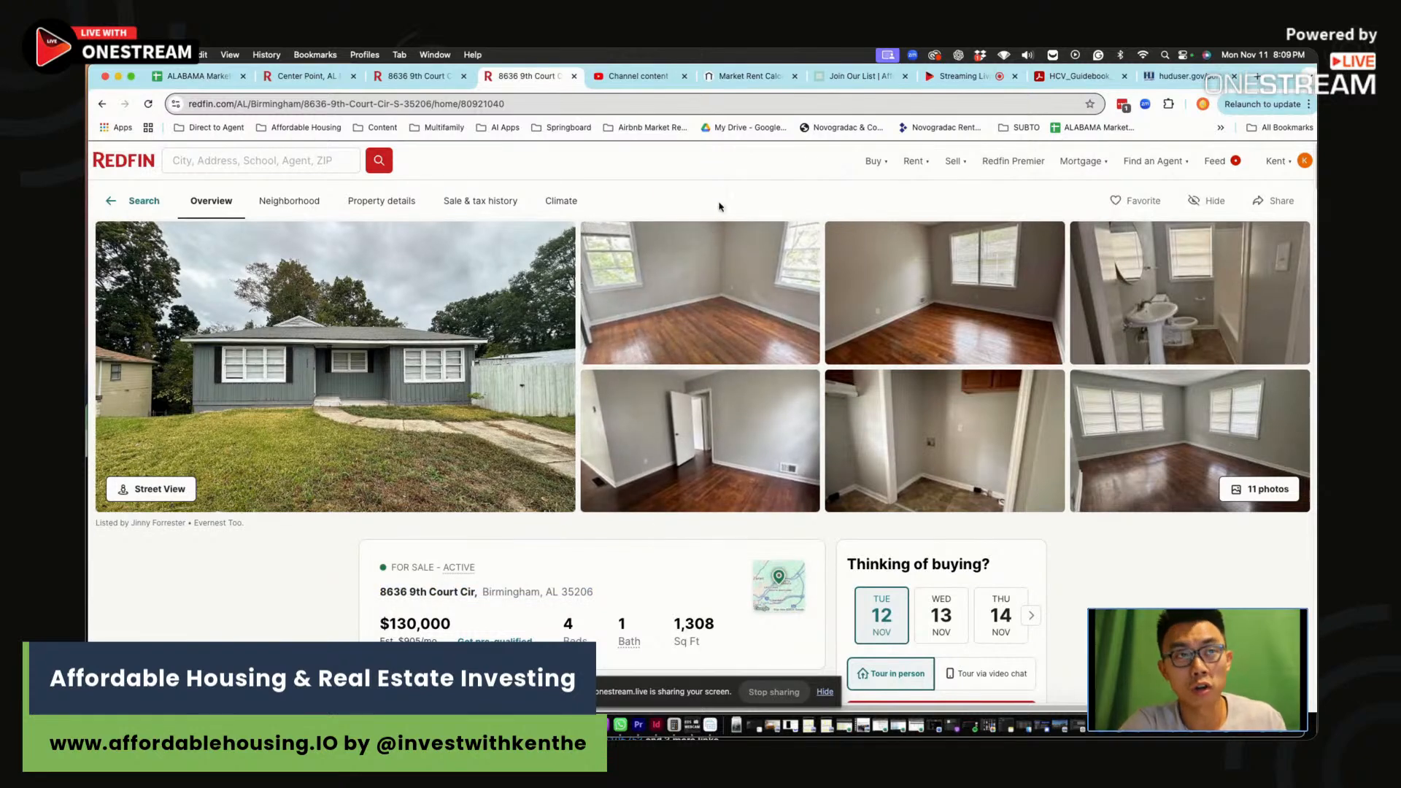
pyautogui.click(1257, 76)
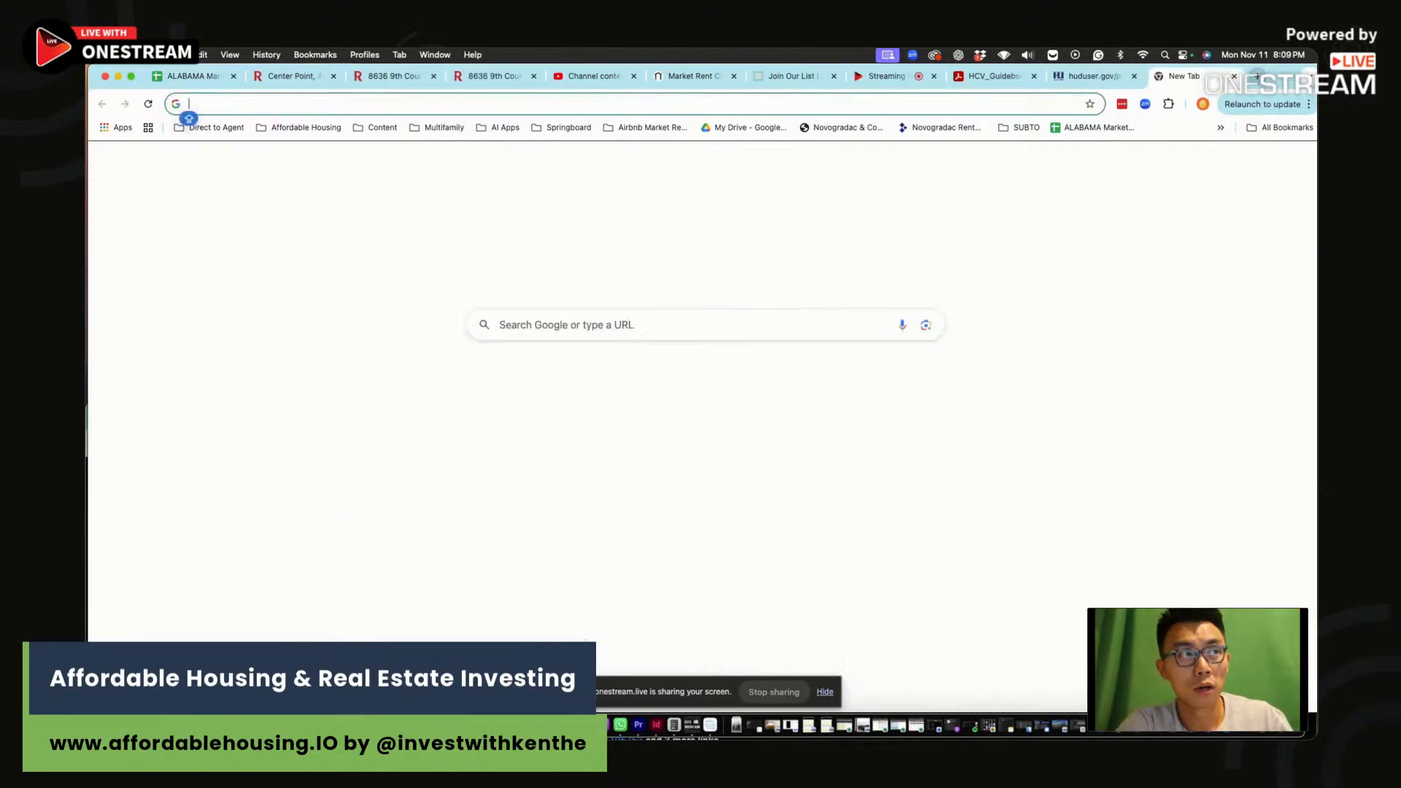
pyautogui.write('y')
pyautogui.press('Return')
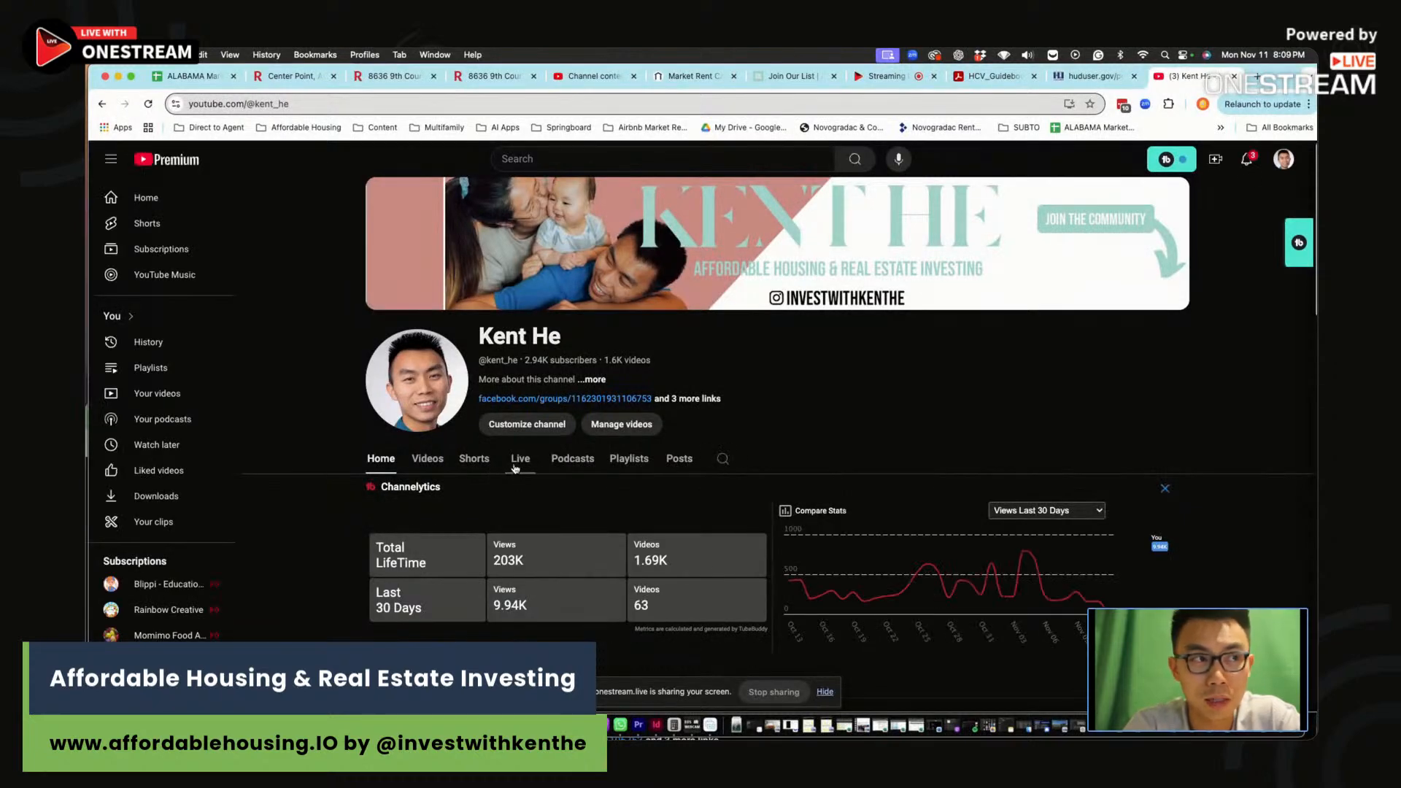
# Browse the channel's past live streams, then list its regular uploads like 'Lessons from 1,000+ Units'
pyautogui.click(518, 460)
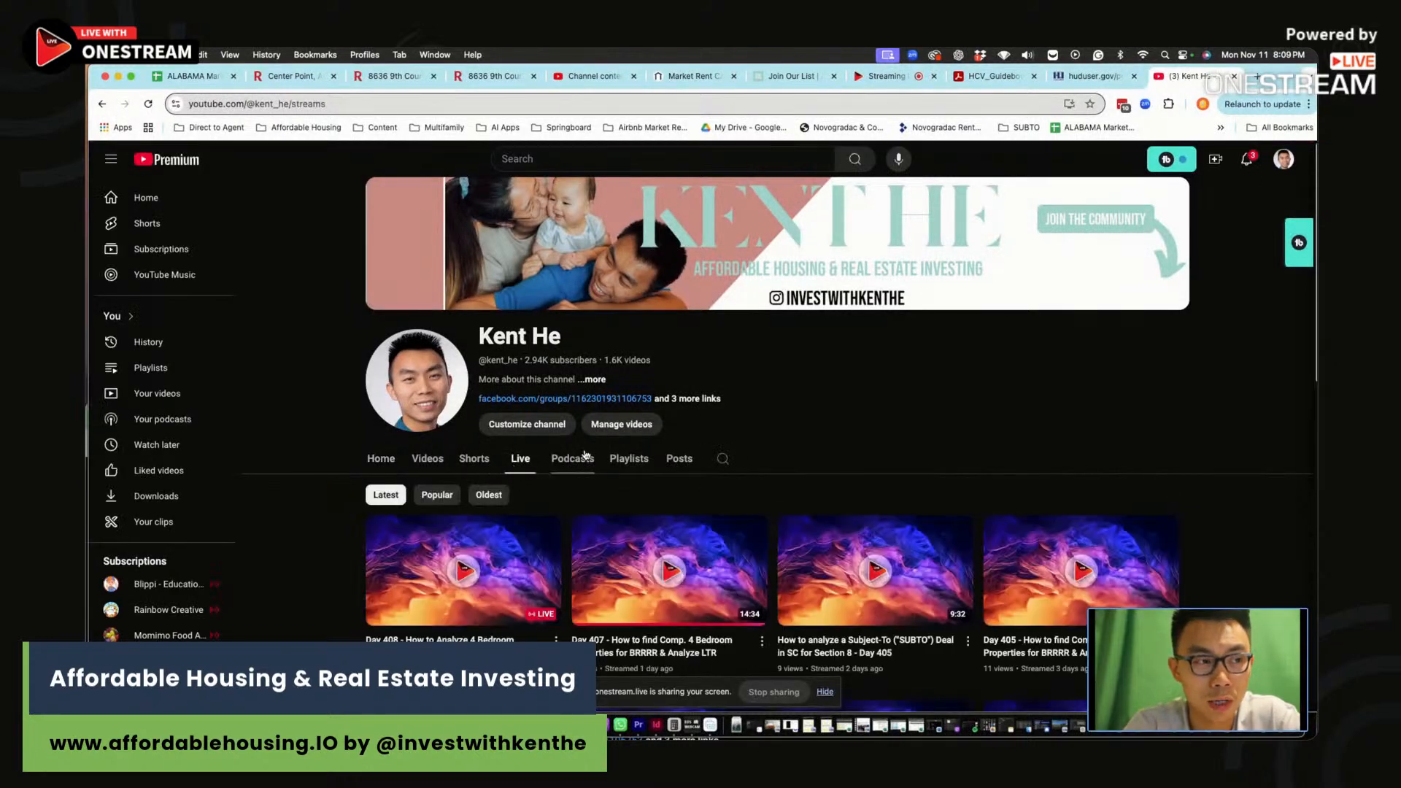
pyautogui.scroll(-5, 581, 451)
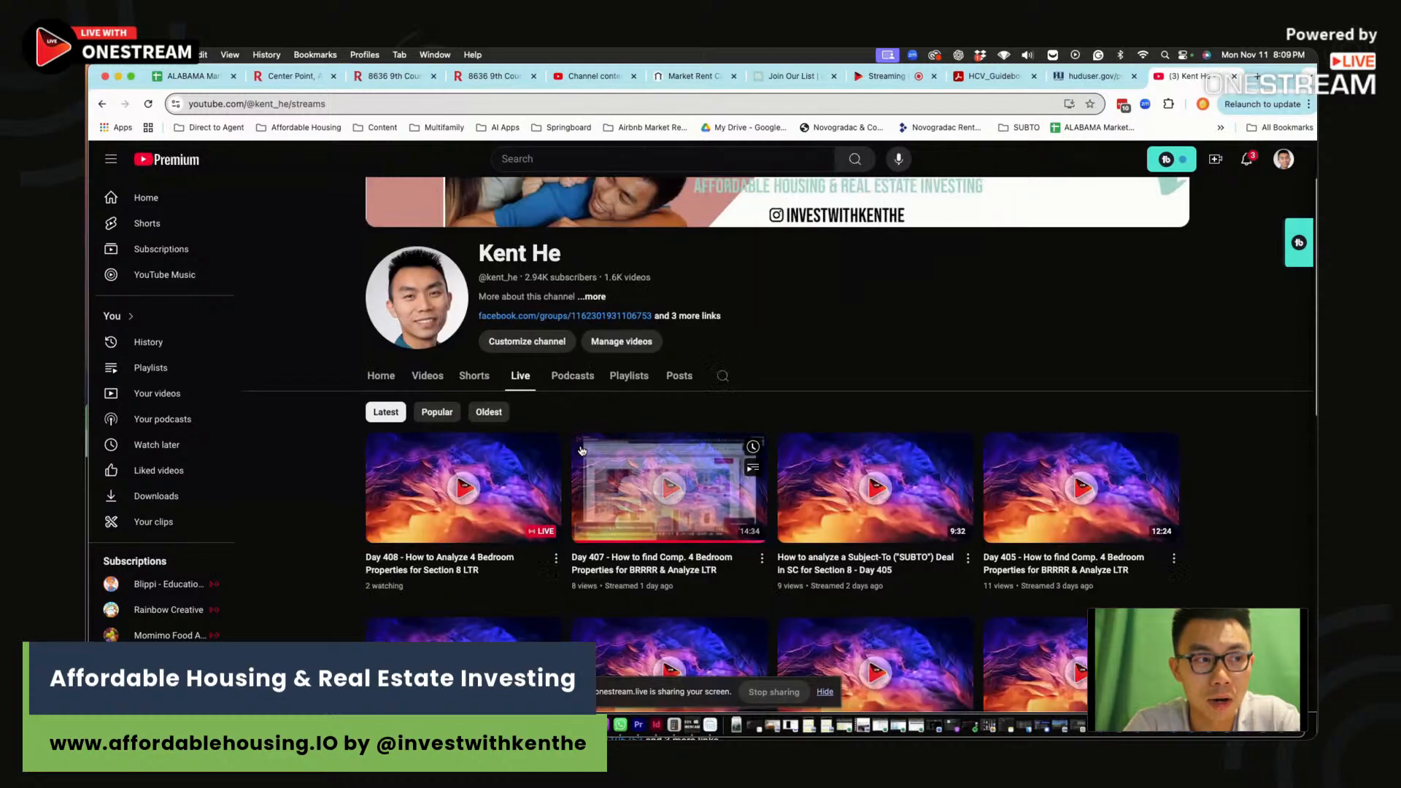
pyautogui.scroll(-10, 604, 448)
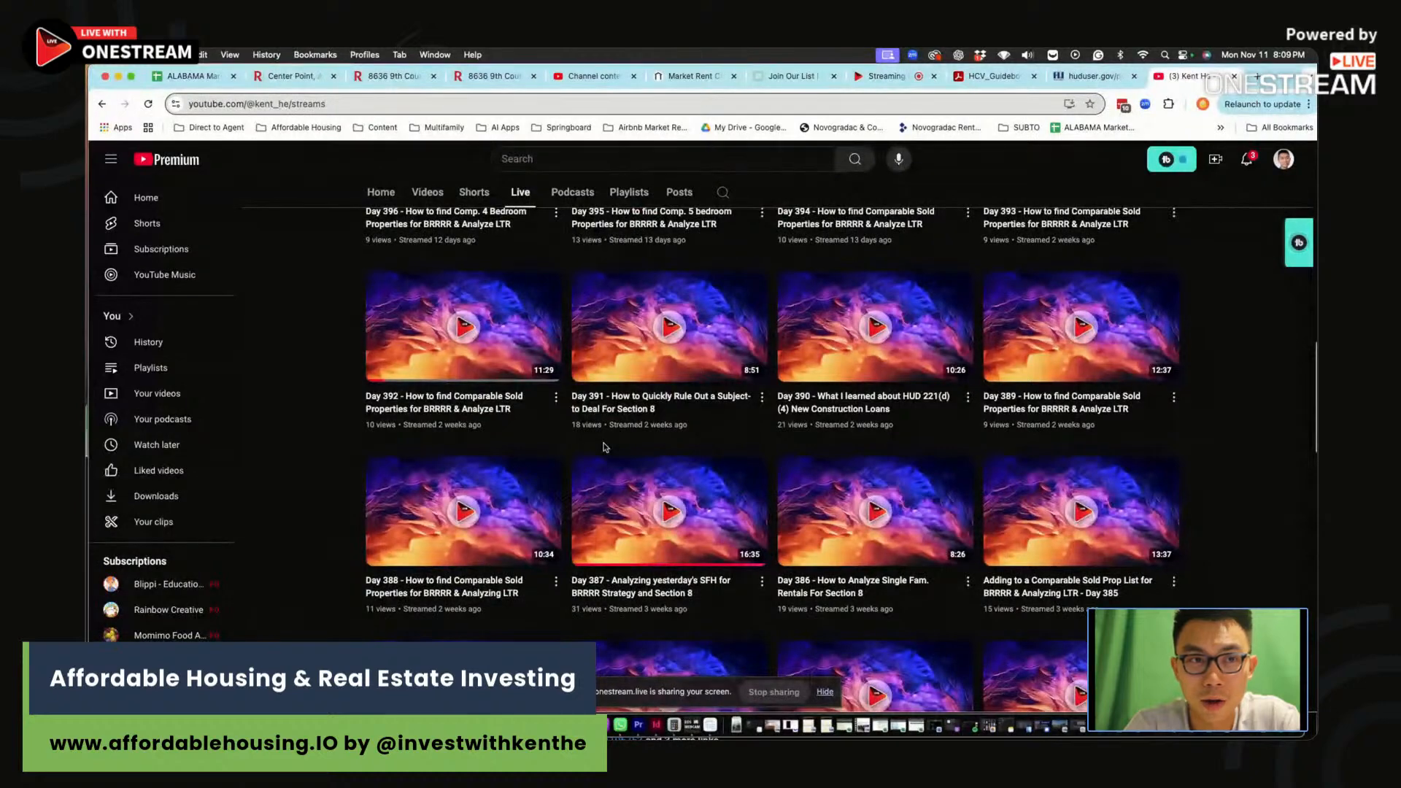
pyautogui.scroll(15, 604, 448)
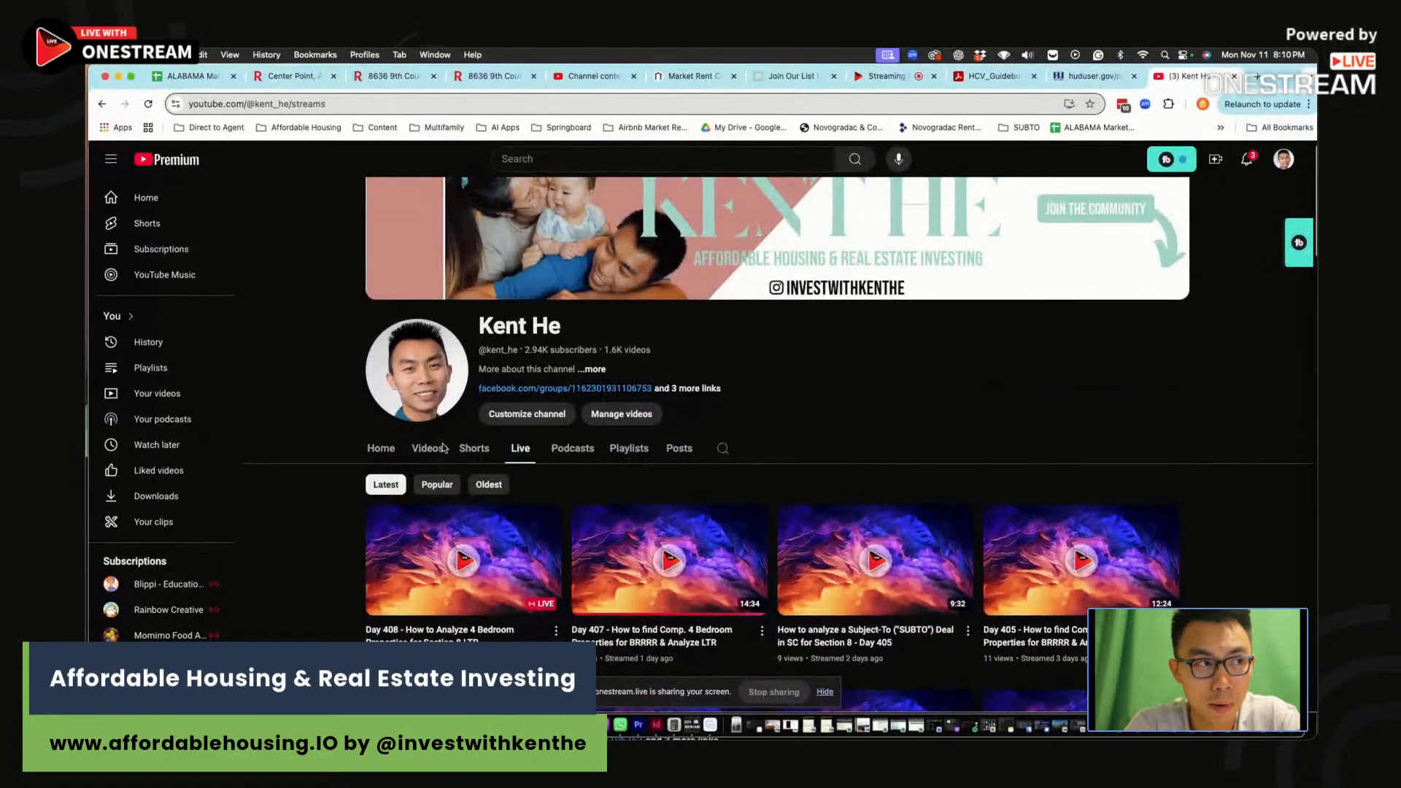
pyautogui.click(428, 448)
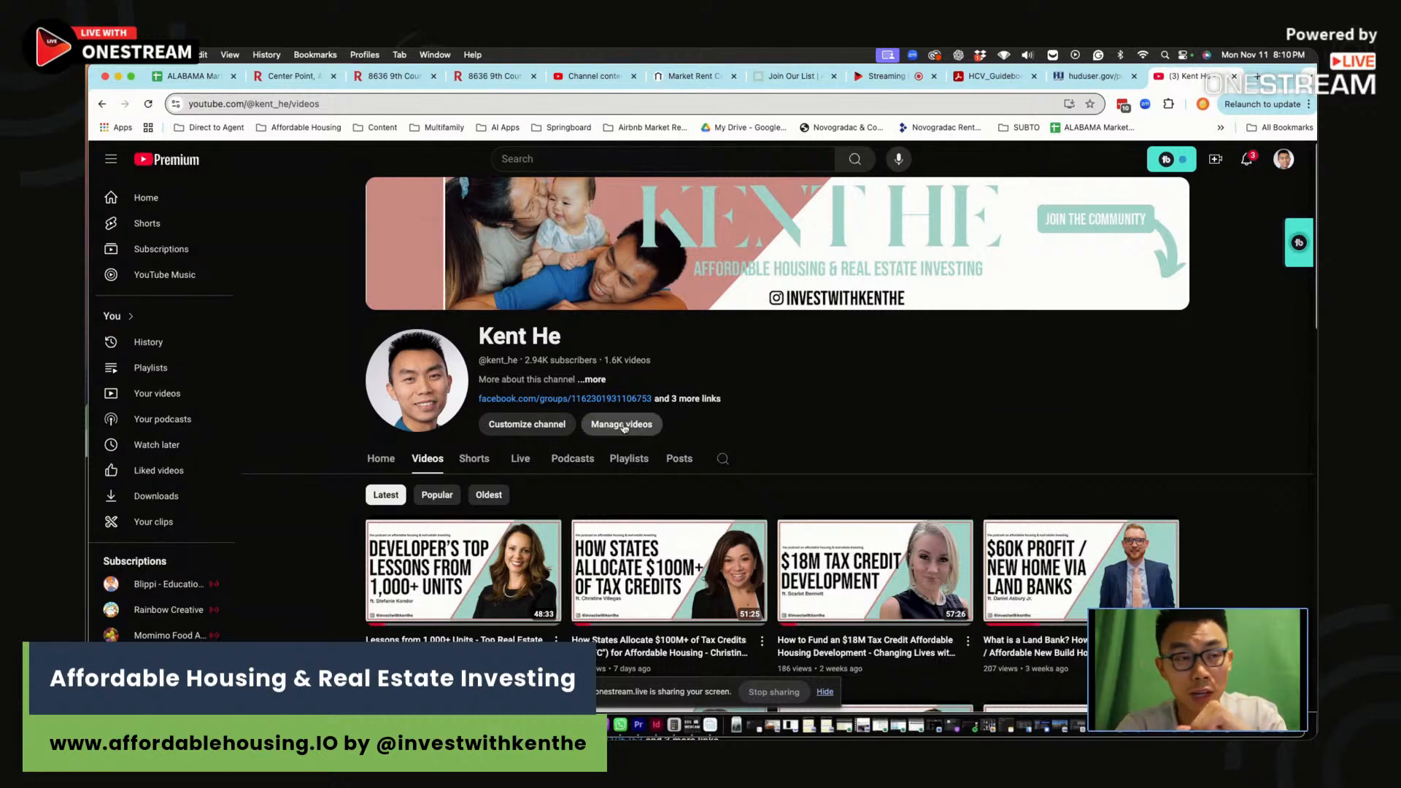
pyautogui.scroll(-3, 511, 416)
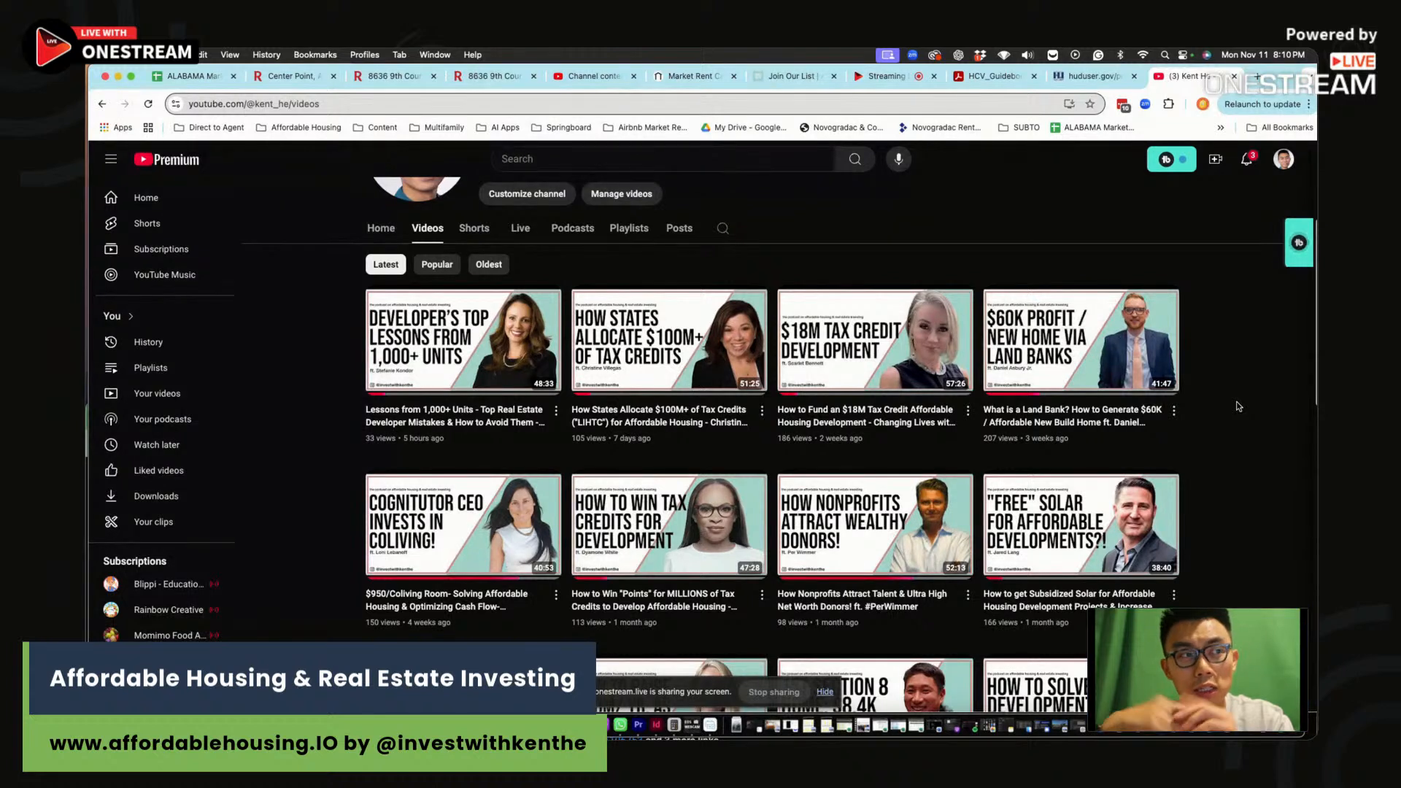
pyautogui.moveTo(479, 334)
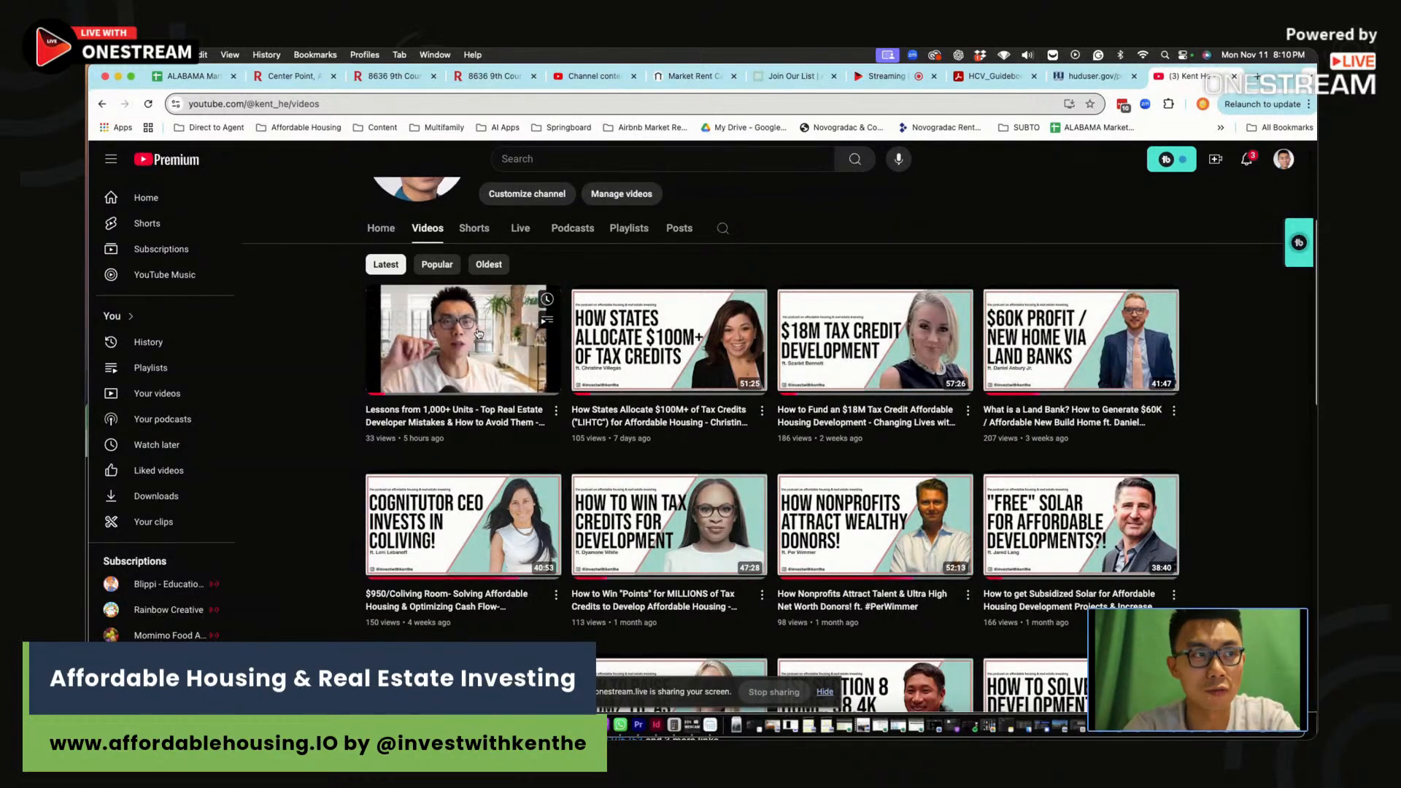